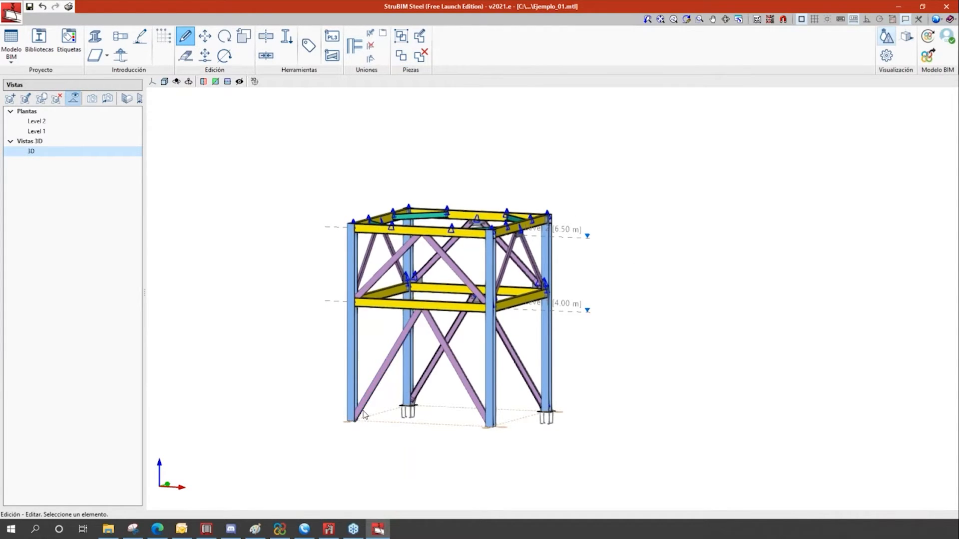
Examine the steel frame's lower bracing and column bases in the 3D view.
mouse_move(374, 422)
scroll(411, 300, "up", 3)
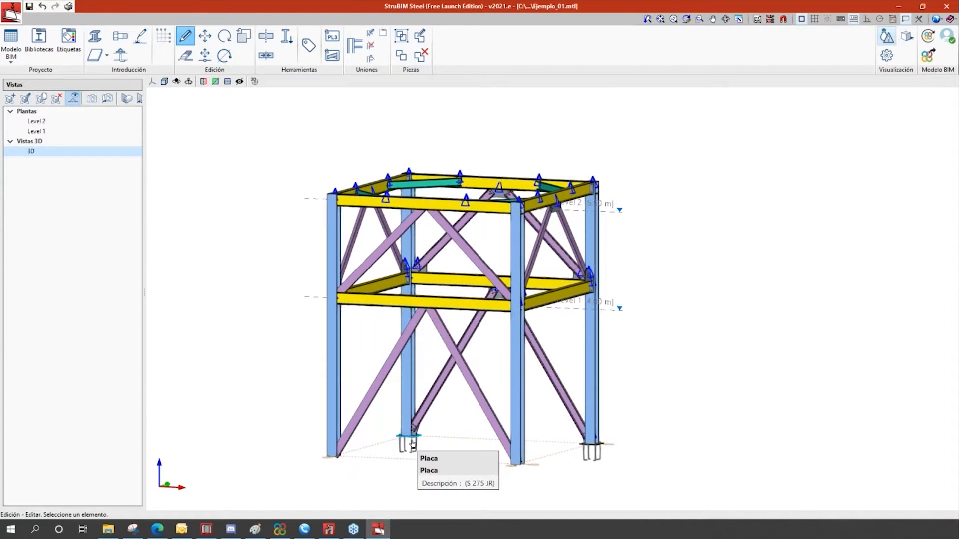
middle_click_drag(415, 441, 422, 445, "shift")
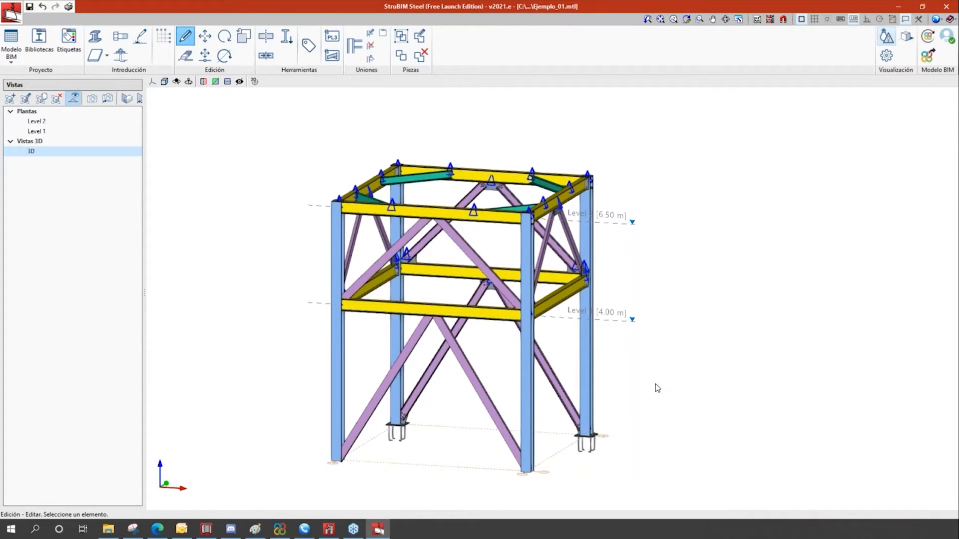
middle_click_drag(637, 391, 604, 403)
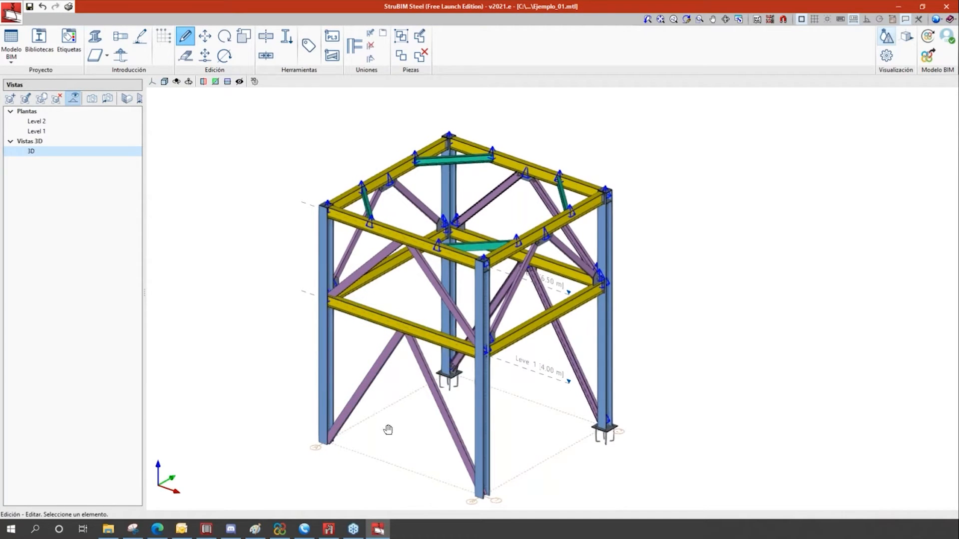
scroll(388, 428, "up", 4)
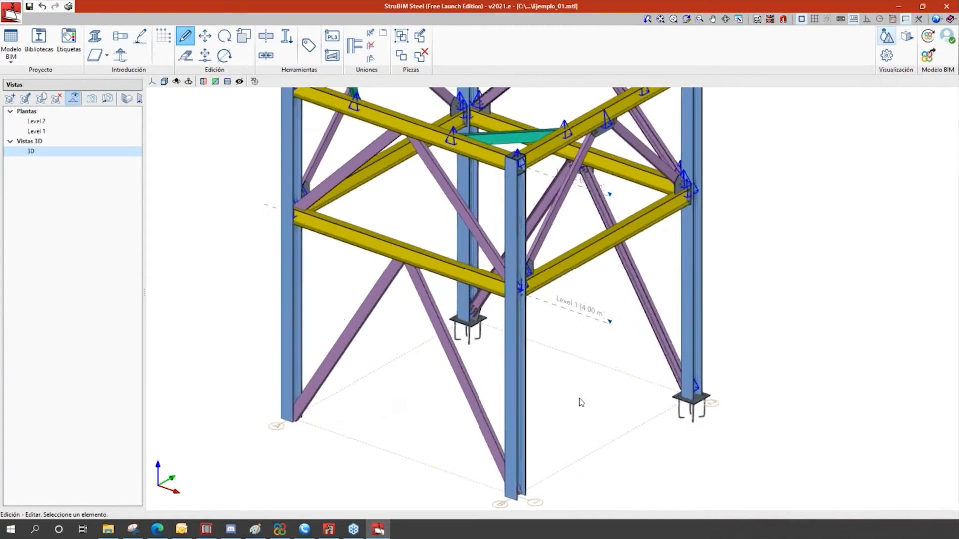
mouse_move(582, 402)
middle_mouse_down()
mouse_move(583, 373)
mouse_move(612, 372)
mouse_move(616, 396)
mouse_move(573, 402)
mouse_move(323, 252)
middle_mouse_up()
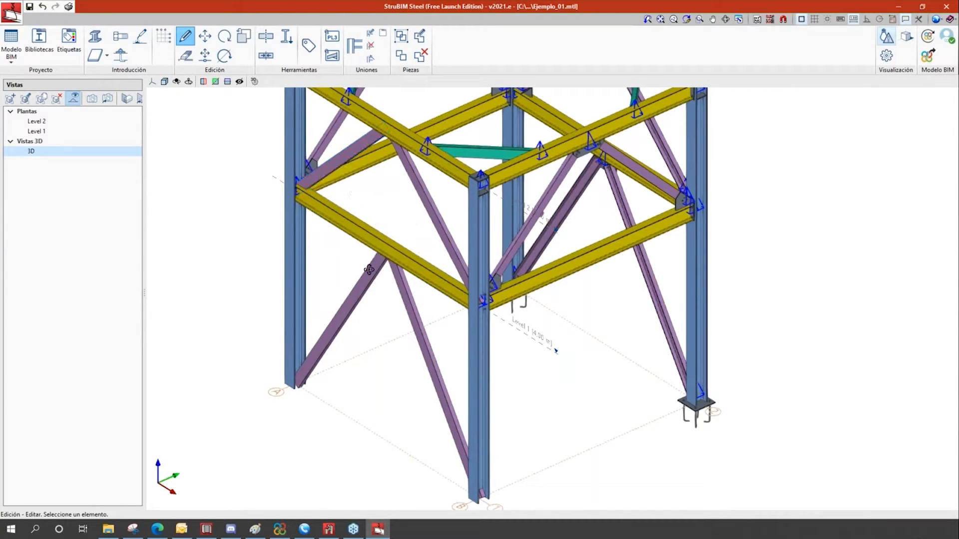
middle_click_drag(369, 269, 390, 254, "shift")
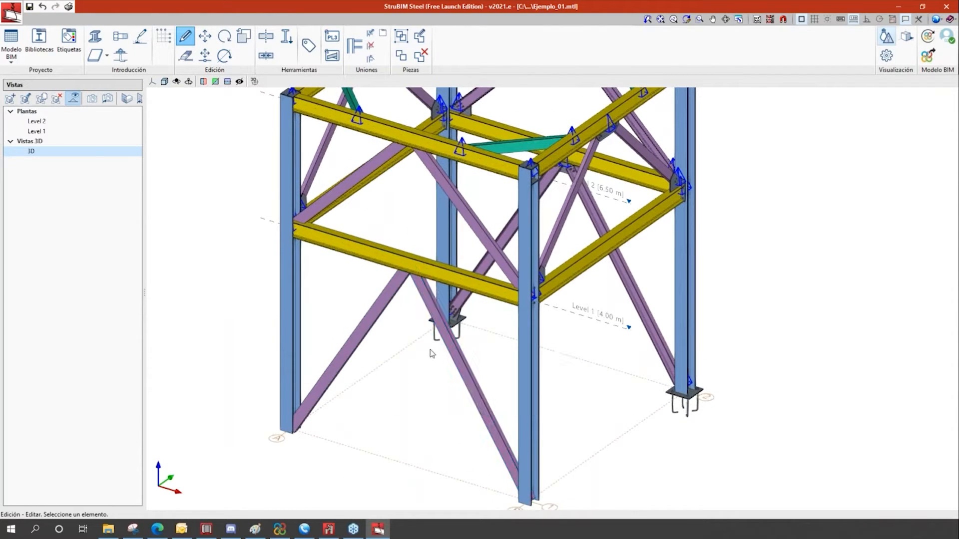
Choose the bracing connection that joins a main profile and two diagonals from the available connections.
left_click(352, 50)
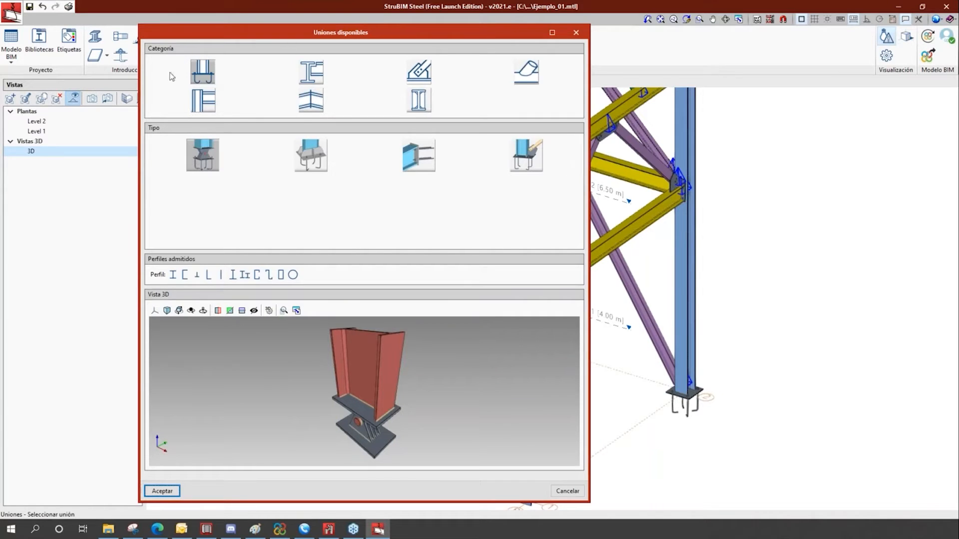
left_click(203, 101)
left_click(313, 74)
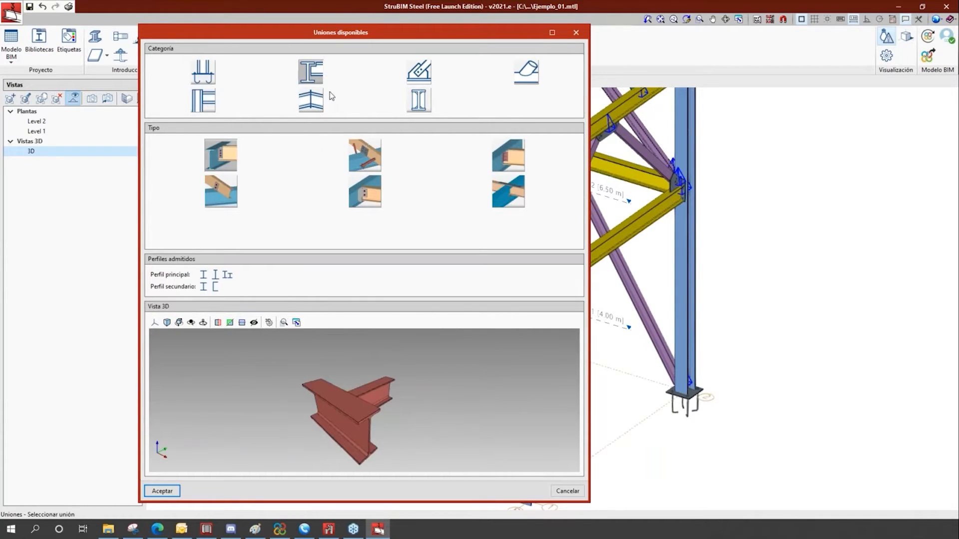
left_click(422, 75)
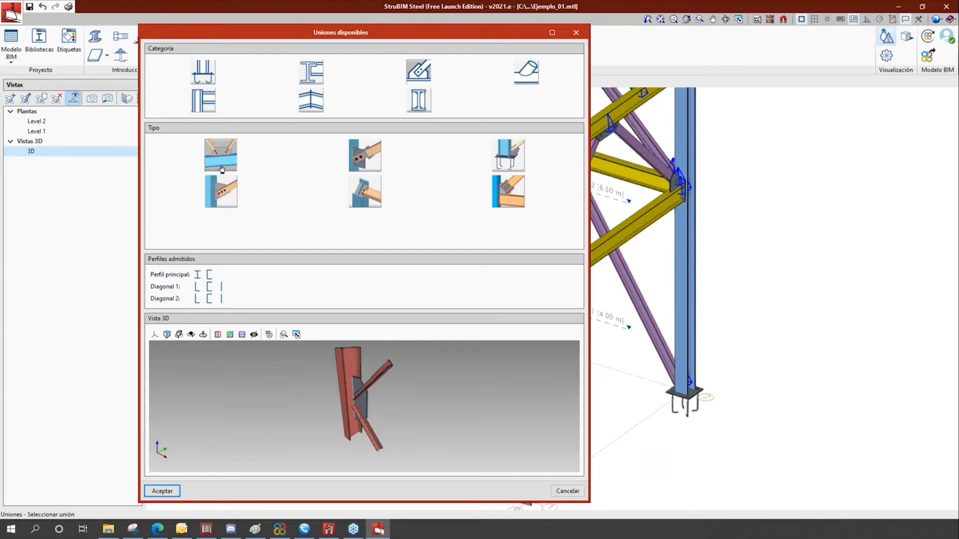
mouse_move(325, 385)
middle_mouse_down()
mouse_move(353, 380)
mouse_move(355, 415)
middle_mouse_up()
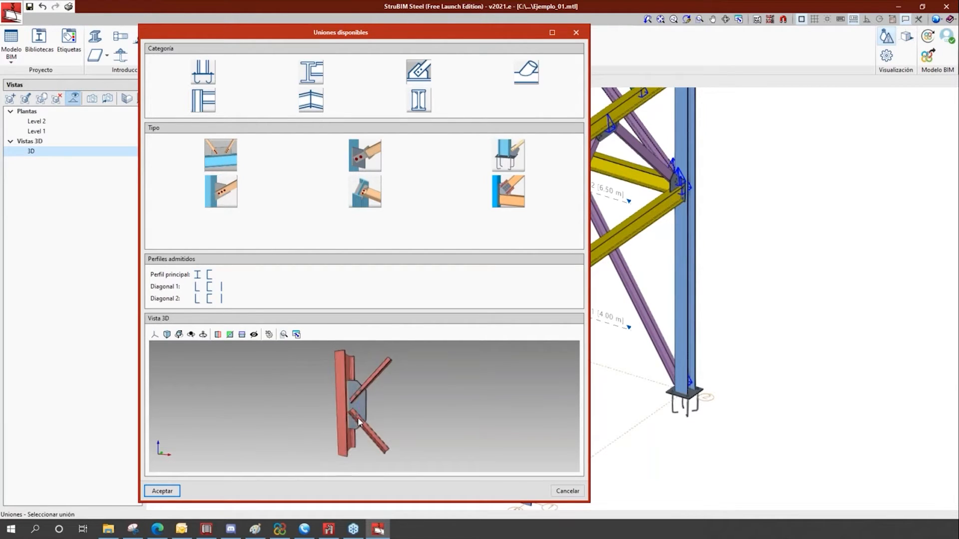
scroll(355, 415, "up", 5)
scroll(330, 385, "down", 2)
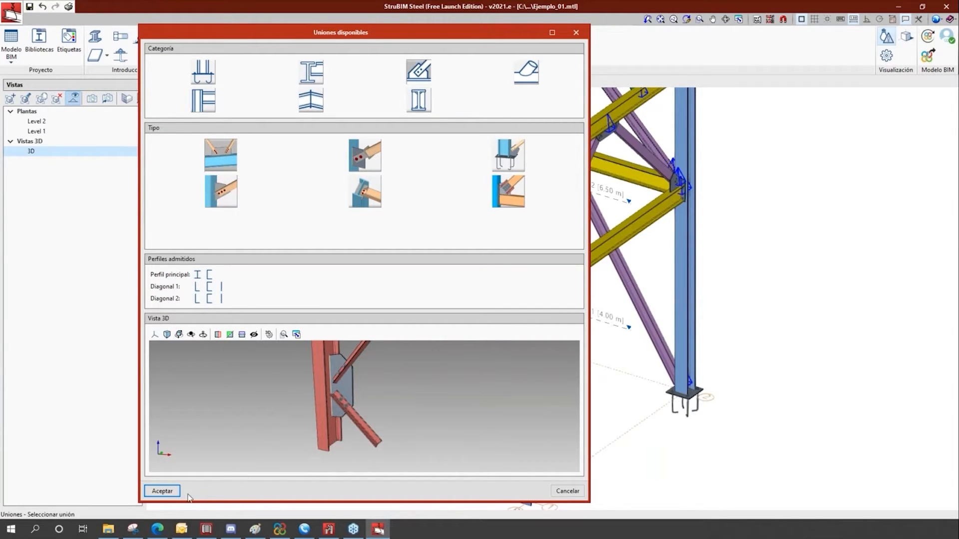
left_click(162, 491)
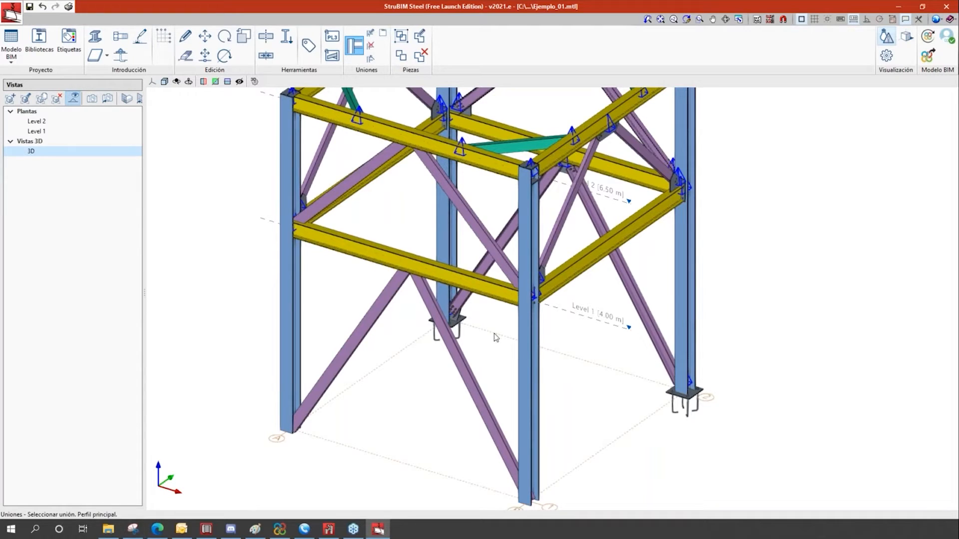
Assign the front Level 1 beam as main profile and the two braces below it as diagonals 1 and 2.
left_click(379, 251)
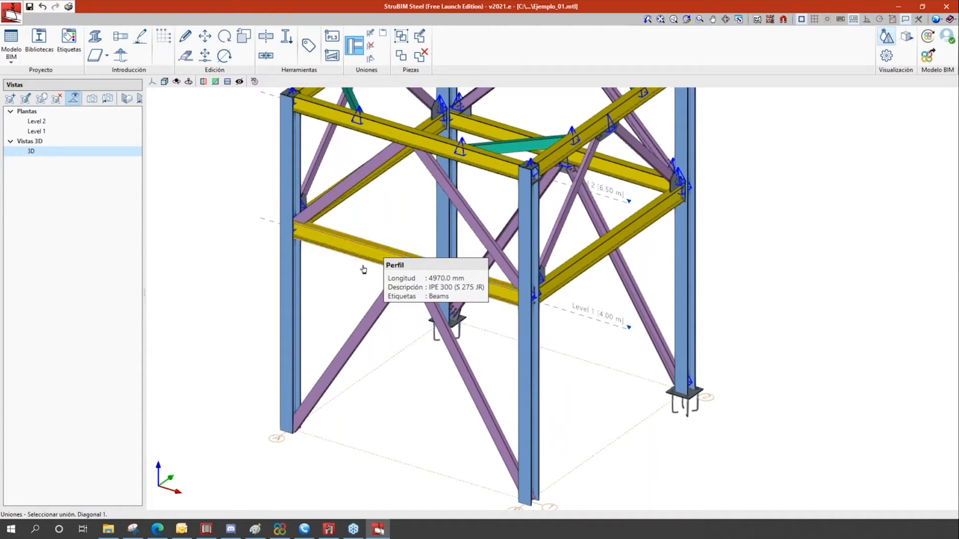
left_click(373, 314)
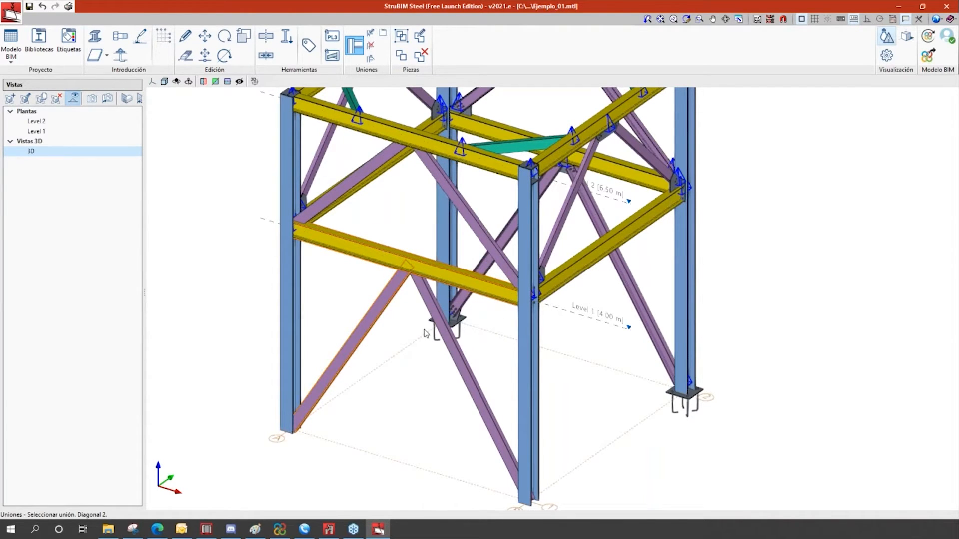
left_click(430, 297)
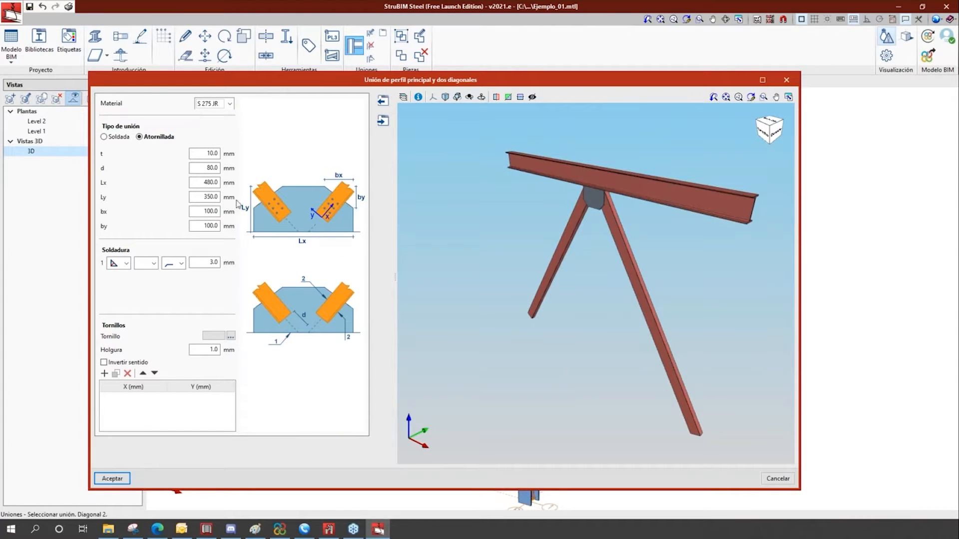
Set the gusset plate's Lx to 600 mm, Ly to 250 mm and bx to 170 mm.
middle_click_drag(586, 285, 525, 296)
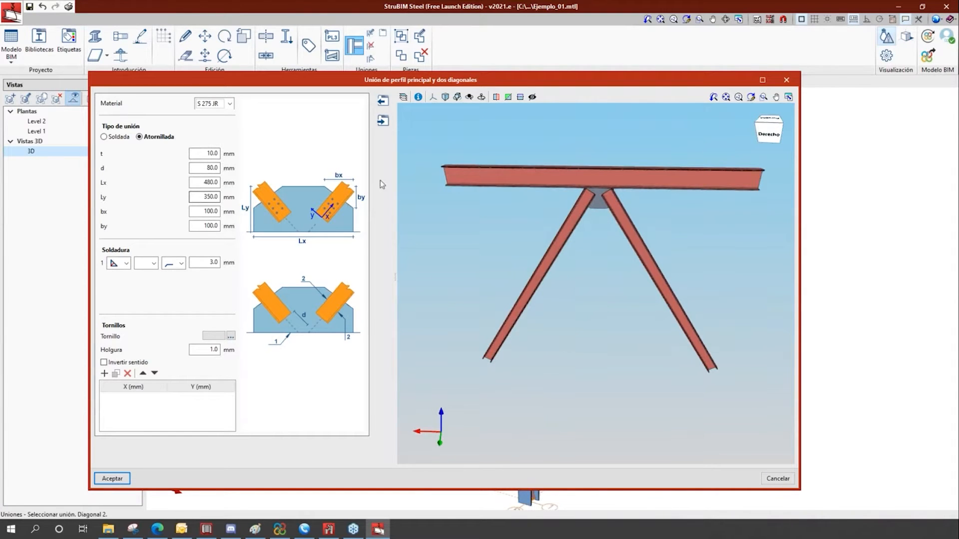
scroll(573, 194, "up", 5)
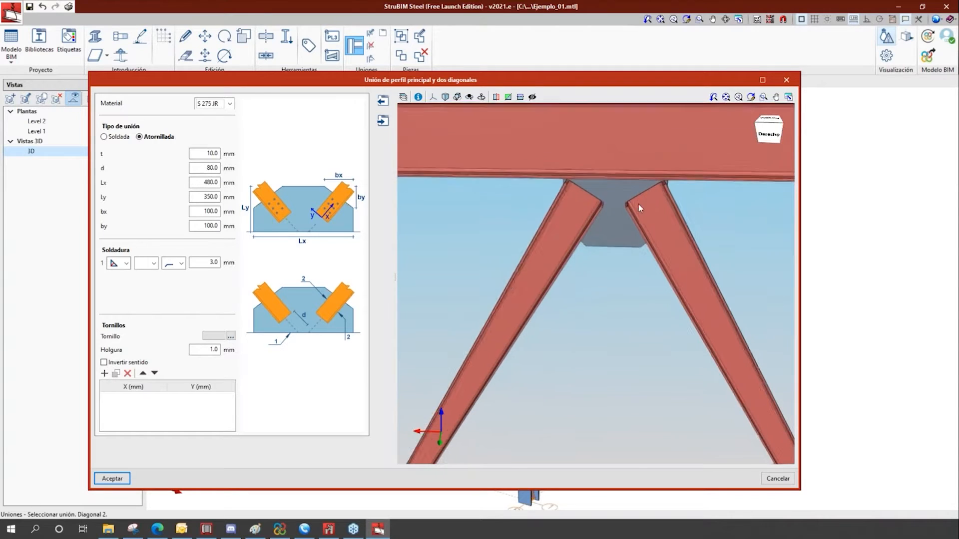
mouse_move(582, 234)
middle_mouse_down()
mouse_move(748, 219)
mouse_move(616, 188)
middle_mouse_up()
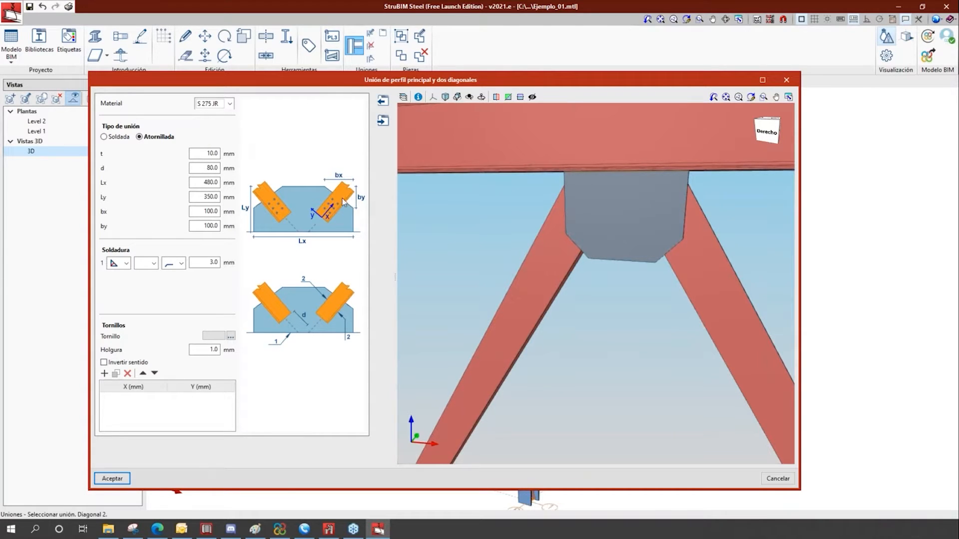
left_click(207, 154)
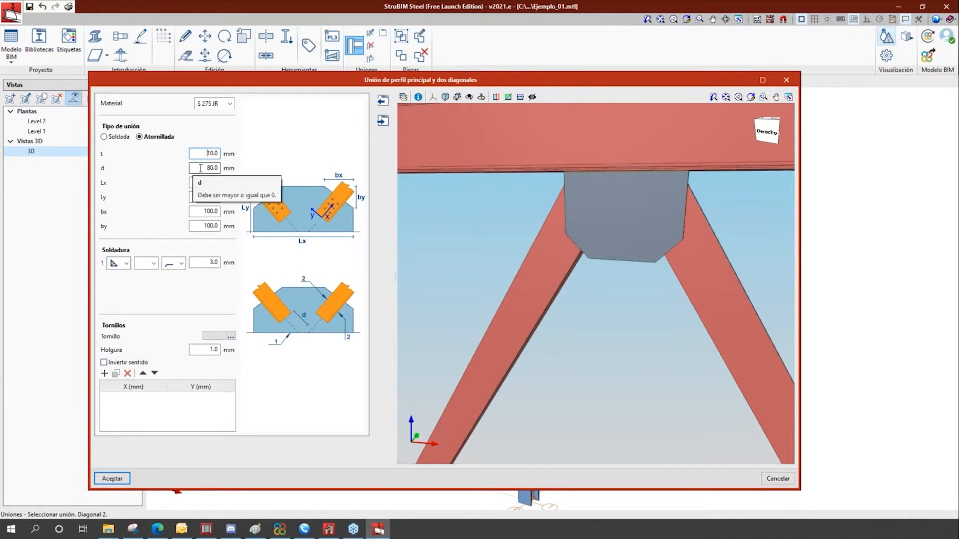
key("Tab")
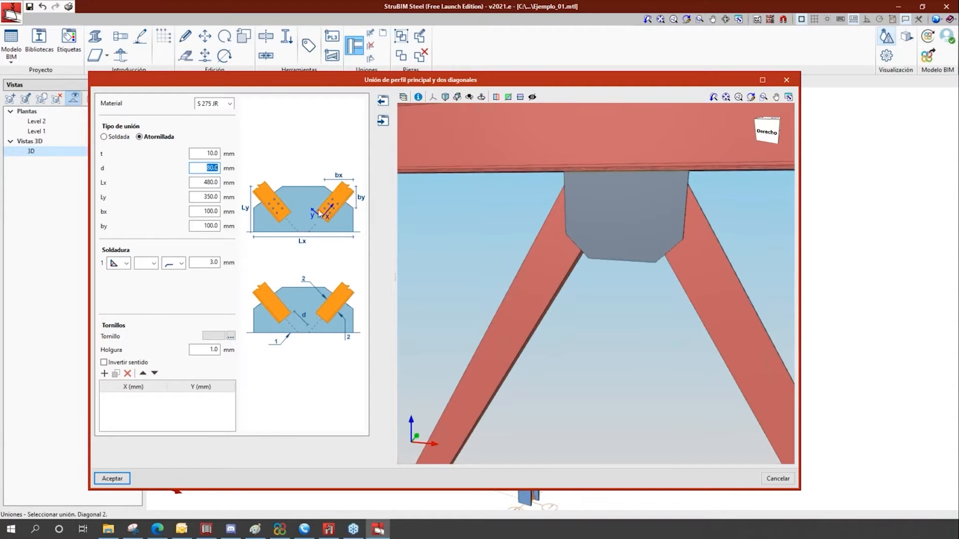
left_click(207, 181)
type("600")
key("Tab")
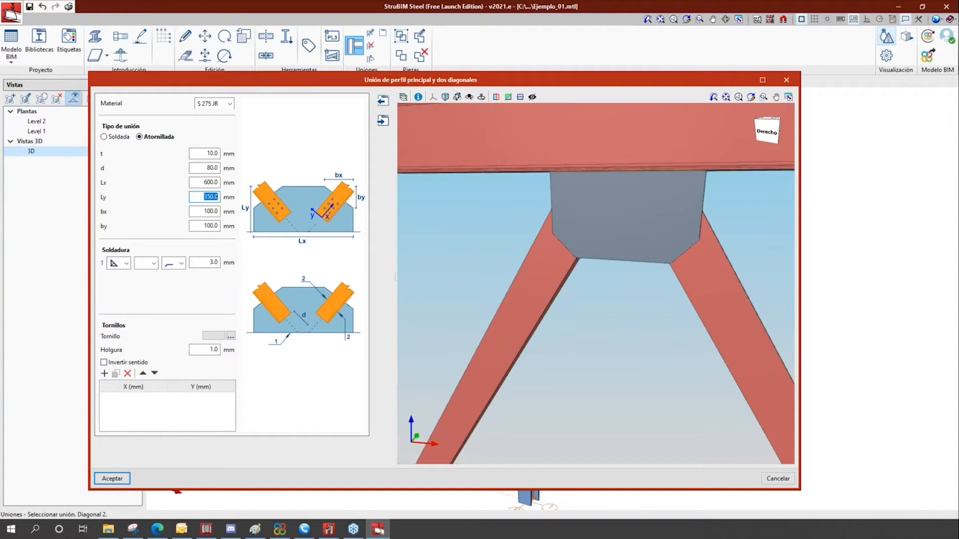
type("250")
key("Tab")
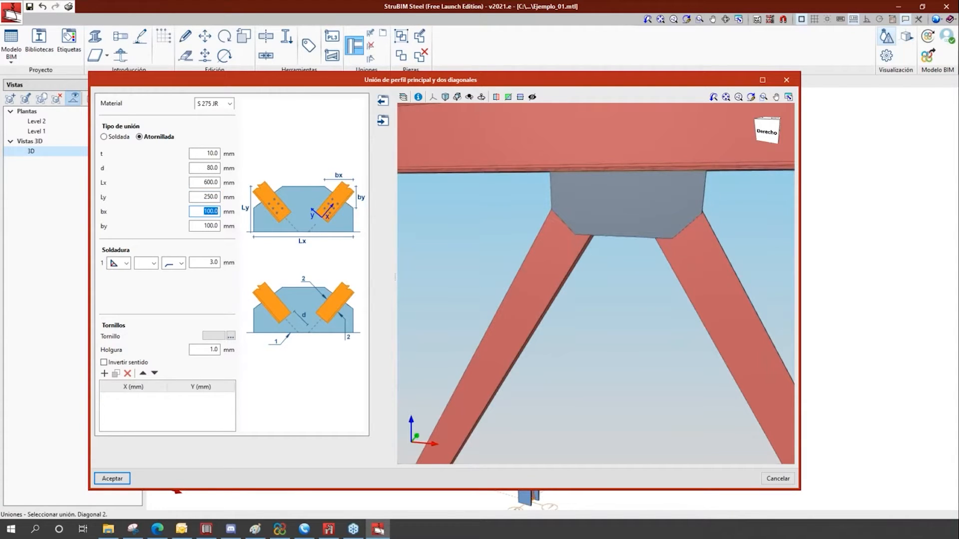
type("170")
key("Tab")
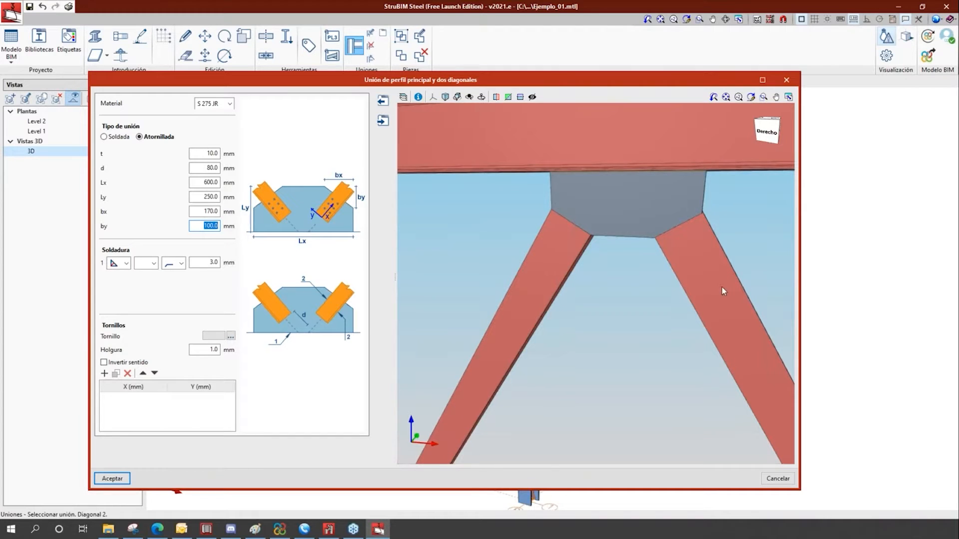
Try the Soldada joint type on the diagonals, inspect it in the preview, and restore Atornillada.
mouse_move(712, 285)
middle_mouse_down()
mouse_move(610, 285)
mouse_move(499, 268)
mouse_move(539, 220)
mouse_move(616, 218)
mouse_move(635, 235)
mouse_move(623, 268)
mouse_move(546, 285)
mouse_move(555, 279)
middle_mouse_up()
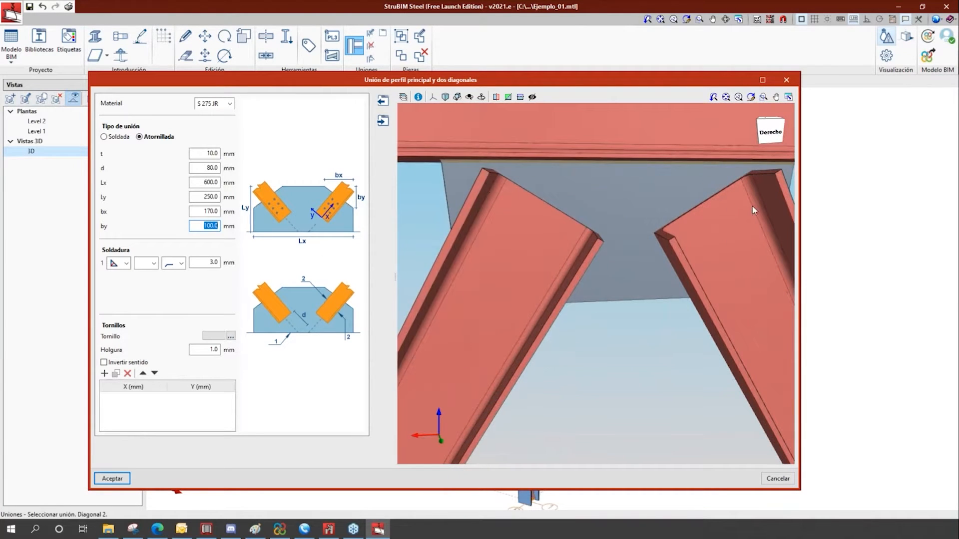
scroll(670, 278, "down", 3)
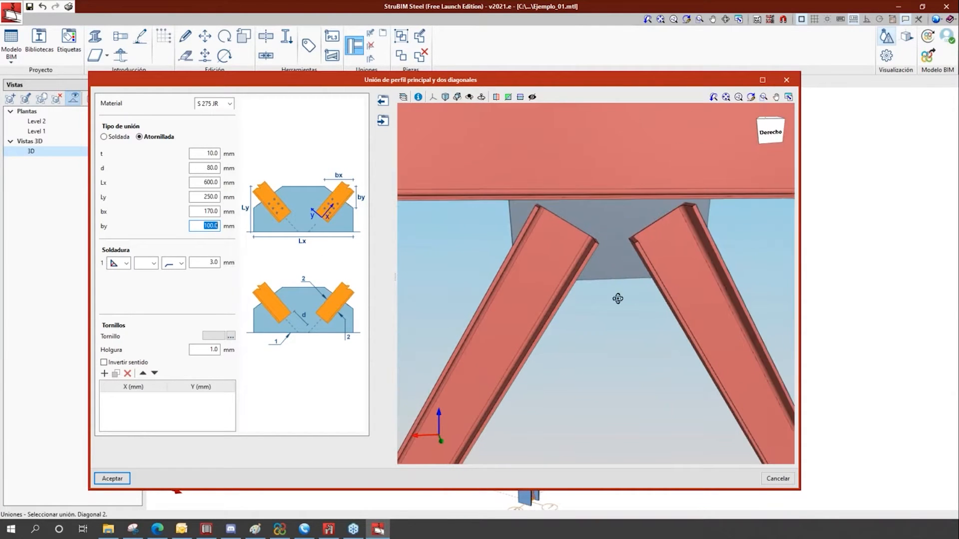
middle_click_drag(616, 297, 547, 253)
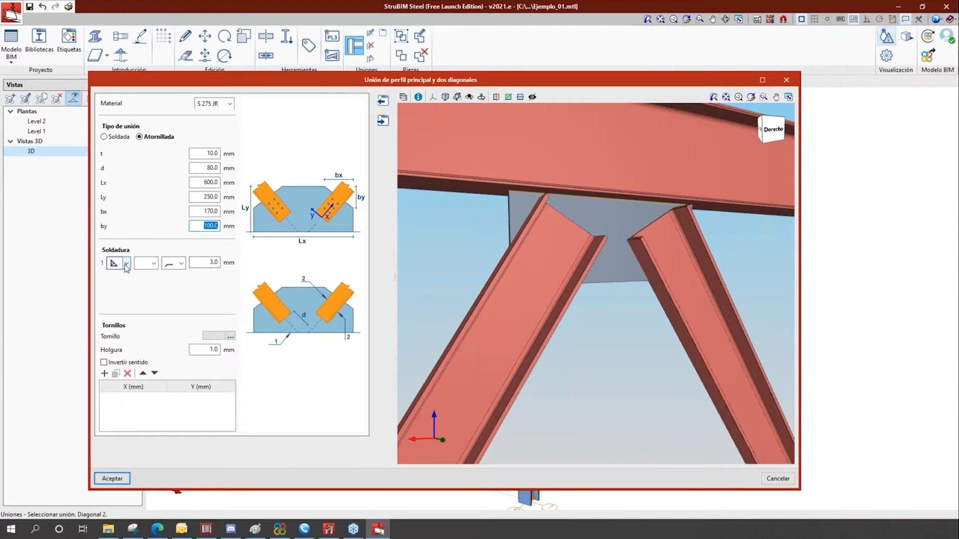
mouse_move(479, 267)
middle_mouse_down()
mouse_move(513, 263)
mouse_move(502, 255)
middle_mouse_up()
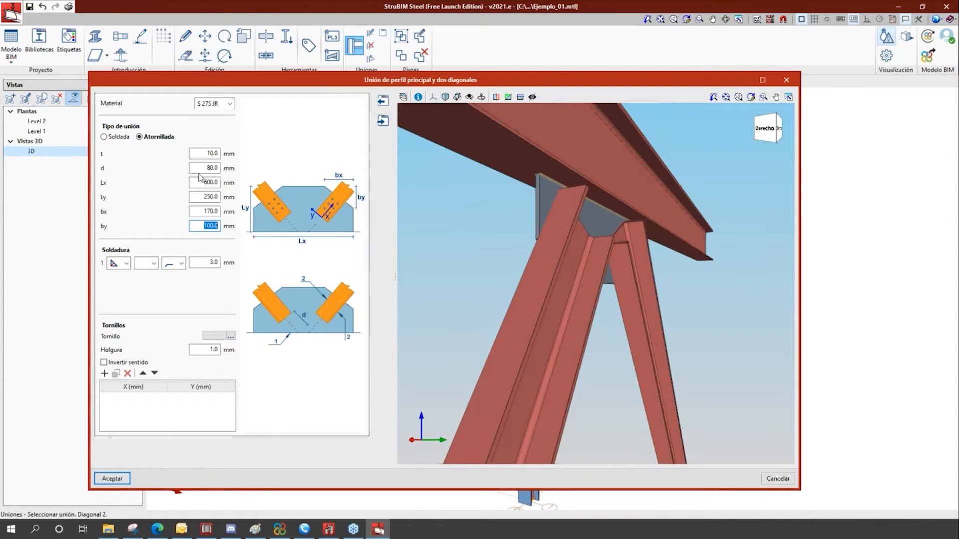
left_click(116, 136)
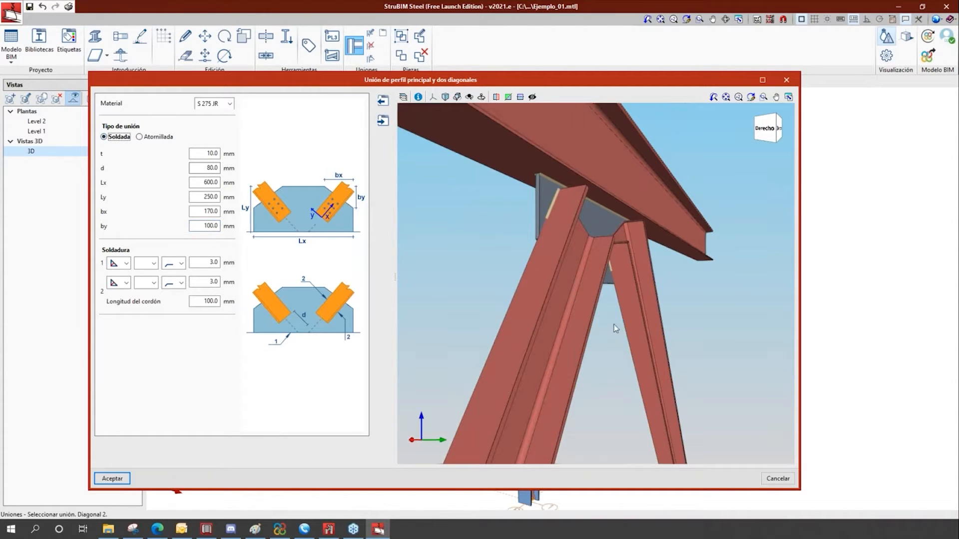
middle_click_drag(560, 328, 619, 302)
scroll(635, 270, "up", 5)
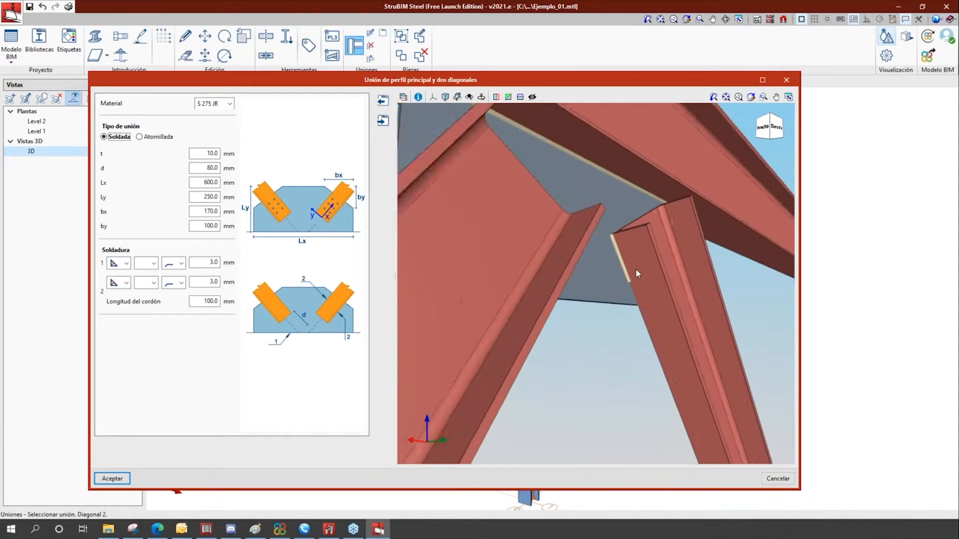
middle_click_drag(606, 247, 567, 256)
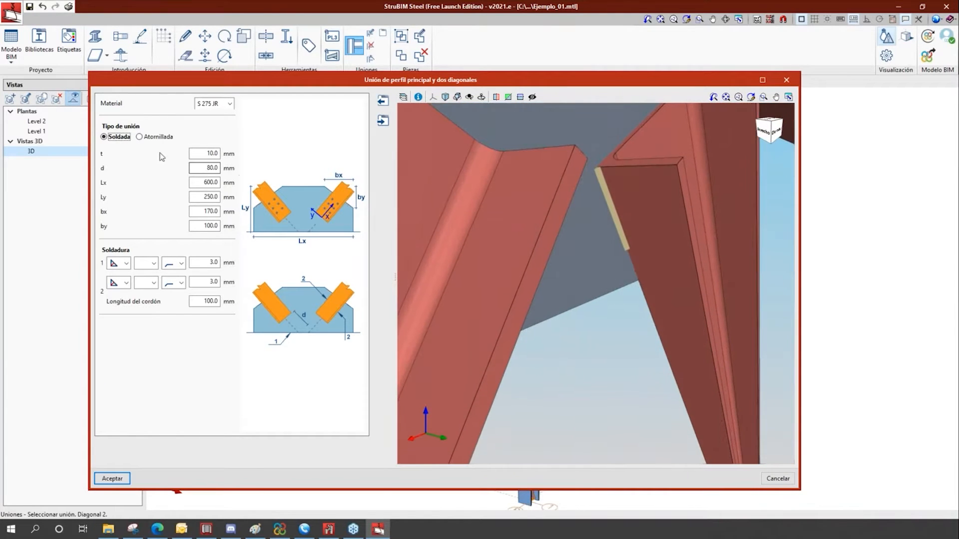
left_click(139, 137)
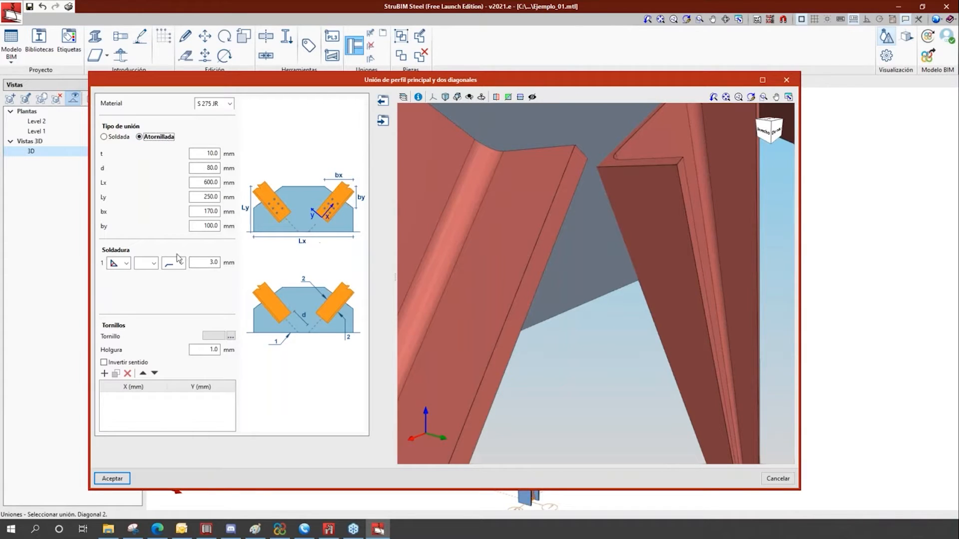
middle_click_drag(718, 341, 589, 269)
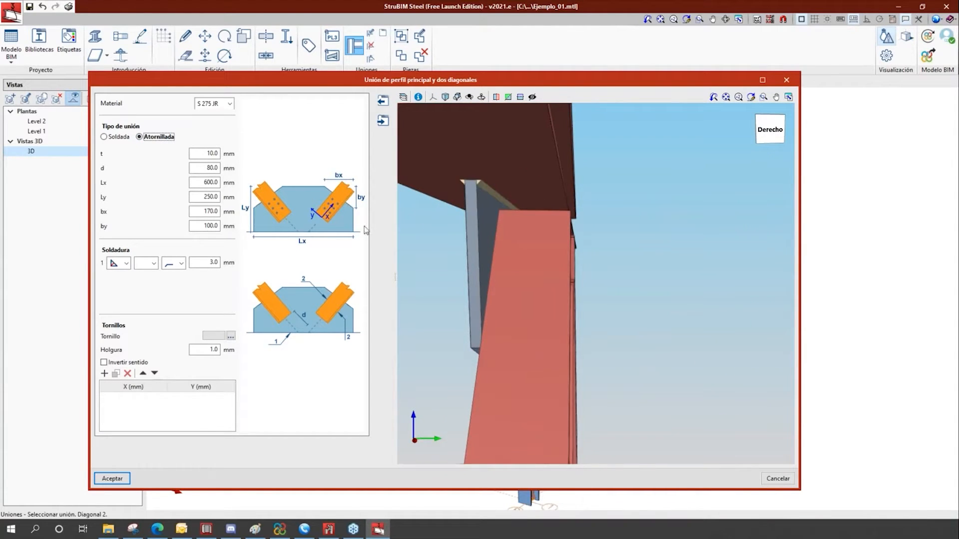
Try the second weld type for weld 1 between plate and beam, and restore the first type.
left_click(125, 265)
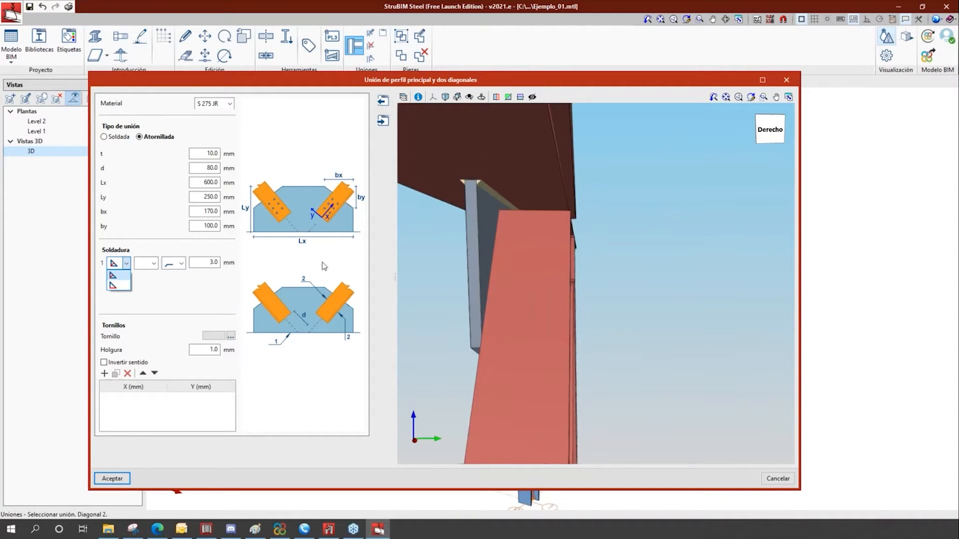
left_click(114, 287)
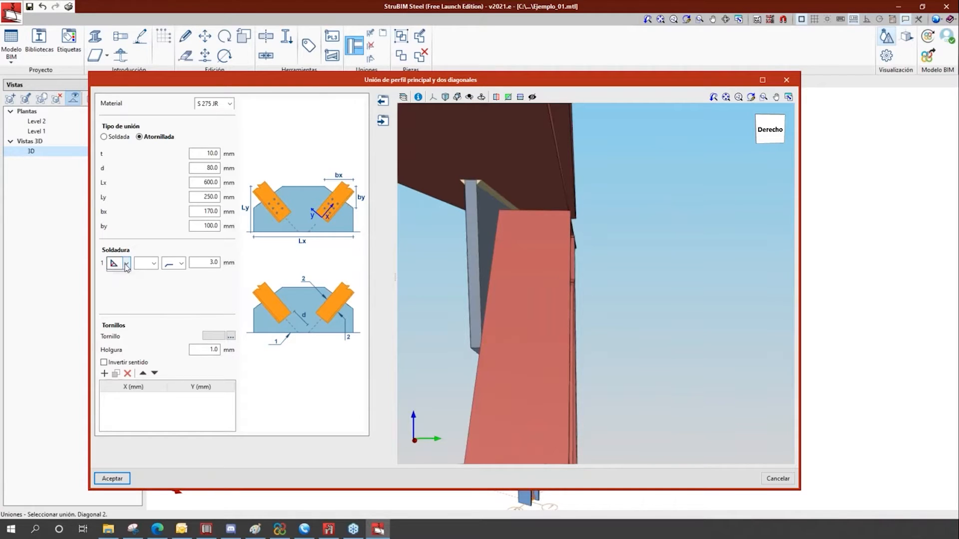
left_click(125, 264)
left_click(118, 277)
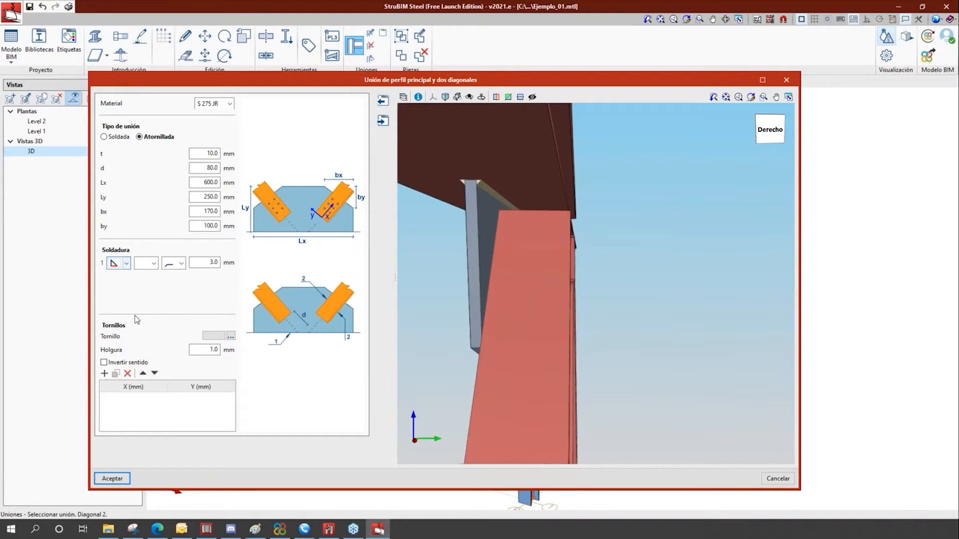
Use the first weld type for weld 1 between plate and beam and set its size to 5 mm.
left_click(126, 265)
left_click(122, 276)
left_click(209, 262)
type("5")
key("Tab")
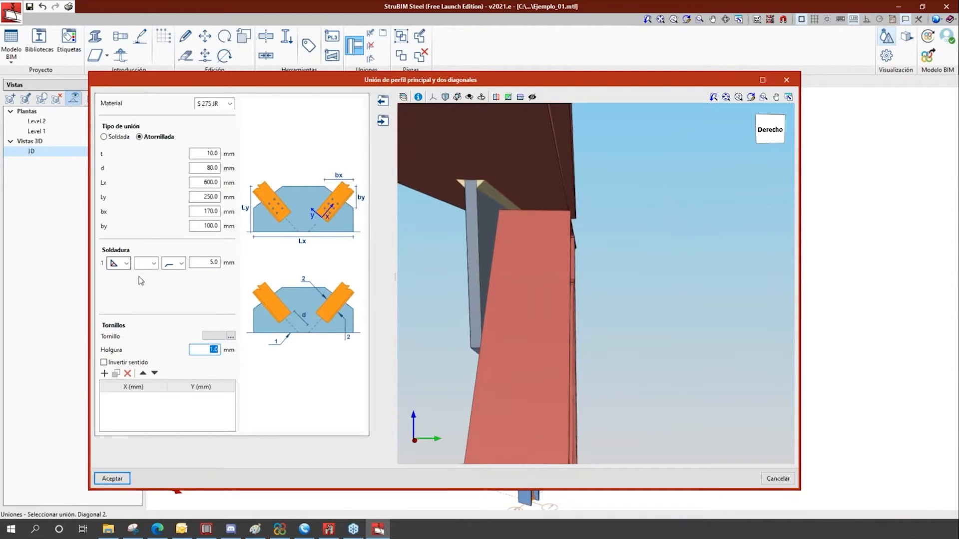
Review the surface finish and site or workshop options available for weld 1.
left_click(152, 264)
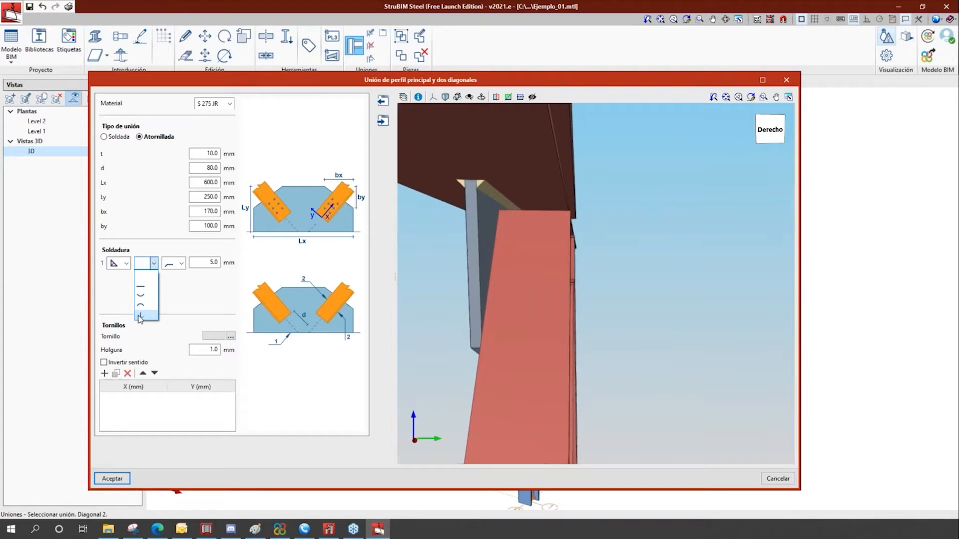
left_click(182, 266)
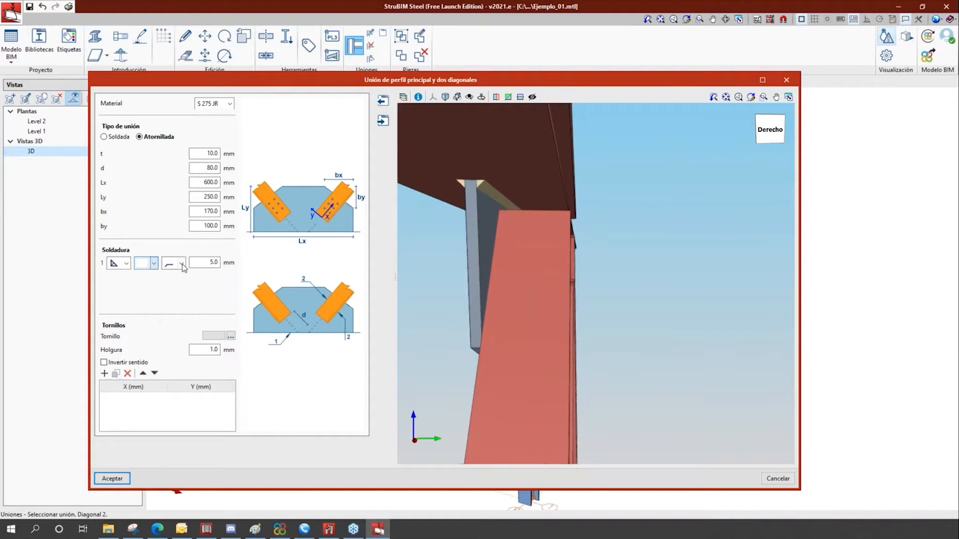
left_click(182, 263)
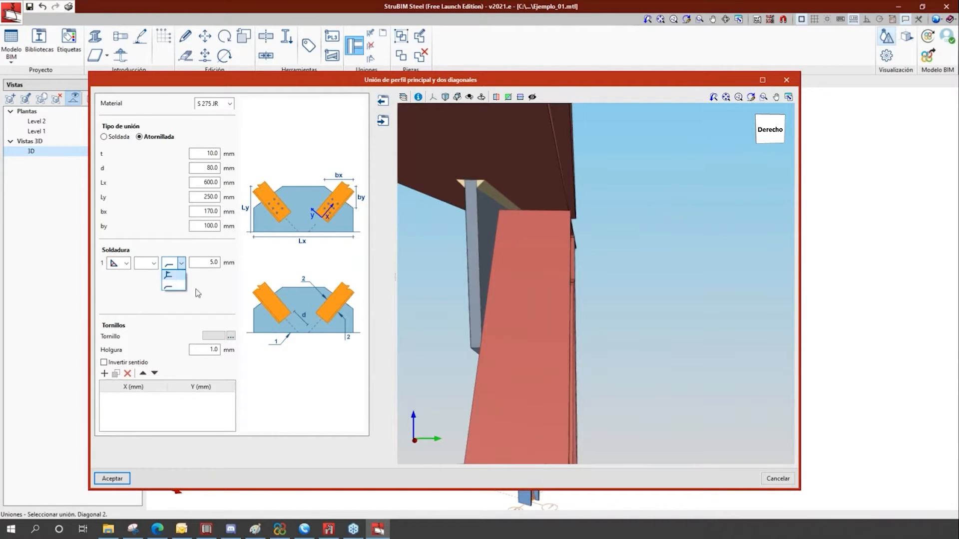
left_click(222, 302)
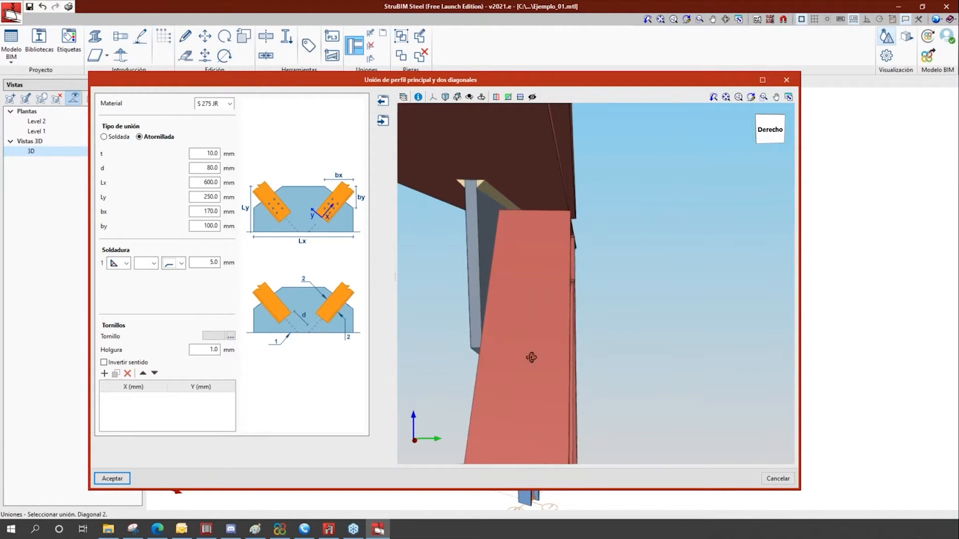
Add three bolts to the bolt coordinate list for the diagonals.
middle_click_drag(490, 355, 443, 347, "shift")
scroll(468, 306, "down", 4)
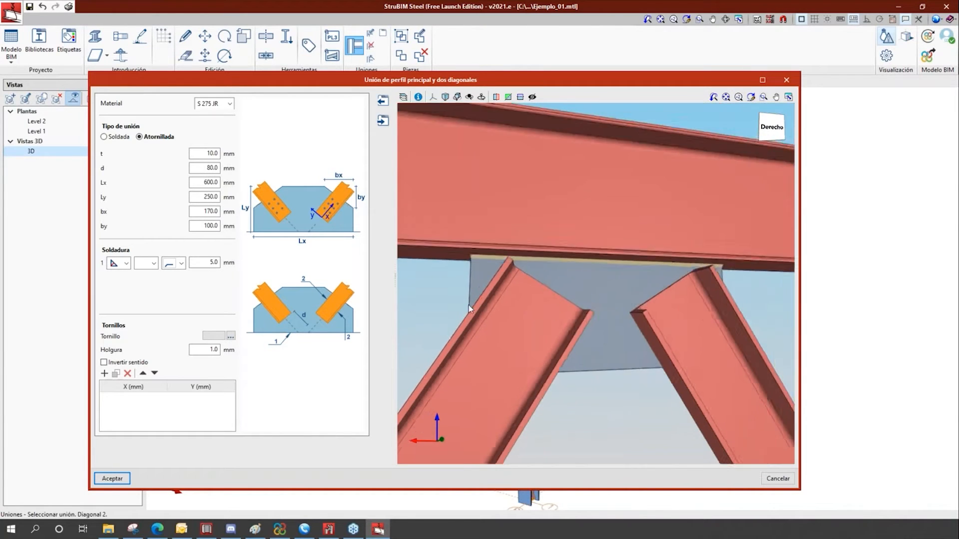
scroll(469, 304, "down", 1)
scroll(544, 337, "down", 2)
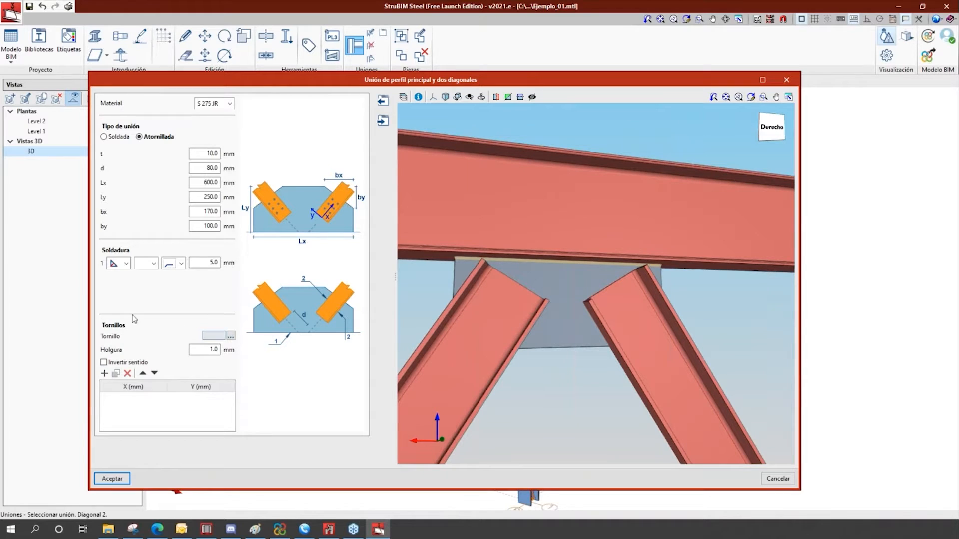
middle_click_drag(475, 391, 440, 390, "shift")
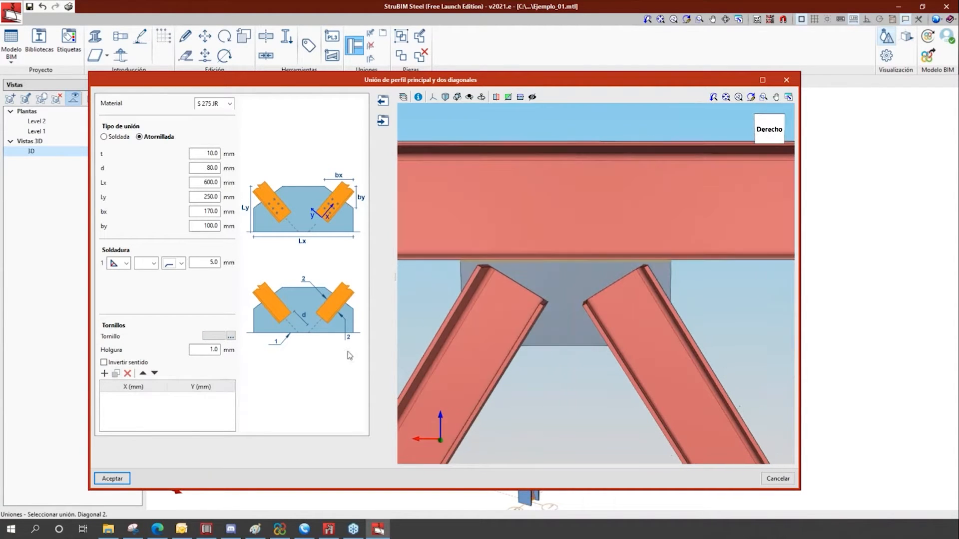
left_click(104, 373)
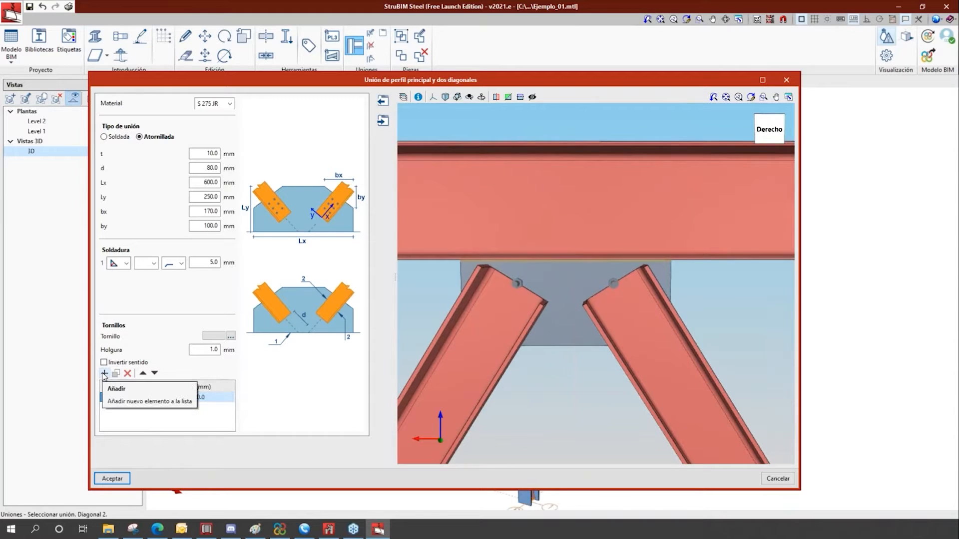
left_click(104, 374)
left_click(104, 373)
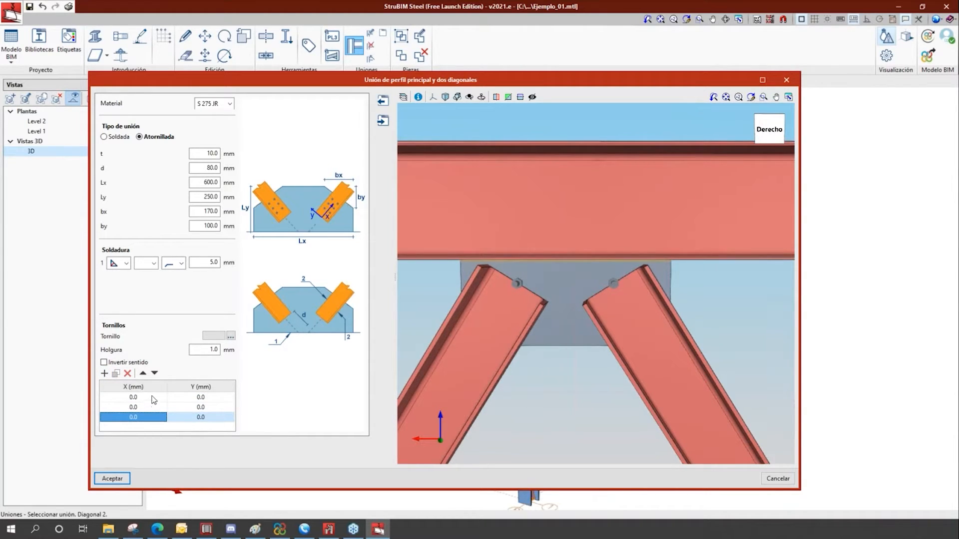
Position the first bolt at X 40 mm and Y 50 mm.
left_click(153, 399)
type("4")
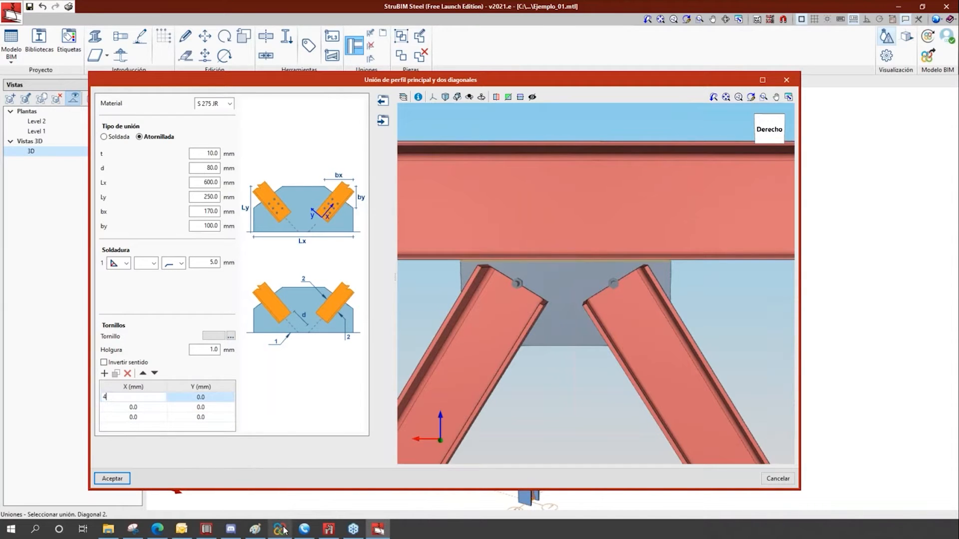
type("0")
key("Tab")
type("5")
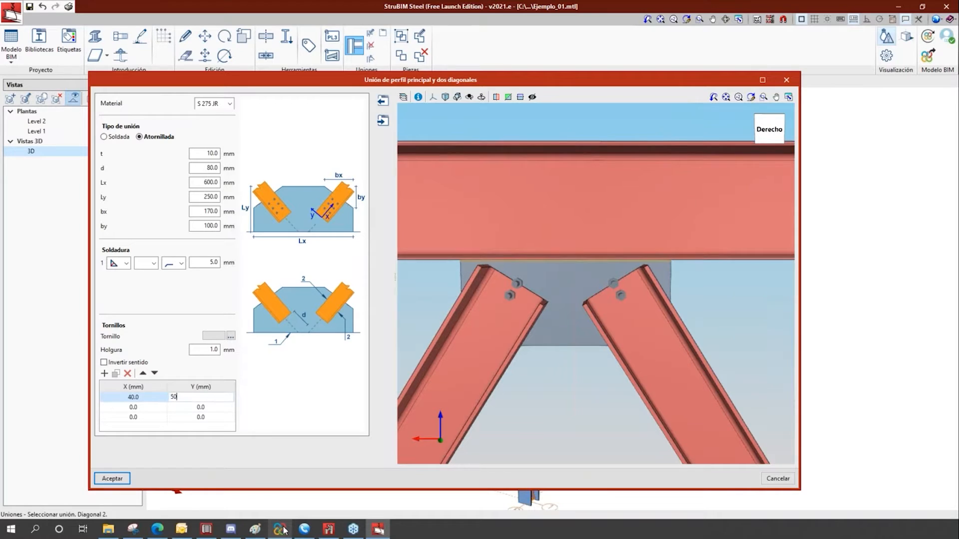
key("Tab")
Position the second bolt at X 40 mm, Y -50 mm, and set the third bolt's X to 90 mm.
type("40")
key("Tab")
type("-")
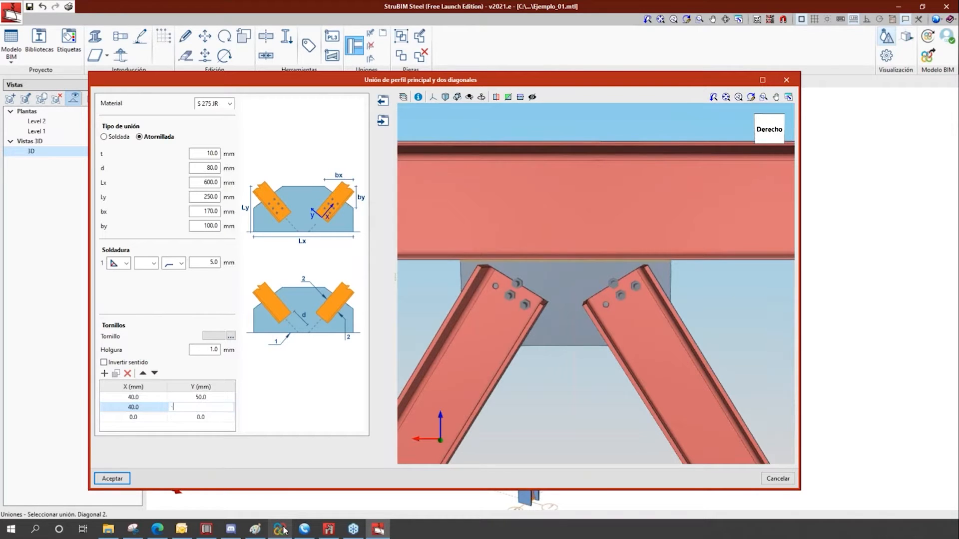
type("50")
key("Tab")
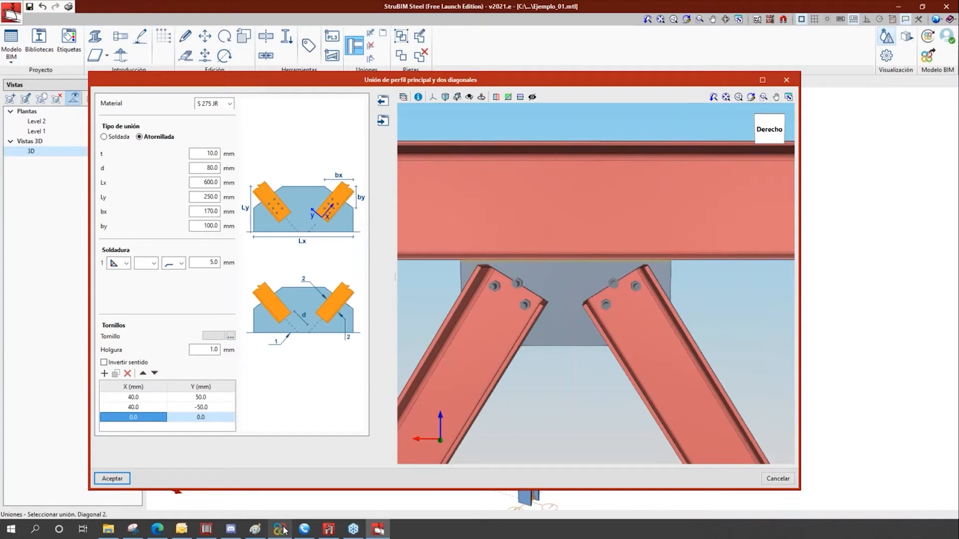
type("90")
key("Tab")
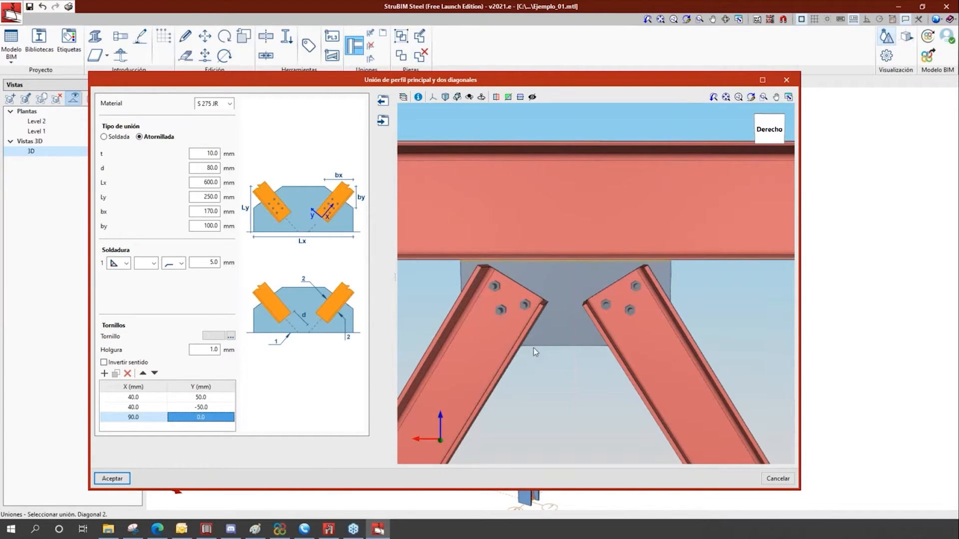
Assign bolt series ISO 4017-6.8 with nominal diameter 16 to the diagonals' bolts.
scroll(498, 277, "up", 4)
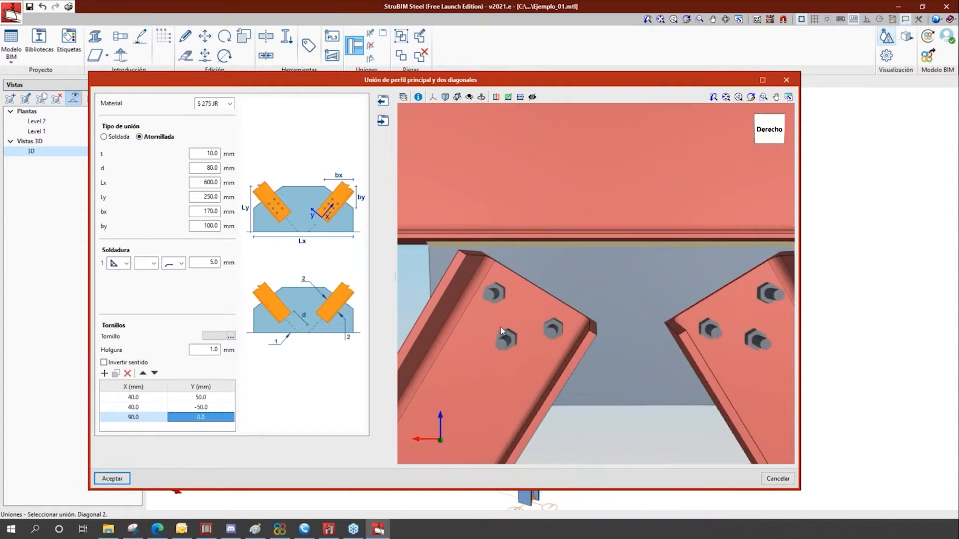
mouse_move(499, 331)
middle_mouse_down()
mouse_move(564, 331)
mouse_move(525, 349)
mouse_move(496, 329)
middle_mouse_up()
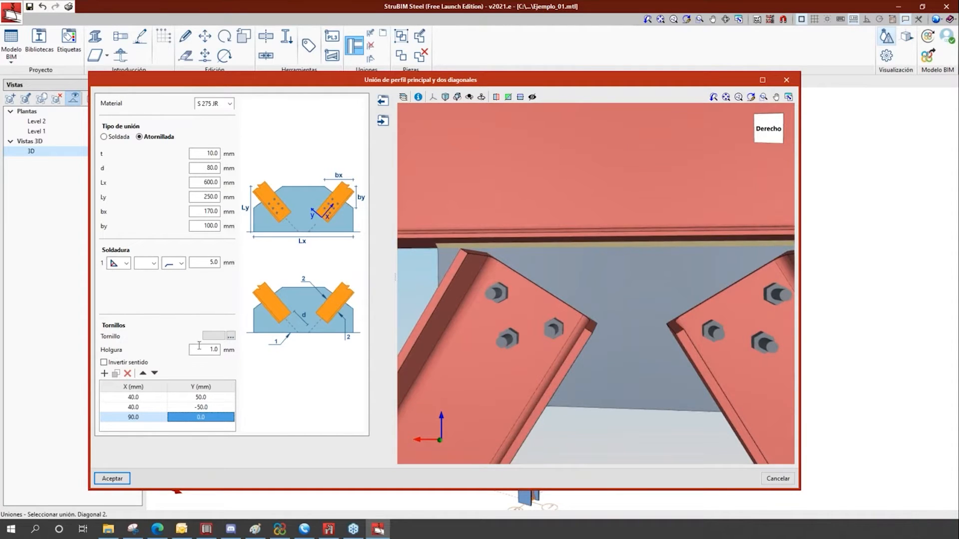
middle_click_drag(512, 385, 427, 351)
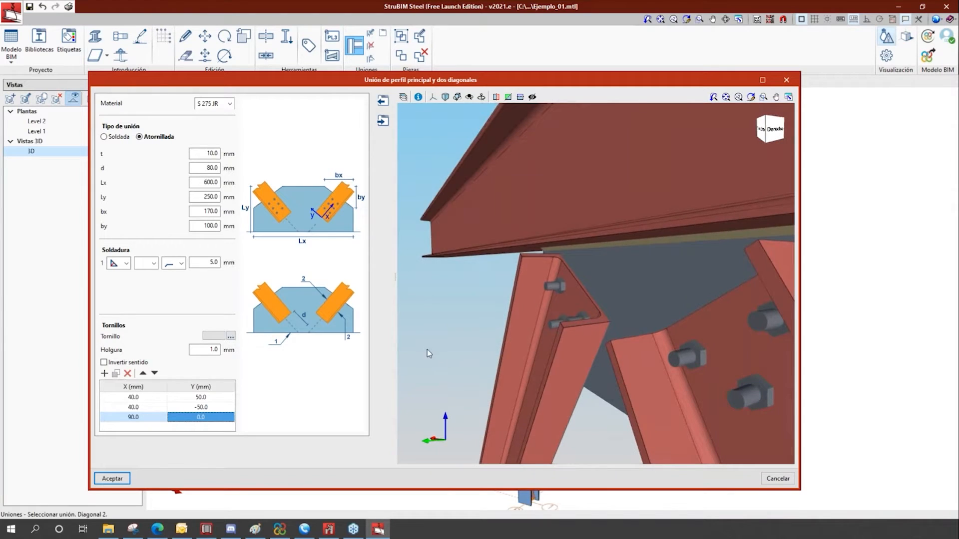
left_click(230, 337)
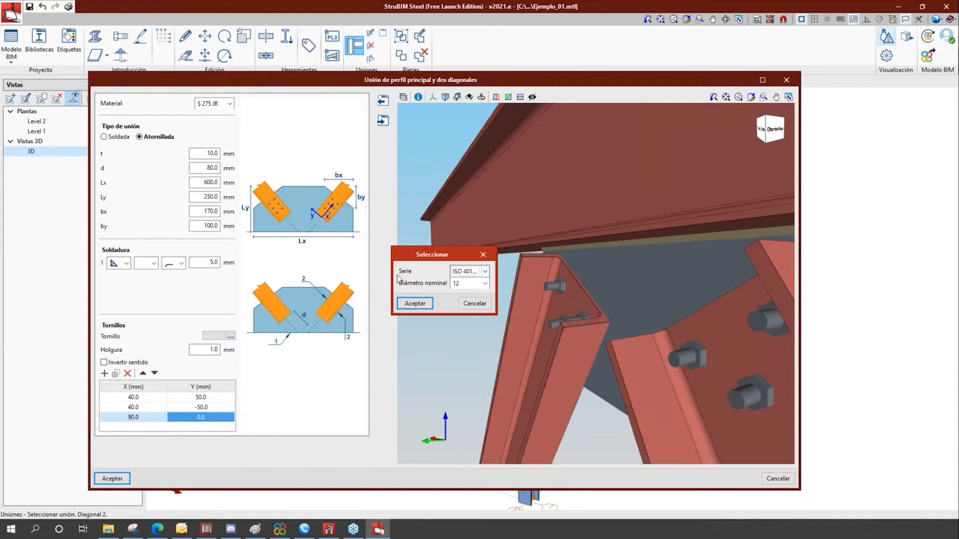
left_click(486, 271)
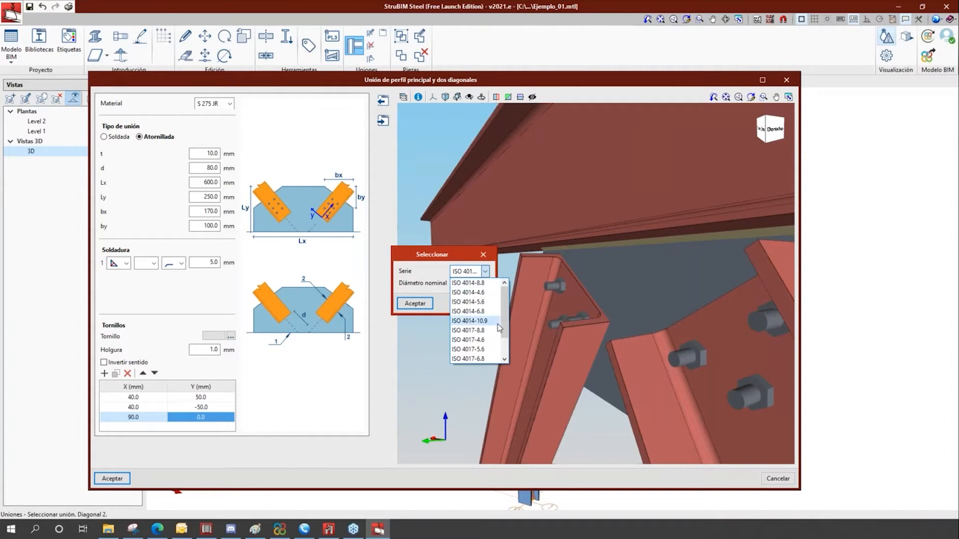
left_click_drag(504, 315, 503, 296)
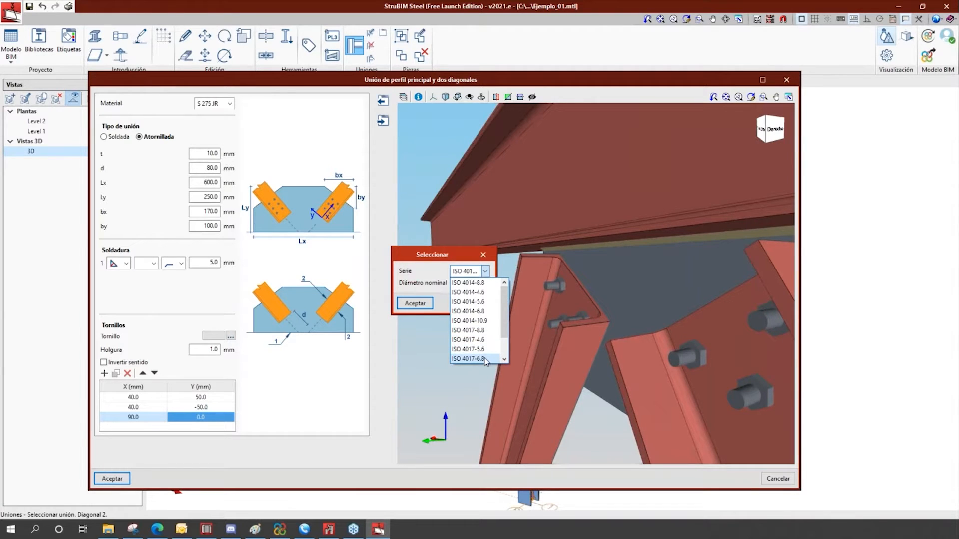
left_click(484, 358)
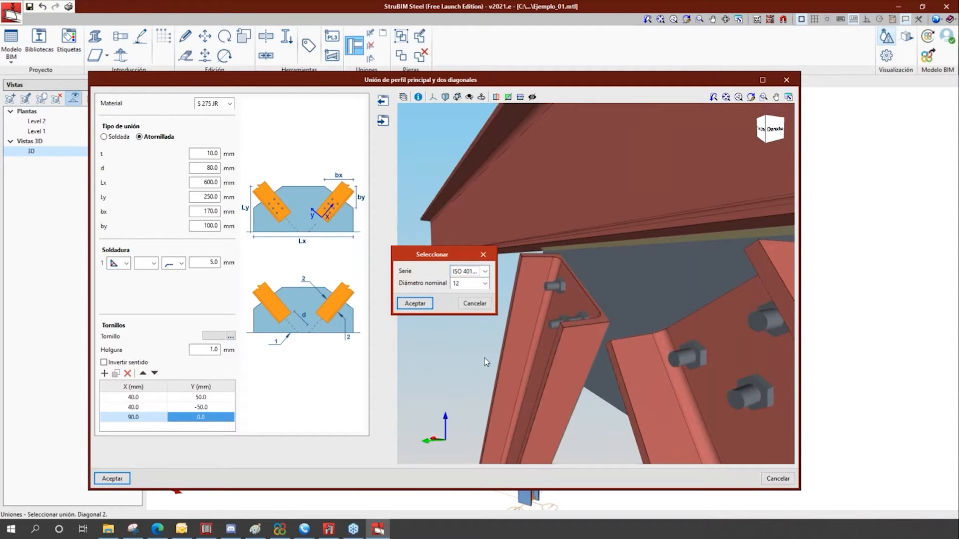
left_click(485, 283)
mouse_move(486, 315)
left_mouse_down()
mouse_move(486, 348)
mouse_move(477, 298)
left_mouse_up()
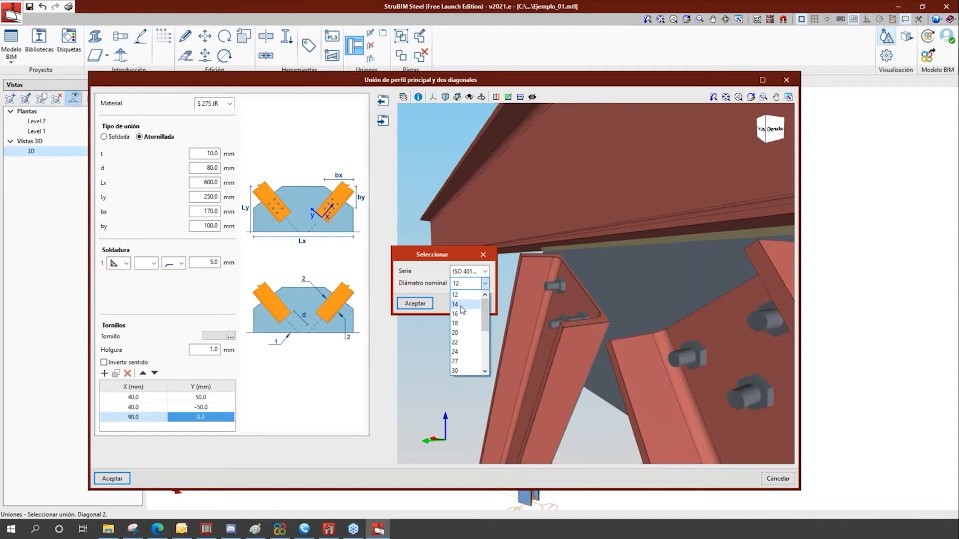
left_click(465, 314)
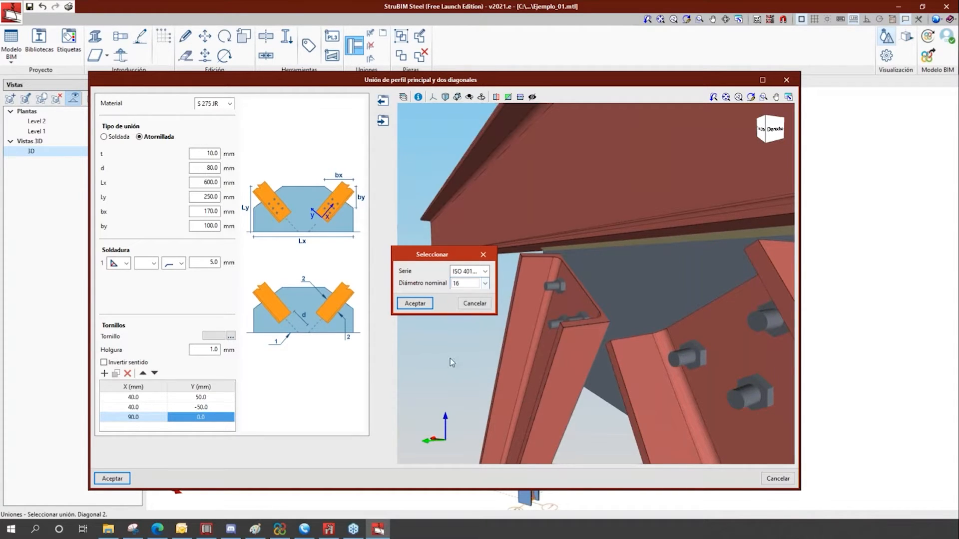
left_click(415, 303)
Examine the bolts in the preview and review the bolt, nut and washer properties of ISO 4017-6.8 - 16.
scroll(514, 325, "up", 5)
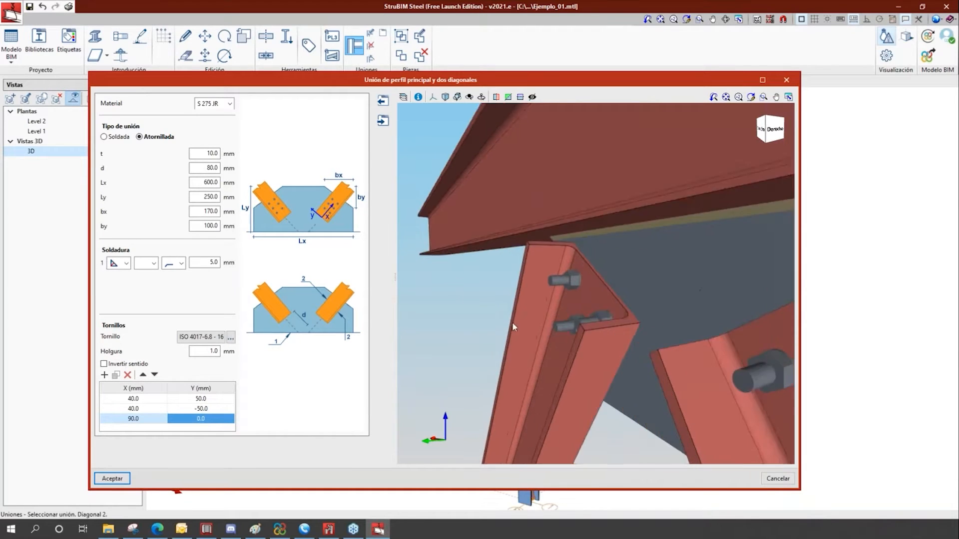
middle_click_drag(676, 321, 509, 350, "shift")
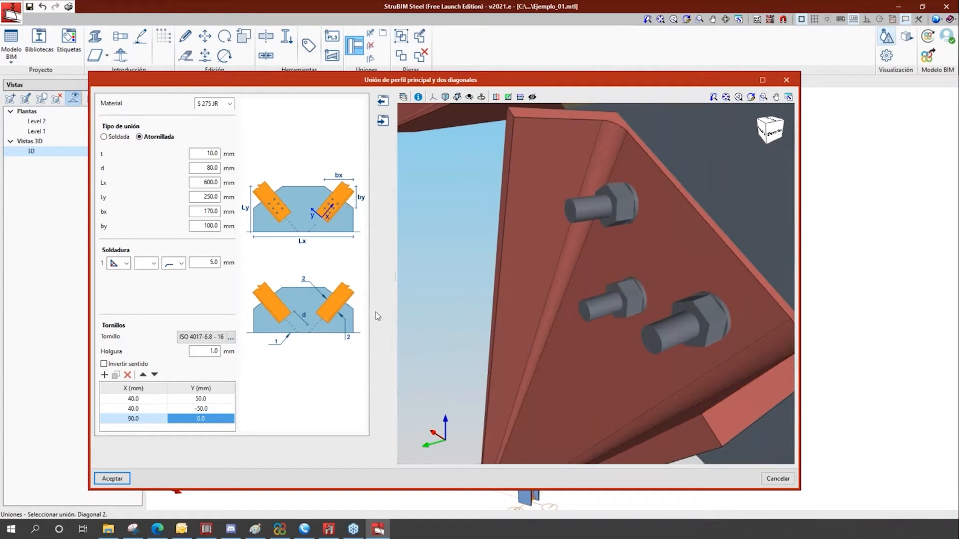
left_click(201, 339)
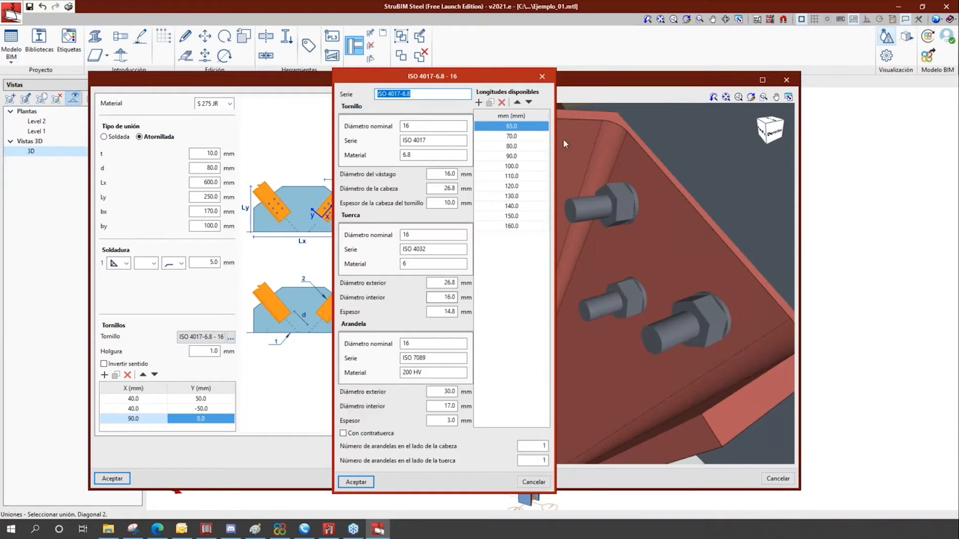
left_click_drag(464, 83, 409, 78)
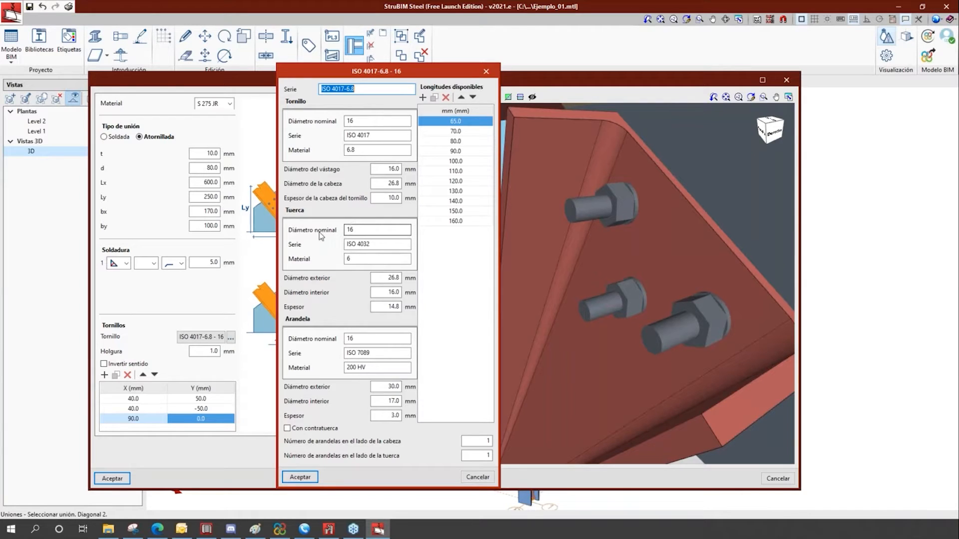
left_click(379, 245)
left_click(372, 258)
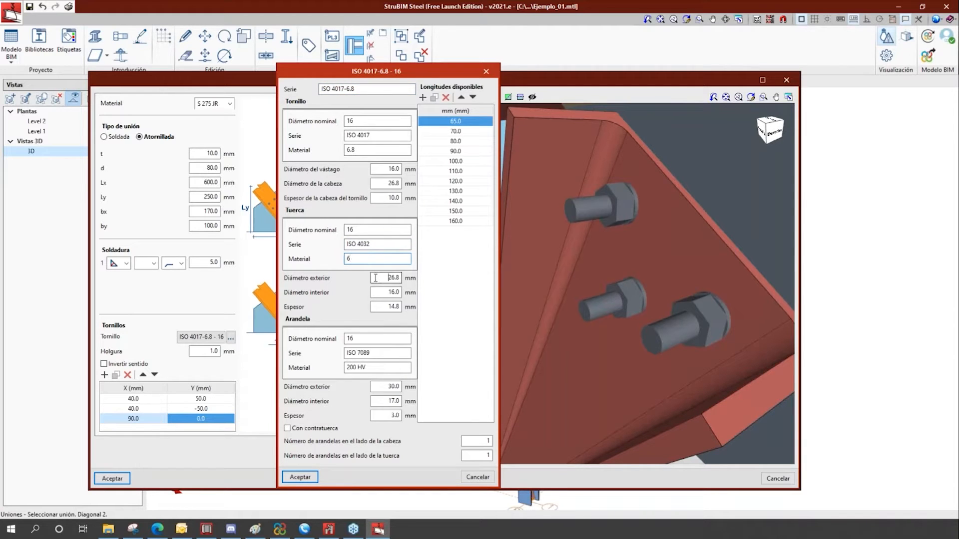
left_click(388, 292)
left_click(387, 307)
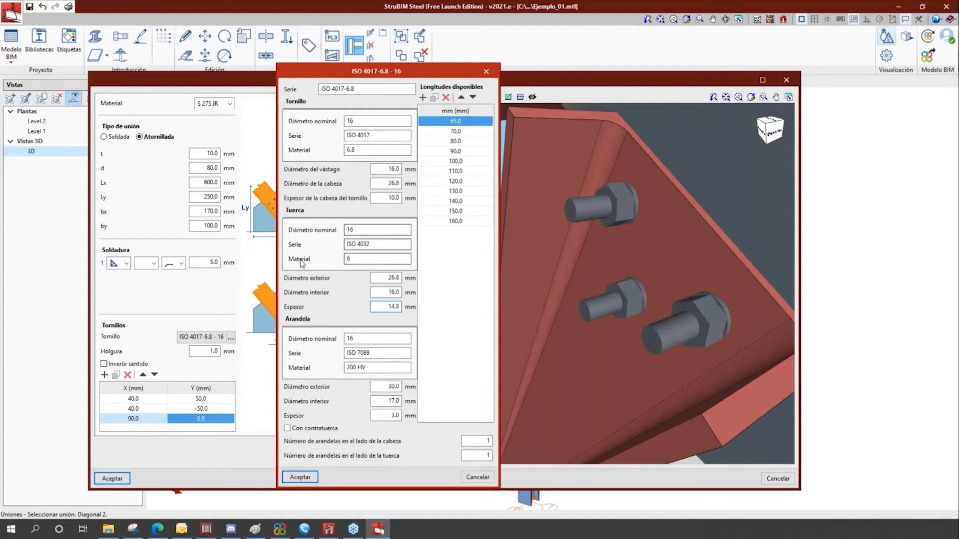
Enable the counternut (Con contratuerca) for the bolt, edit the number of head-side washers, and accept the bolt properties.
left_click(287, 428)
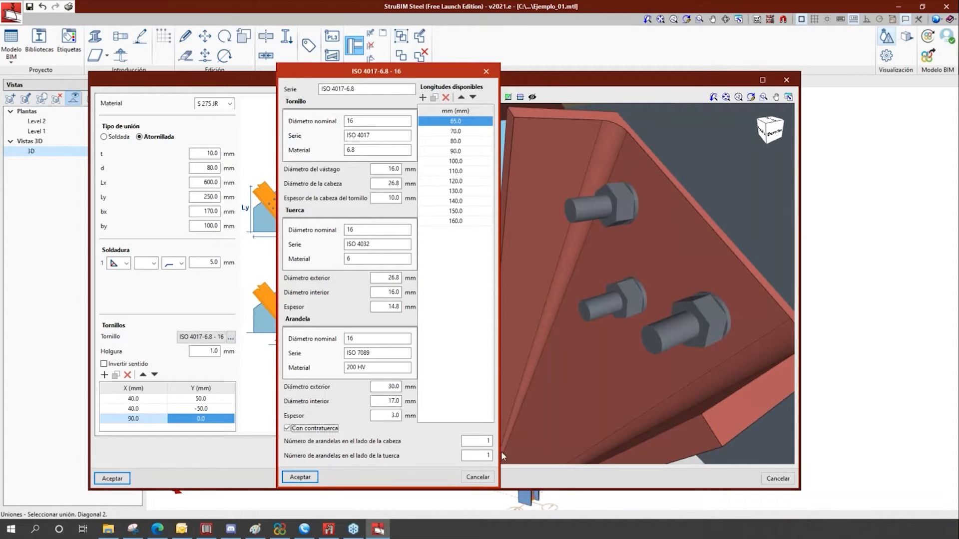
double_click(472, 442)
key("BackSpace")
left_click(301, 477)
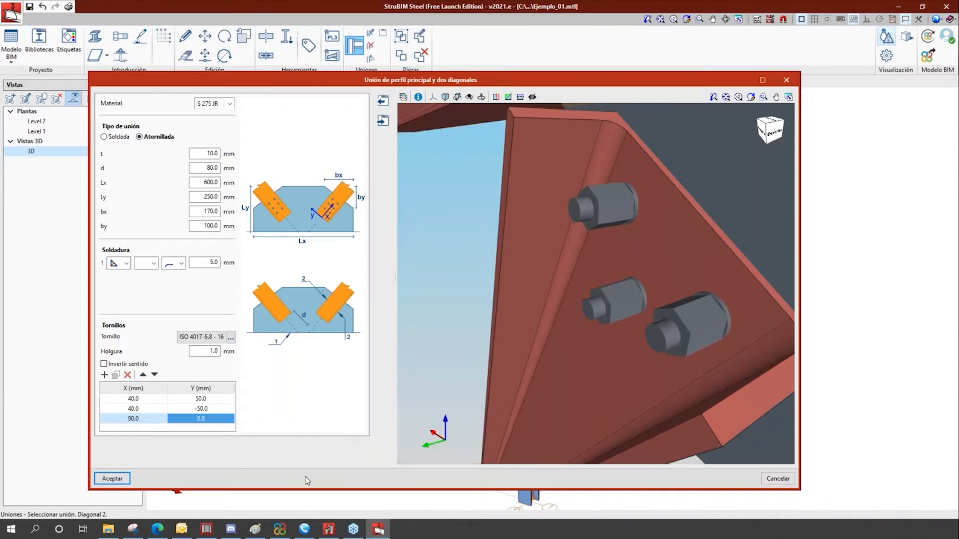
Examine the bolts, washers and counternuts on both sides of the gusset plate, along with the plate's weld to the beam.
scroll(739, 145, "up", 5)
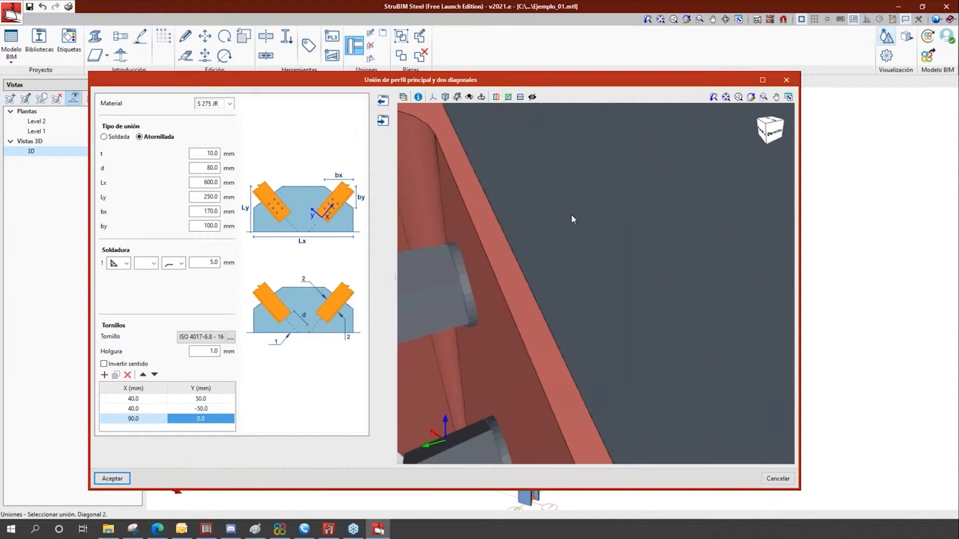
scroll(572, 216, "down", 5)
middle_click_drag(657, 290, 747, 281)
scroll(597, 296, "up", 5)
scroll(463, 255, "down", 4)
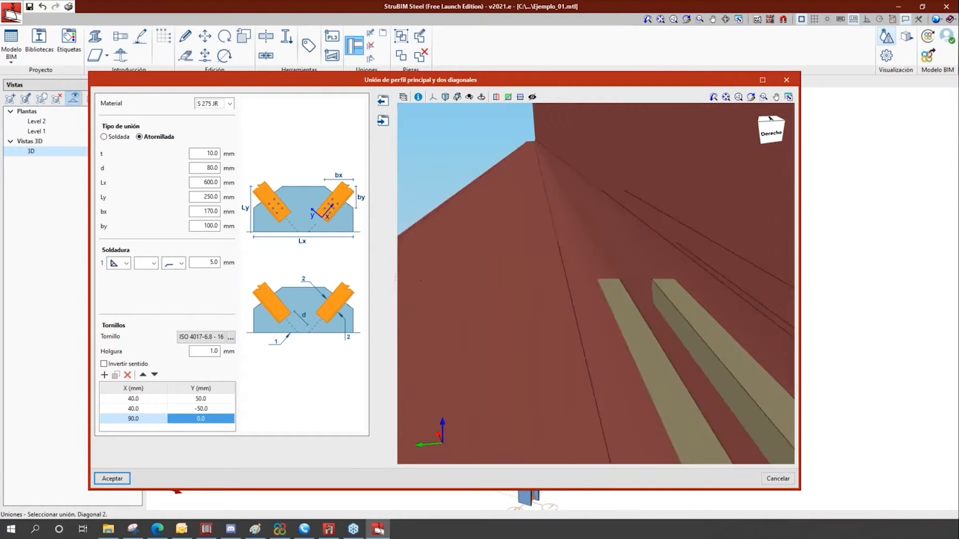
mouse_move(535, 312)
middle_mouse_down()
mouse_move(501, 293)
mouse_move(544, 329)
middle_mouse_up()
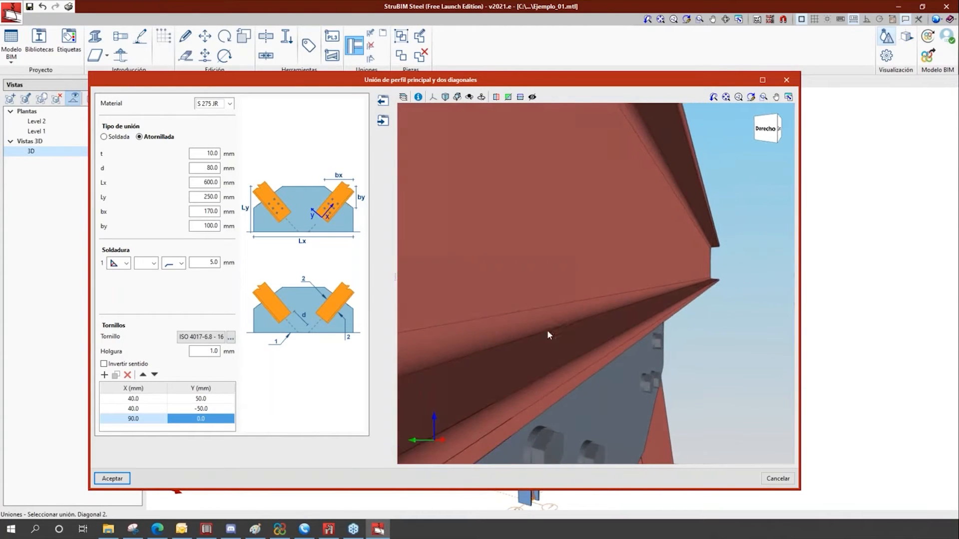
scroll(552, 431, "up", 1)
middle_click_drag(552, 430, 688, 202)
scroll(580, 387, "down", 2)
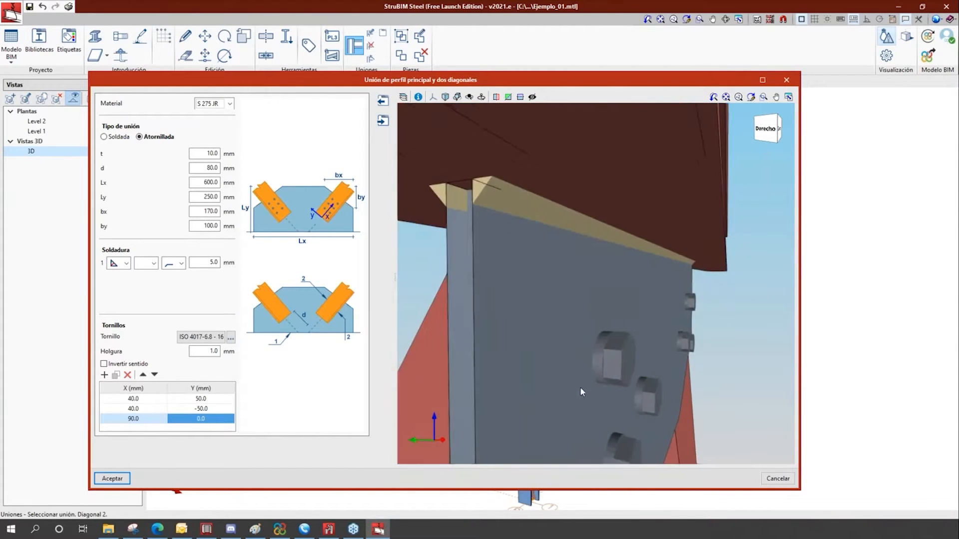
scroll(638, 342, "up", 3)
scroll(671, 330, "down", 2)
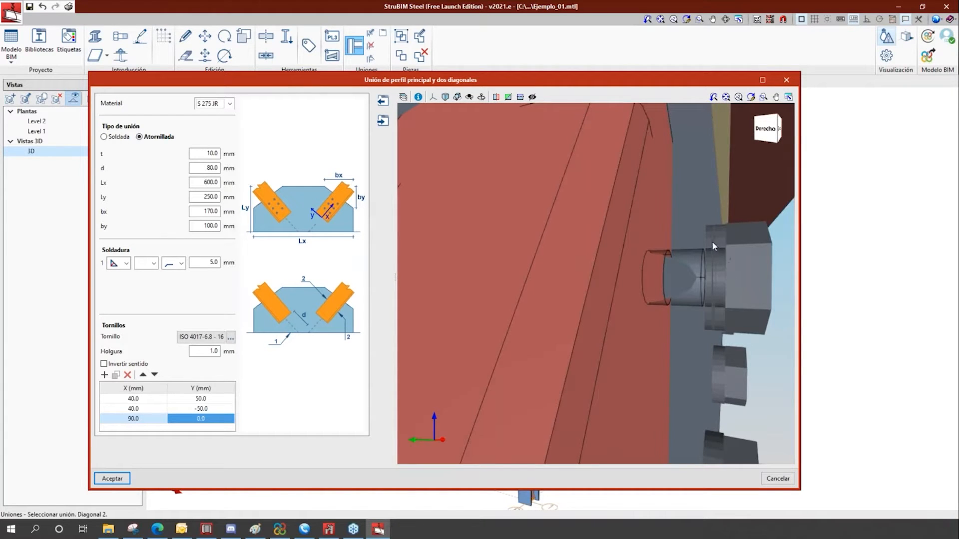
scroll(698, 274, "down", 4)
middle_click_drag(658, 302, 671, 309, "shift")
Disable the counternut (Con contratuerca) for the bolt, set the number of head-side washers to 1, and accept the properties.
left_click(231, 337)
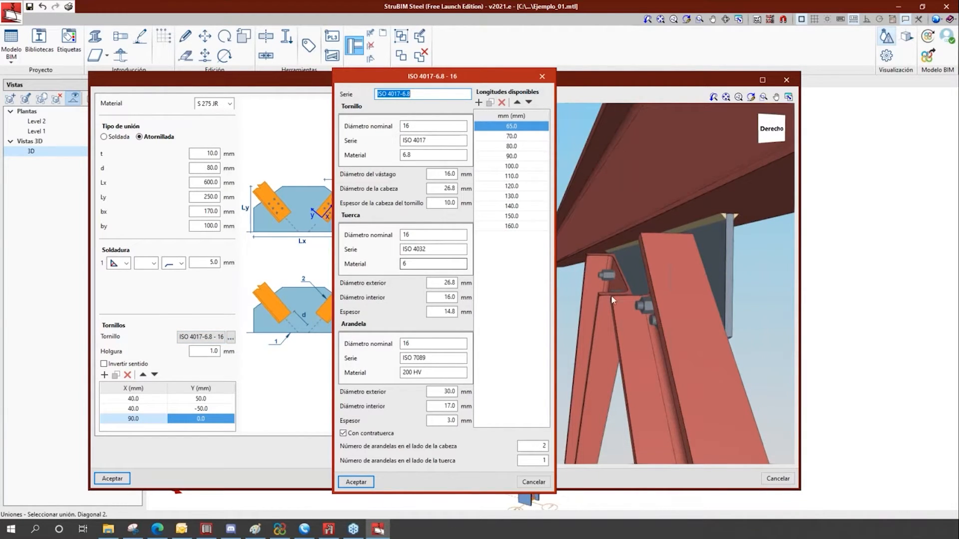
left_click(343, 433)
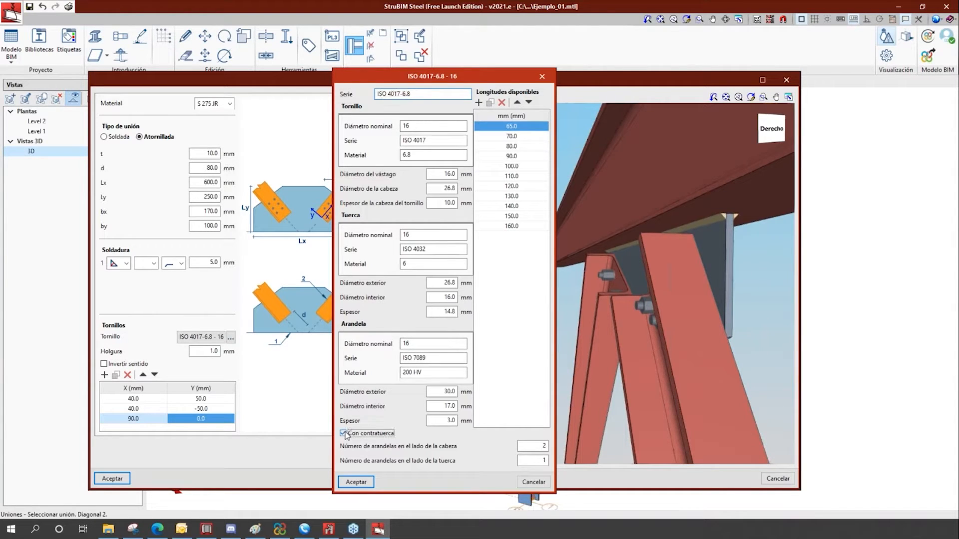
left_click(544, 446)
type("1")
left_click(367, 483)
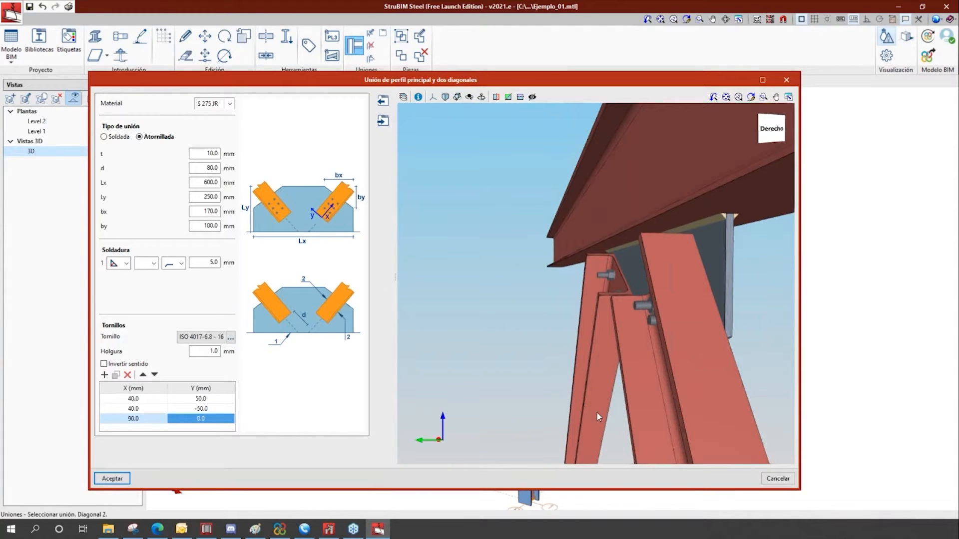
Add a 50 mm length to the available lengths of the ISO 4017-6.8 - 16 bolt.
mouse_move(597, 413)
middle_mouse_down()
mouse_move(639, 407)
mouse_move(640, 419)
middle_mouse_up()
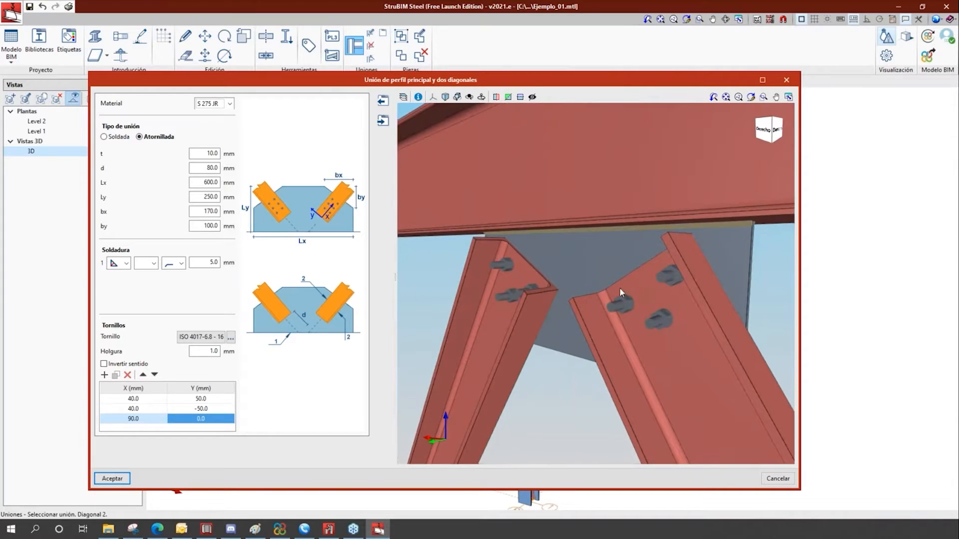
scroll(484, 273, "up", 5)
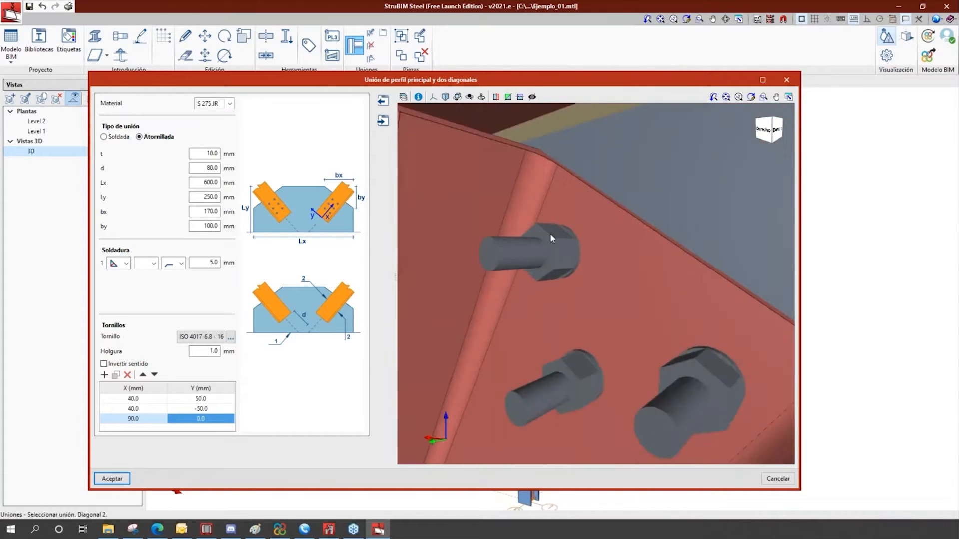
middle_click_drag(515, 289, 500, 288)
scroll(534, 245, "down", 3)
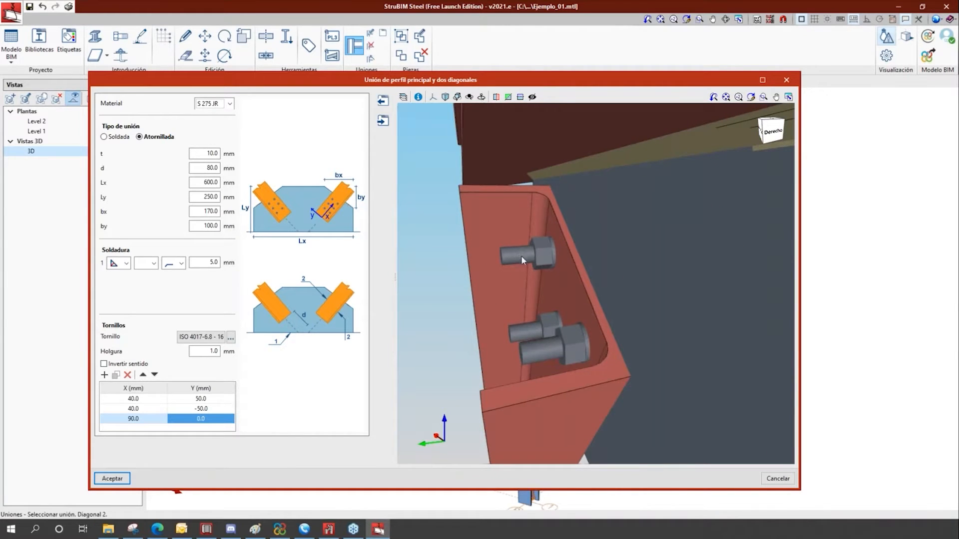
mouse_move(598, 299)
middle_mouse_down()
mouse_move(558, 304)
mouse_move(598, 302)
middle_mouse_up()
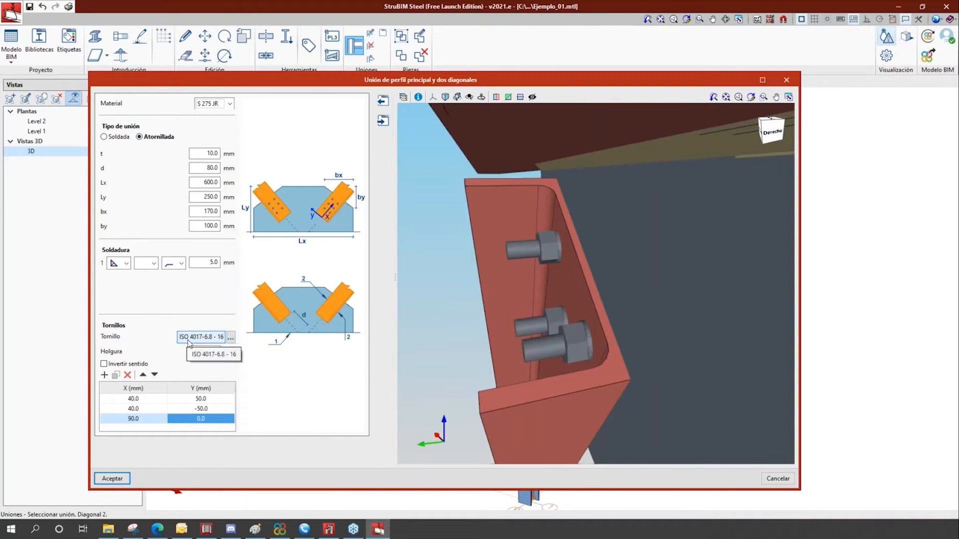
left_click(231, 338)
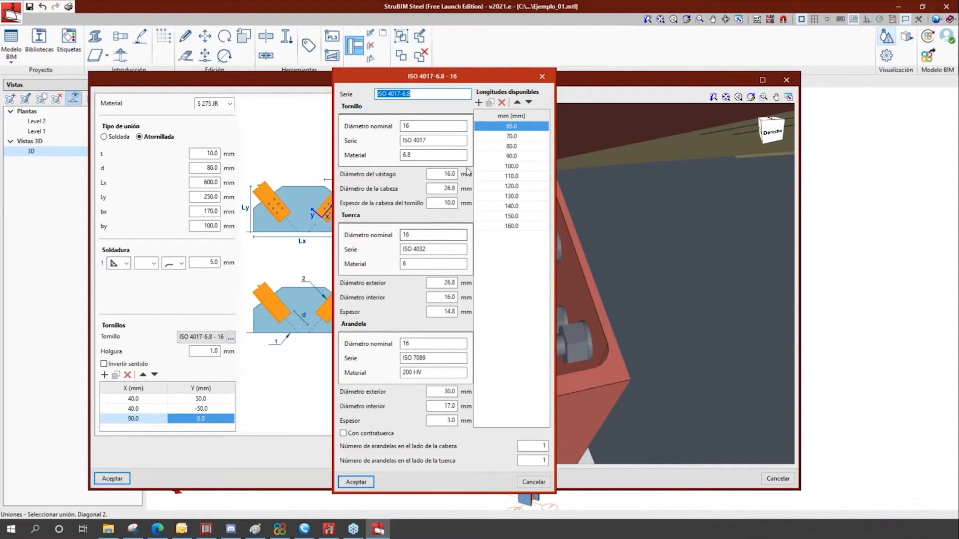
left_click_drag(479, 76, 372, 78)
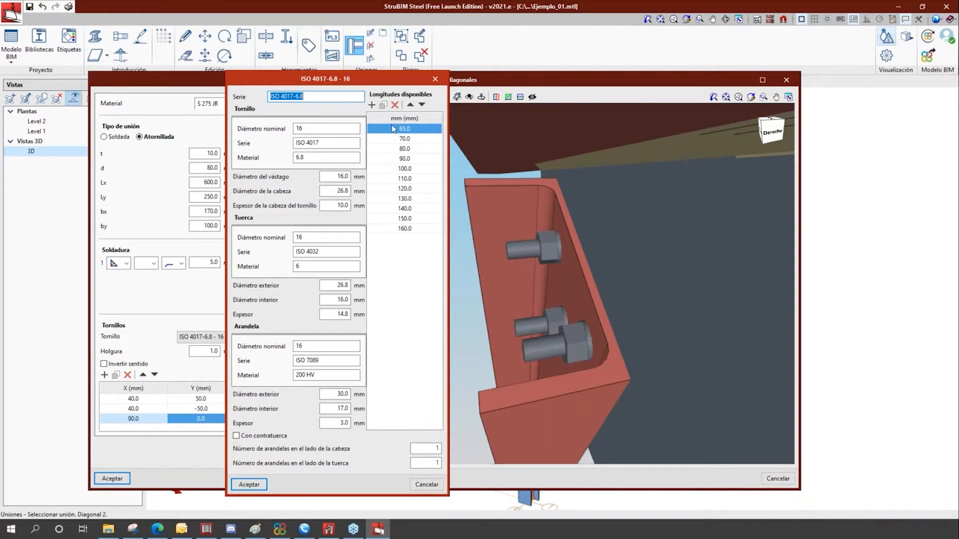
left_click(372, 105)
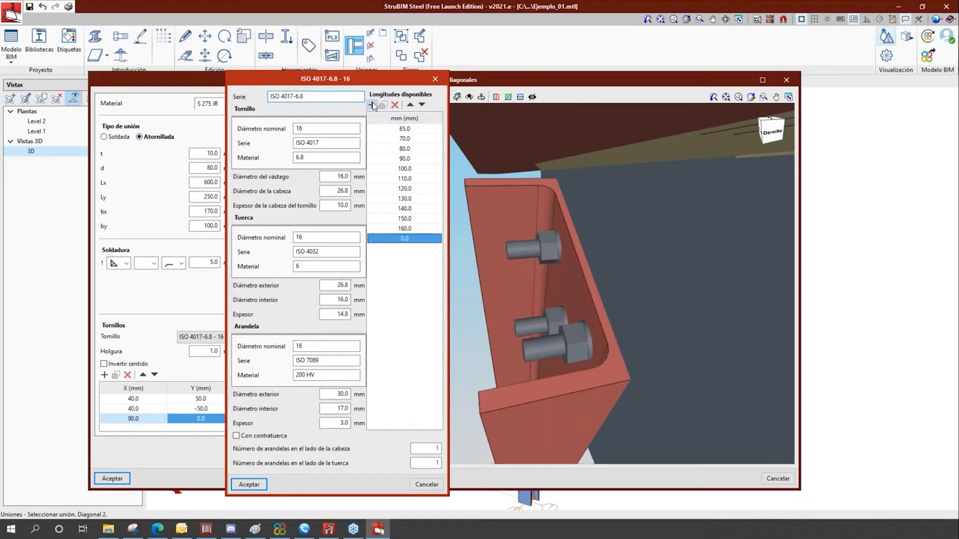
left_click(429, 243)
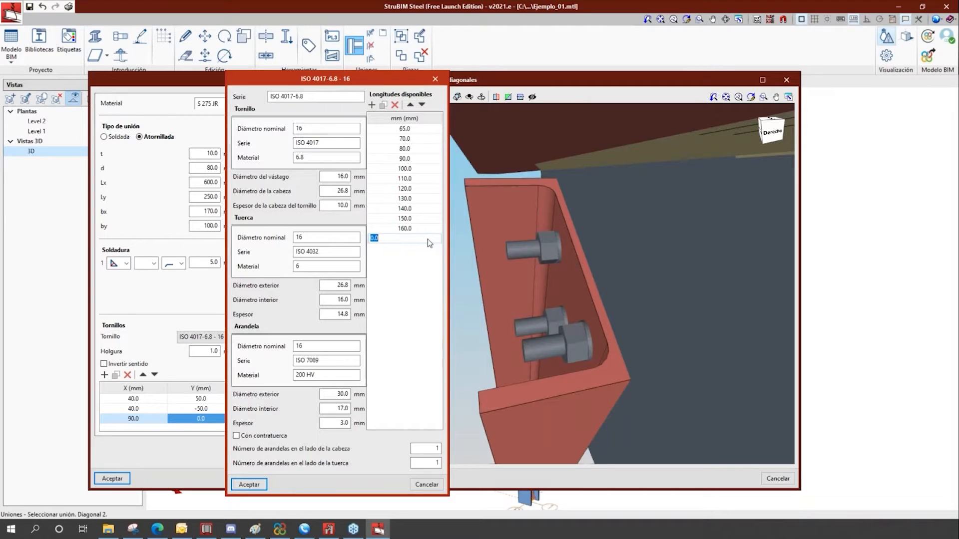
type("50")
key("Return")
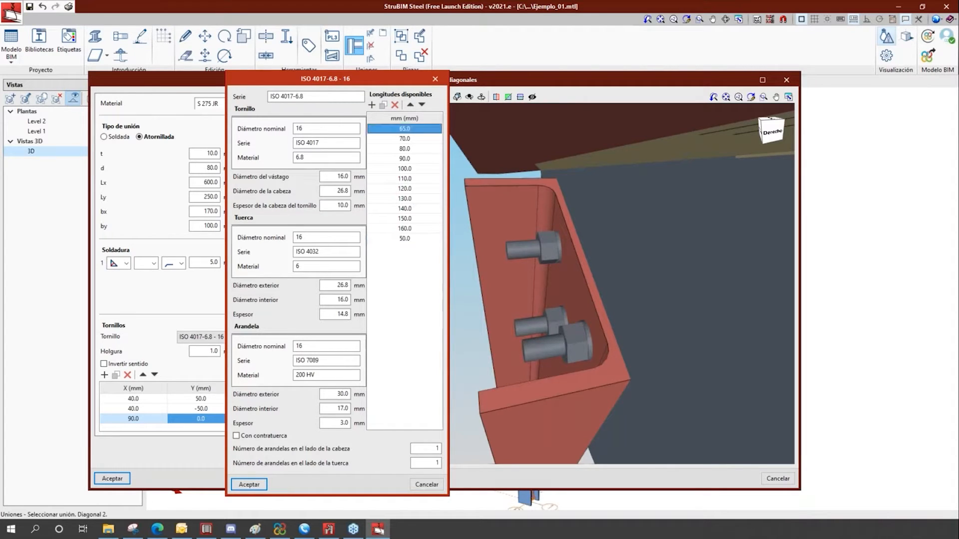
Move the 50 mm length to the start of the available lengths and accept the bolt properties.
left_click(414, 239)
left_click(410, 106)
left_click(412, 107)
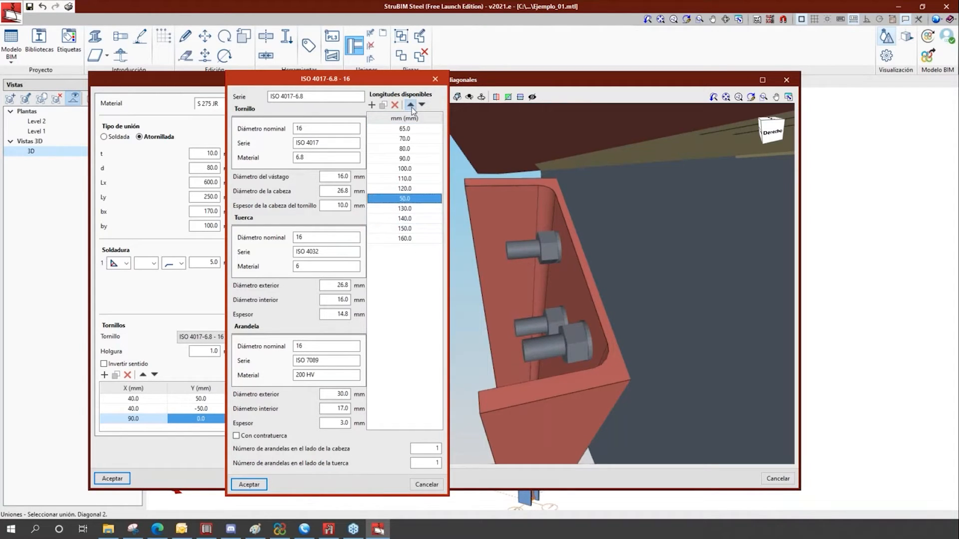
left_click(411, 107)
left_click(411, 106)
left_click(411, 107)
left_click(412, 107)
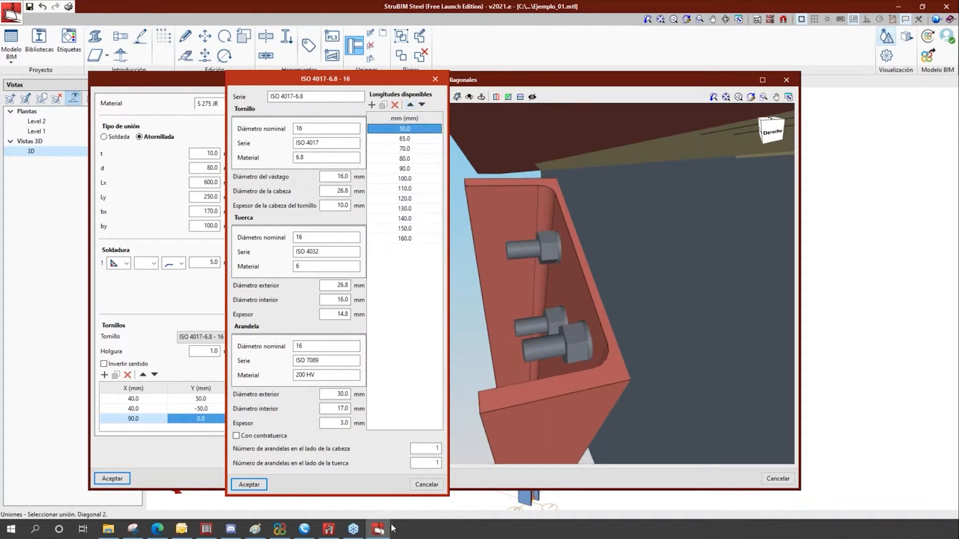
left_click(261, 491)
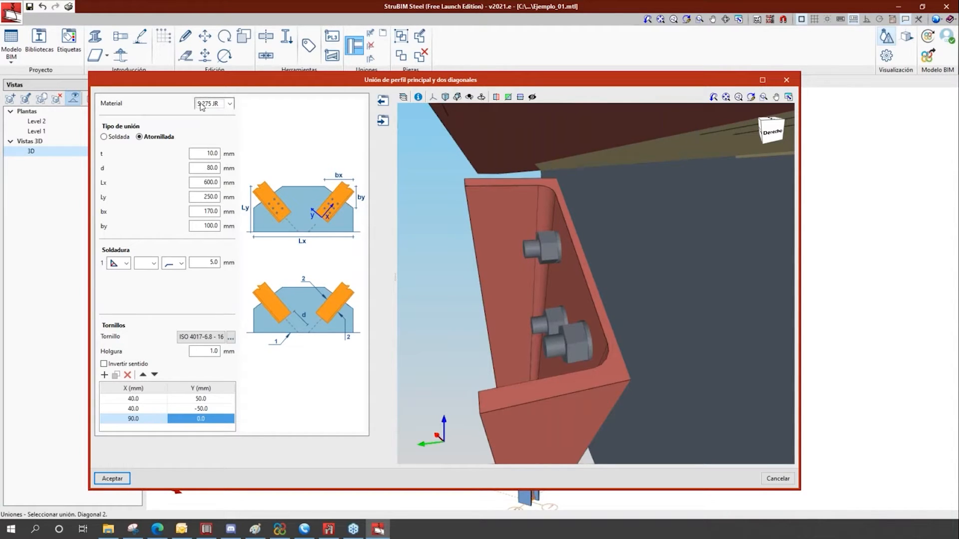
Review the steel grades available for the plate, keep S 275 JR, and accept the connection of the main profile and two diagonals.
left_click(229, 104)
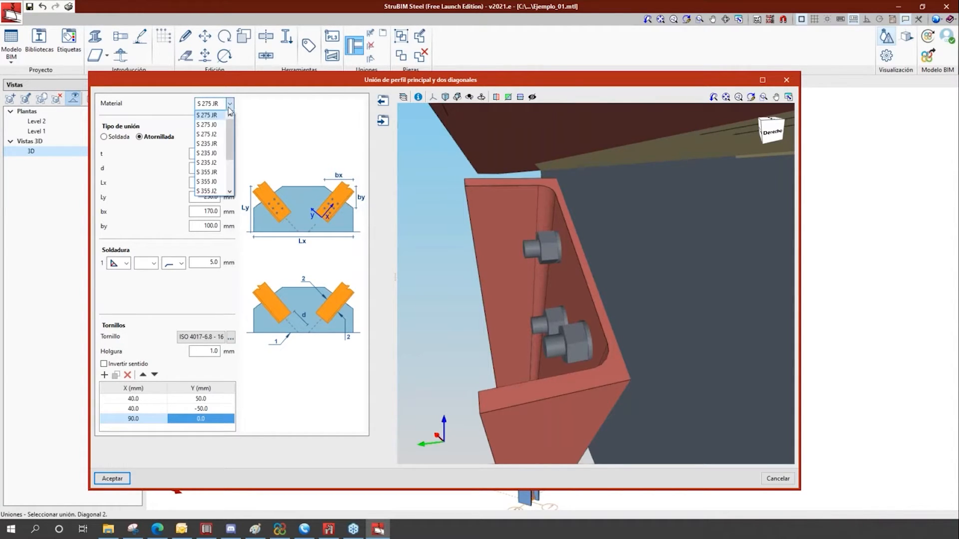
mouse_move(230, 131)
left_mouse_down()
mouse_move(235, 163)
mouse_move(235, 123)
left_mouse_up()
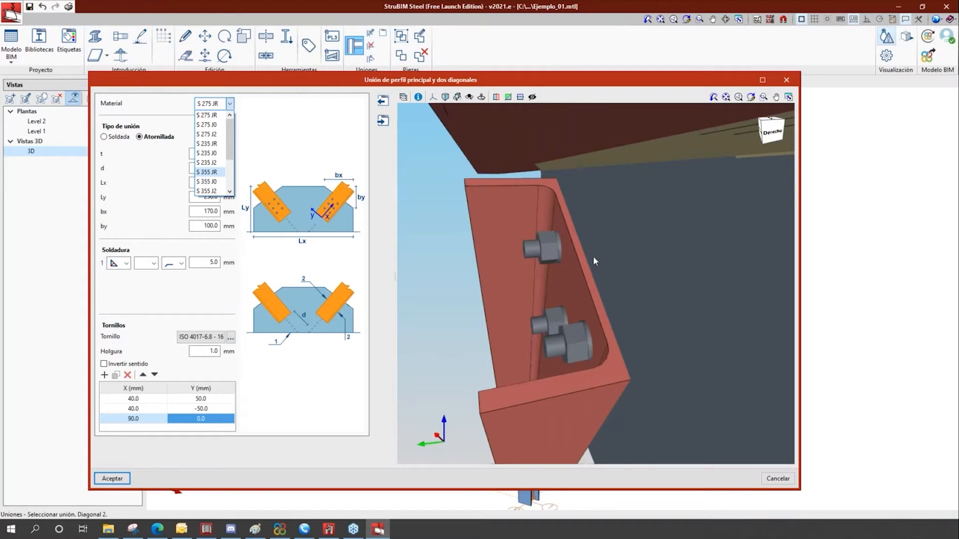
scroll(592, 256, "down", 5)
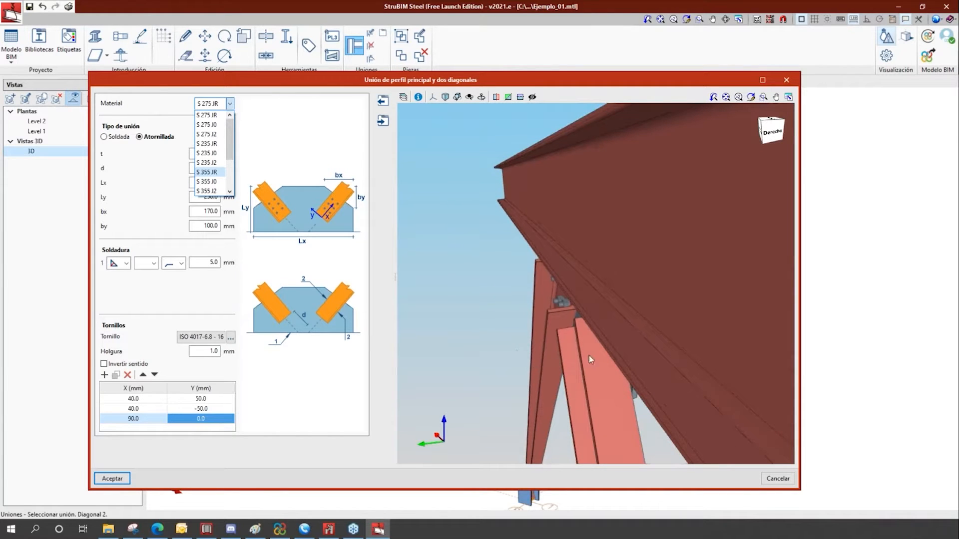
left_click(504, 338)
middle_click_drag(605, 330, 457, 327)
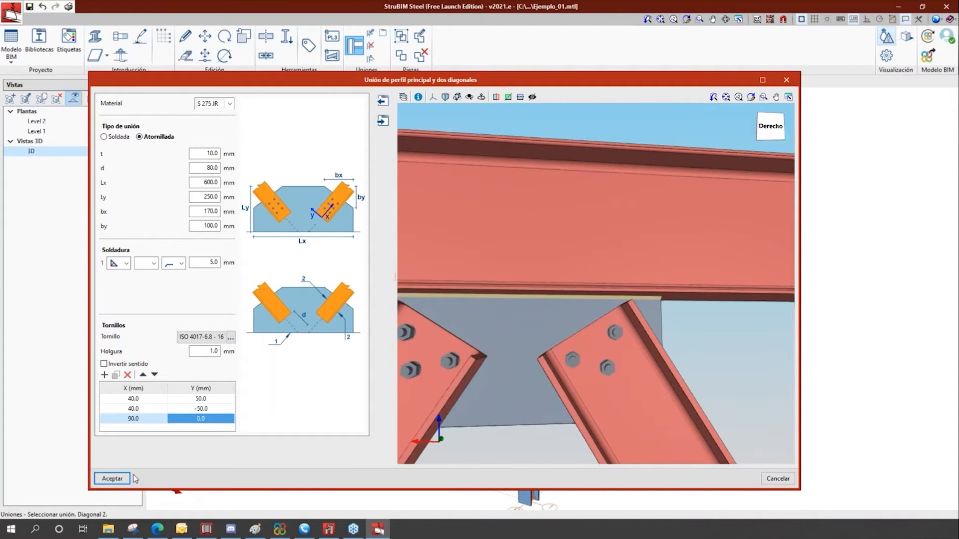
left_click(118, 482)
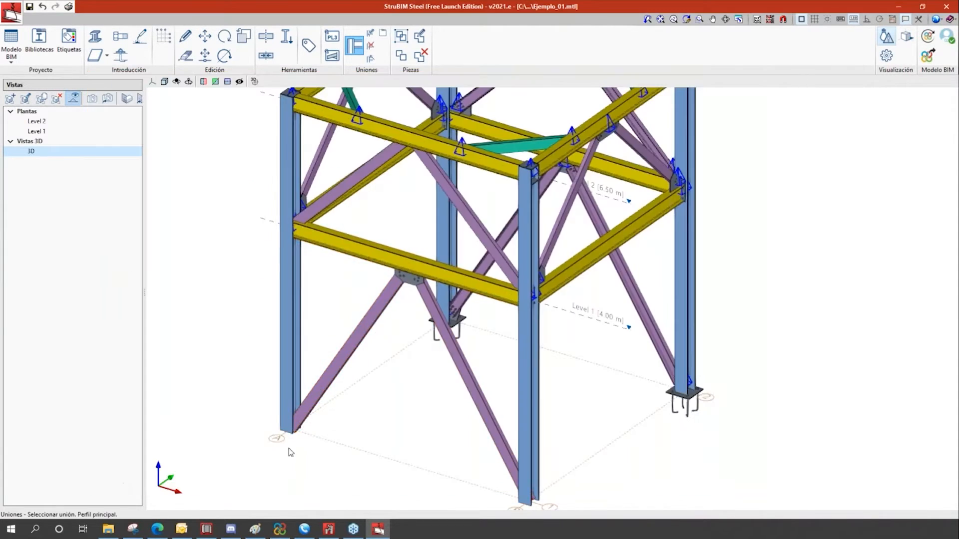
Inspect the gusset connection in the 3D model, and view the libraries' Europa configuration import option without importing it.
scroll(425, 308, "up", 10)
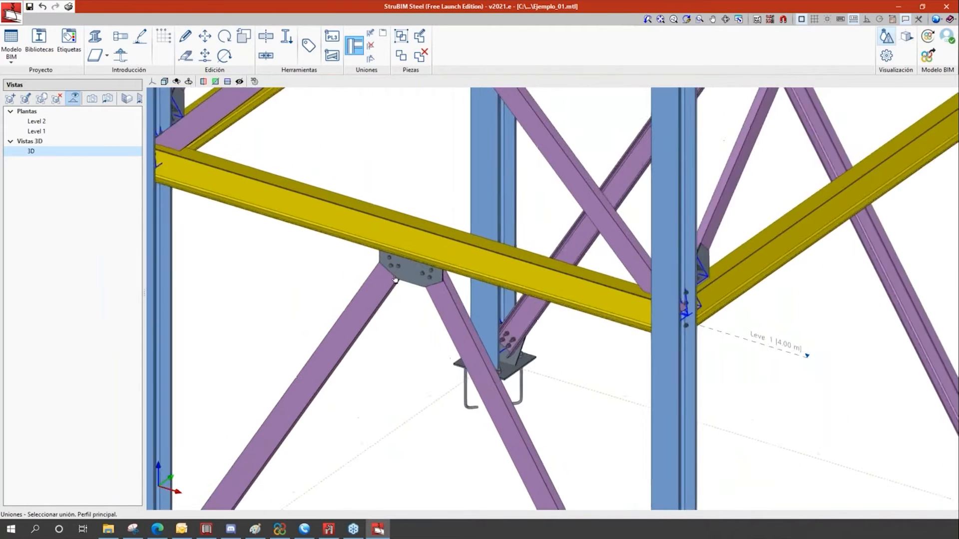
scroll(403, 304, "up", 6)
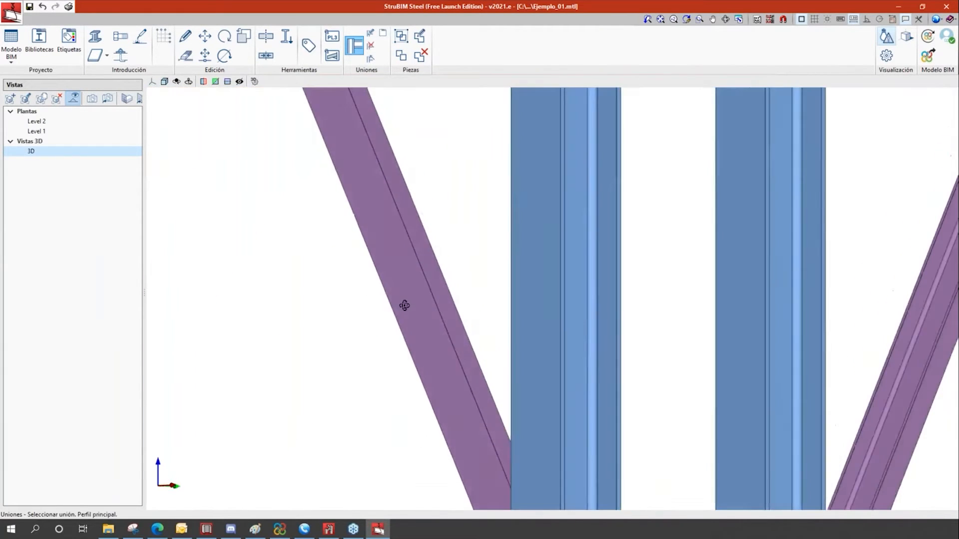
scroll(422, 319, "down", 4)
scroll(451, 329, "down", 3)
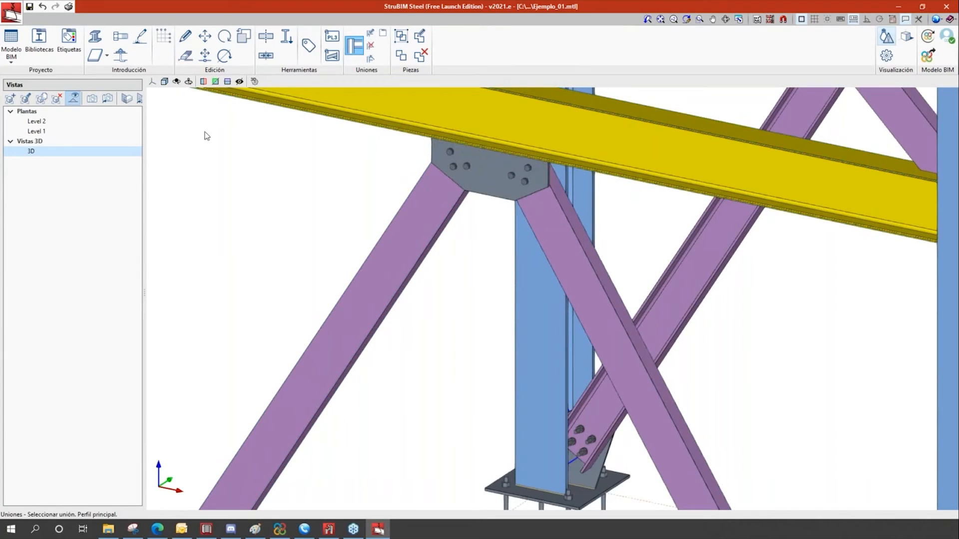
left_click(44, 51)
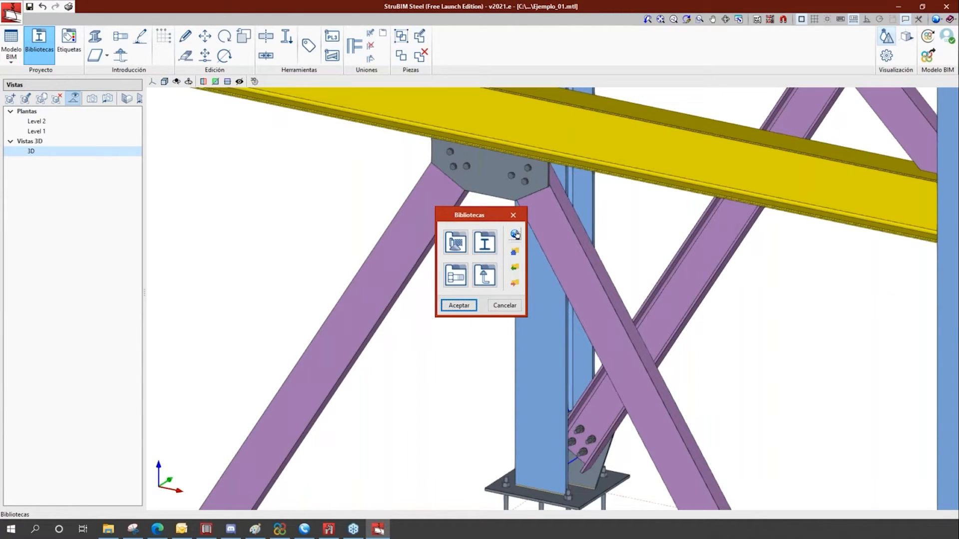
left_click(515, 234)
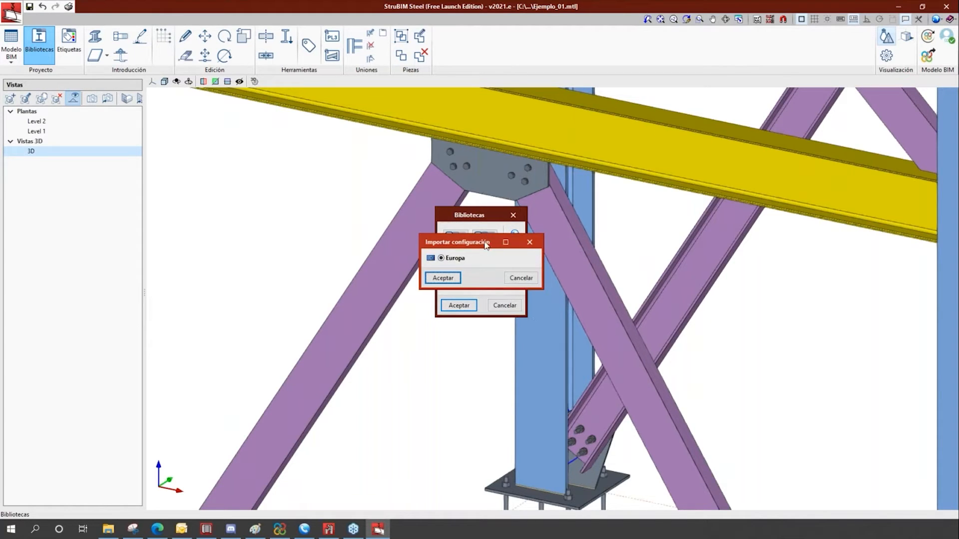
left_click_drag(484, 243, 605, 234)
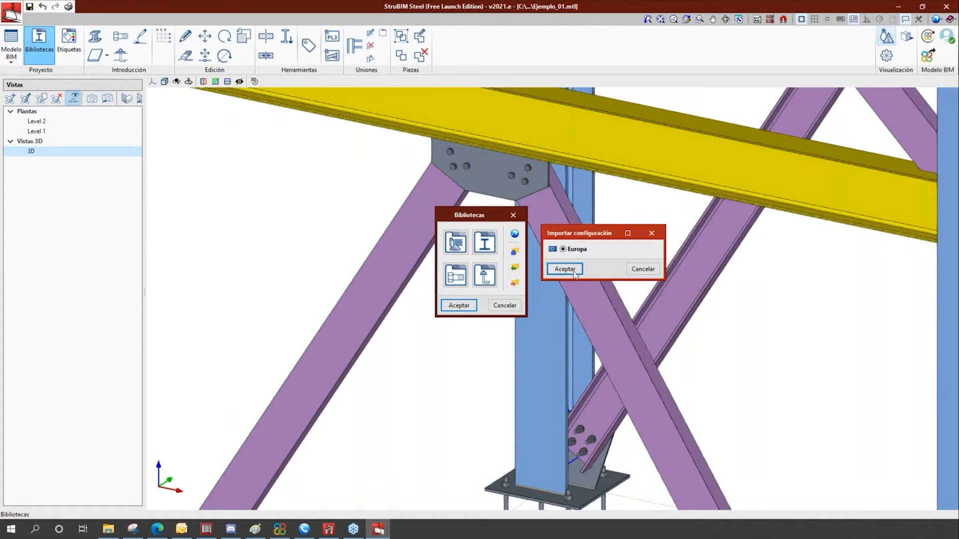
left_click(648, 270)
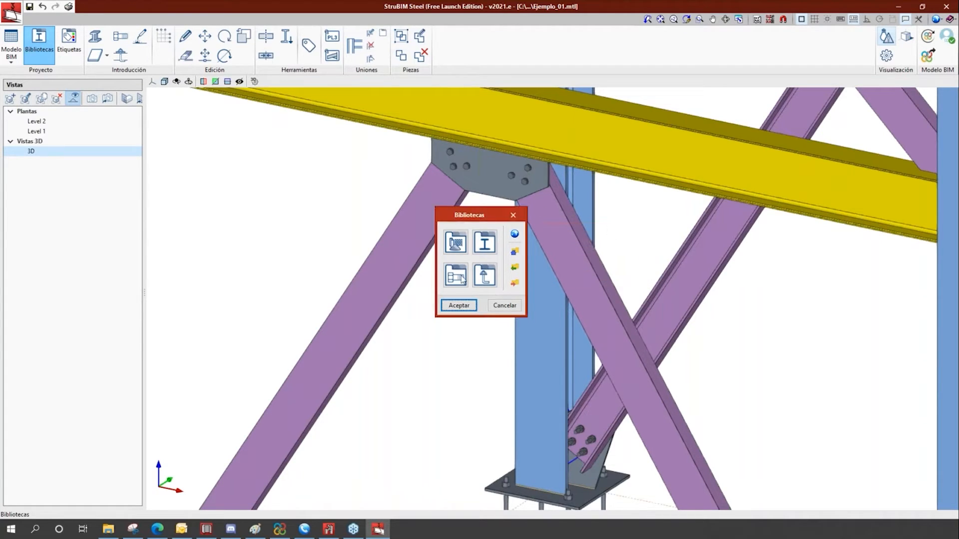
Add a material with the reference A 36 to the project's material library and accept the libraries.
left_click(461, 245)
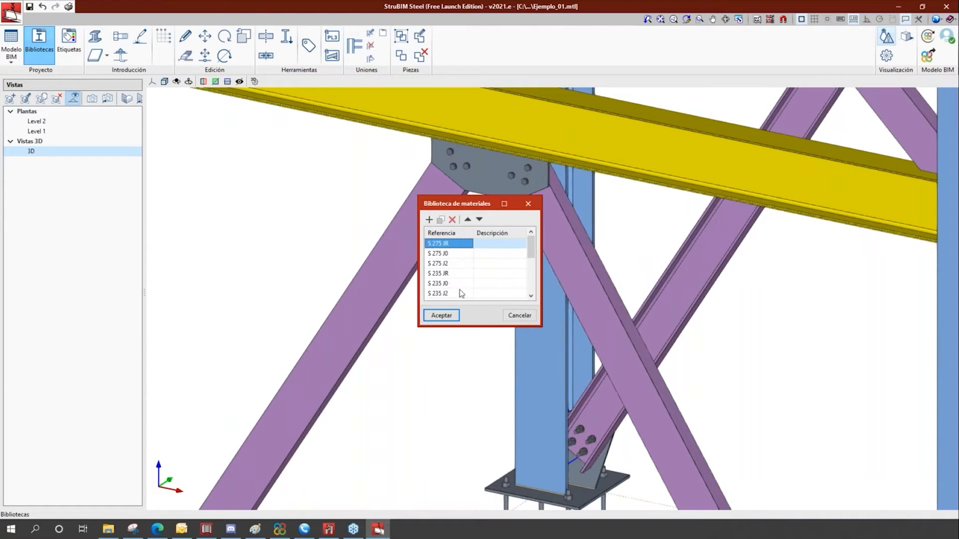
left_click_drag(549, 268, 628, 269)
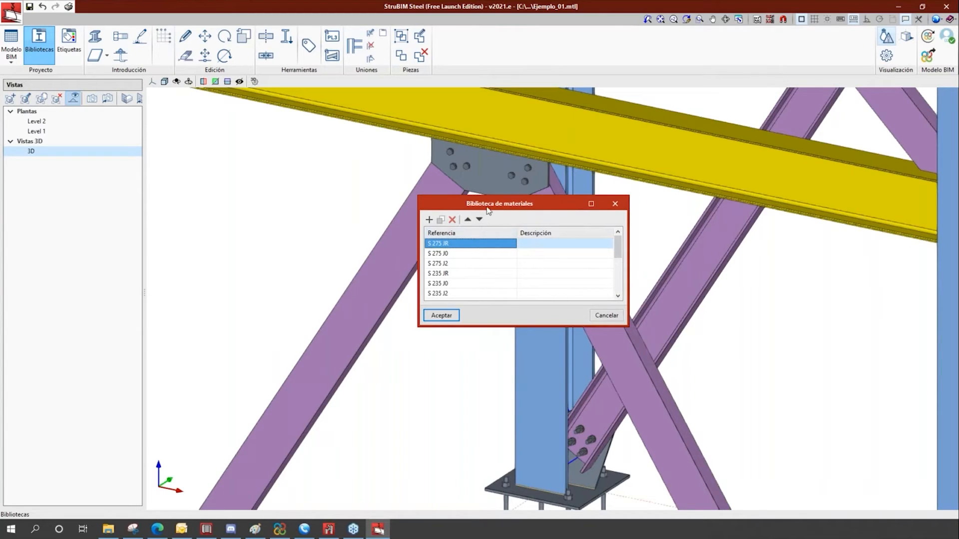
left_click_drag(481, 209, 412, 240)
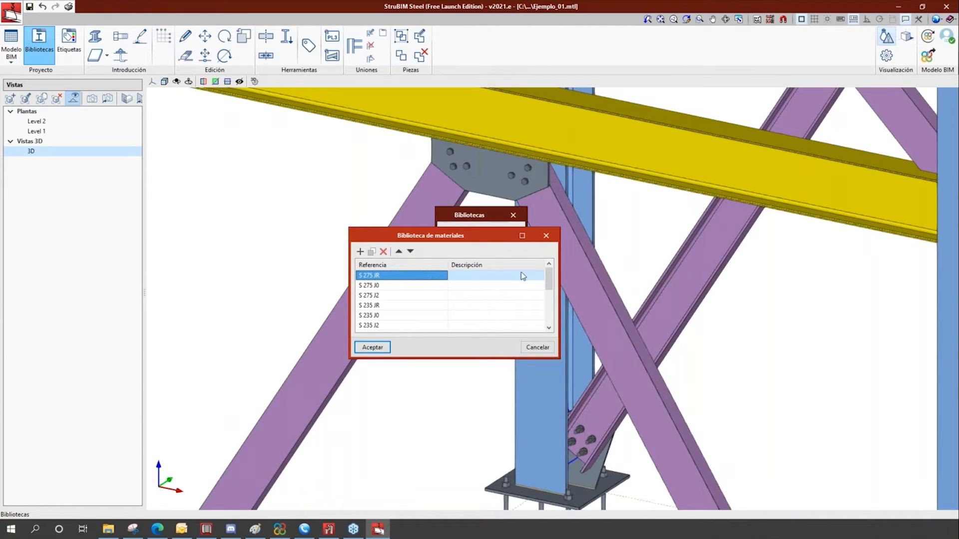
left_click(360, 251)
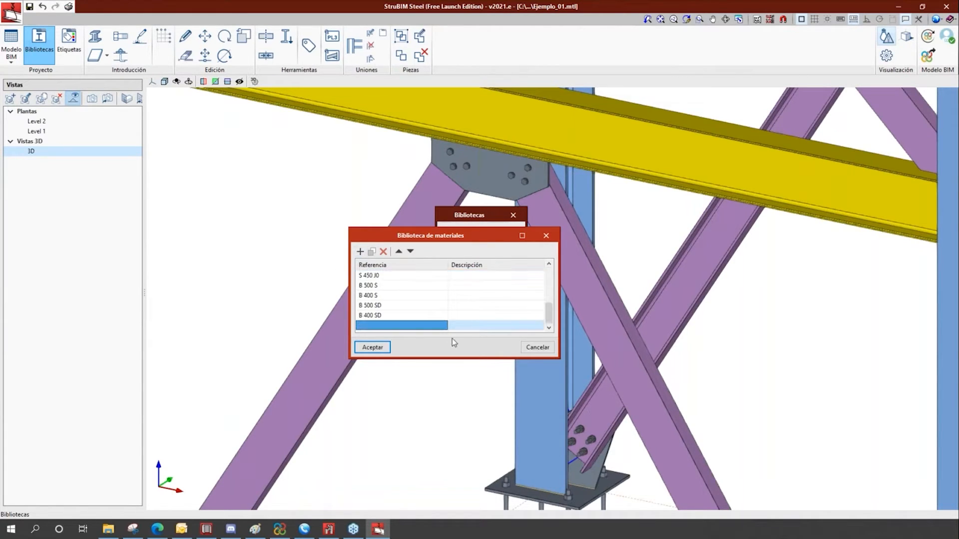
type("A")
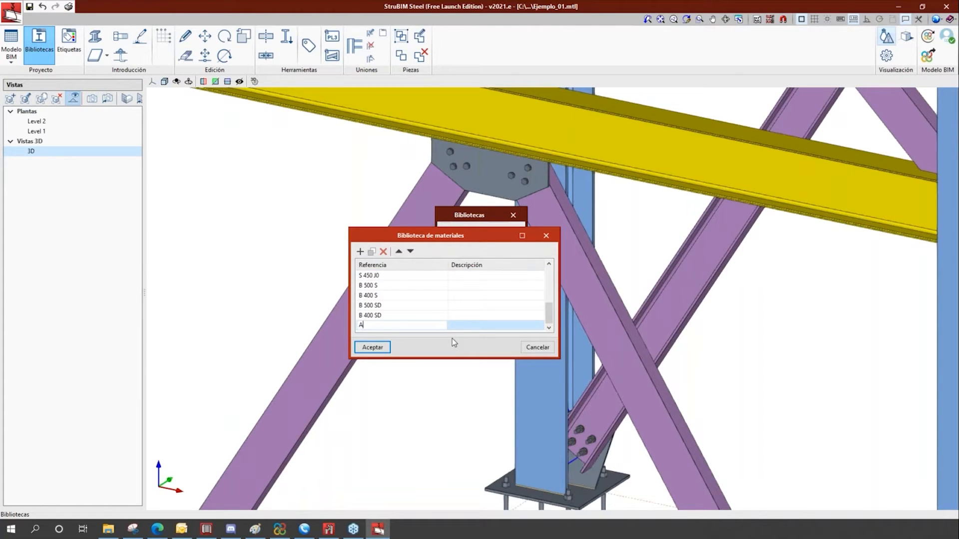
type("36")
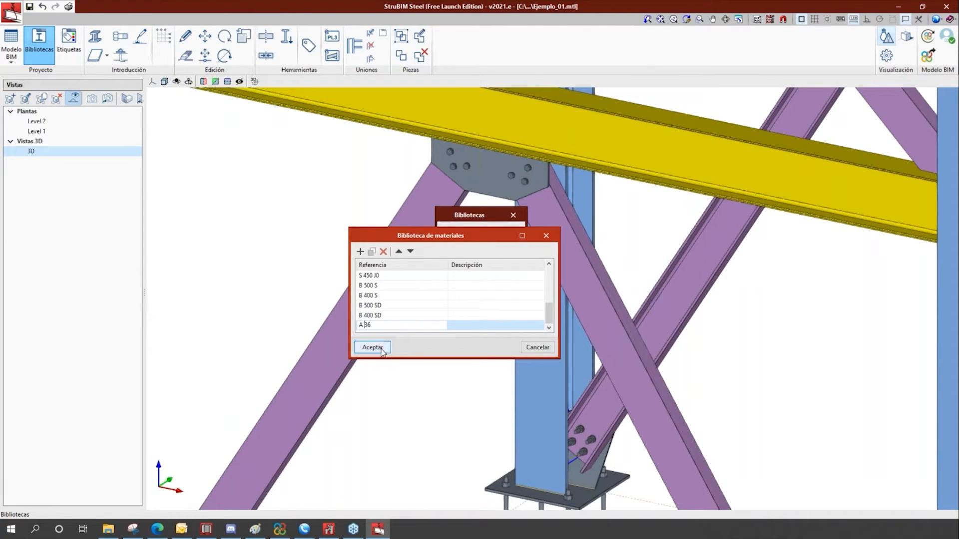
left_click(382, 351)
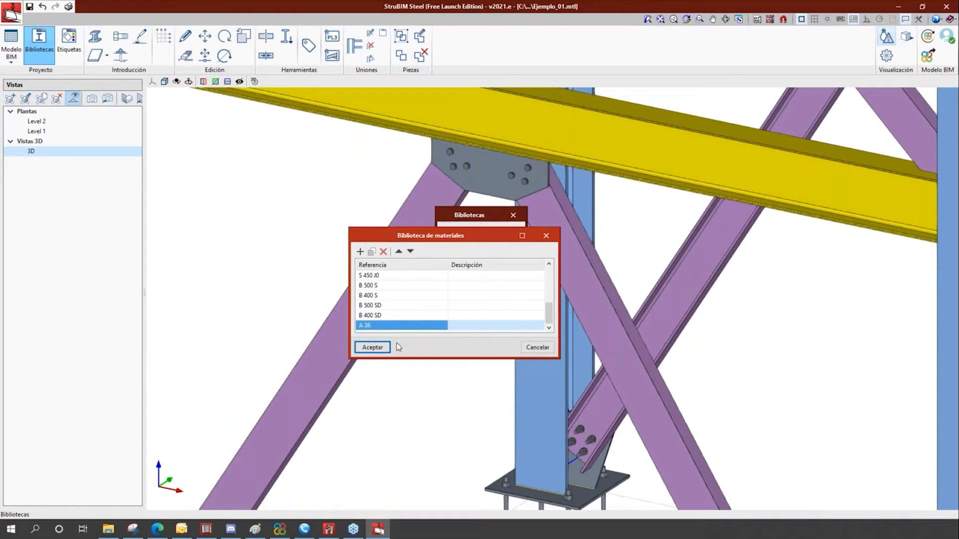
left_click(388, 348)
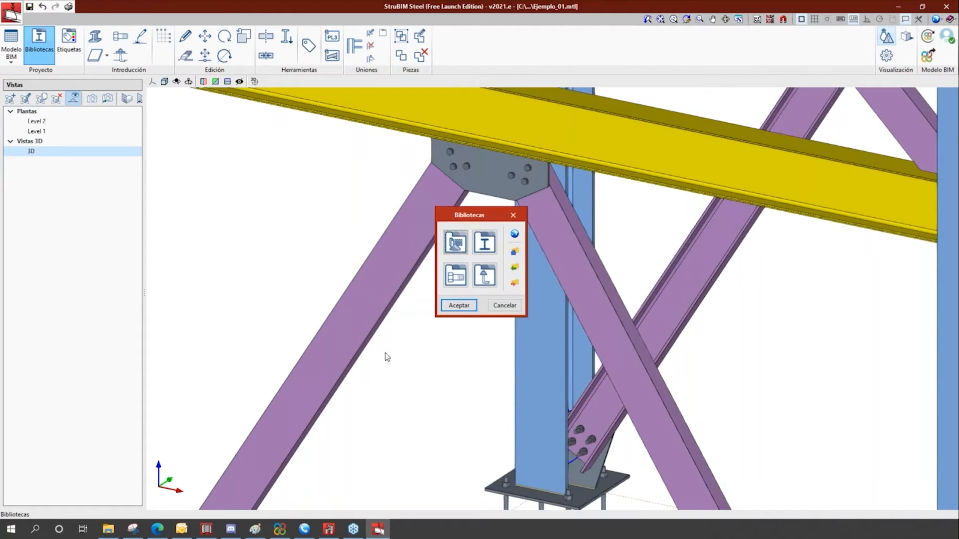
left_click(468, 306)
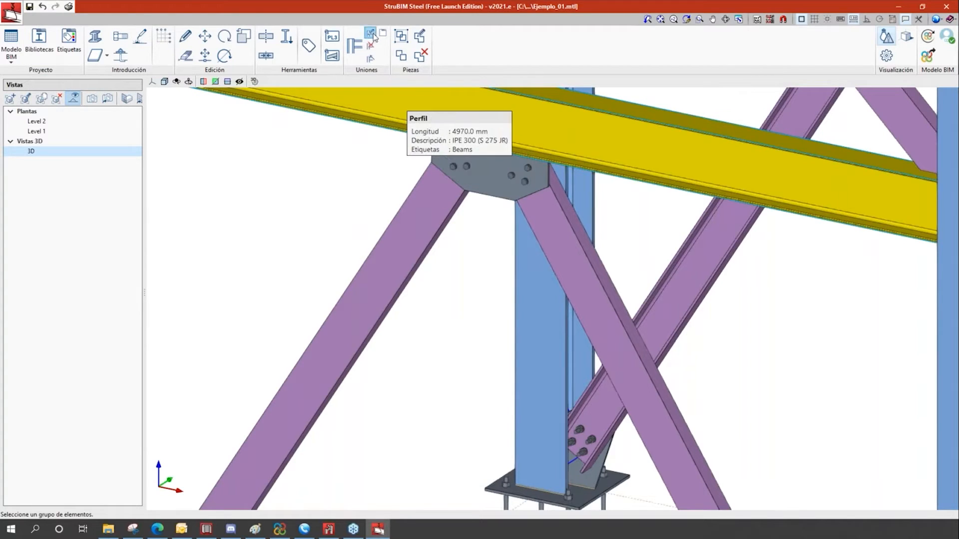
Edit the connection of the main profile and two diagonals, setting its plate material to A 36.
left_click(372, 36)
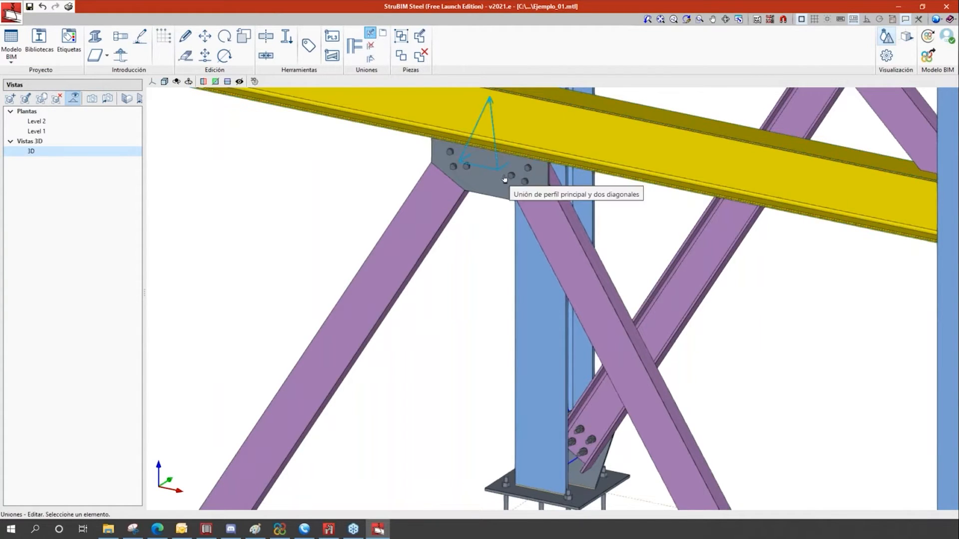
left_click(502, 177)
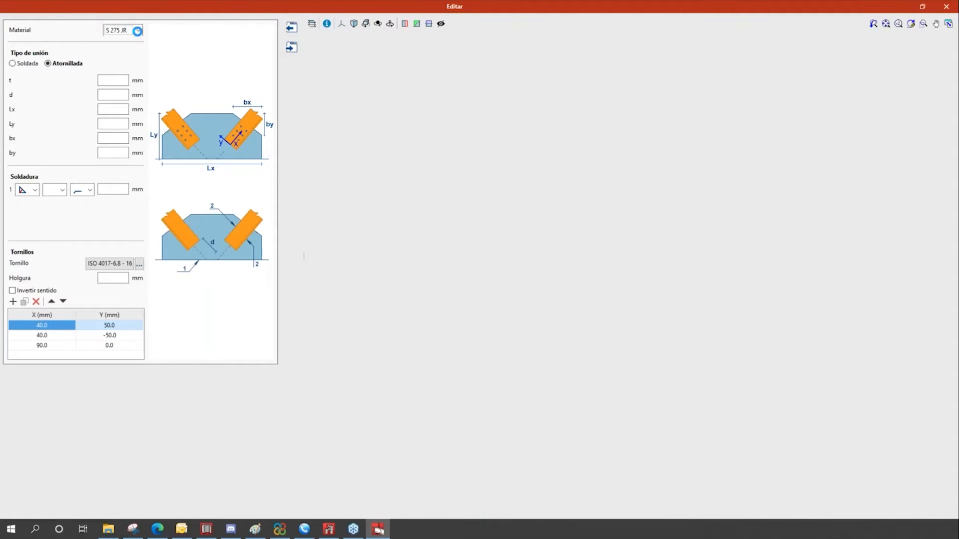
left_click(139, 31)
left_click_drag(140, 54, 143, 95)
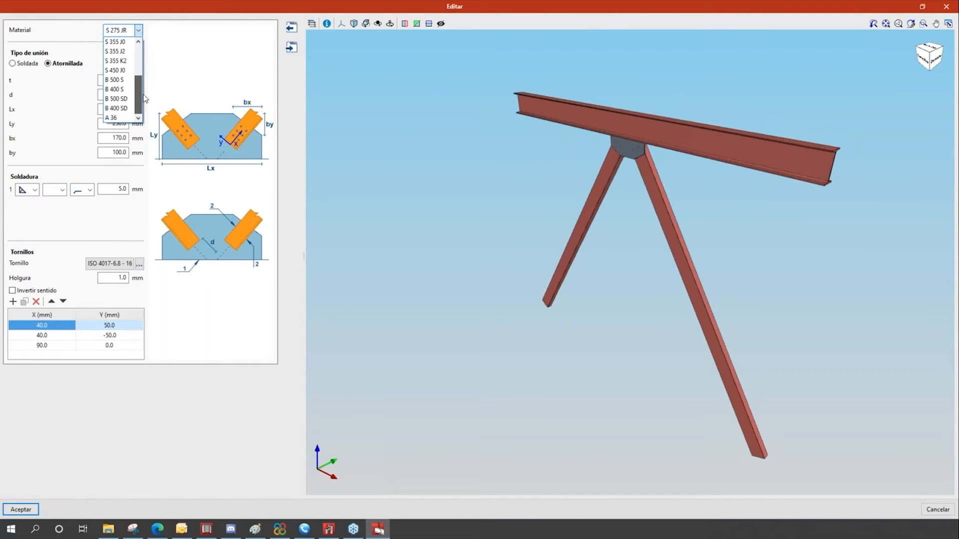
left_click(114, 117)
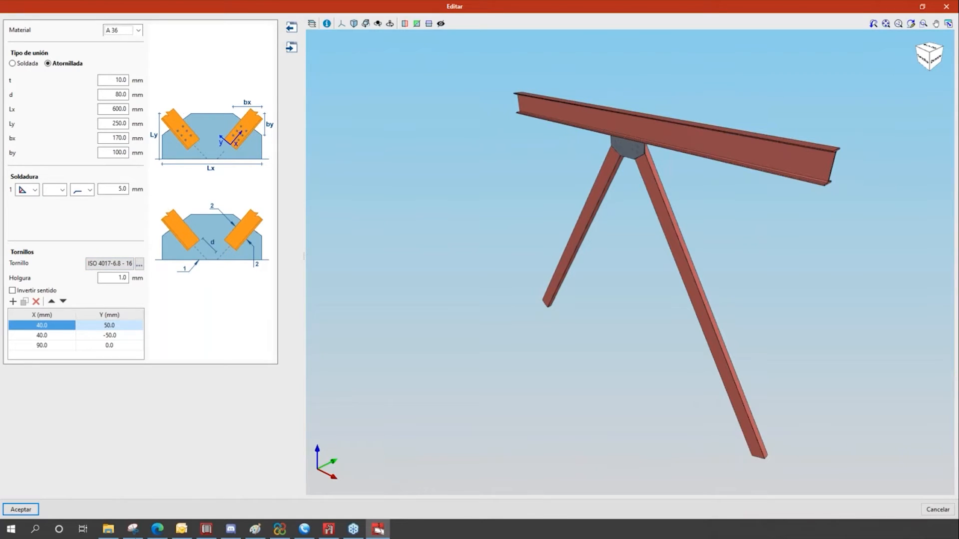
left_click(21, 510)
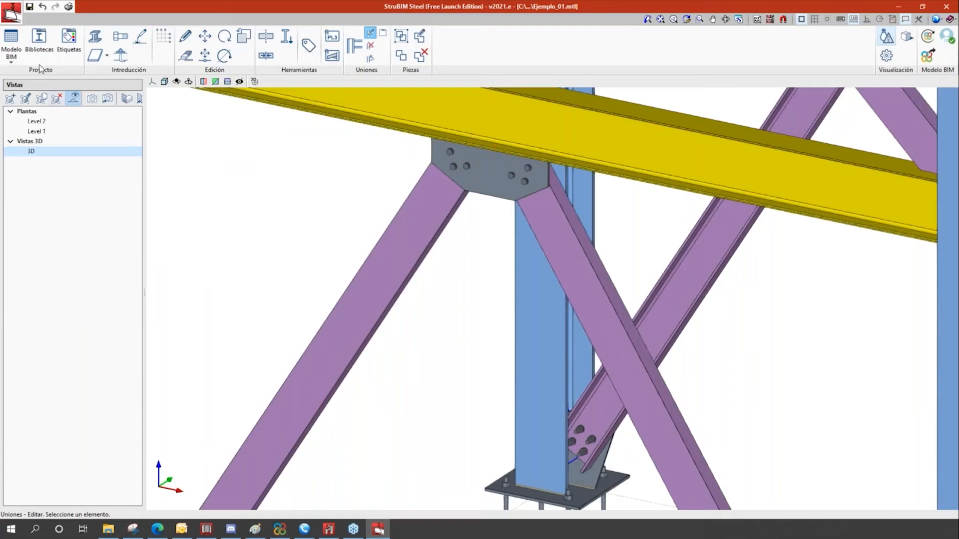
In the bolt library, enable the locknut on the ISO 4014-8.8 series and name it ISO 4014-8.8 (Con contratuerca).
left_click(39, 43)
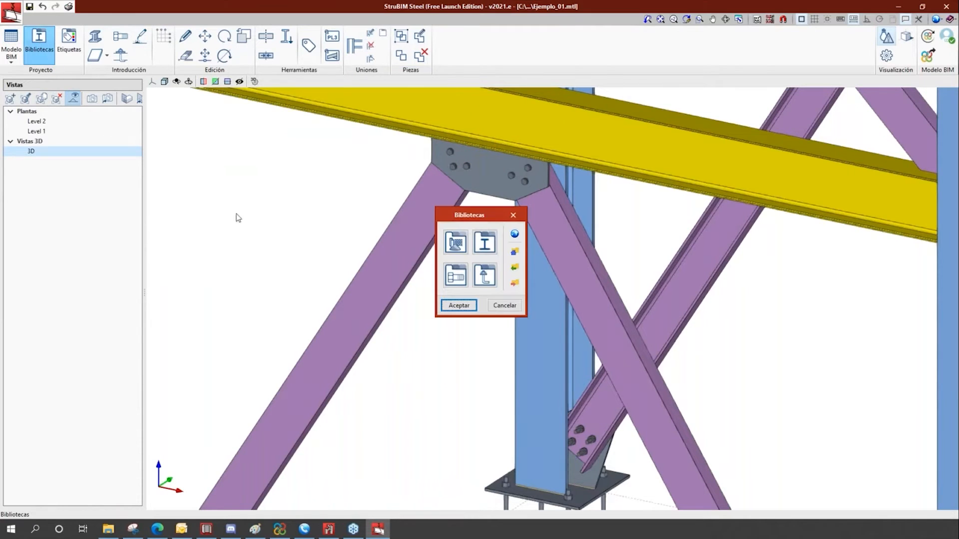
left_click(456, 276)
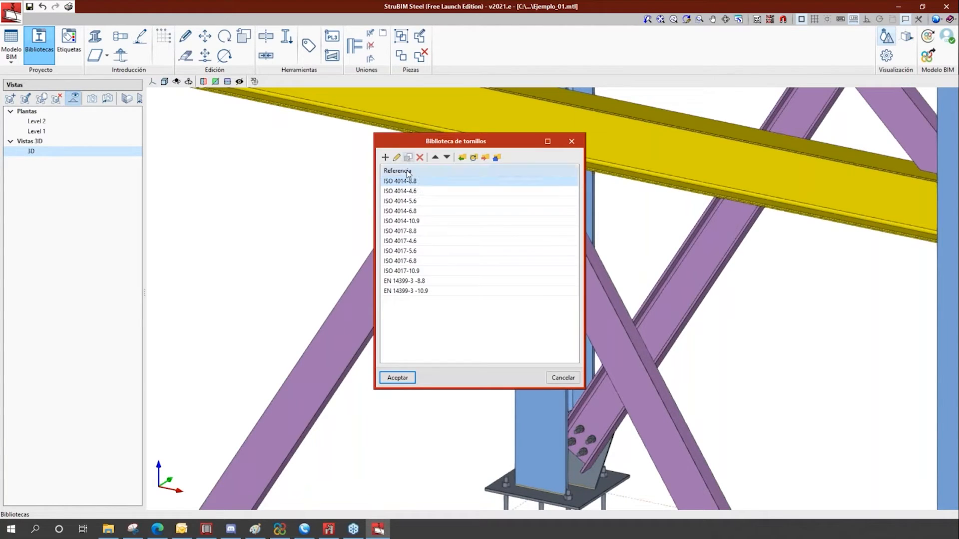
double_click(406, 181)
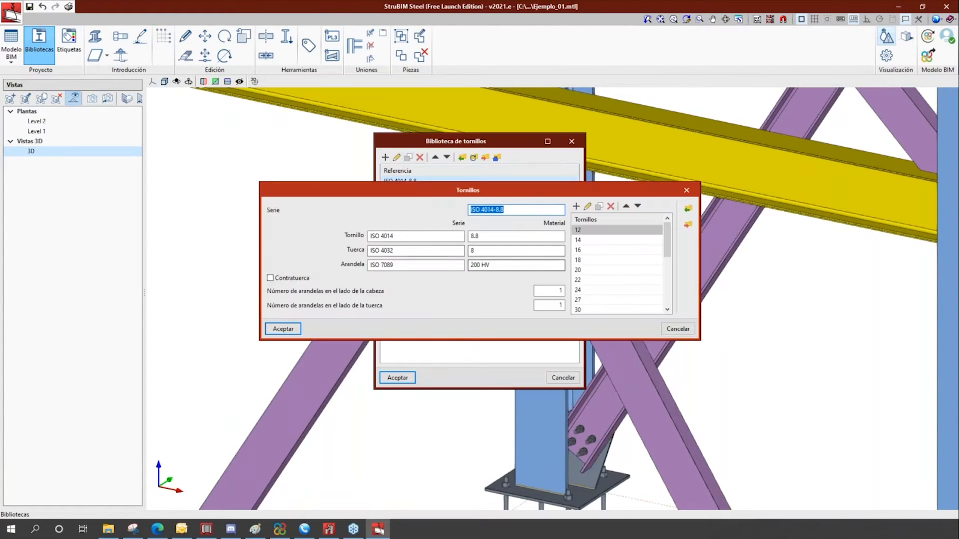
left_click(279, 281)
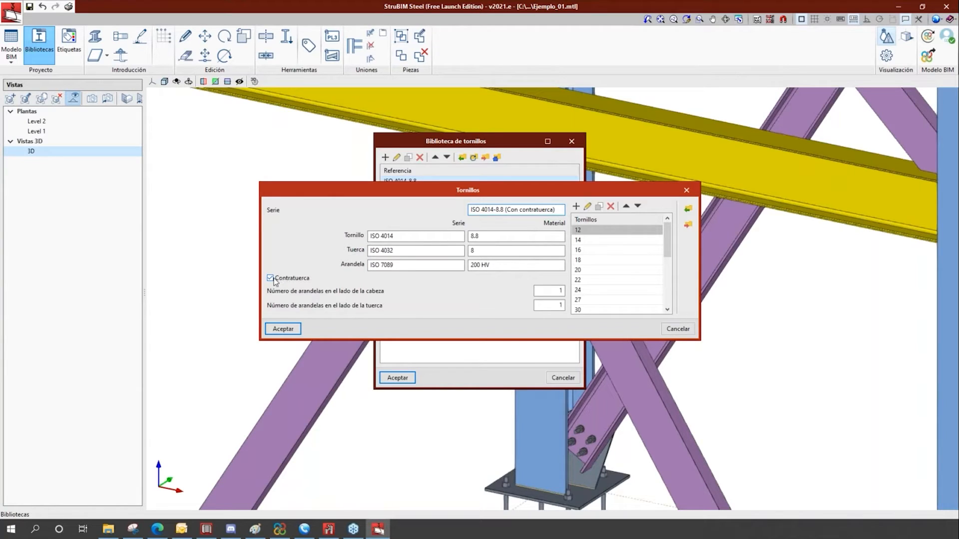
double_click(474, 236)
left_click(473, 250)
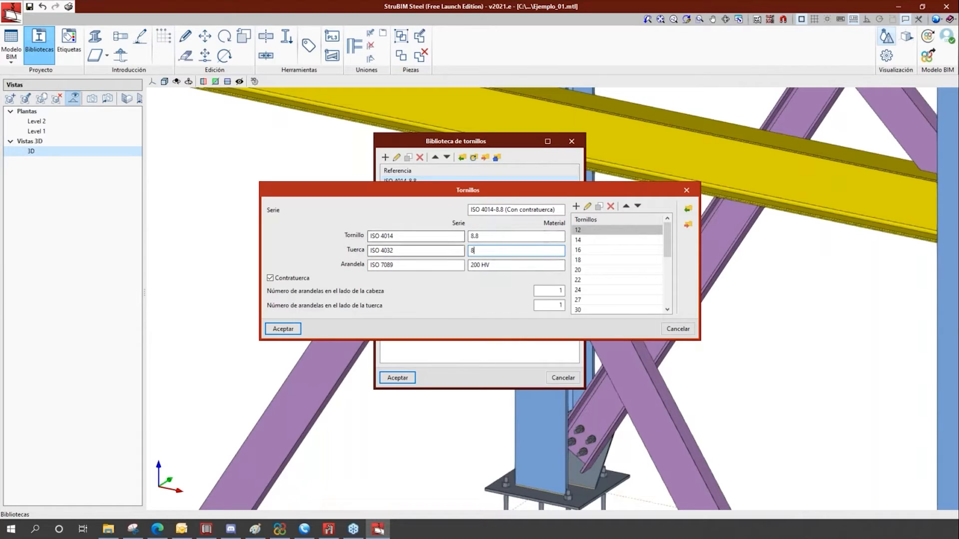
Review the dimensions and available lengths of the series' size 14 bolt, and accept the series and the bolt library.
left_click(593, 242)
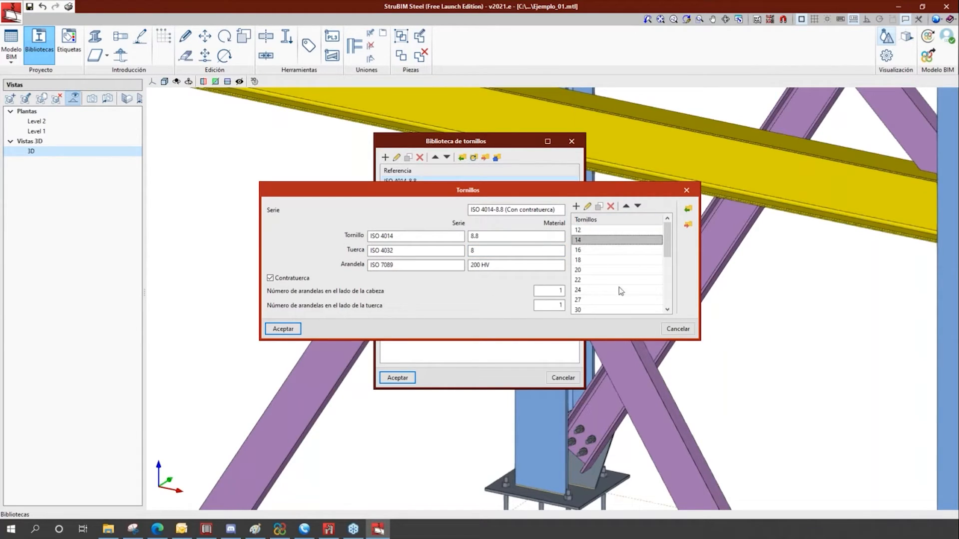
mouse_move(665, 243)
left_mouse_down()
mouse_move(673, 295)
mouse_move(669, 247)
left_mouse_up()
left_click(589, 207)
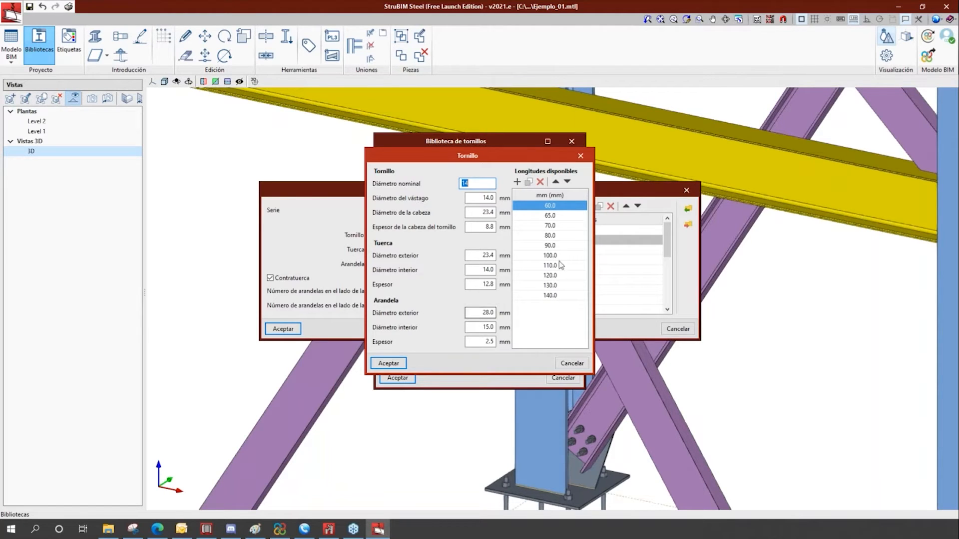
left_click_drag(529, 157, 759, 188)
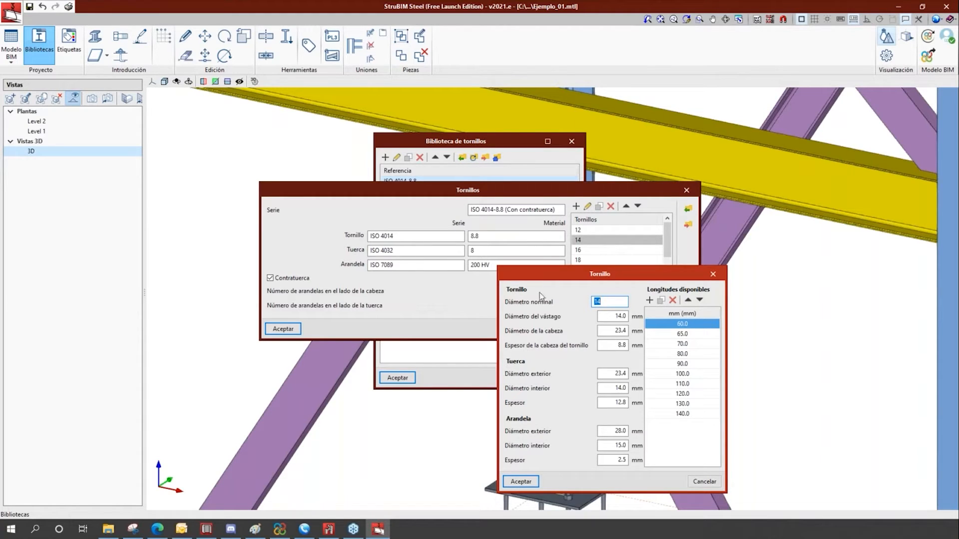
left_click_drag(600, 276, 617, 189)
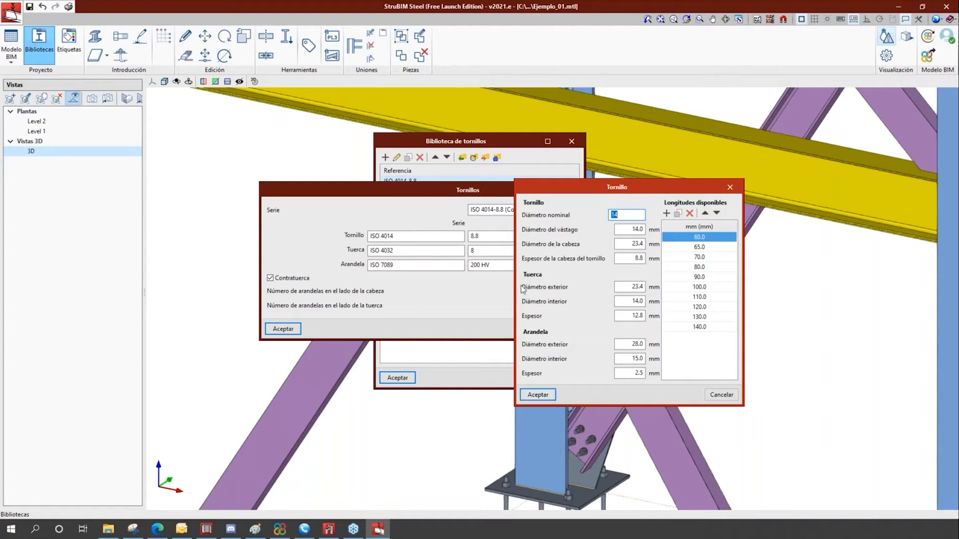
left_click(537, 395)
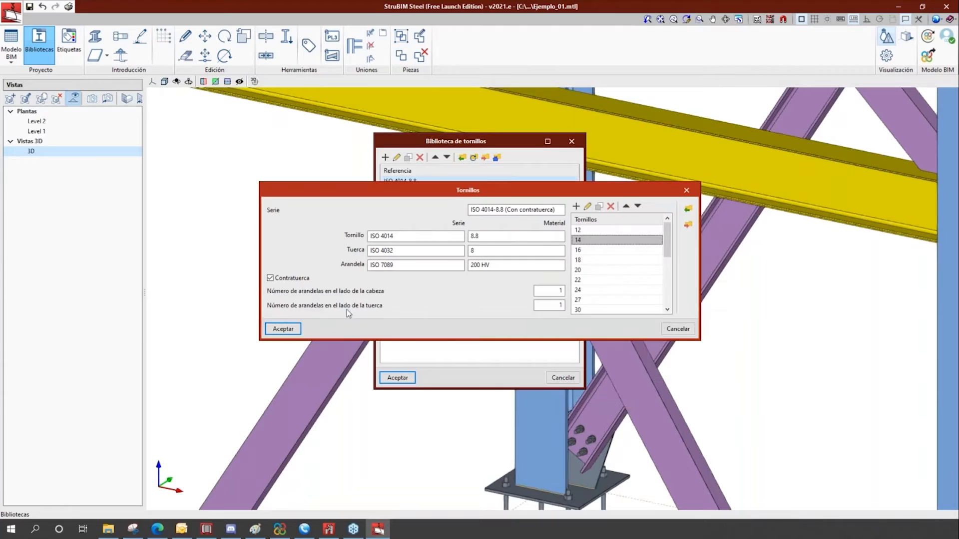
left_click(283, 328)
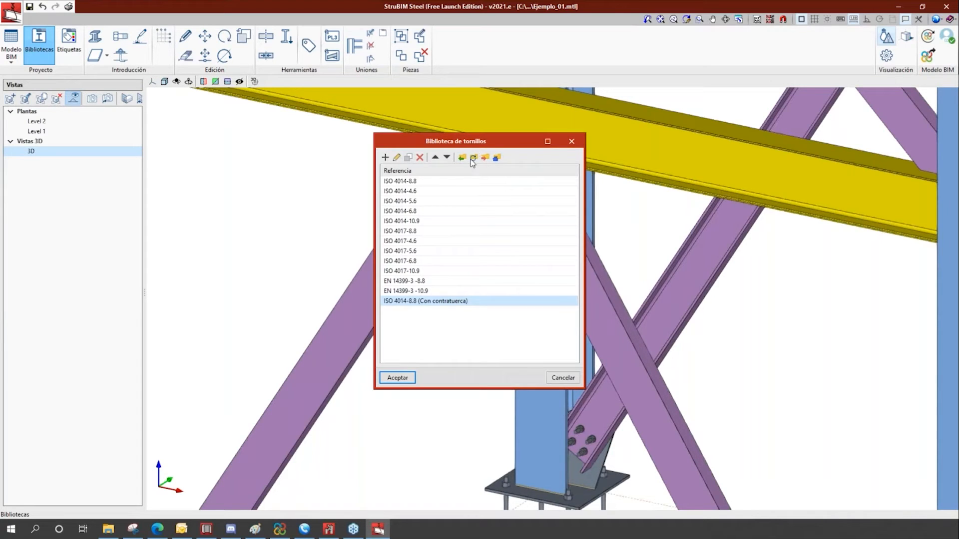
left_click(396, 378)
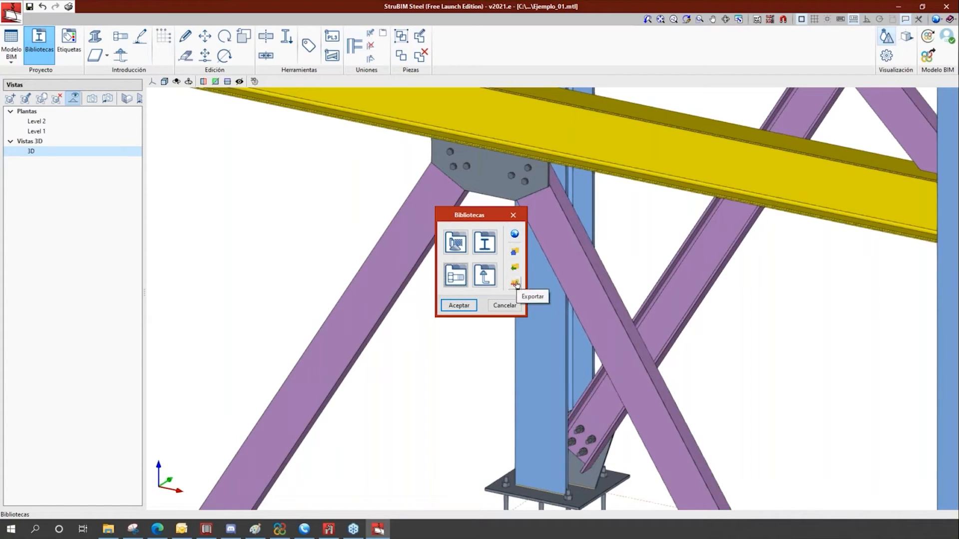
Export the libraries to a file named "Biblioteca" plus the owner's first name, marking the data as initial values for new projects.
left_click(515, 284)
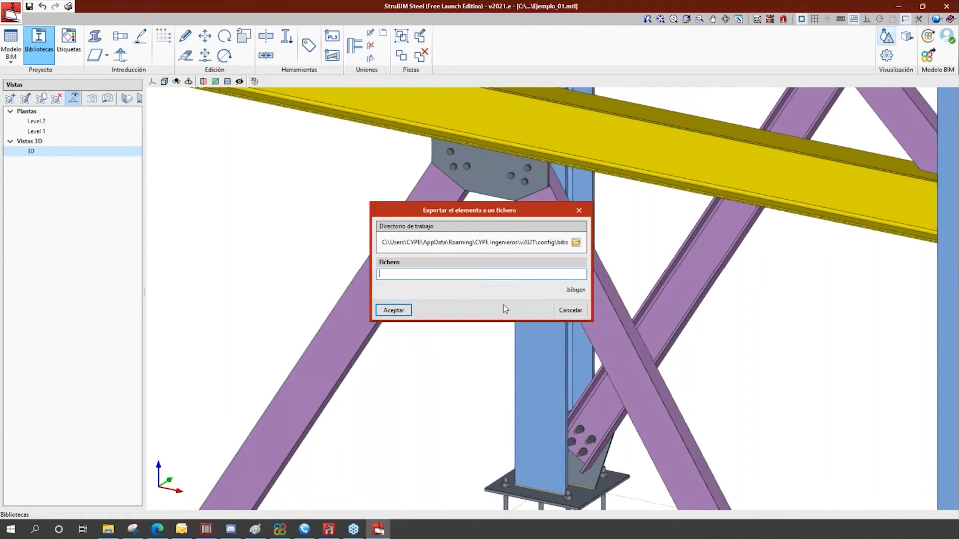
type("Biblioteca Pablo")
left_click(394, 310)
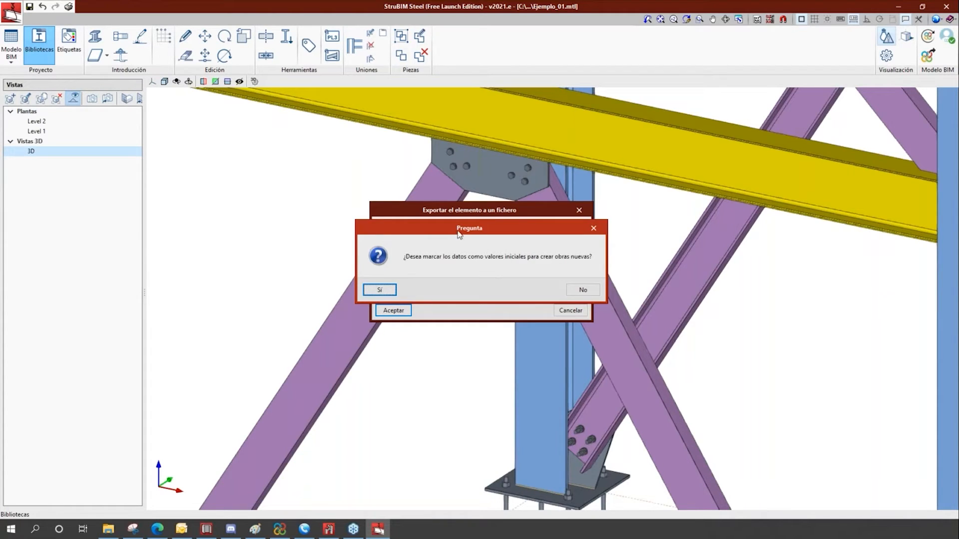
left_click_drag(477, 235, 650, 292)
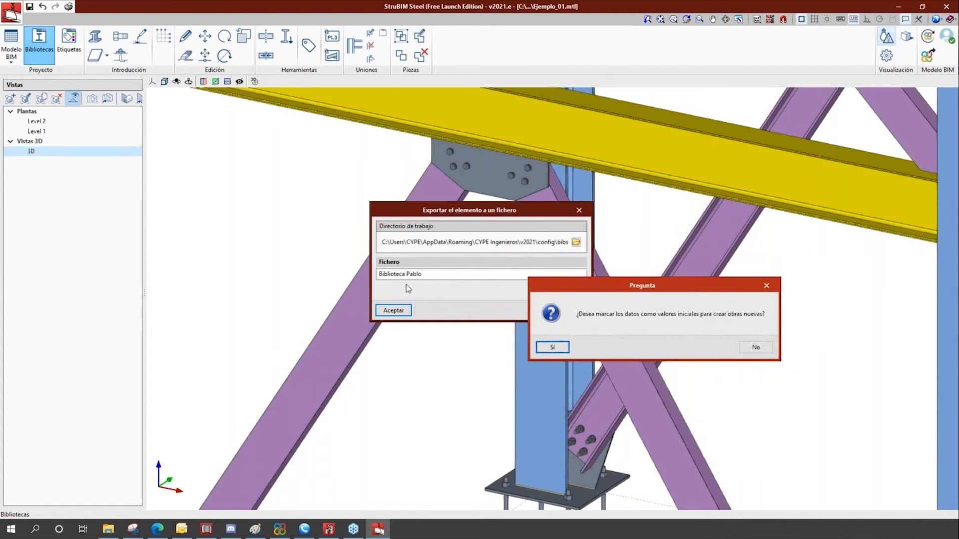
left_click(547, 349)
left_click(403, 313)
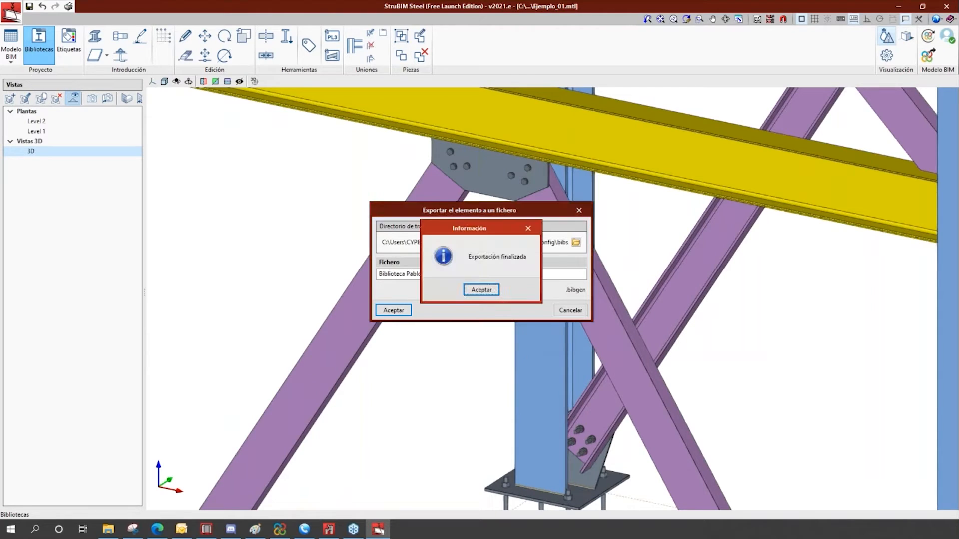
left_click(480, 290)
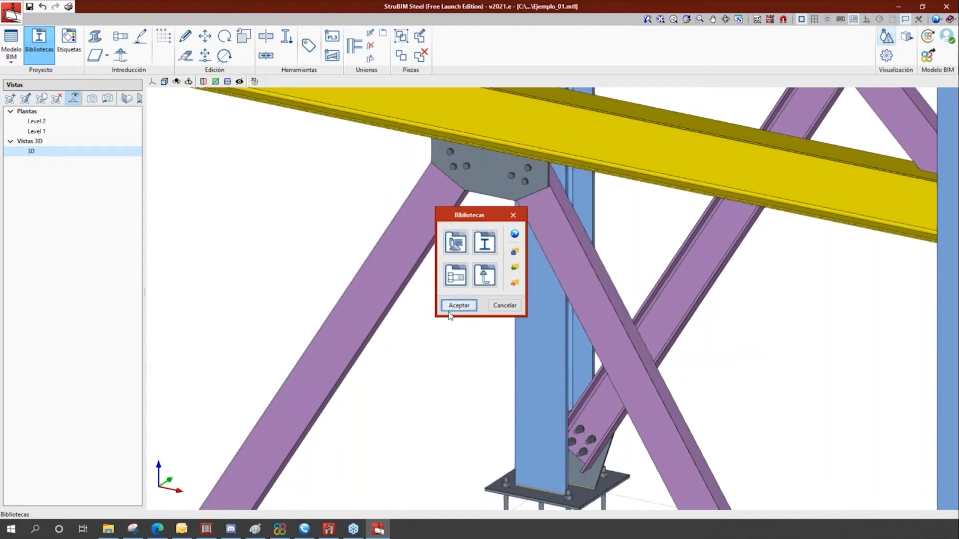
Review the library import options and the parameters for defining a new rolled I-profile series, and leave the libraries without adding anything.
left_click(515, 273)
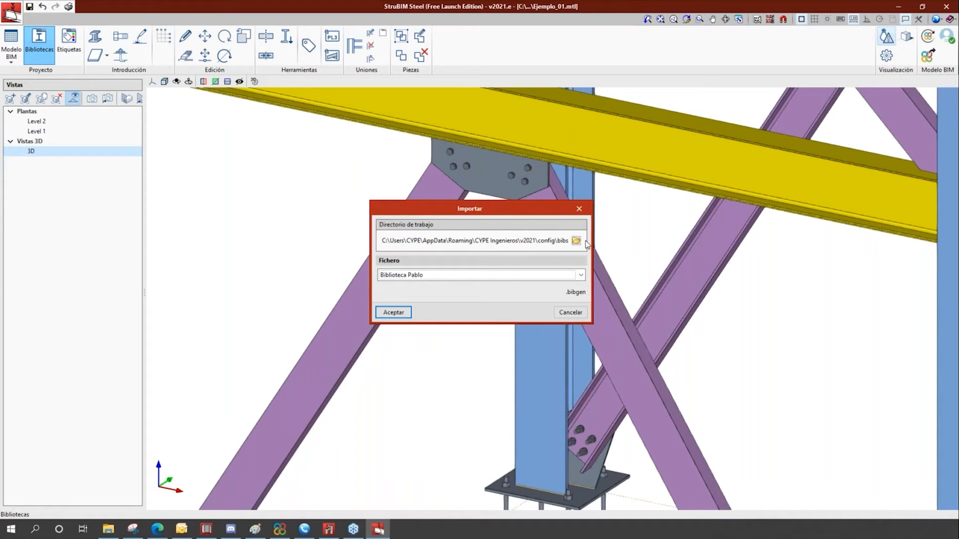
left_click(571, 314)
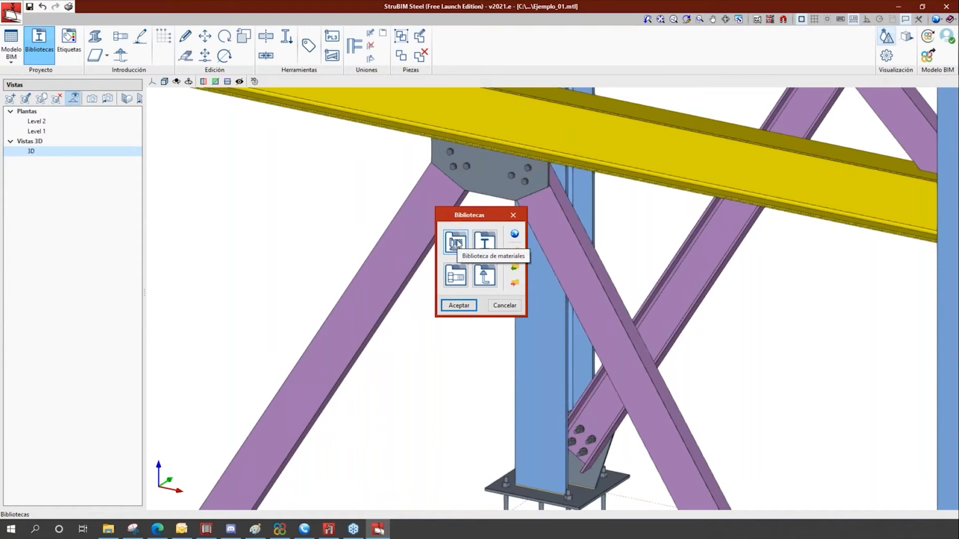
double_click(485, 244)
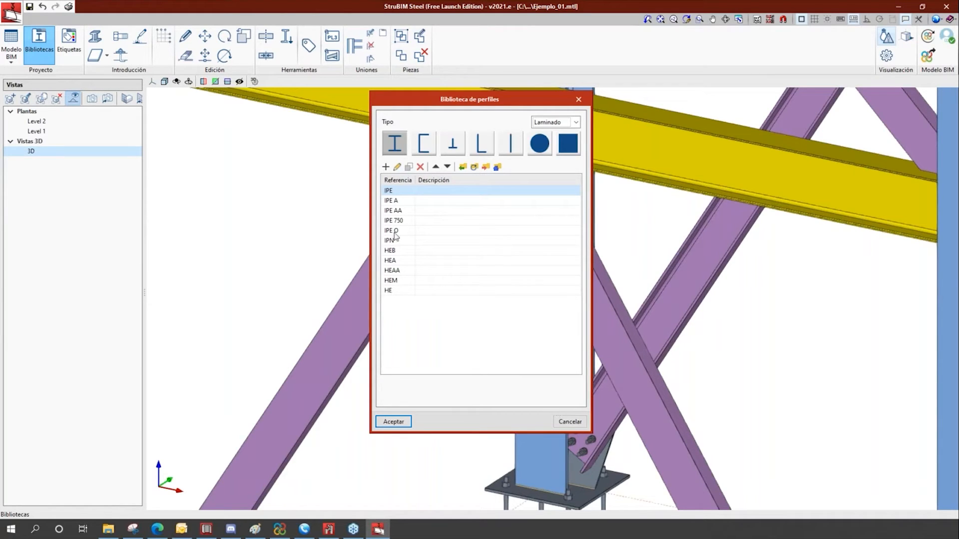
left_click(392, 201)
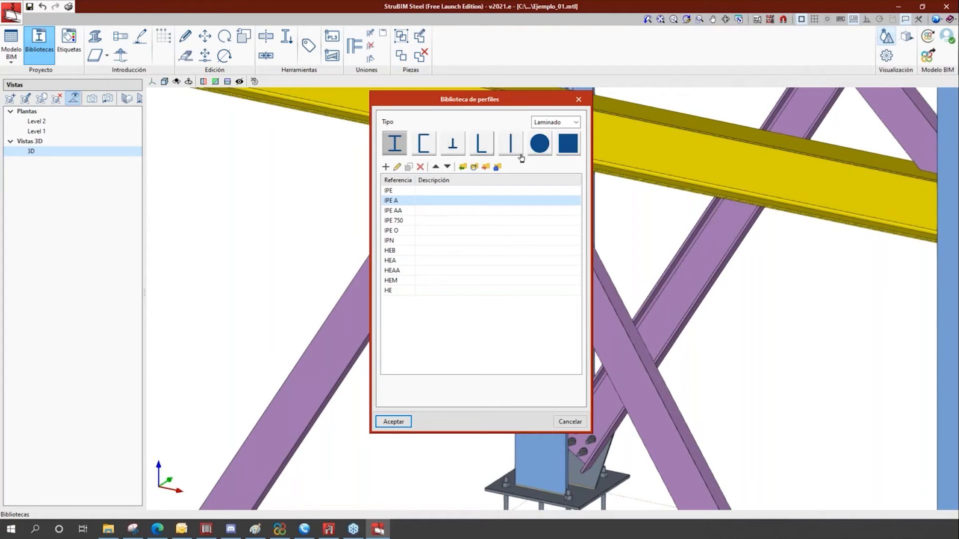
left_click(386, 167)
left_click(413, 232)
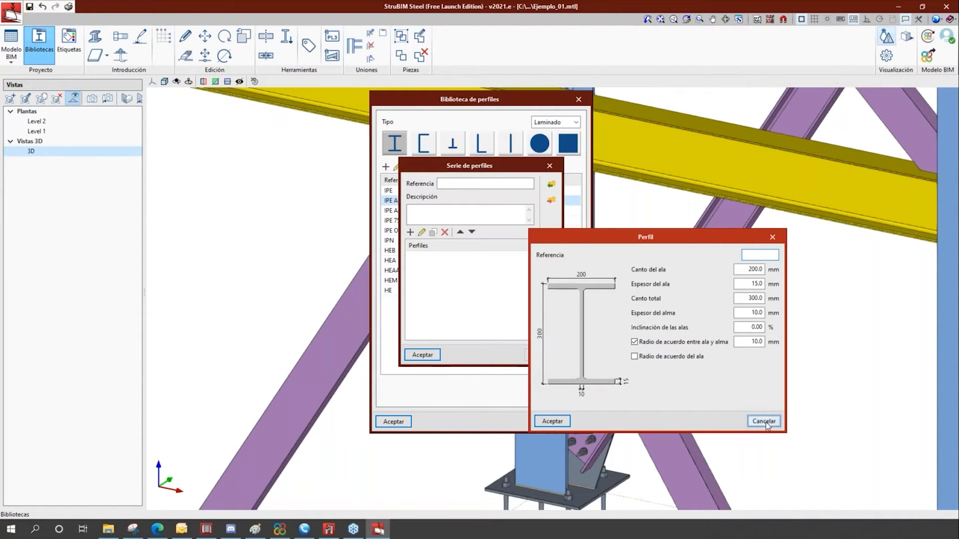
left_click(764, 422)
left_click(528, 356)
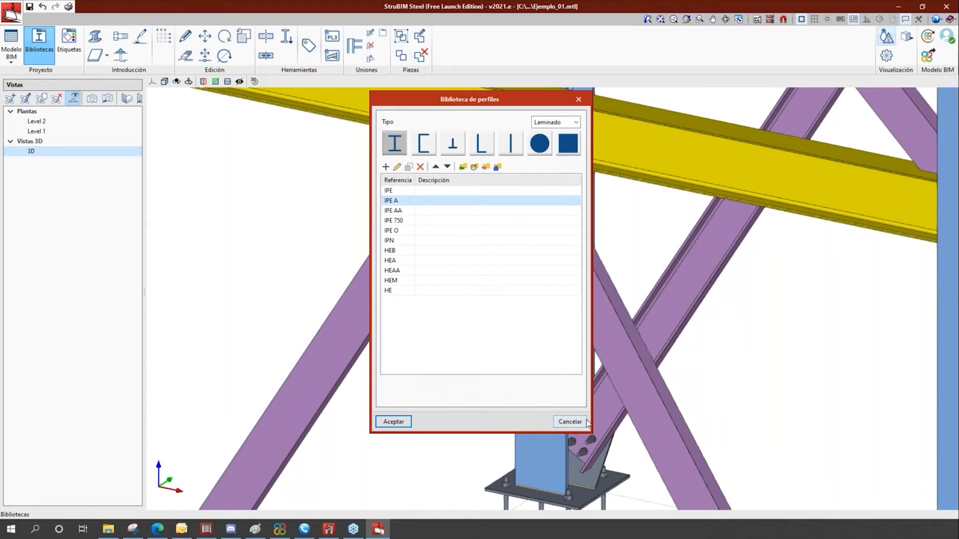
left_click(394, 422)
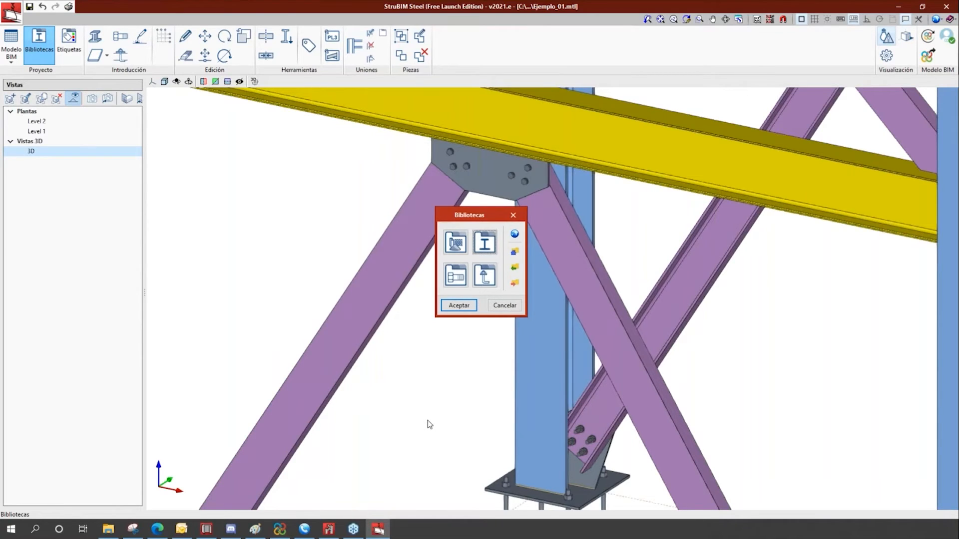
left_click(504, 306)
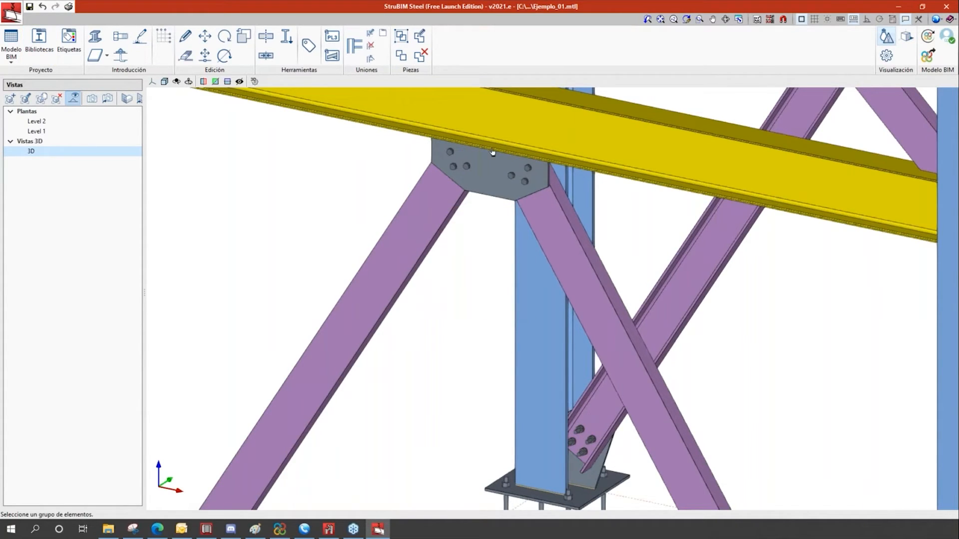
Edit the right-hand UPE 200 diagonal at the Level 1 beam's gusset plate, setting its rotation to 190°.
scroll(493, 152, "up", 1)
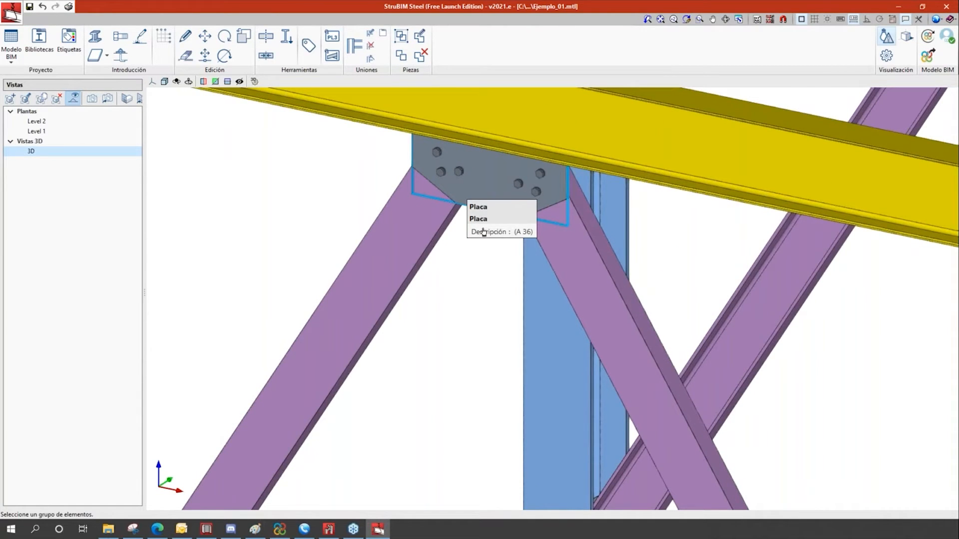
scroll(484, 232, "down", 3)
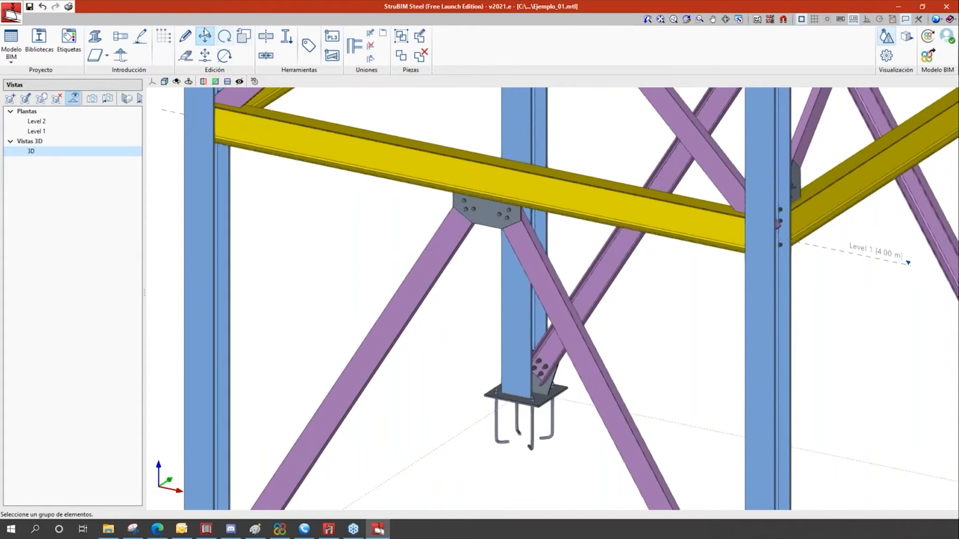
middle_click_drag(488, 335, 467, 276, "shift")
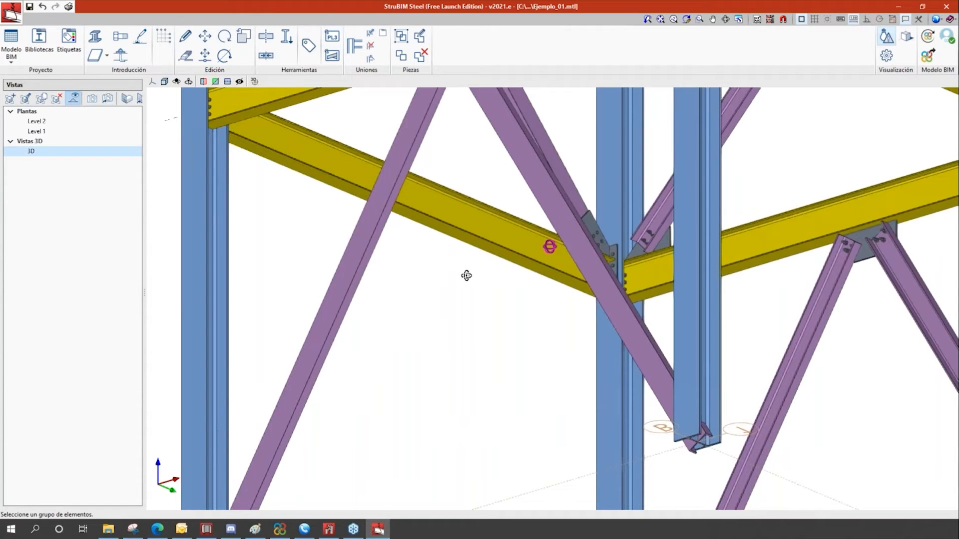
middle_click_drag(467, 276, 485, 376, "shift")
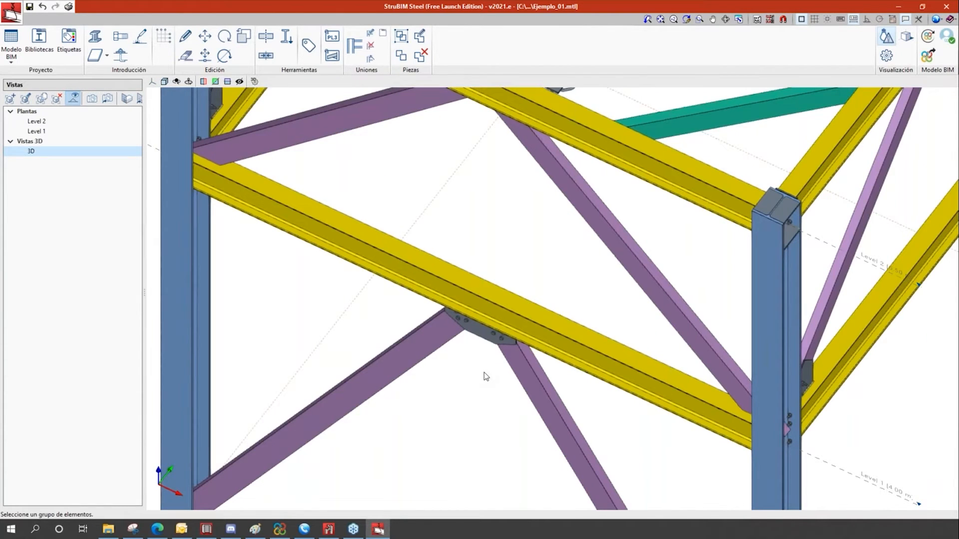
scroll(486, 377, "up", 5)
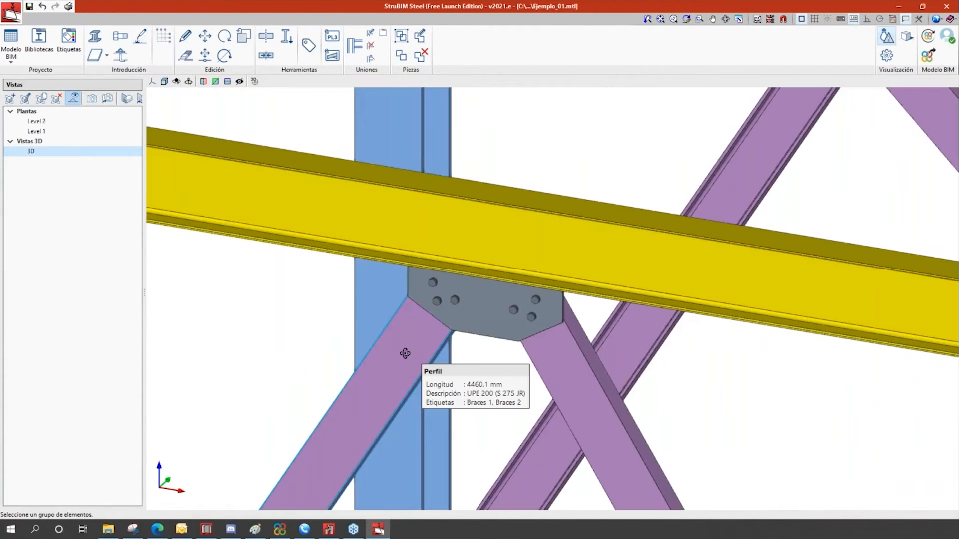
middle_click_drag(404, 354, 494, 355, "shift")
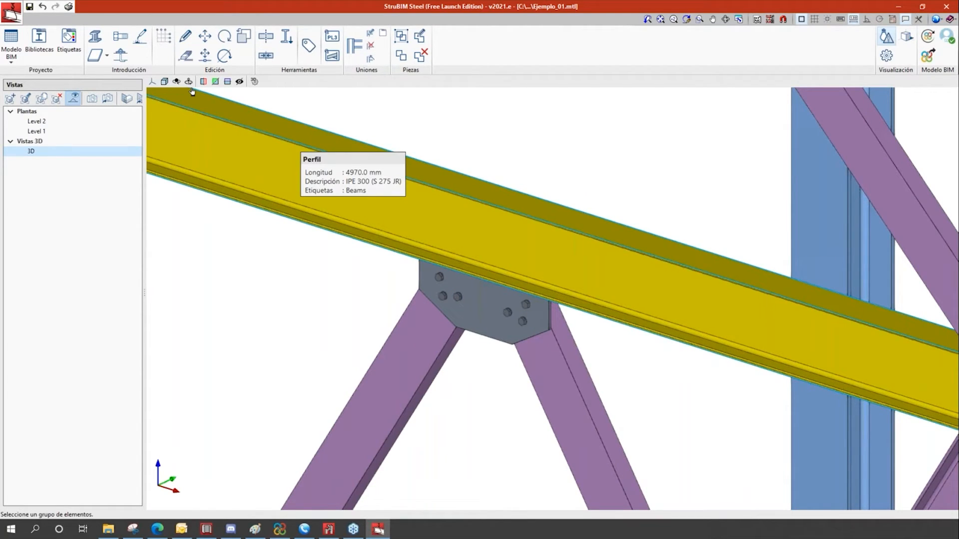
left_click(185, 38)
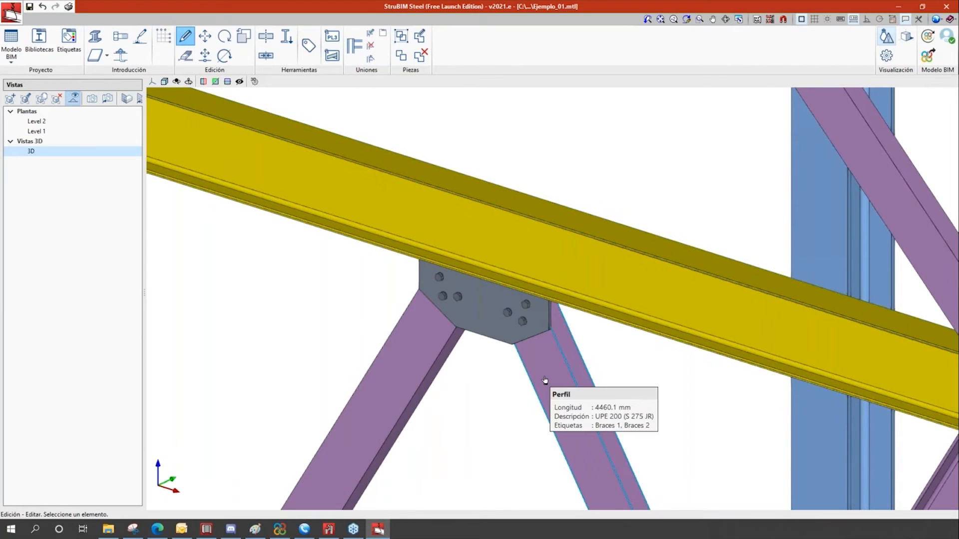
left_click(545, 381)
type("150")
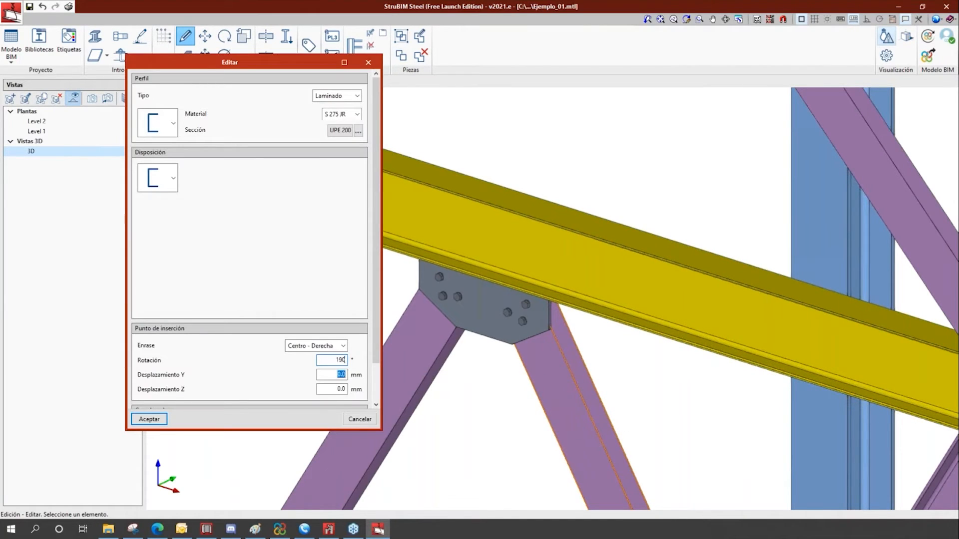
key("Tab")
left_click(149, 419)
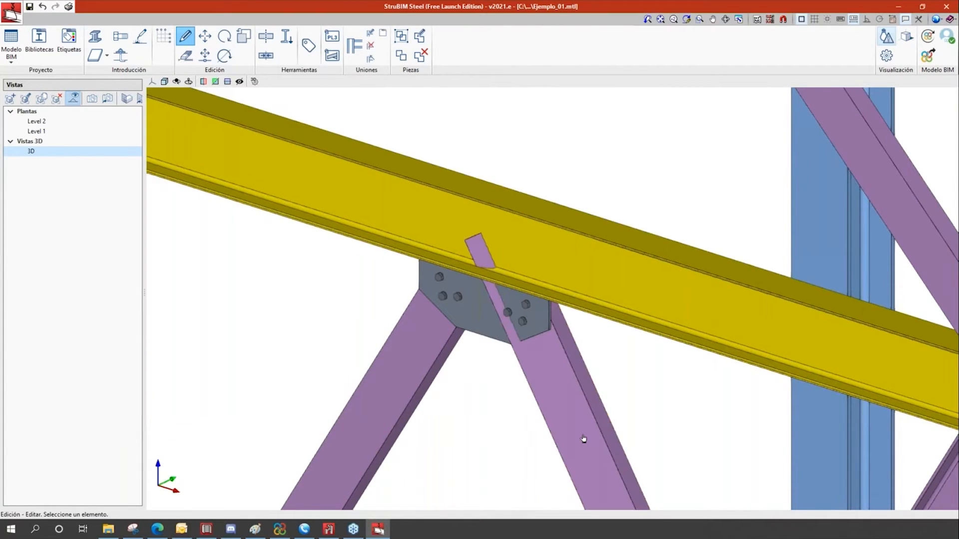
Inspect the connection of the beam and two diagonals in the connection editor from several angles, and leave it without changes.
mouse_move(583, 439)
left_click(370, 33)
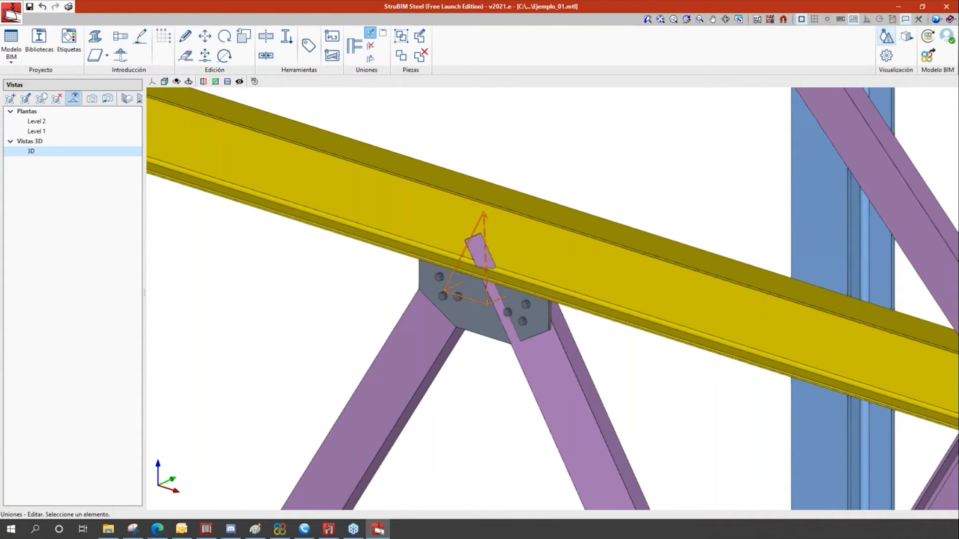
left_click(483, 277)
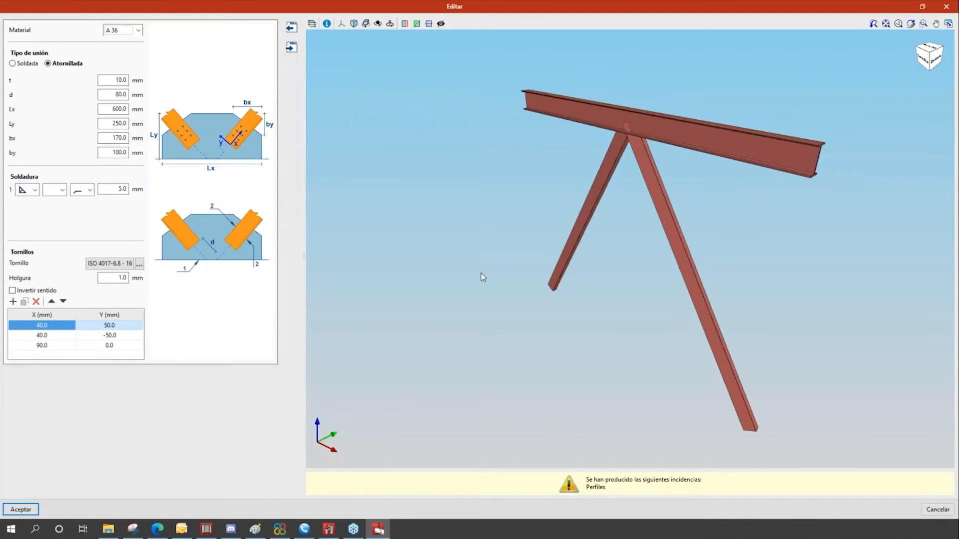
scroll(674, 159, "up", 3)
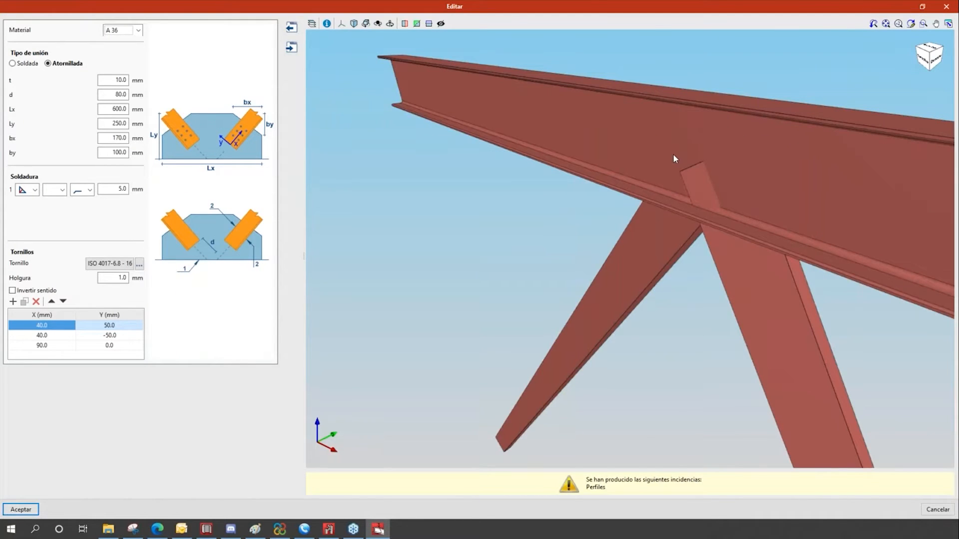
middle_click_drag(673, 155, 597, 204)
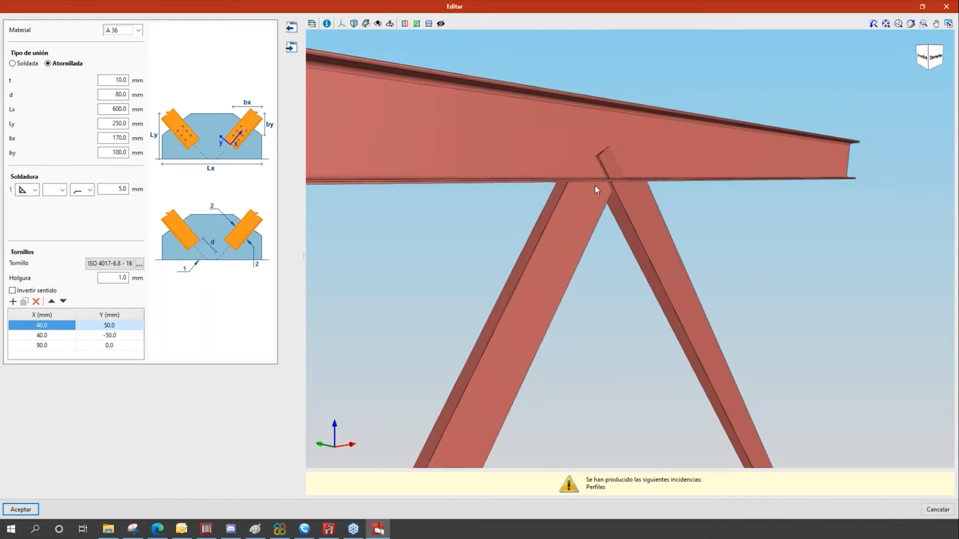
scroll(595, 184, "up", 1)
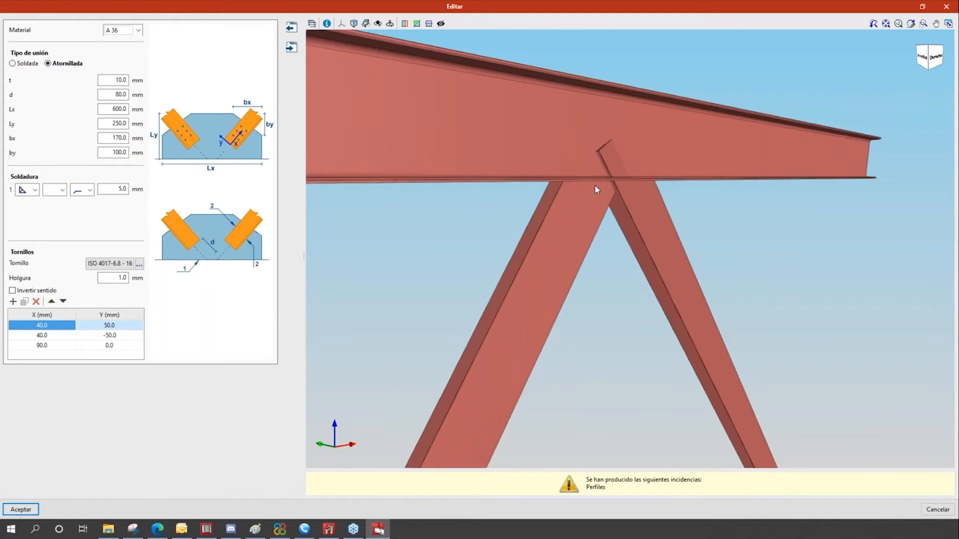
middle_click_drag(594, 184, 702, 113)
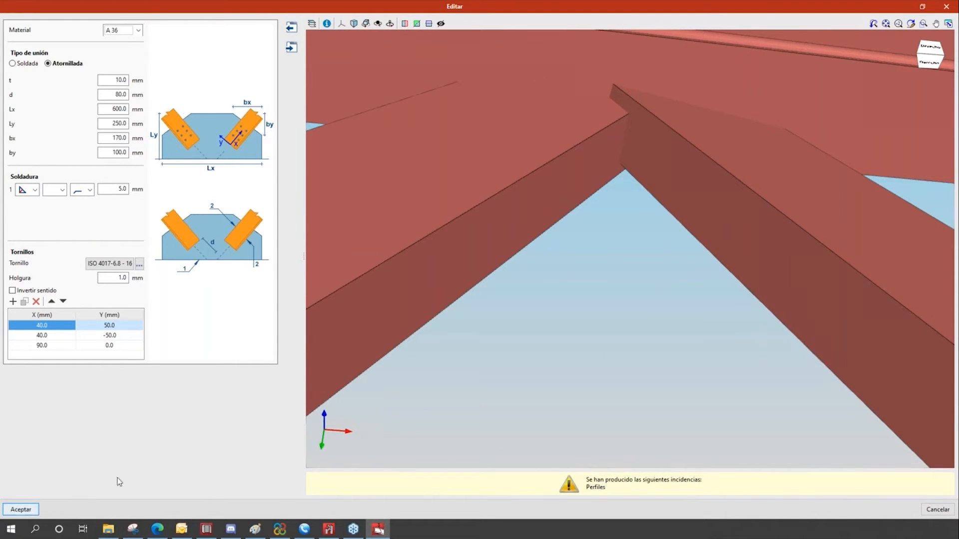
middle_click_drag(561, 317, 561, 293)
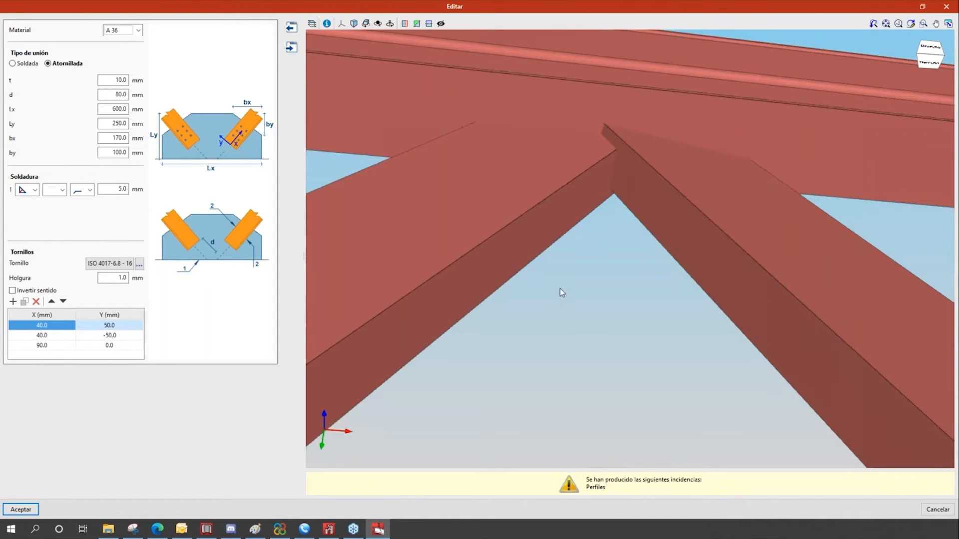
scroll(559, 289, "down", 4)
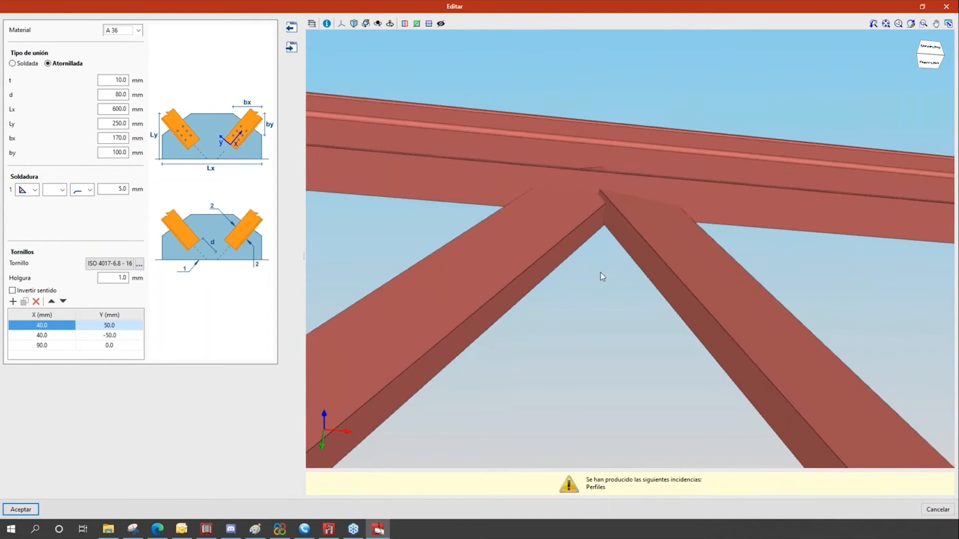
middle_click_drag(601, 273, 574, 157)
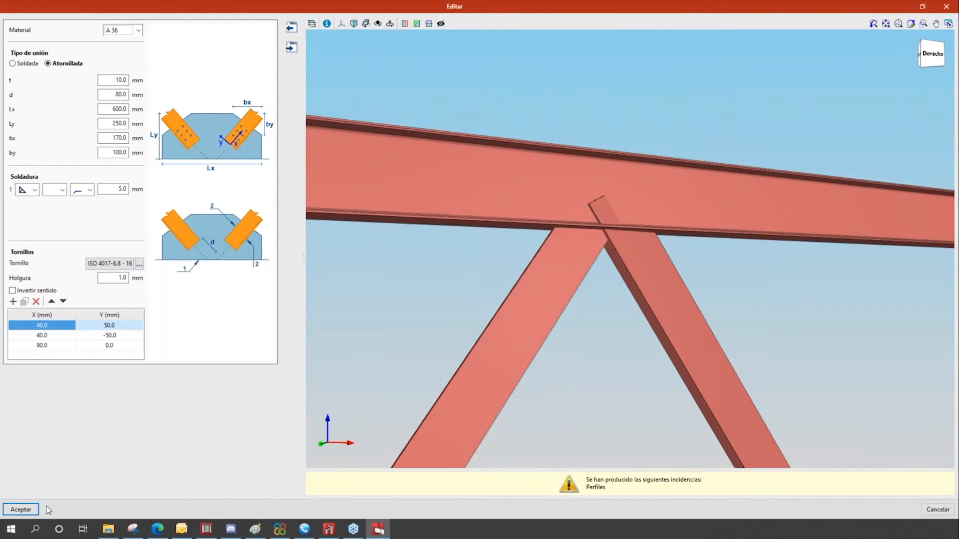
left_click(937, 510)
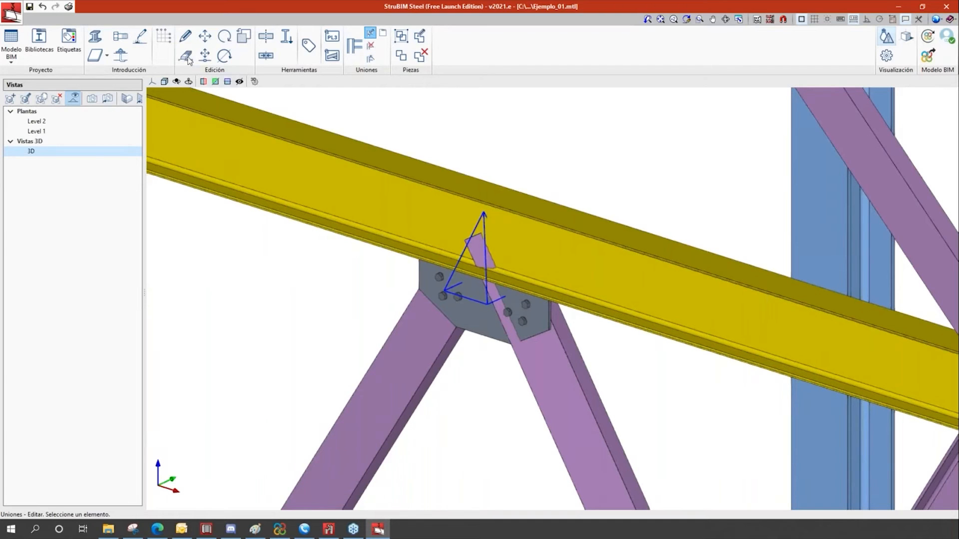
Set the rotation of the right-hand UPE 200 diagonal at the gusset plate to 180°.
left_click(185, 36)
left_click(529, 359)
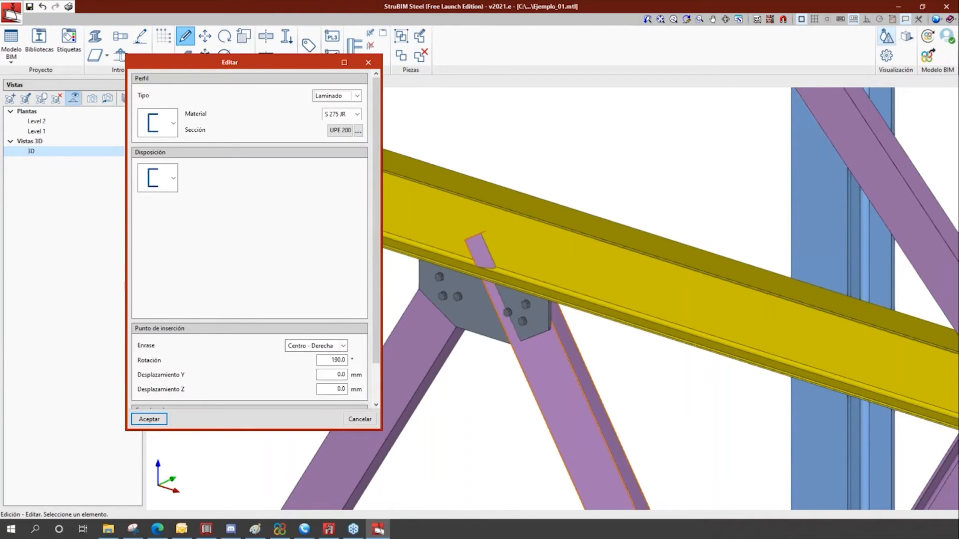
double_click(338, 360)
type("180")
key("Tab")
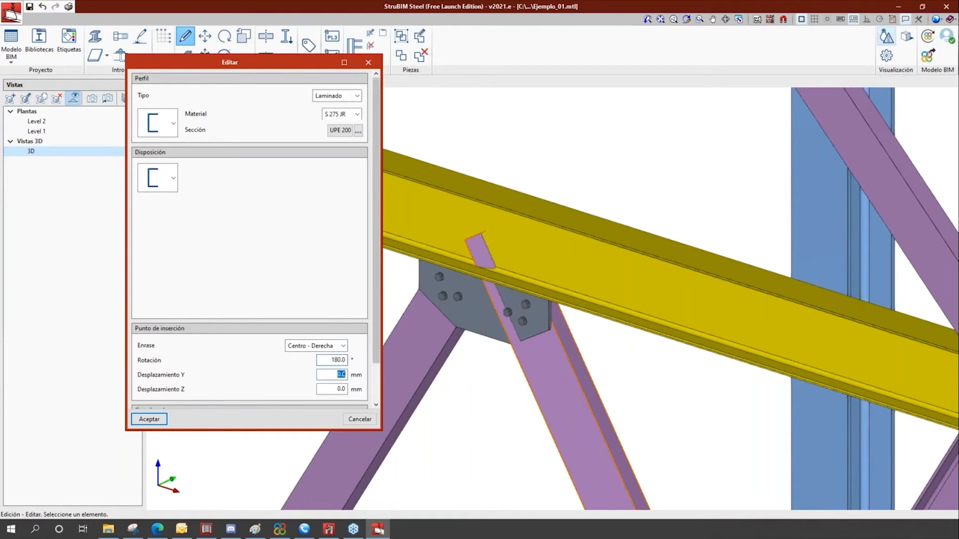
left_click(149, 419)
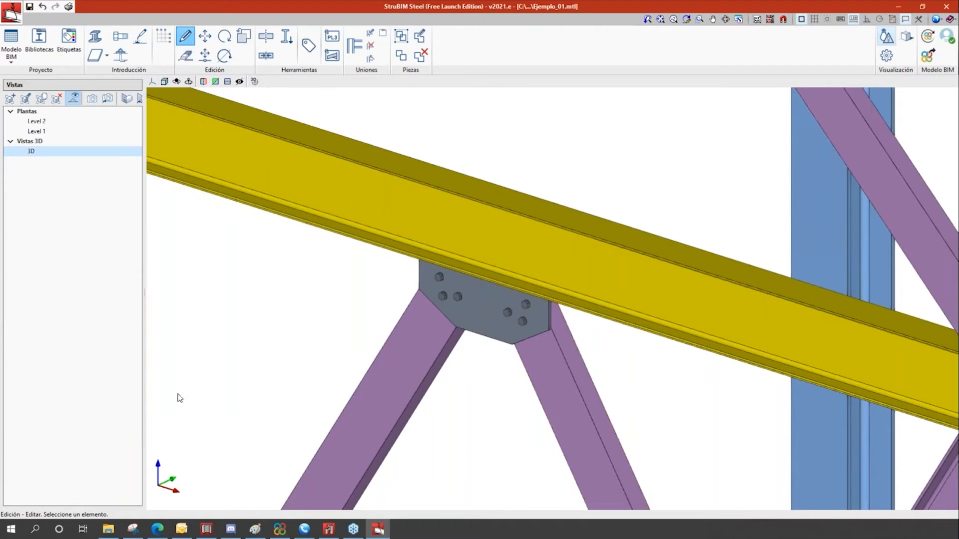
Reopen the connection of the beam and two diagonals, check its gusset plate and bolts from both sides, and accept it.
left_click(370, 32)
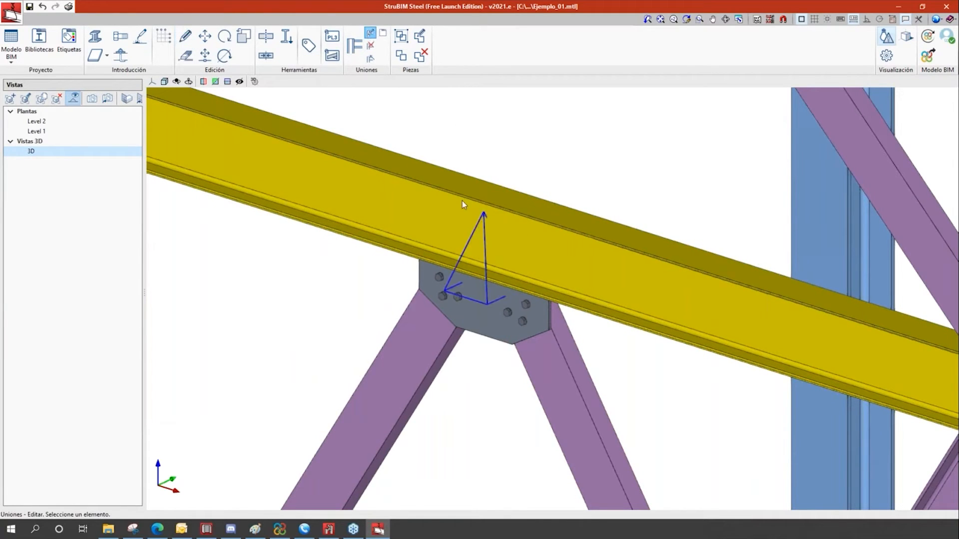
left_click(483, 222)
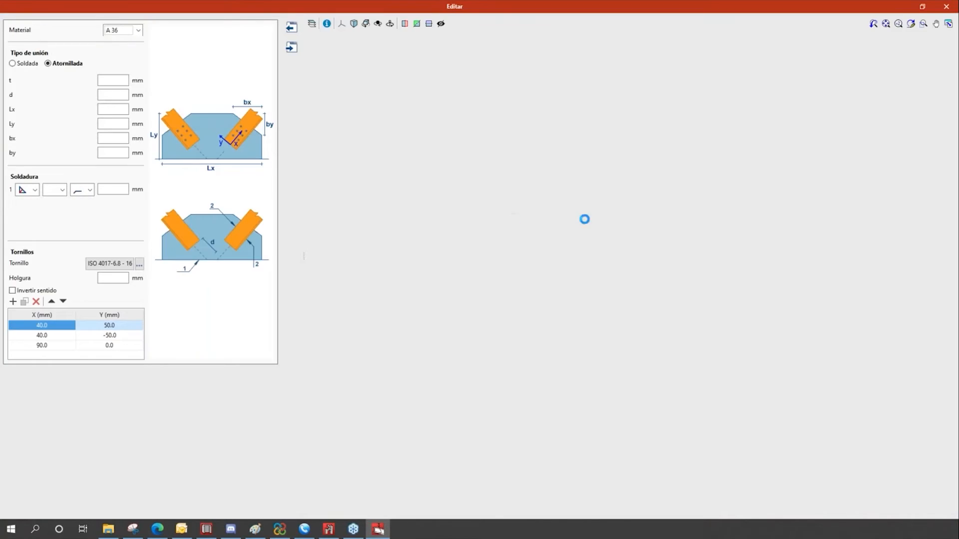
scroll(628, 119, "up", 6)
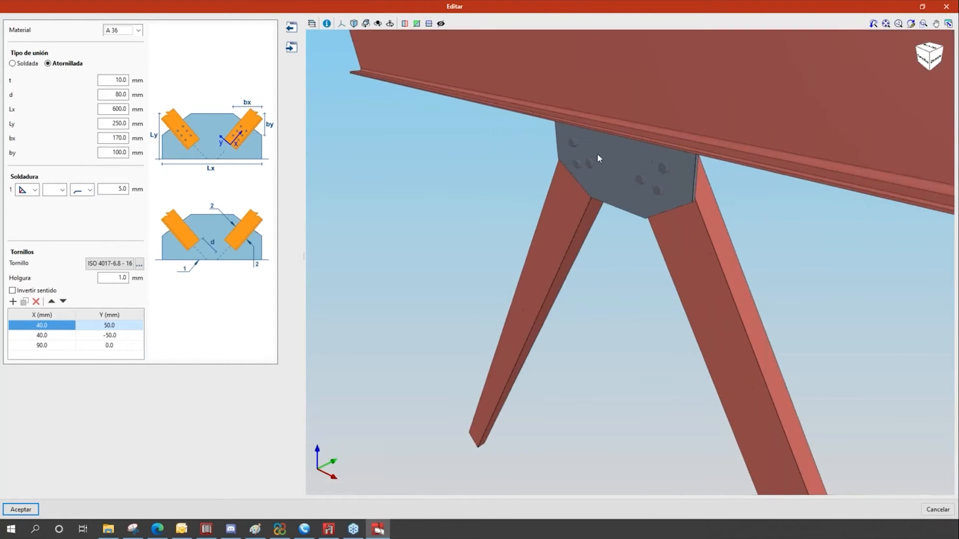
middle_click_drag(625, 153, 380, 150)
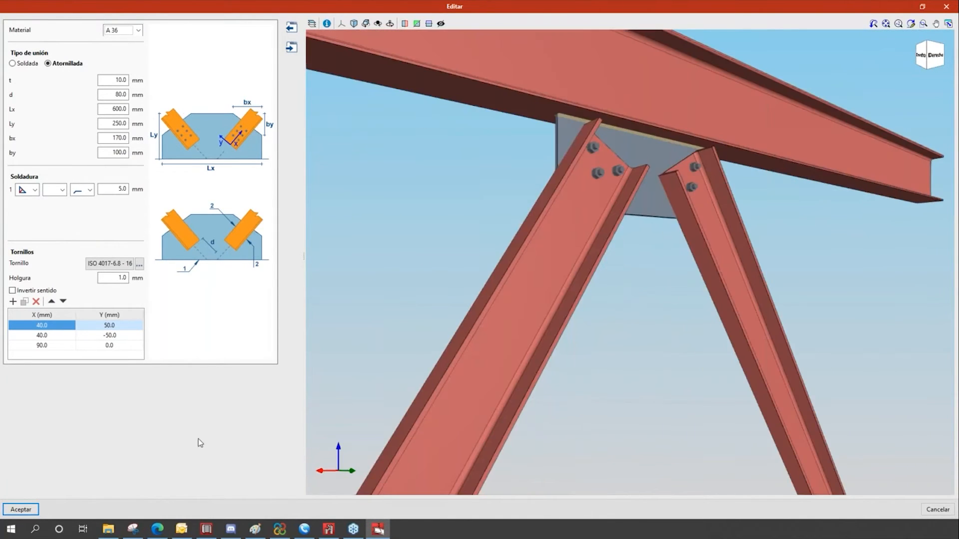
left_click(30, 510)
scroll(614, 186, "down", 3)
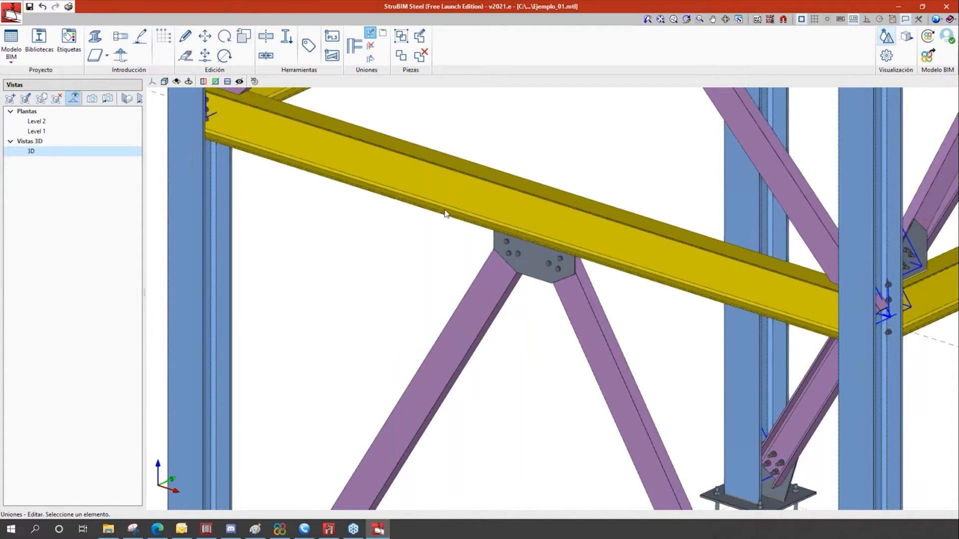
Delete the bolted gusset-plate connection joining the two diagonals to the Level 1 beam on the opposite side of the frame.
scroll(422, 173, "down", 3)
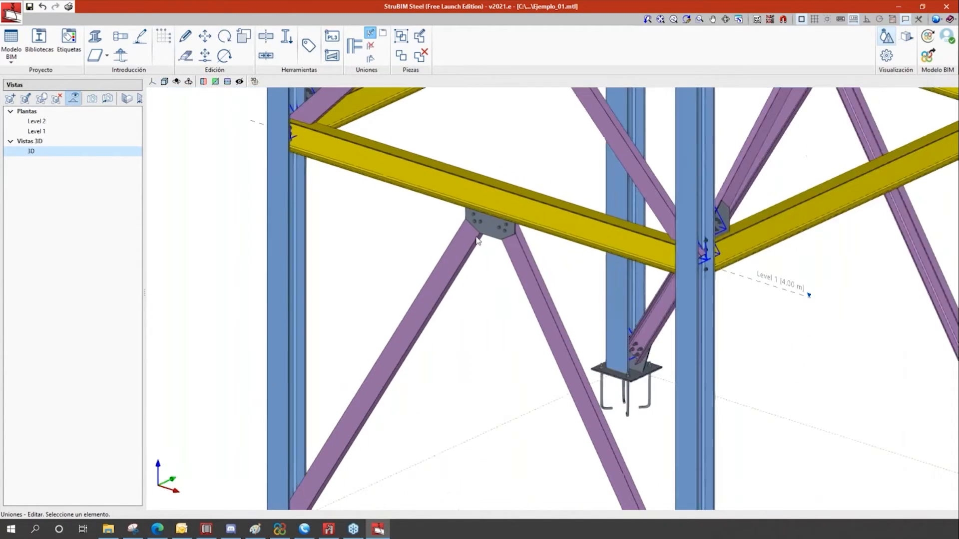
middle_click_drag(676, 315, 525, 357)
scroll(666, 327, "down", 2)
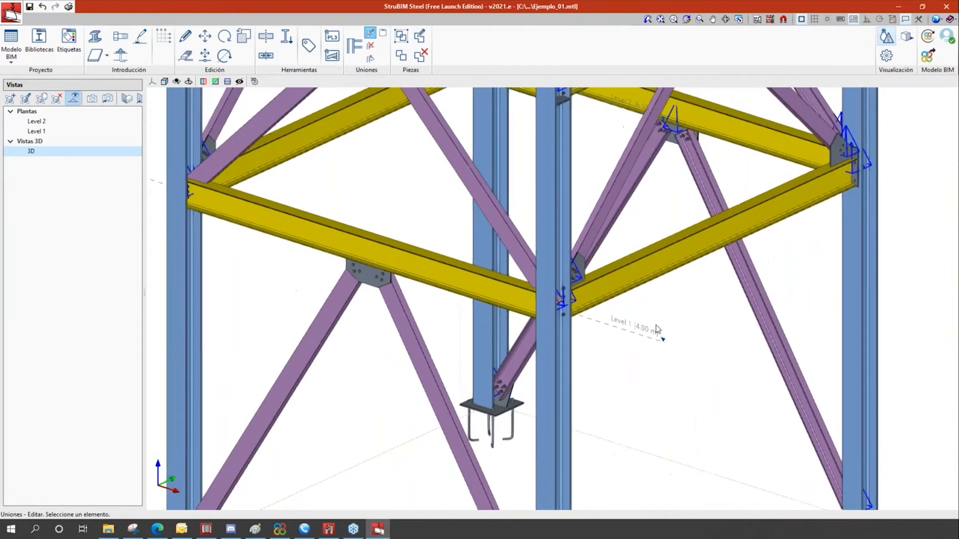
left_click(186, 56)
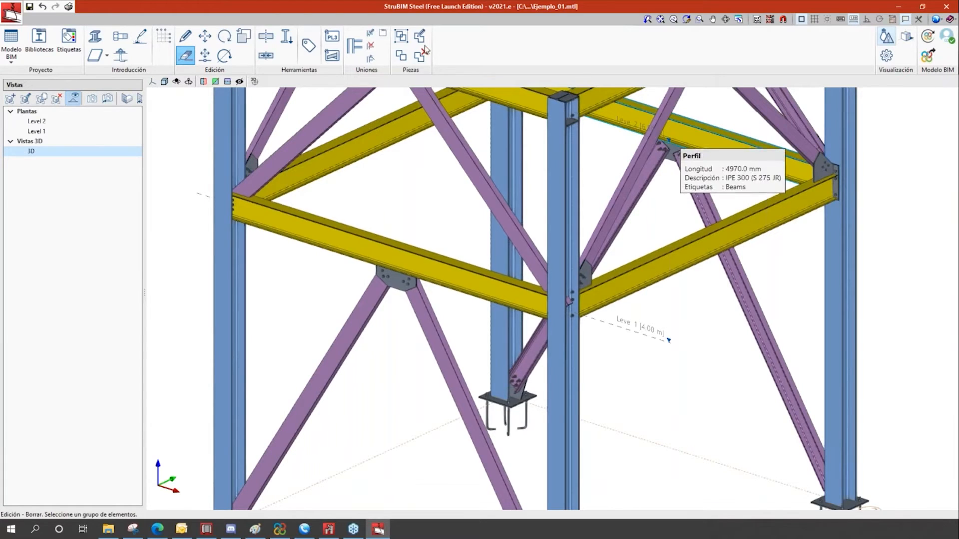
left_click(370, 46)
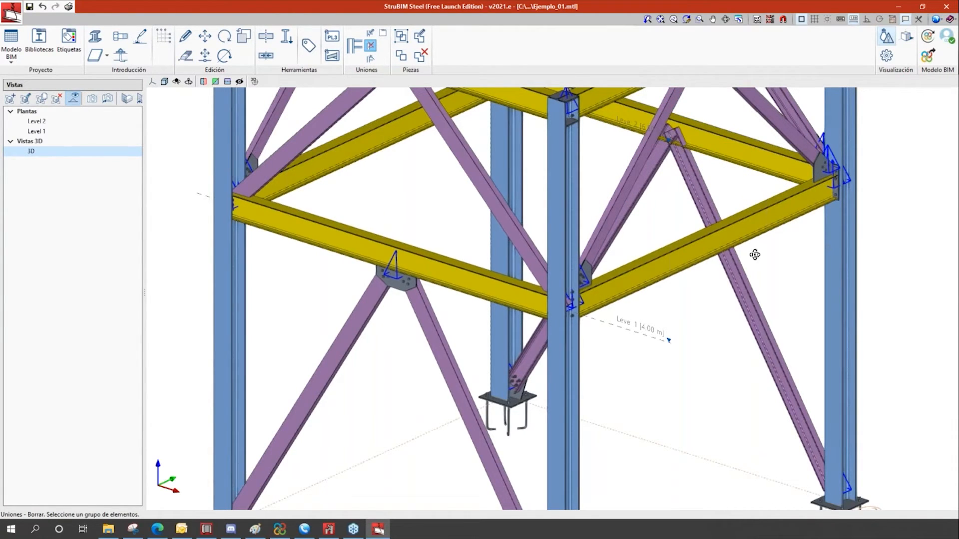
Set the rotation of the left UPE 200 diagonal under the Level 1 beam without a gusset plate to 5°.
middle_click_drag(751, 253, 403, 140)
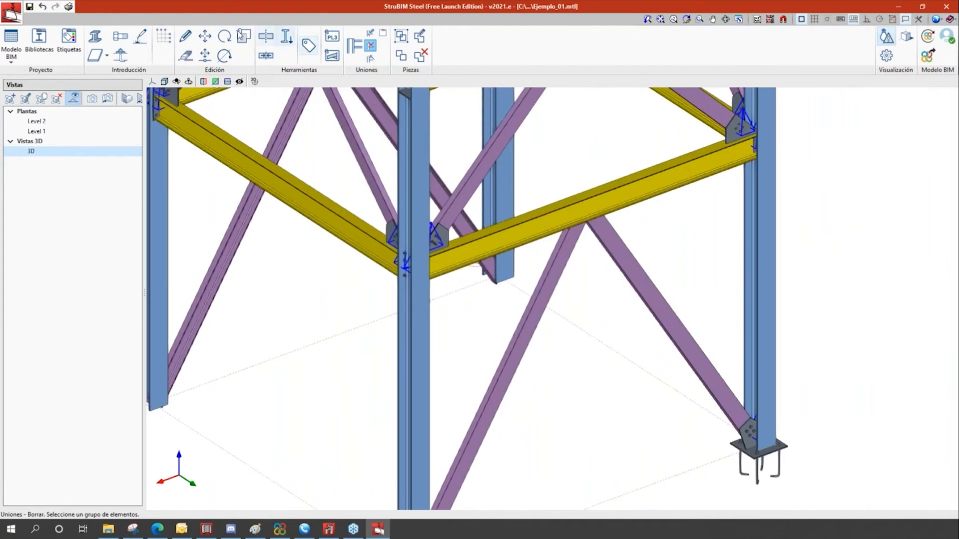
left_click(185, 37)
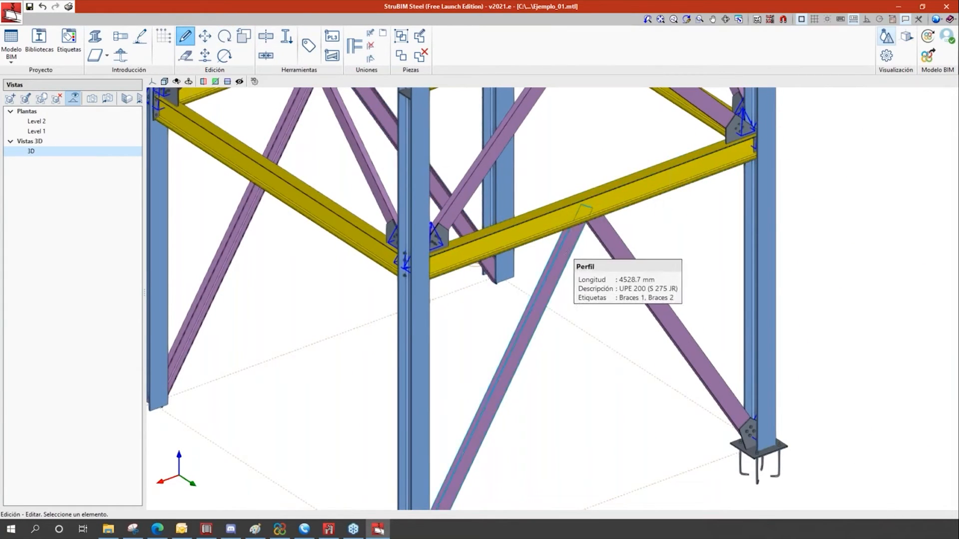
left_click(572, 247)
left_click(332, 359)
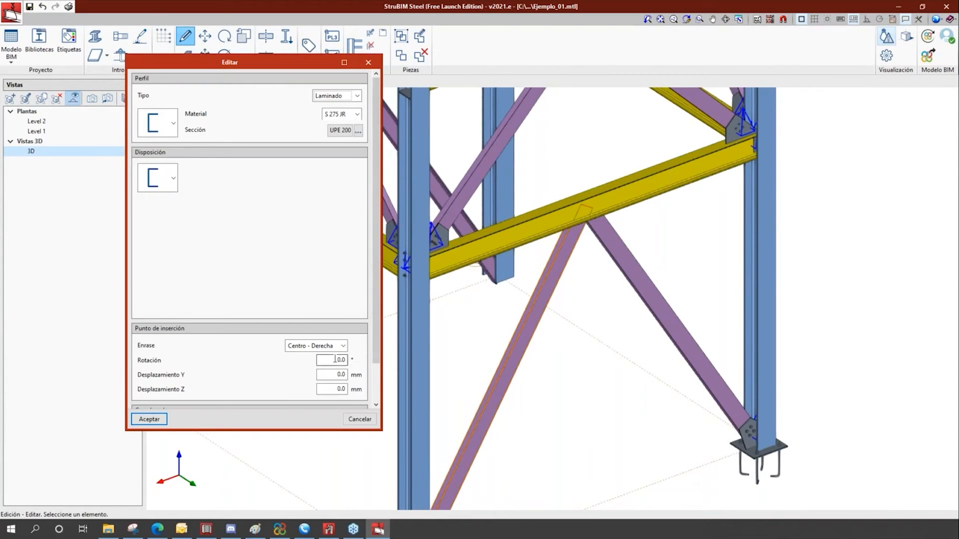
type("5")
key("Tab")
left_click(150, 420)
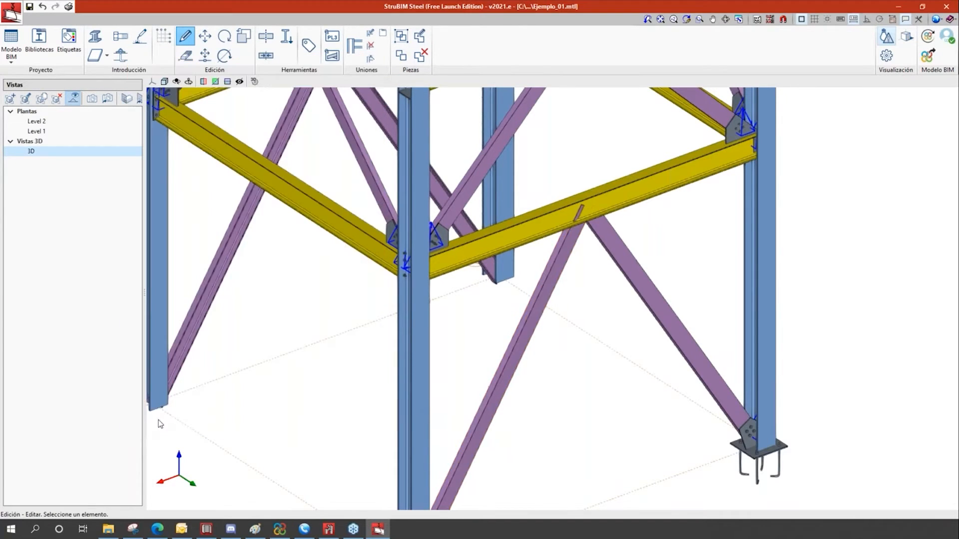
Try to apply the bolted gusset-plate connection for two diagonals to this Level 1 beam and its two UPE 200 diagonals.
scroll(589, 226, "up", 2)
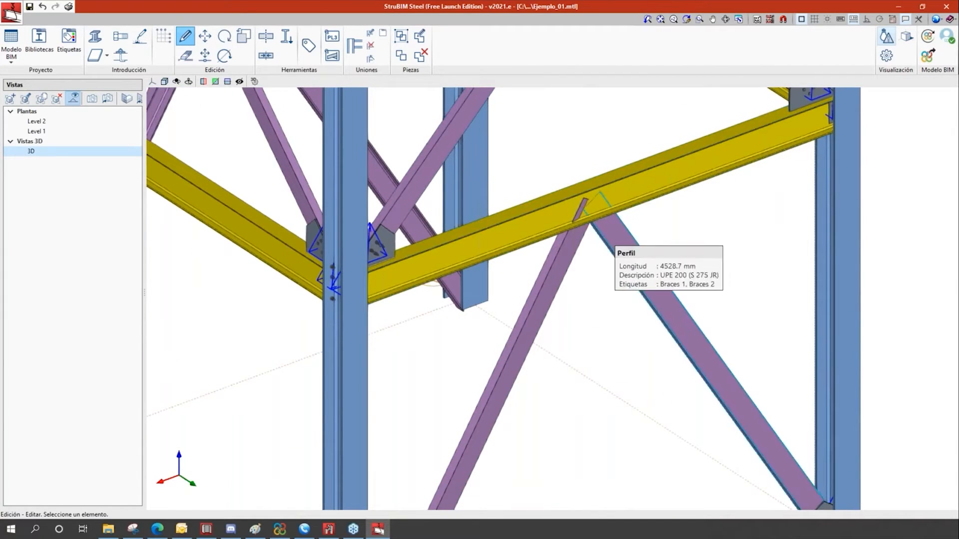
left_click(354, 46)
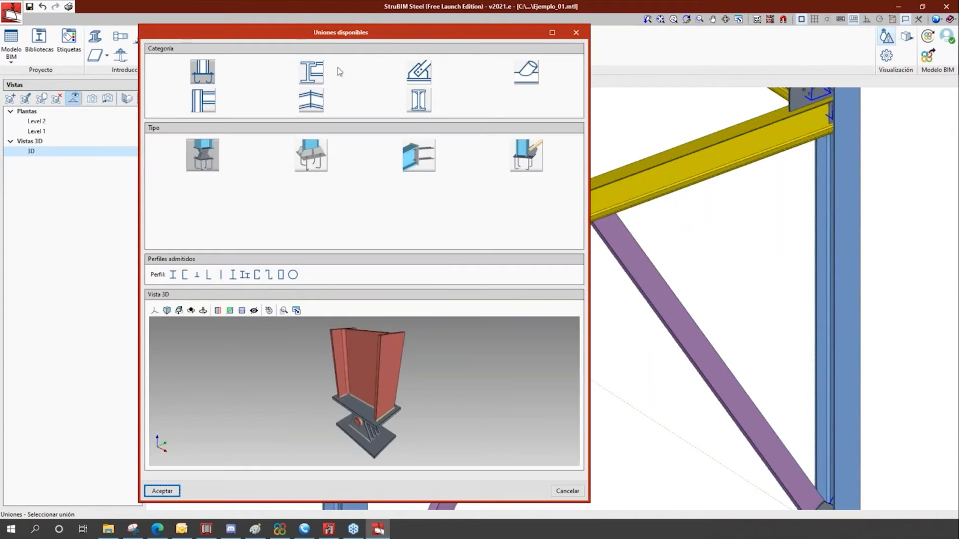
left_click(419, 82)
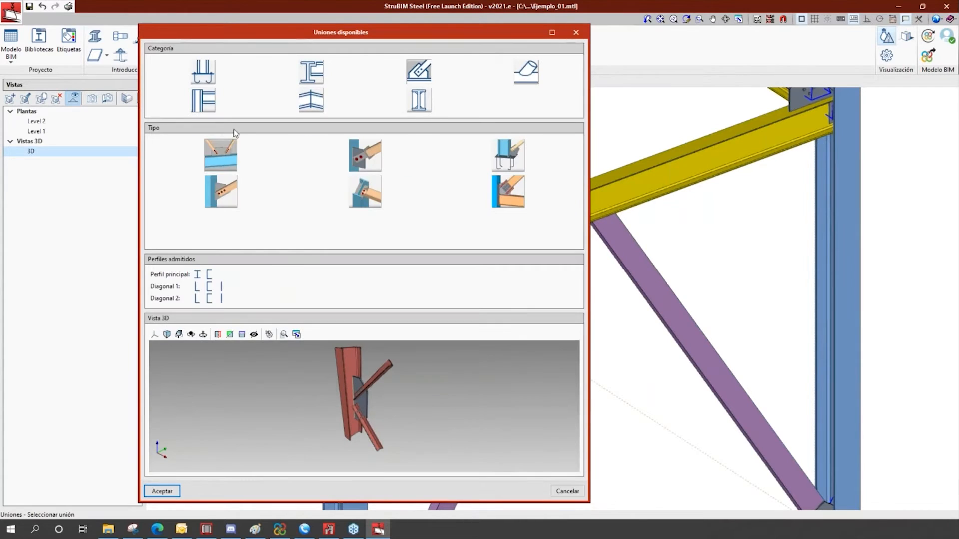
left_click(165, 494)
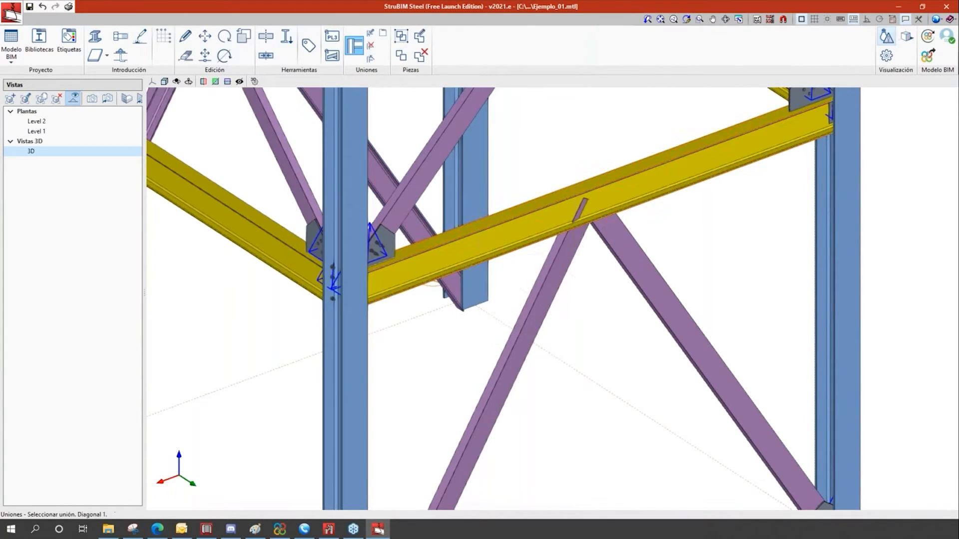
left_click(559, 272)
left_click(622, 254)
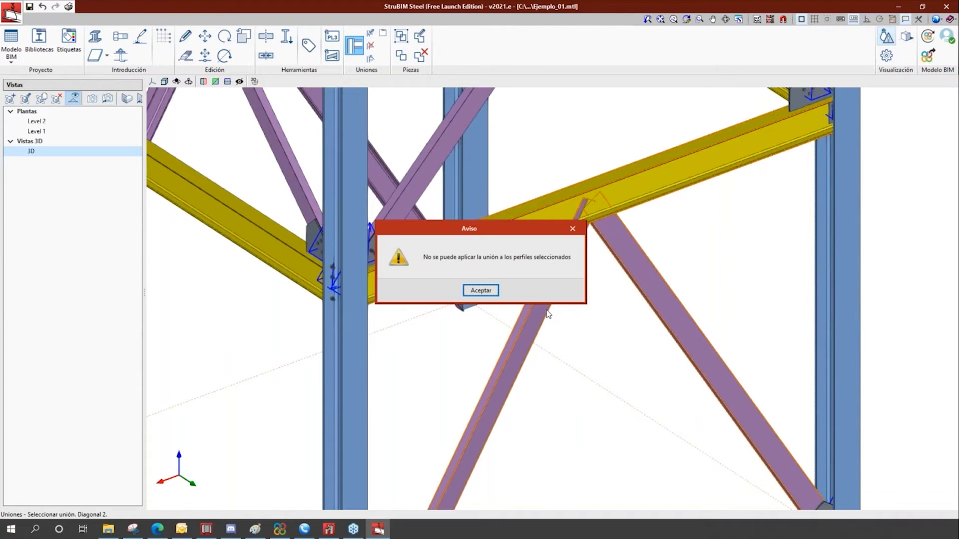
left_click(479, 291)
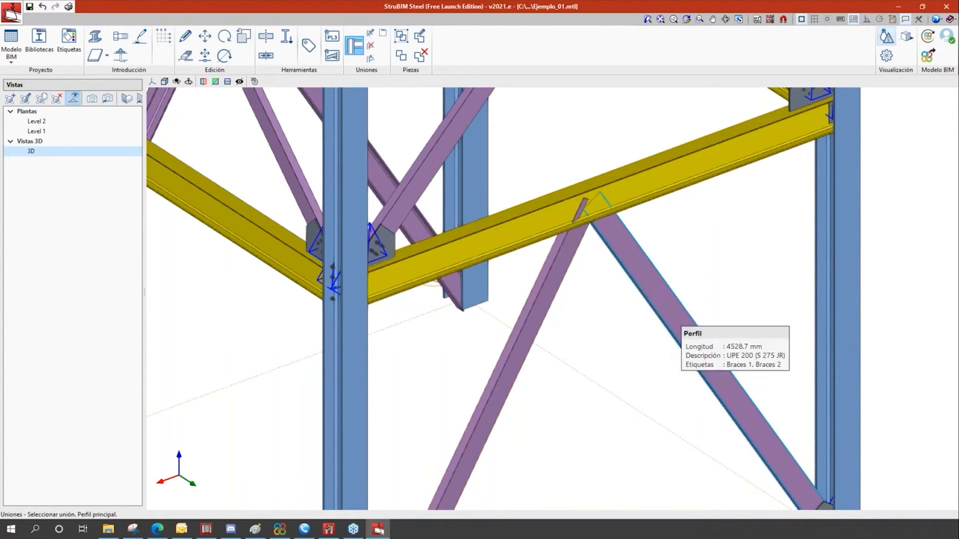
Leave the connection command and set the rotation of the left UPE 200 diagonal under the beam back to 0°.
scroll(593, 233, "up", 4)
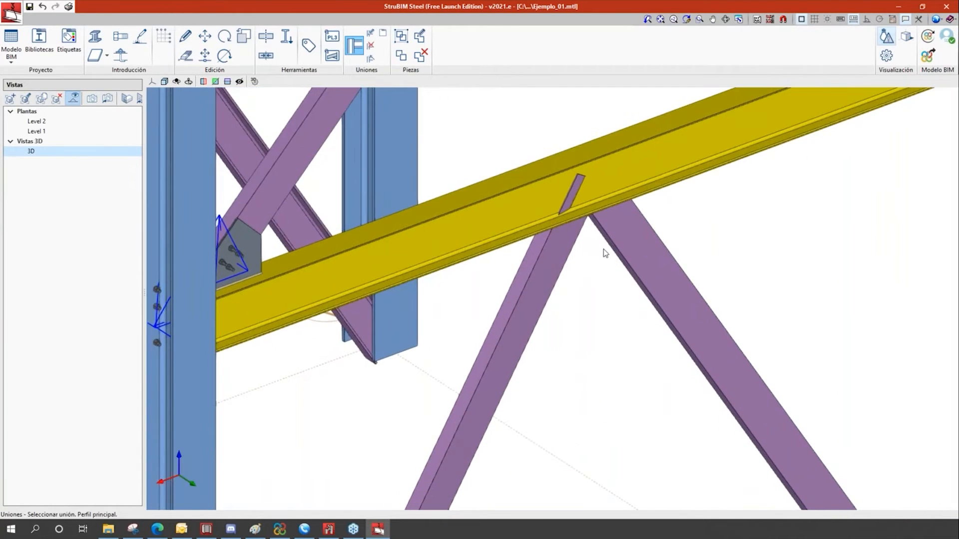
middle_click_drag(606, 220, 546, 340, "shift")
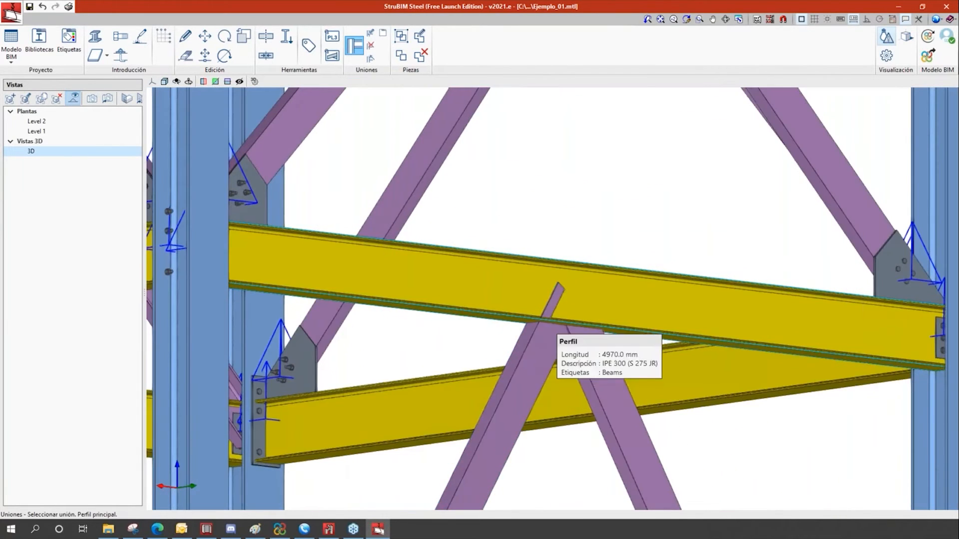
key("Escape")
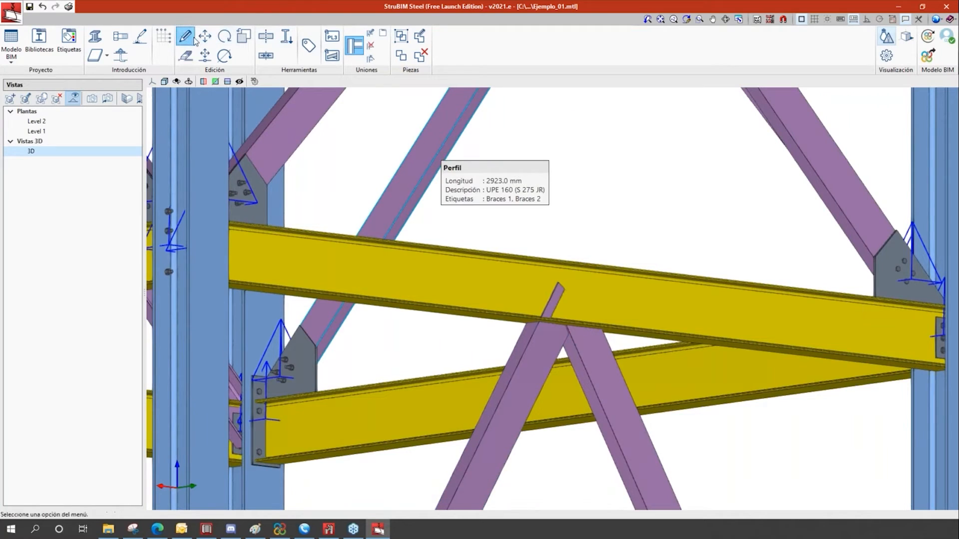
left_click(535, 382)
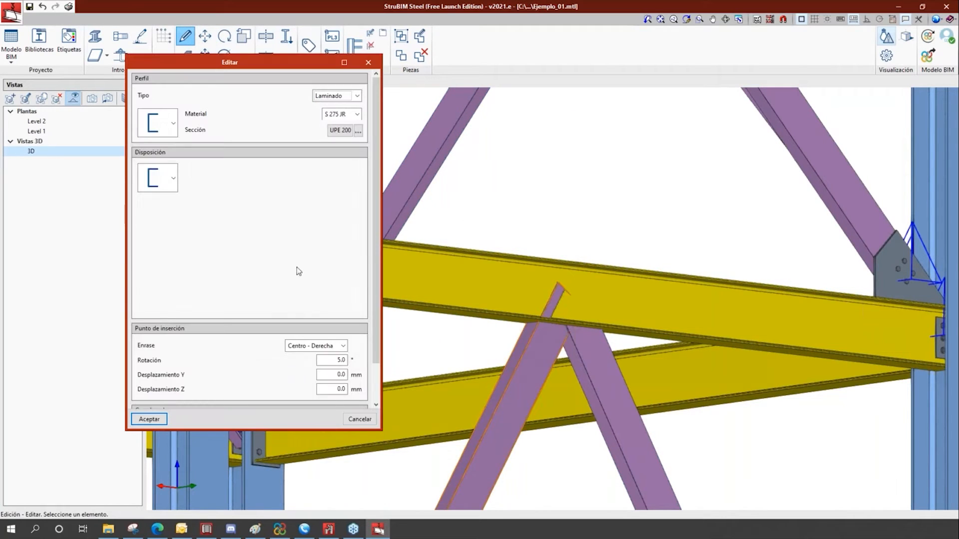
double_click(328, 359)
type("0")
key("Tab")
left_click(151, 420)
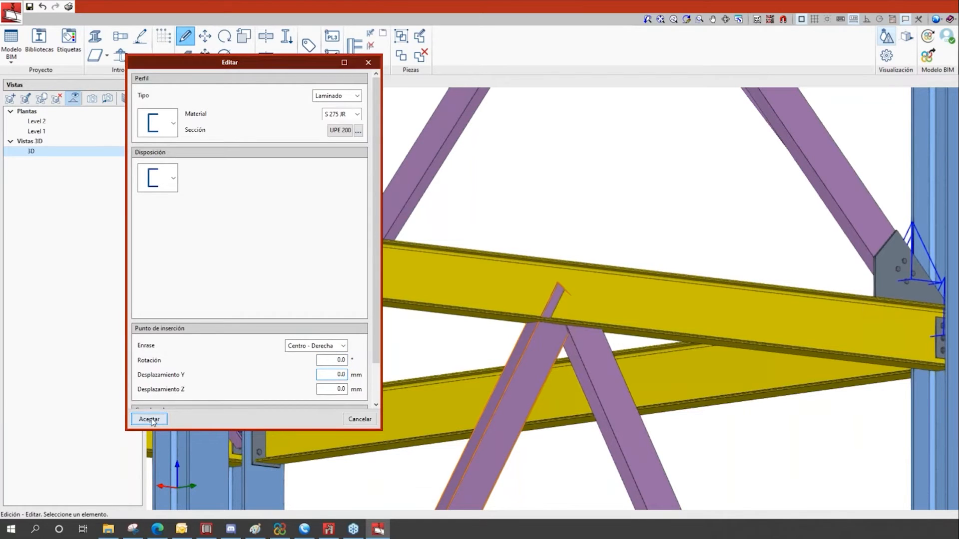
Apply the base connection type "Placa de anclaje con diagonal atornillada" to the HE 260 B column at grid A and its UPE 200 diagonal.
scroll(738, 392, "down", 6)
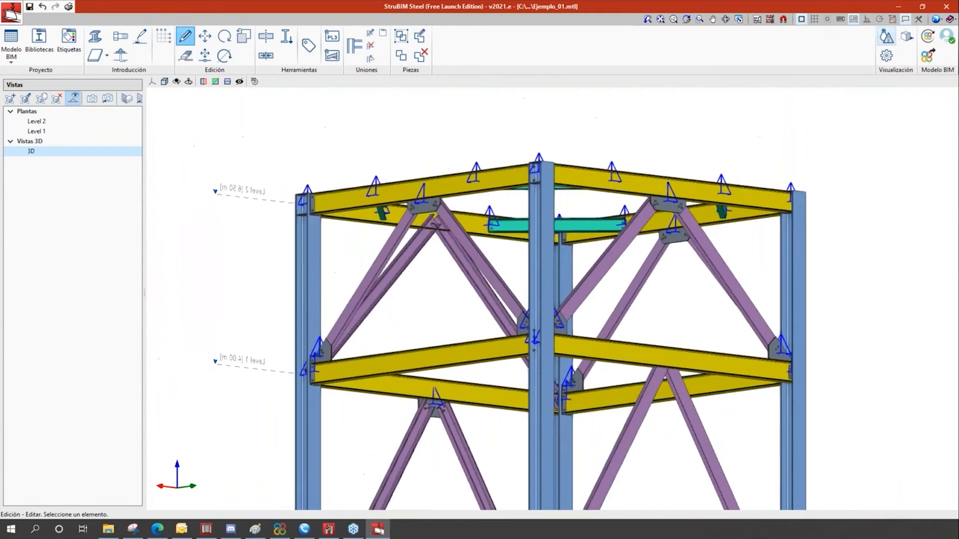
middle_click_drag(392, 428, 471, 169, "shift")
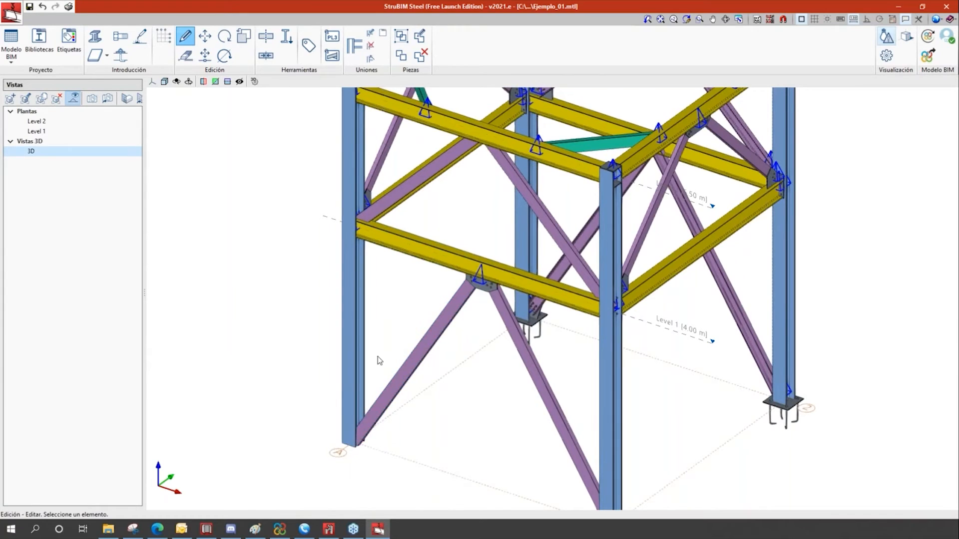
scroll(350, 451, "up", 6)
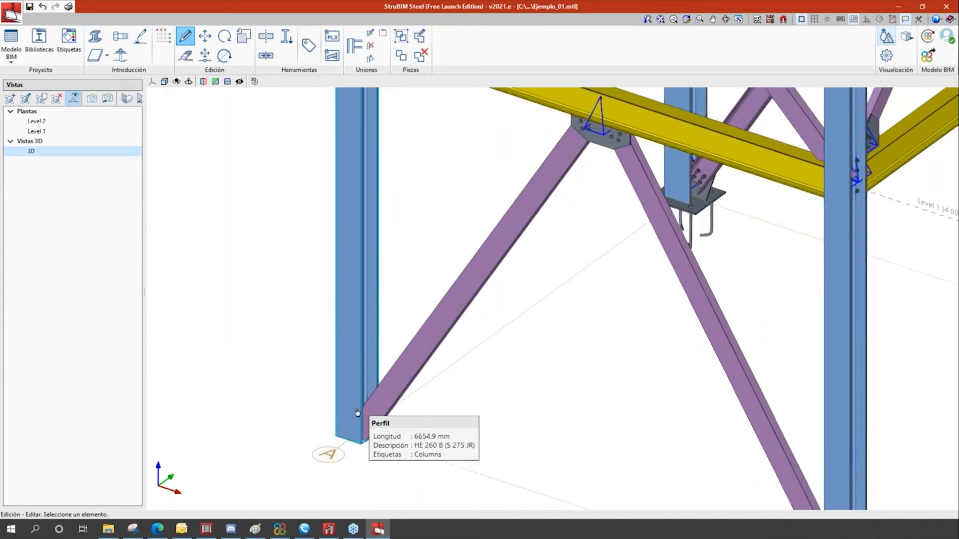
scroll(343, 411, "up", 1)
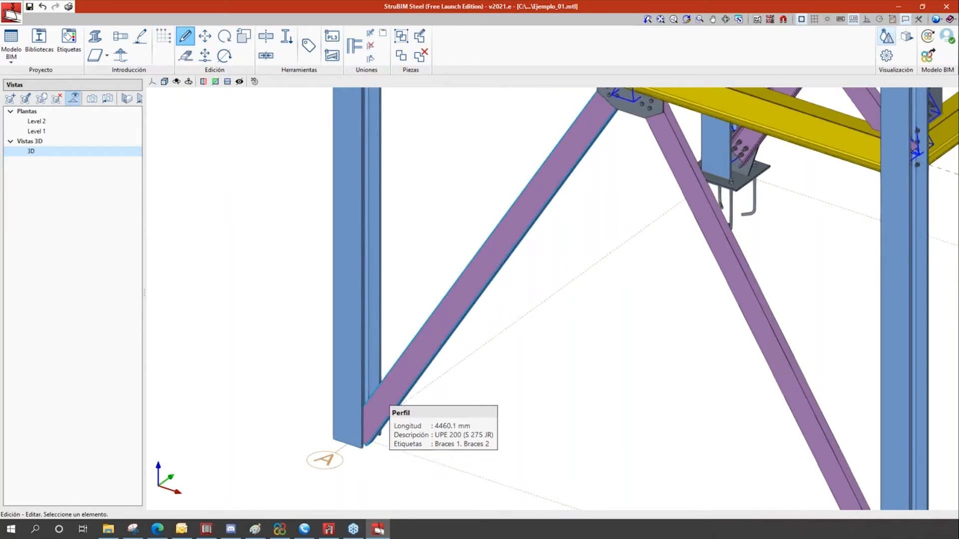
left_click(354, 47)
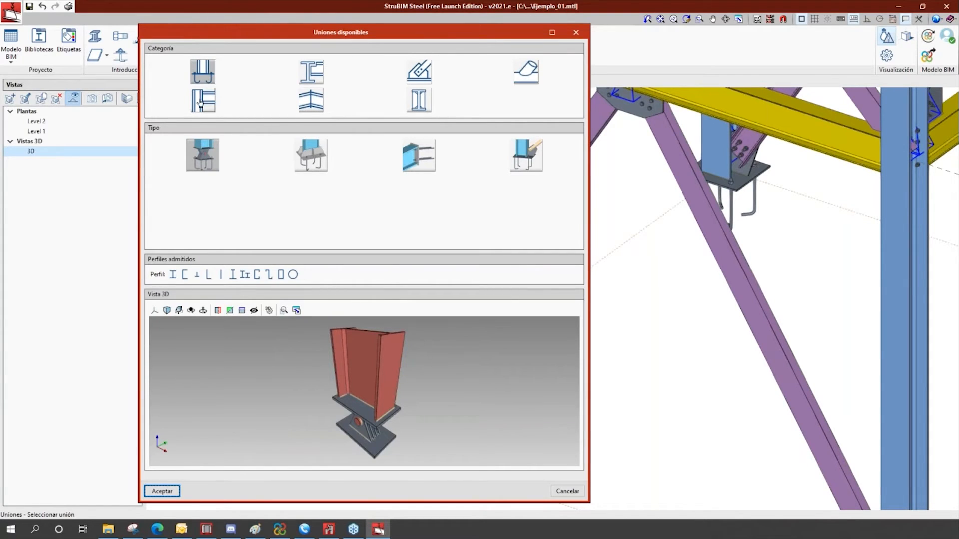
left_click(305, 156)
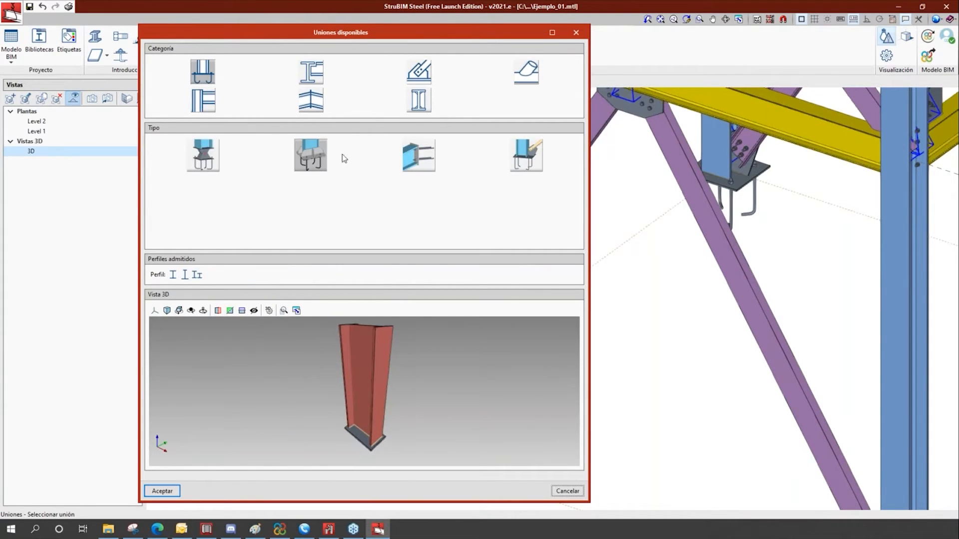
left_click(419, 155)
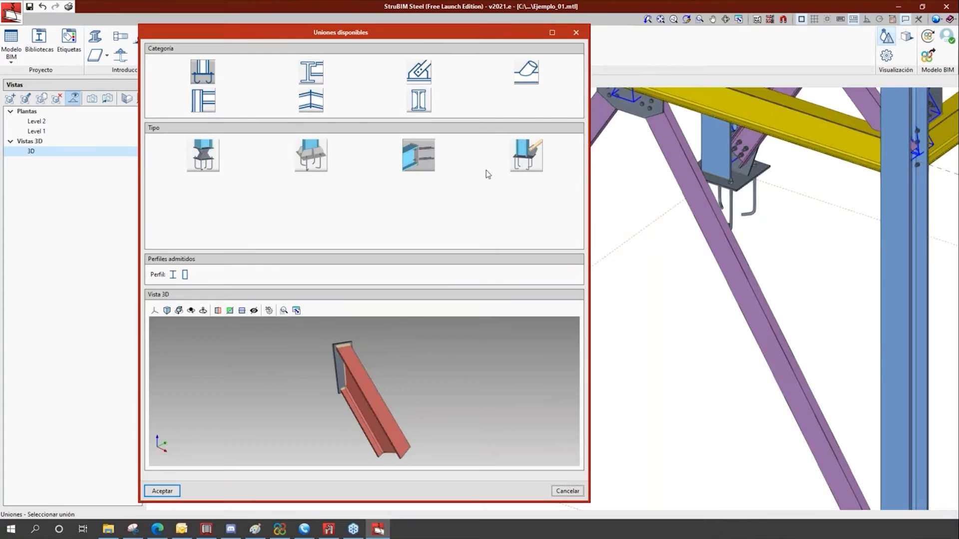
left_click(526, 155)
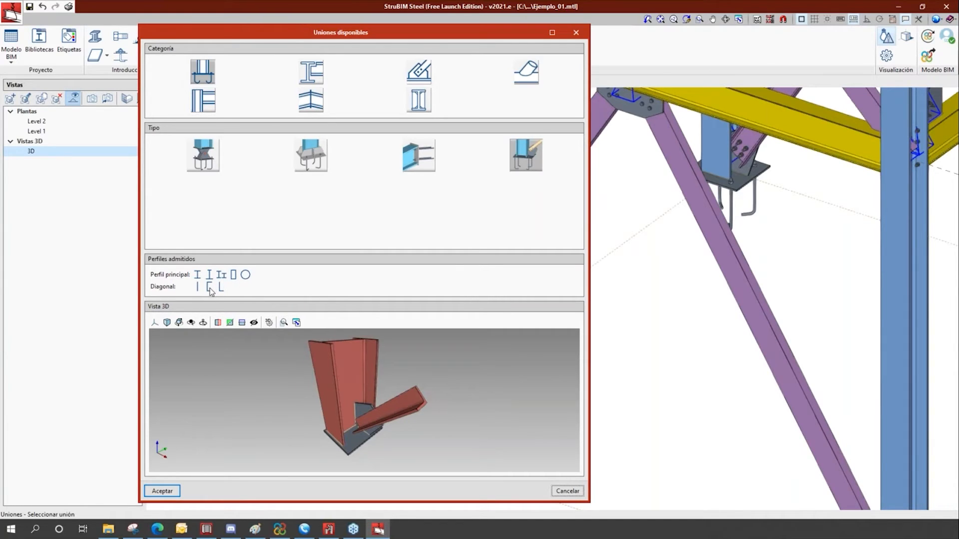
left_click(163, 492)
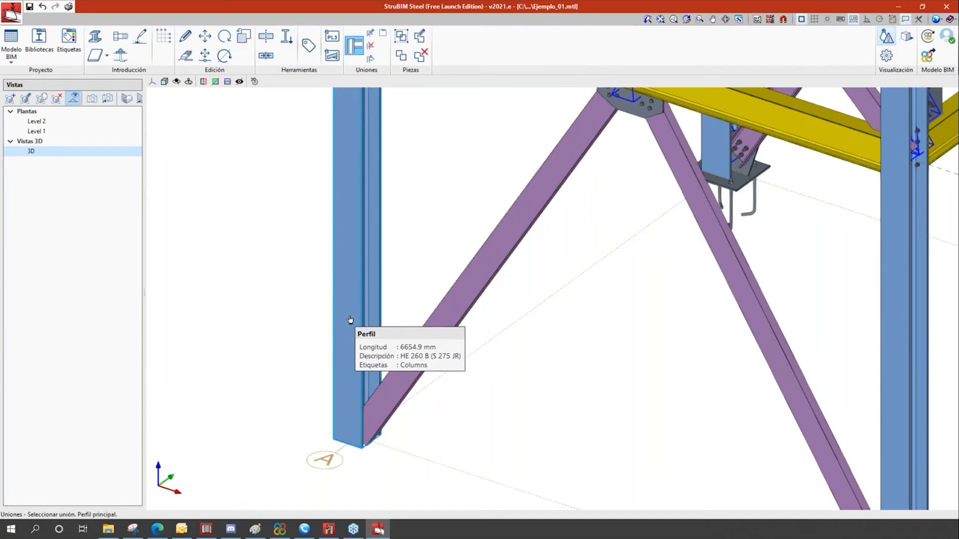
left_click(344, 323)
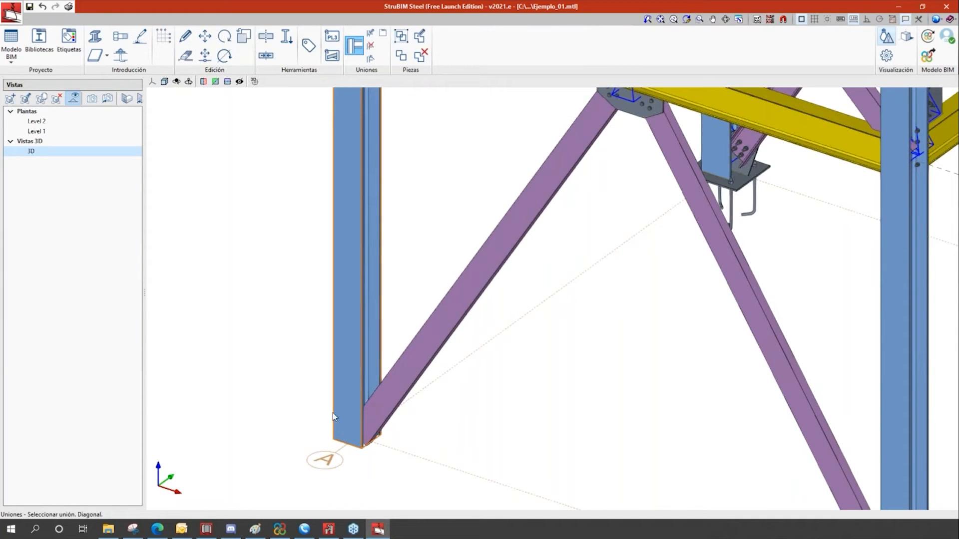
left_click(384, 415)
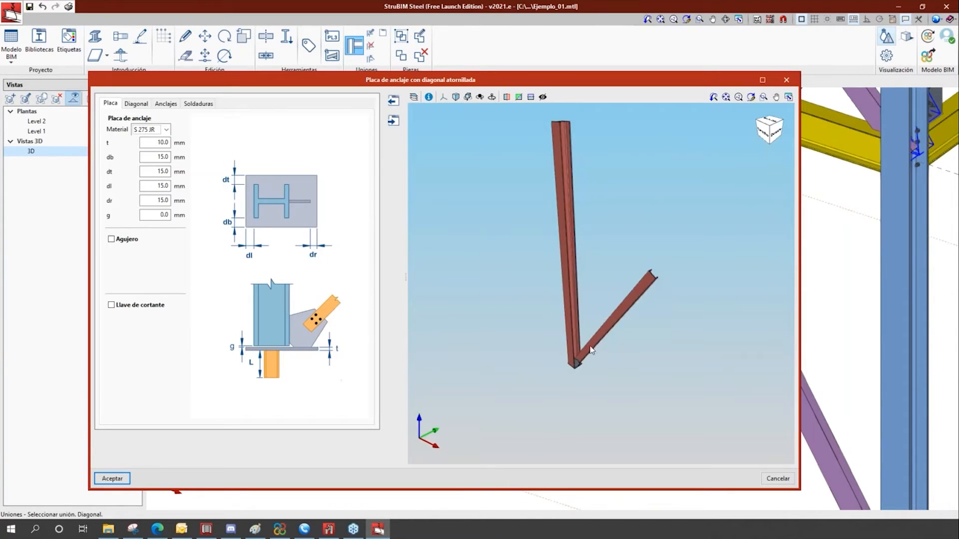
Set the anchor plate's db, dt and dl overhangs to 100 mm and dr to 50 mm.
scroll(591, 349, "up", 5)
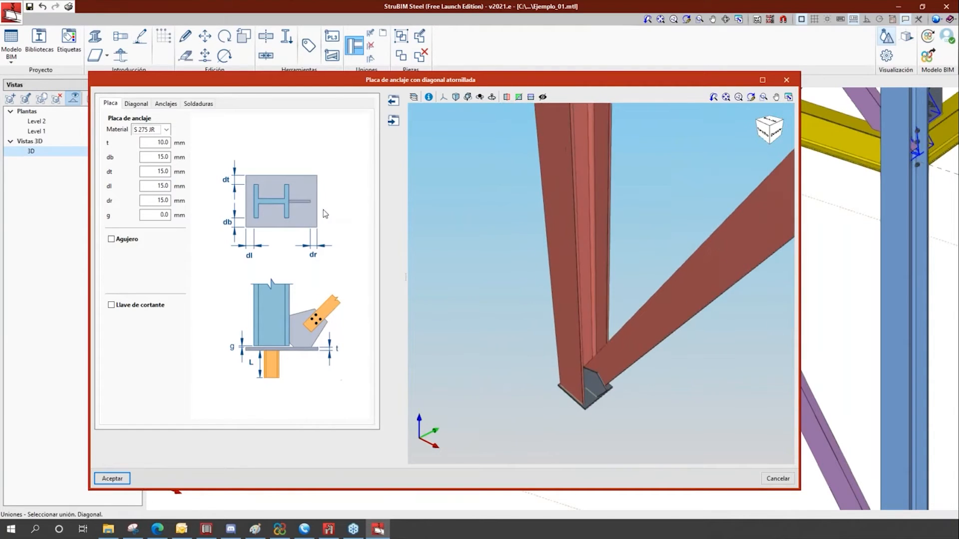
scroll(612, 361, "up", 3)
middle_click_drag(612, 361, 487, 208)
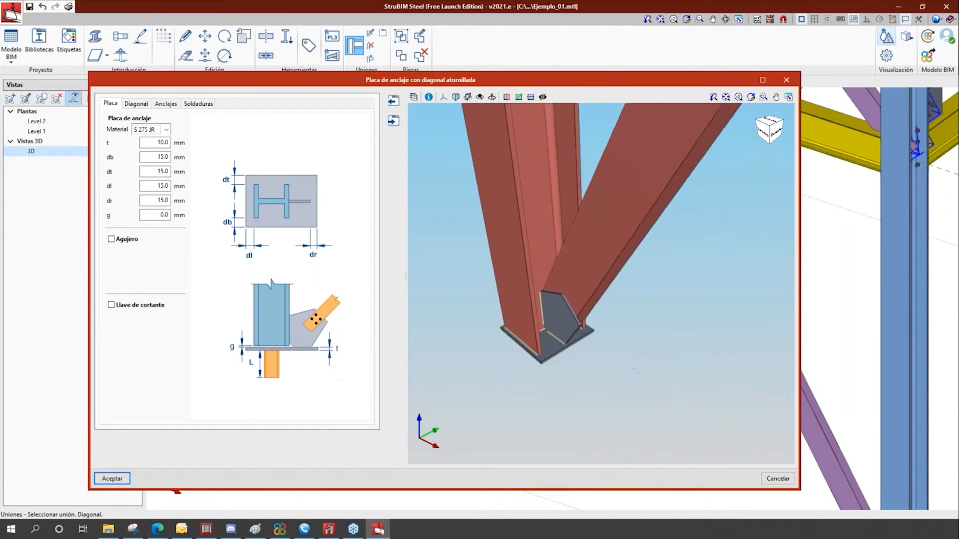
middle_click_drag(552, 323, 546, 286, "shift")
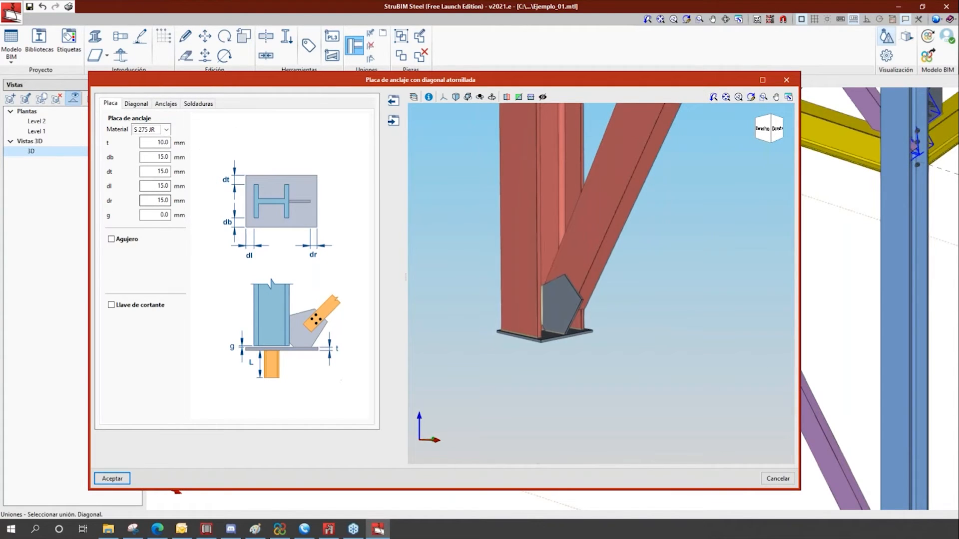
left_click(153, 158)
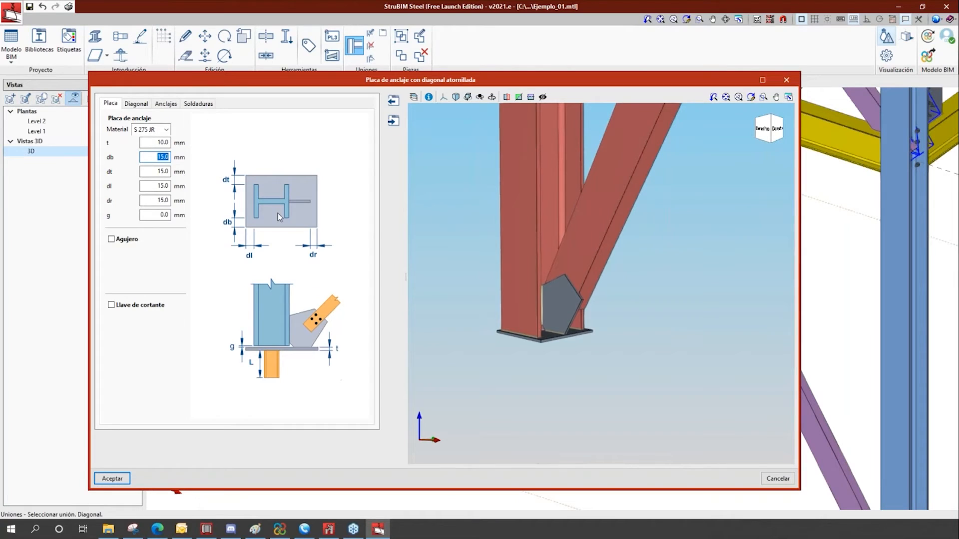
type("1")
key("Tab")
type("10")
key("Tab")
type("1")
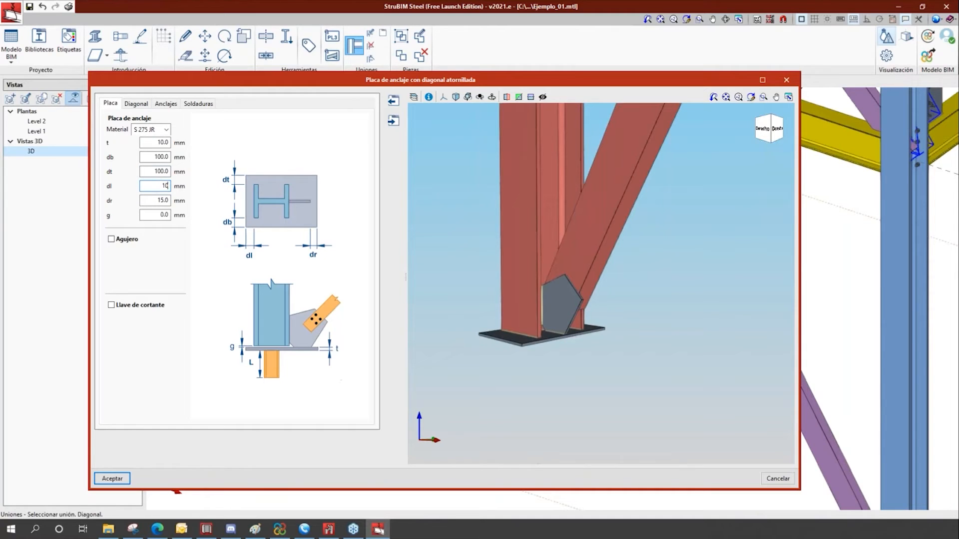
type("00")
key("Tab")
type("50")
key("Tab")
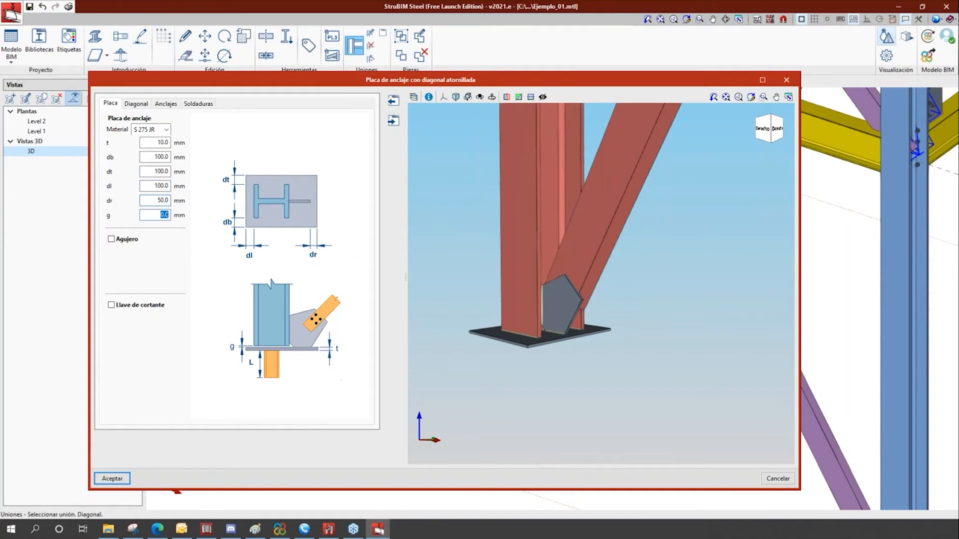
Try a hole in the anchor plate with an x offset of 50 mm, and remove it again.
middle_click_drag(683, 336, 708, 363, "shift")
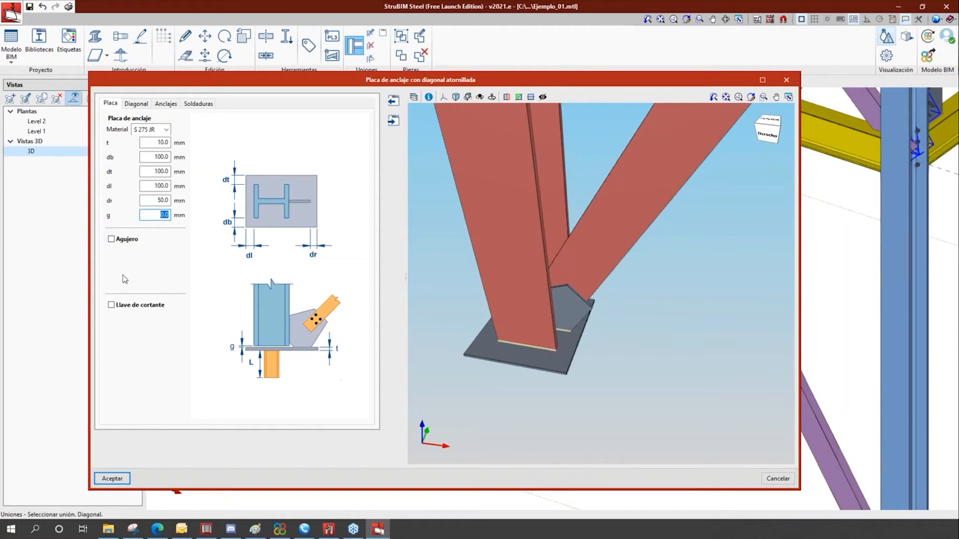
left_click(112, 239)
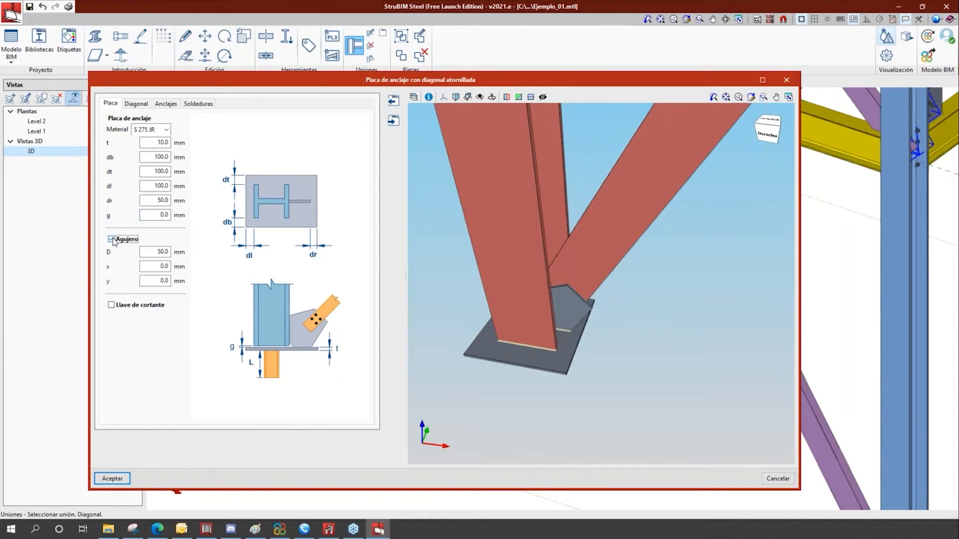
left_click_drag(159, 266, 179, 268)
type("50")
key("Tab")
middle_click_drag(575, 350, 520, 345)
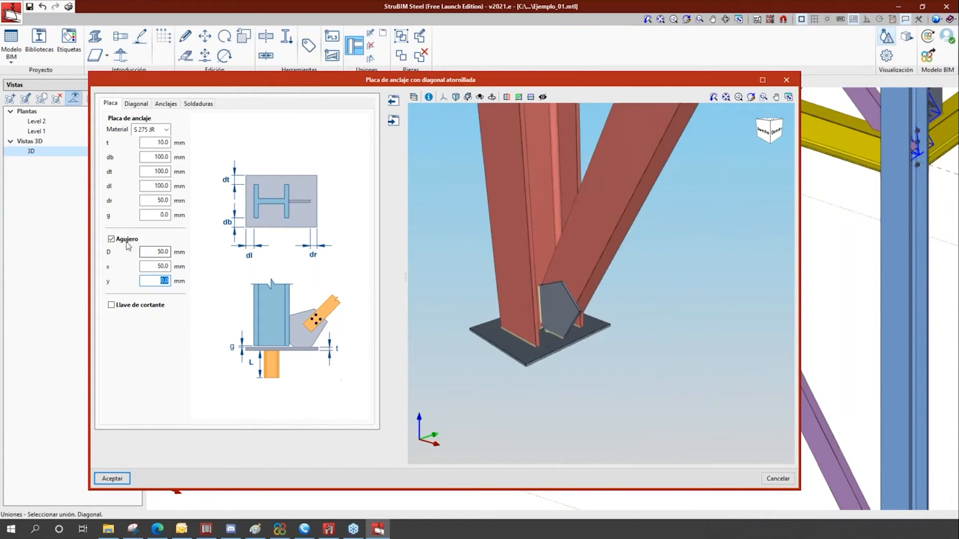
left_click(118, 240)
left_click(112, 239)
Add a shear key under the anchor plate with section HE 140 B from the HEB series.
left_click(111, 304)
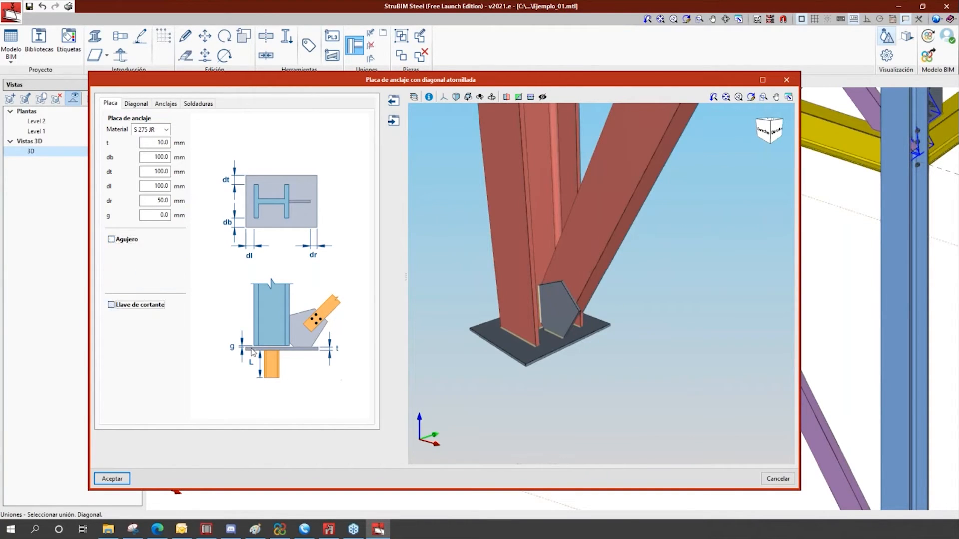
middle_click_drag(604, 411, 334, 320)
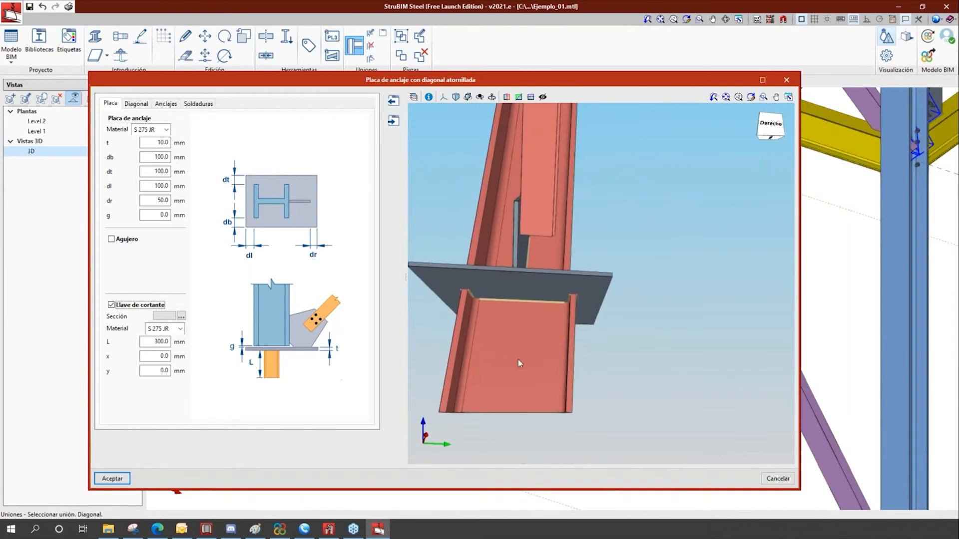
middle_click_drag(519, 372, 517, 360)
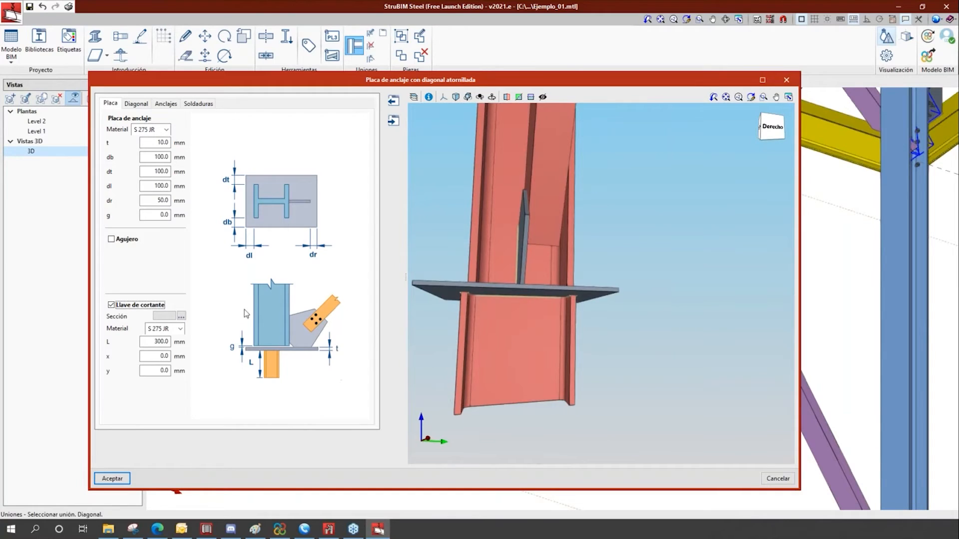
left_click(181, 316)
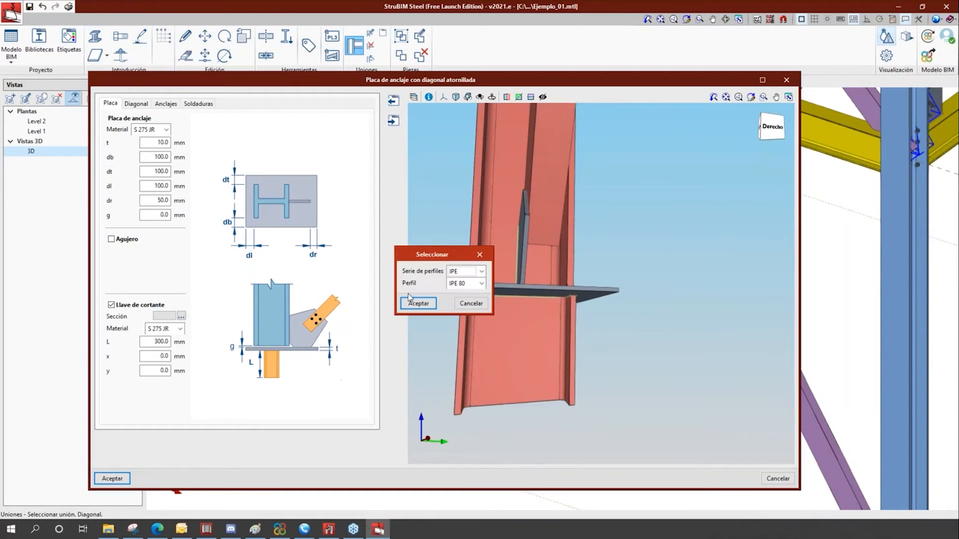
left_click(481, 271)
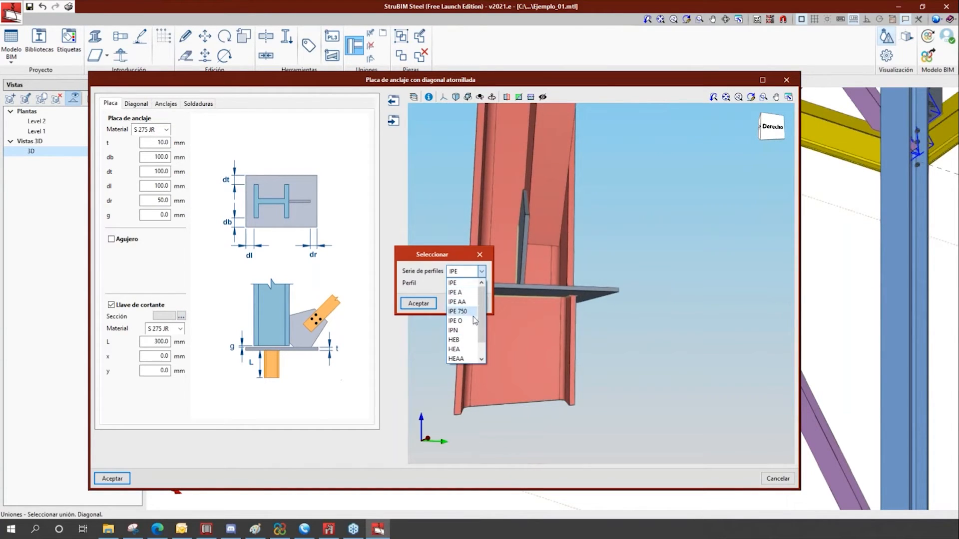
left_click(474, 341)
left_click(481, 283)
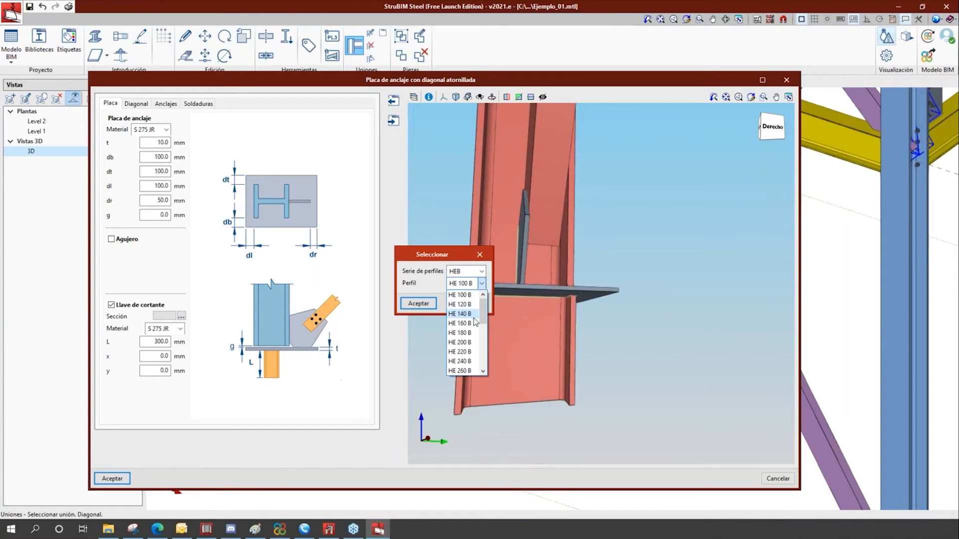
left_click(472, 314)
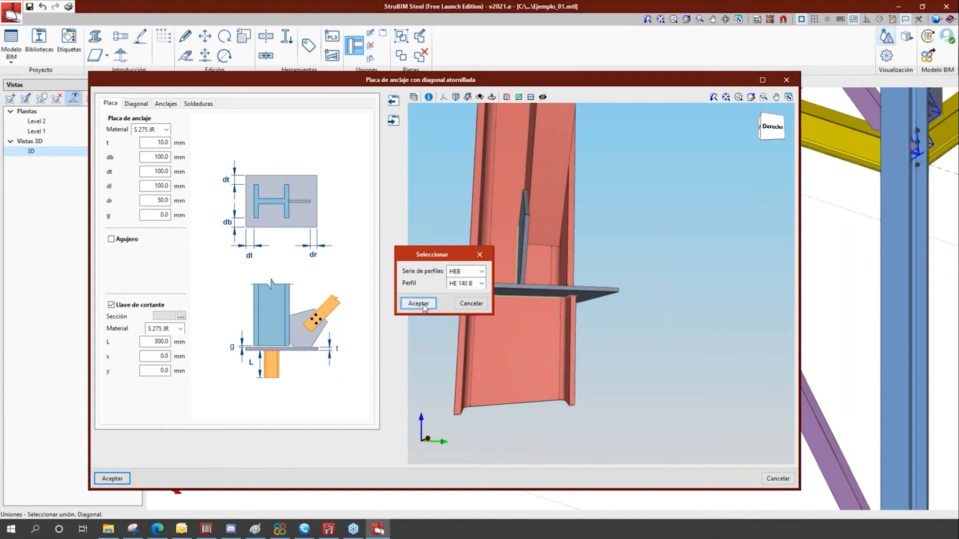
left_click(418, 304)
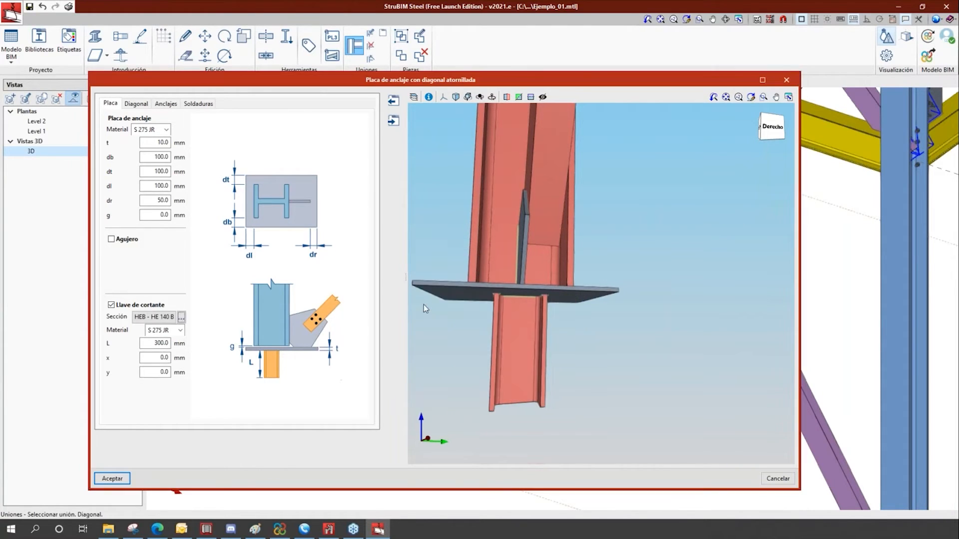
Set the shear key's length L to 150 mm.
double_click(156, 343)
type("150")
key("Tab")
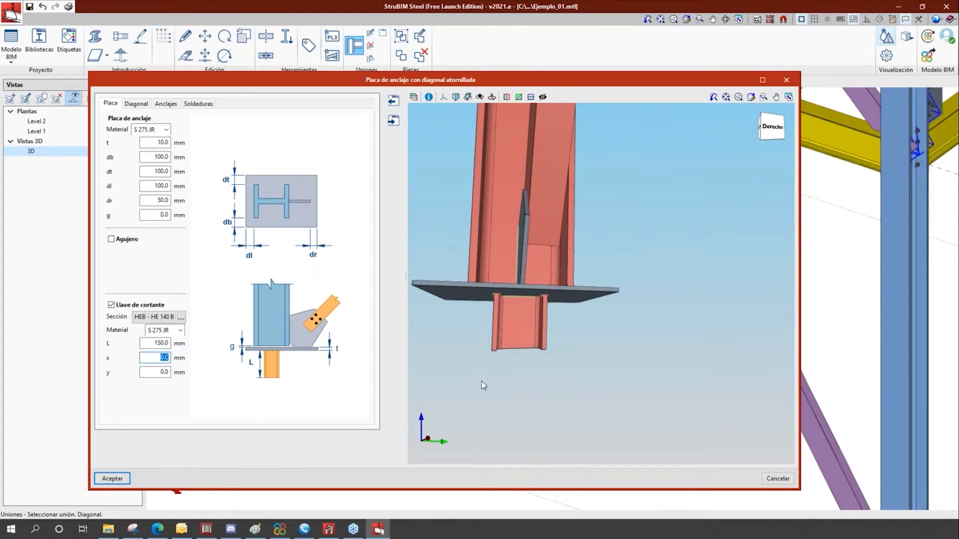
mouse_move(433, 384)
middle_mouse_down()
mouse_move(488, 393)
mouse_move(461, 391)
middle_mouse_up()
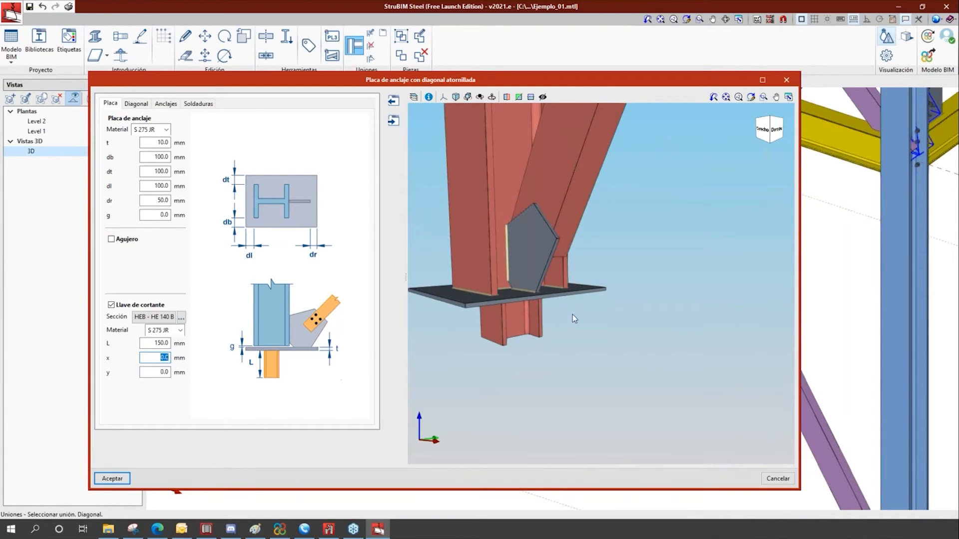
mouse_move(572, 314)
middle_mouse_down()
mouse_move(588, 336)
mouse_move(556, 338)
mouse_move(577, 342)
middle_mouse_up()
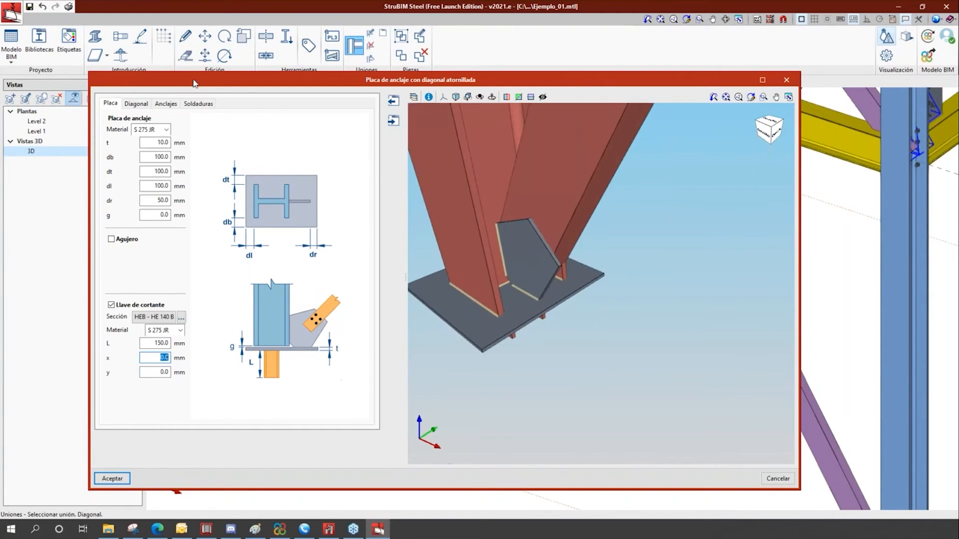
Change the material of the diagonal's gusset plate to A 36.
left_click(136, 104)
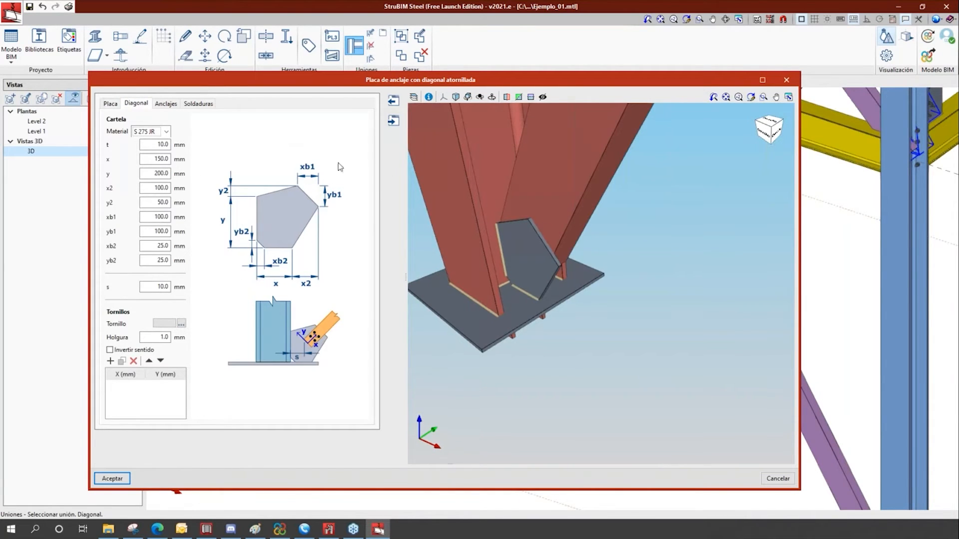
left_click(167, 131)
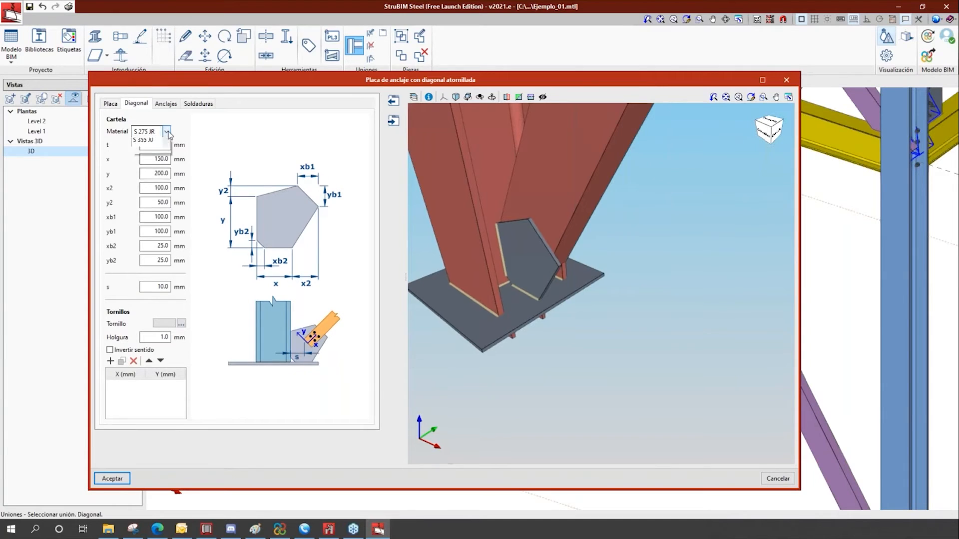
left_click_drag(167, 178, 171, 221)
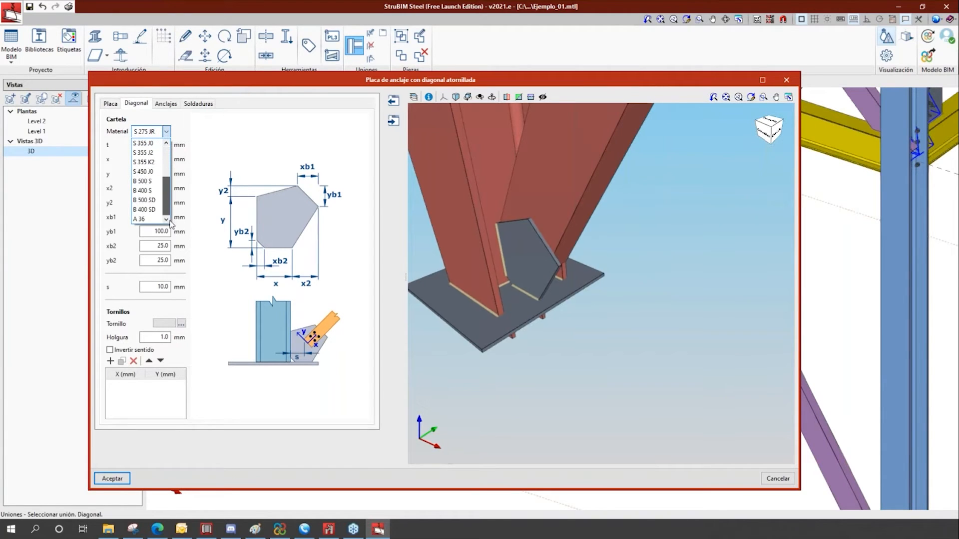
left_click(145, 219)
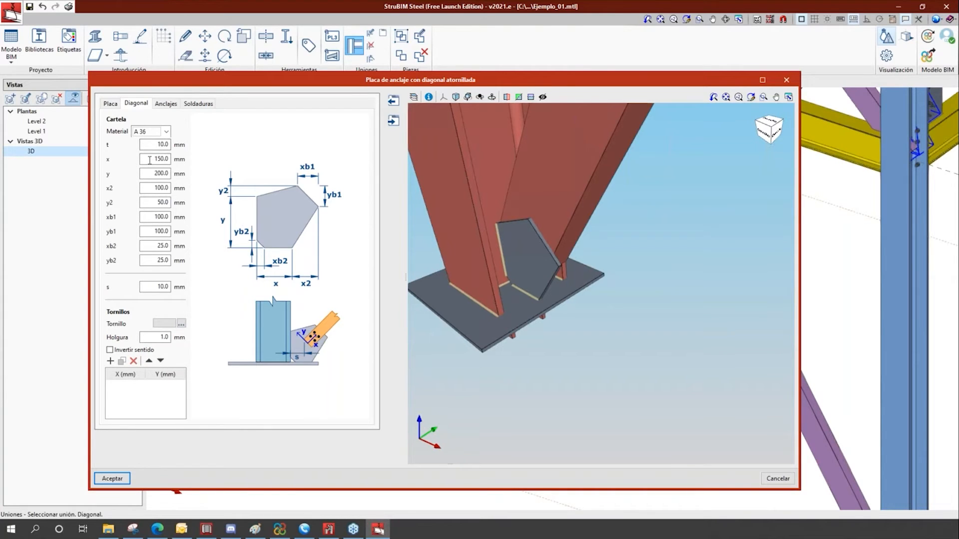
Set the gusset plate's x to 200 mm, y to 300 mm, and both x2 and y2 to 100 mm.
left_click_drag(149, 160, 173, 160)
type("200")
key("Tab")
type("3")
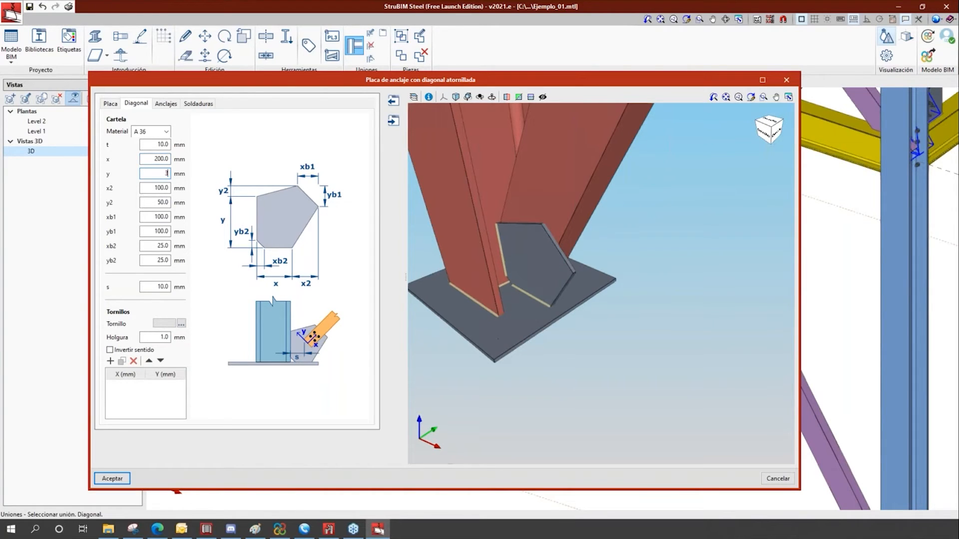
type("00")
key("Tab")
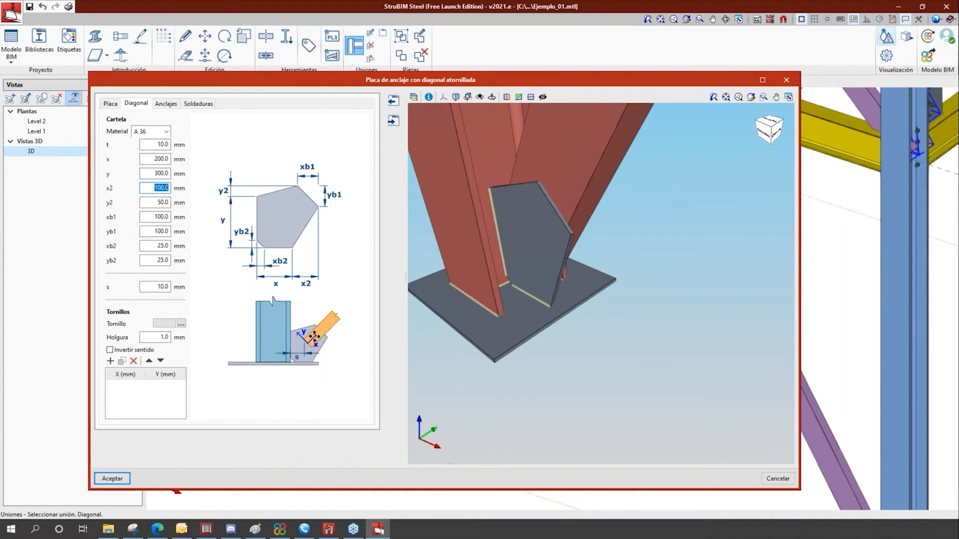
type("1")
key("Tab")
type("100")
key("Tab")
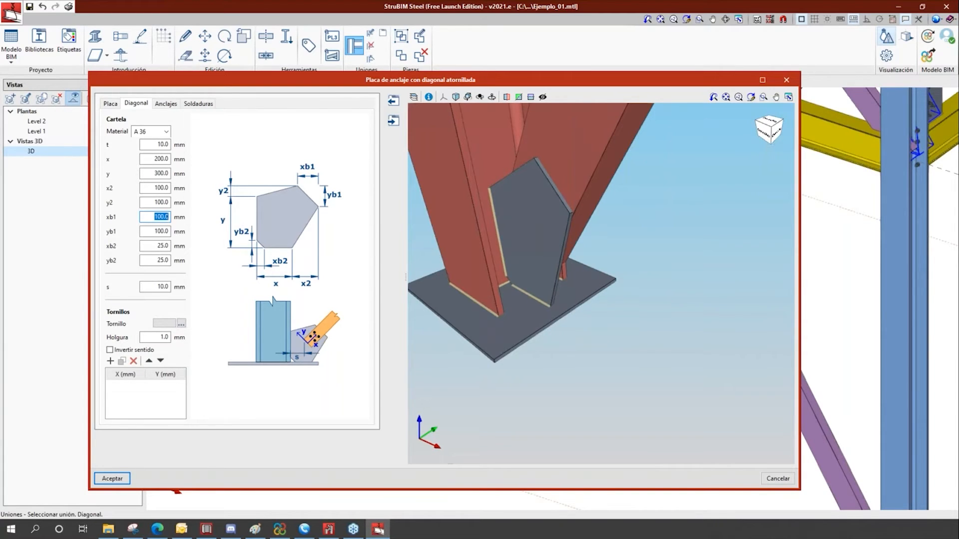
Set the gusset plate's upper corner dimension xb1 to 160 mm.
type("10")
key("Tab")
left_click_drag(145, 218, 176, 228)
type("160")
key("Tab")
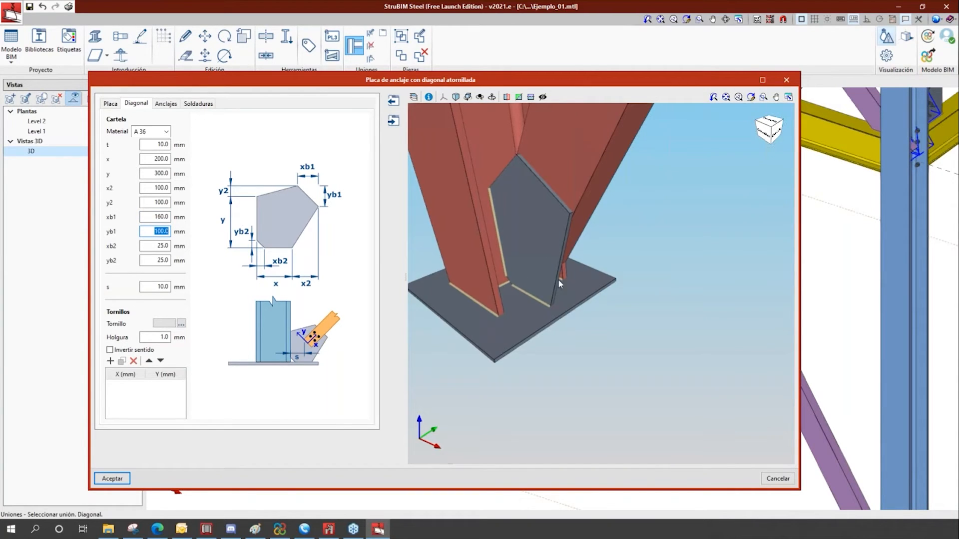
Set the diagonal's separation s to 20 mm and examine the gap at the gusset plate from several angles.
mouse_move(638, 366)
middle_mouse_down()
mouse_move(577, 327)
mouse_move(495, 315)
mouse_move(514, 336)
mouse_move(646, 358)
mouse_move(649, 350)
middle_mouse_up()
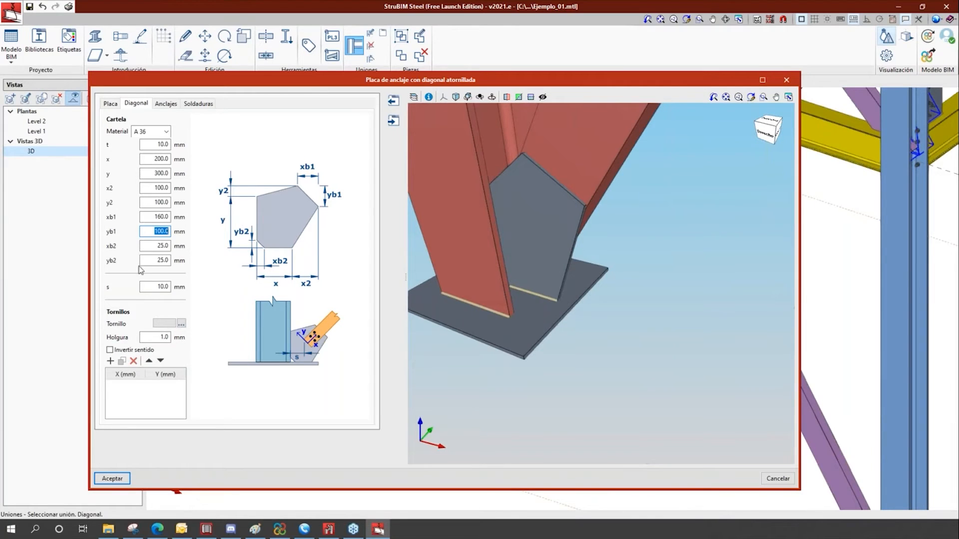
middle_click_drag(582, 320, 634, 374)
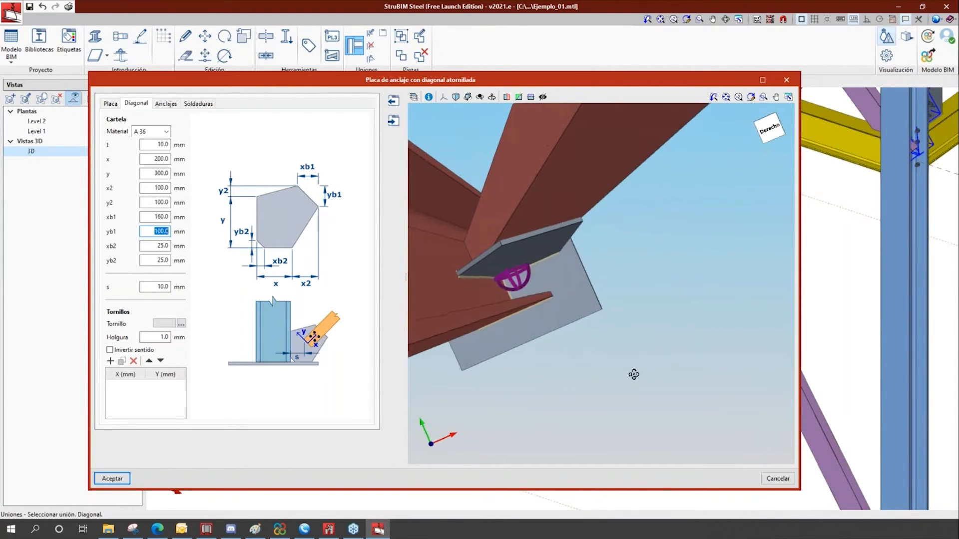
double_click(152, 289)
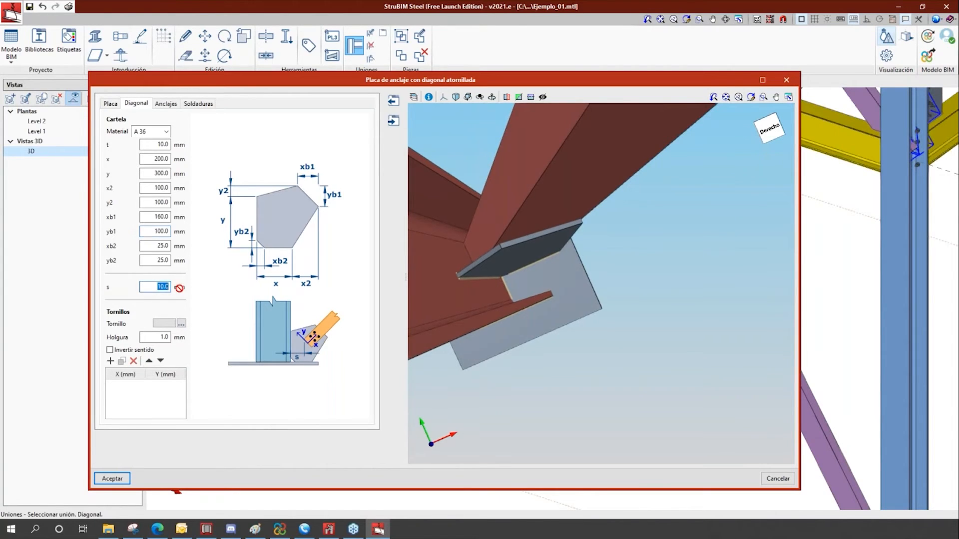
type("20")
key("Tab")
scroll(417, 255, "up", 3)
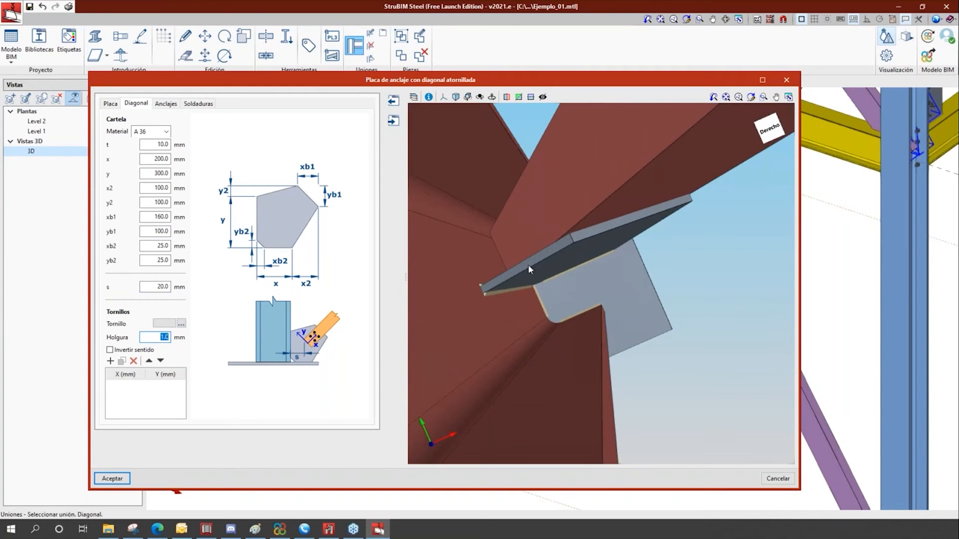
middle_click_drag(529, 265, 544, 290, "shift")
middle_click_drag(579, 191, 605, 120)
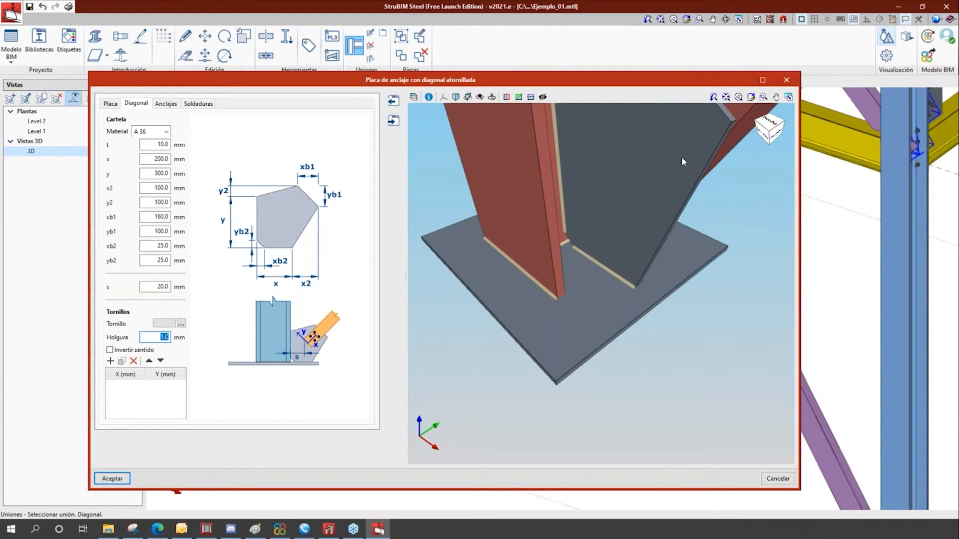
middle_click_drag(672, 186, 644, 223)
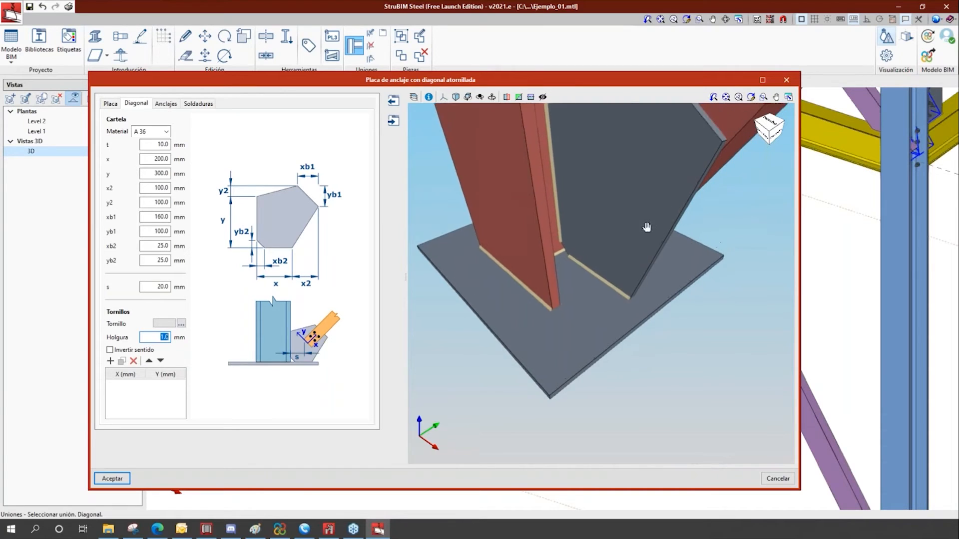
Assign ISO 4014-6.8 bolts with a nominal diameter of 16 to the diagonal's connection.
left_click(182, 324)
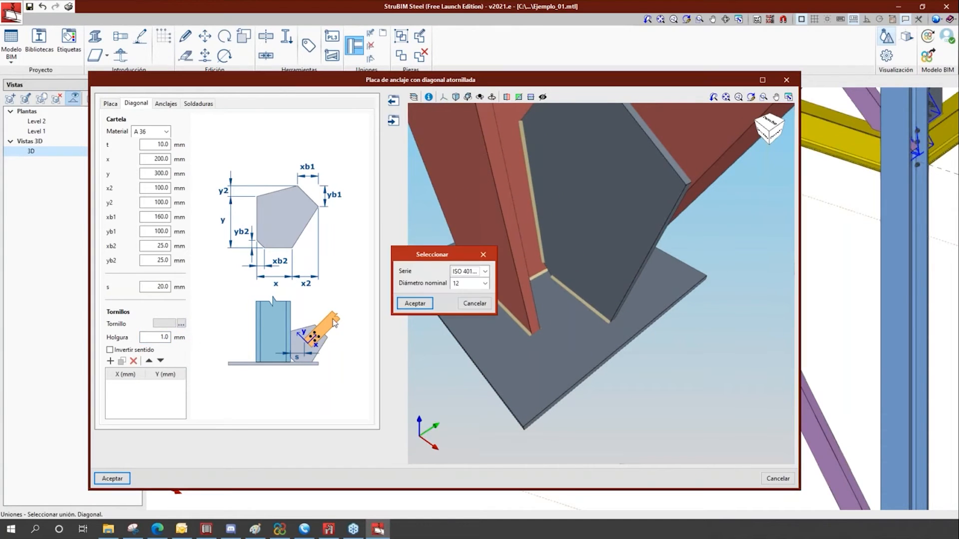
left_click(487, 272)
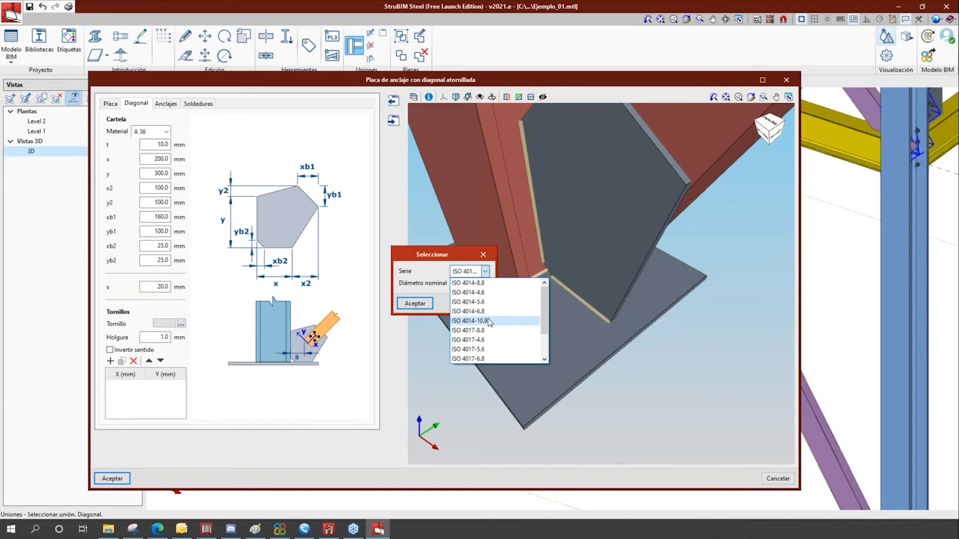
left_click(490, 312)
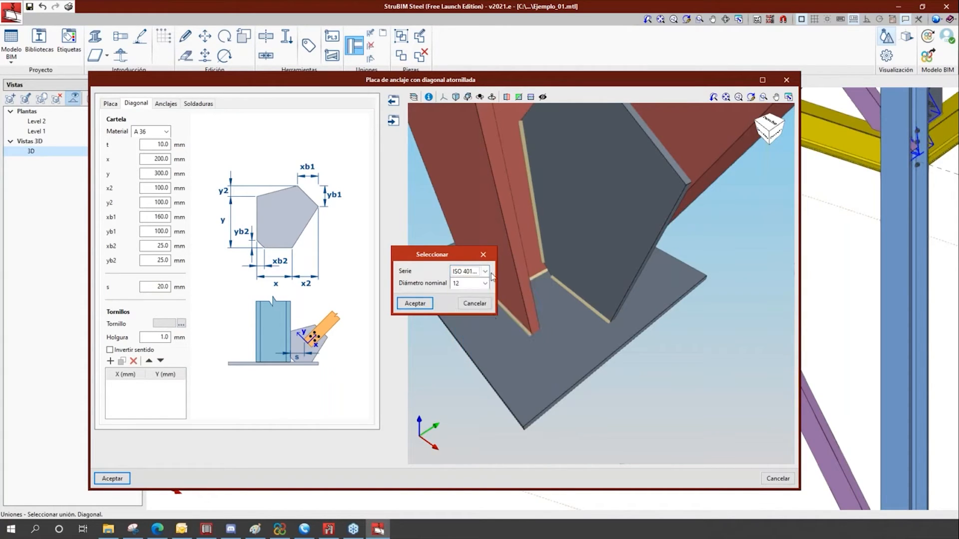
left_click(485, 283)
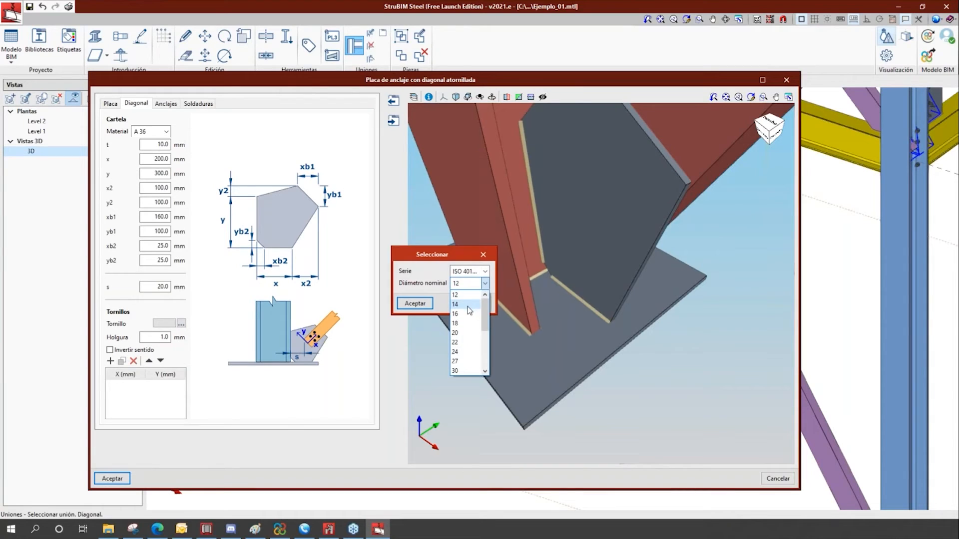
left_click(469, 314)
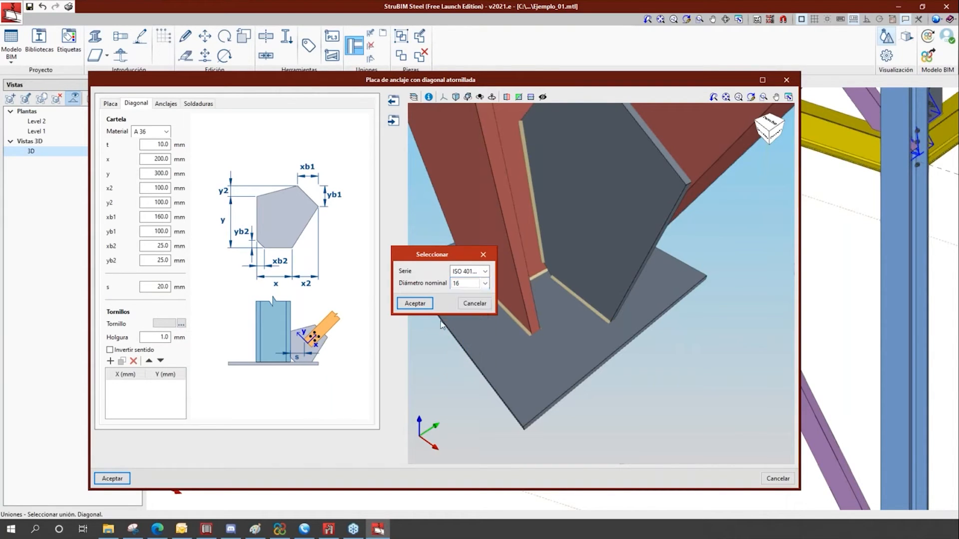
left_click(414, 304)
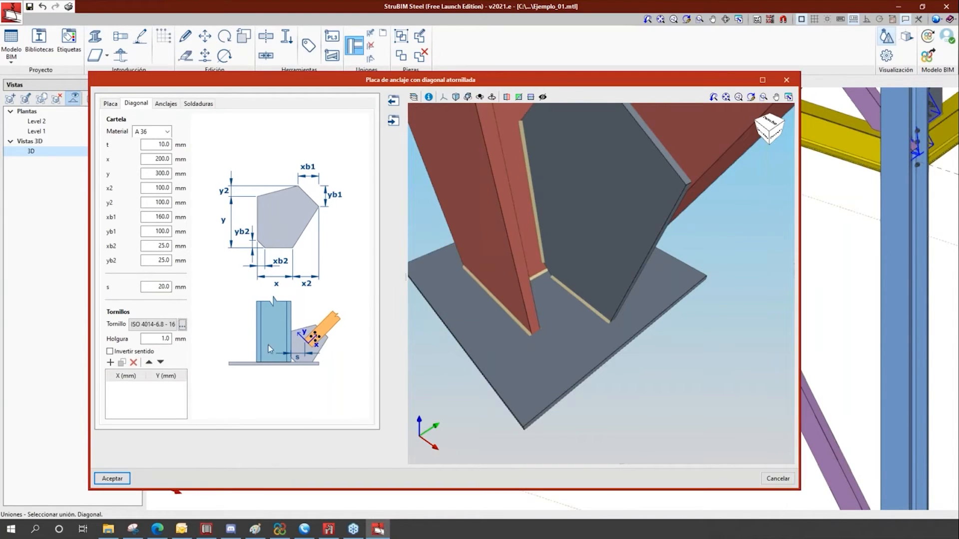
Add four bolt positions to the diagonal's bolt table.
left_click(110, 364)
left_click(111, 365)
left_click(110, 365)
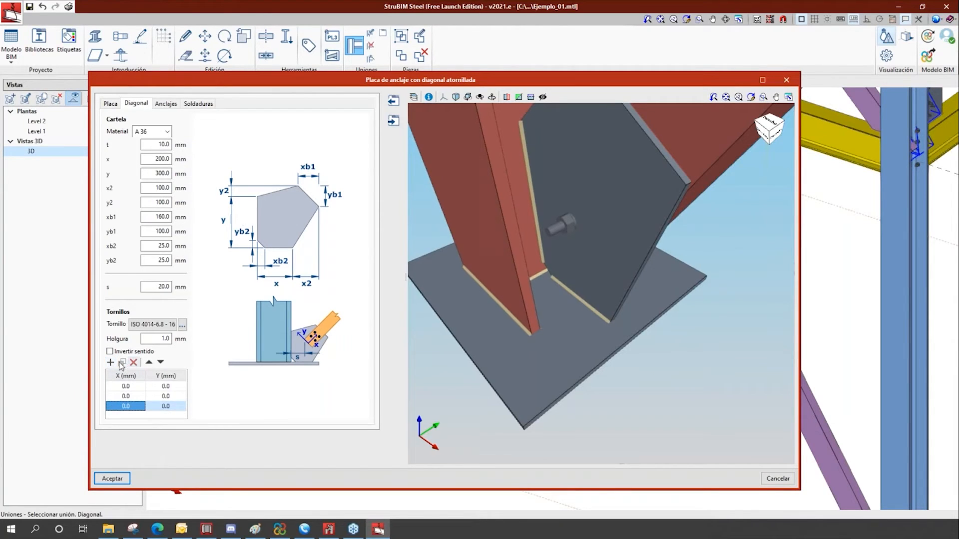
left_click(113, 365)
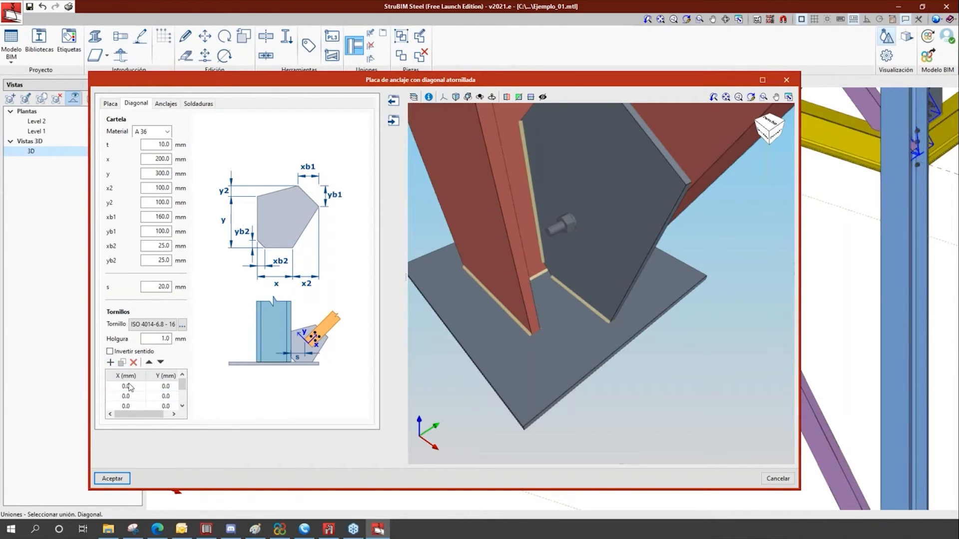
Place the first two diagonal bolts at X 50, Y 35 mm and X 50, Y -35 mm.
left_click(128, 386)
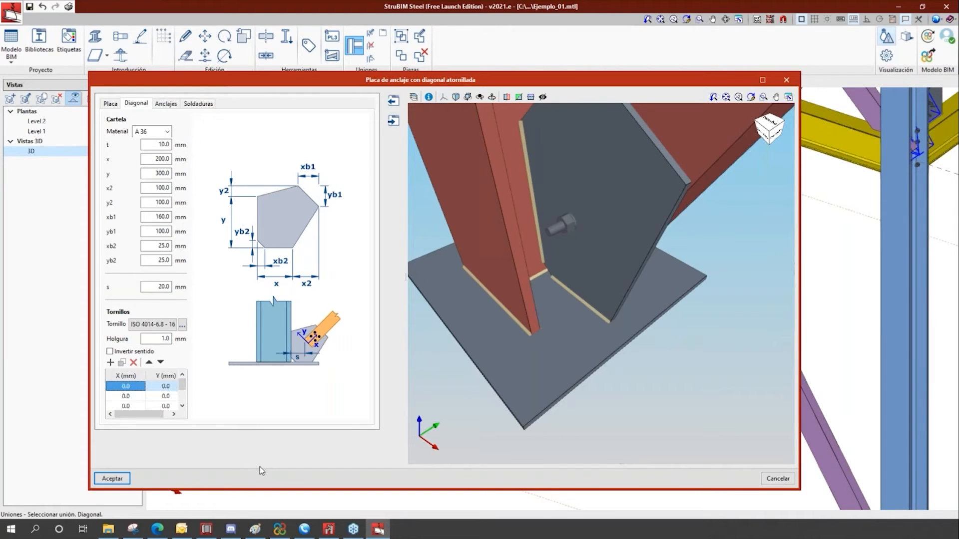
type("50")
key("Tab")
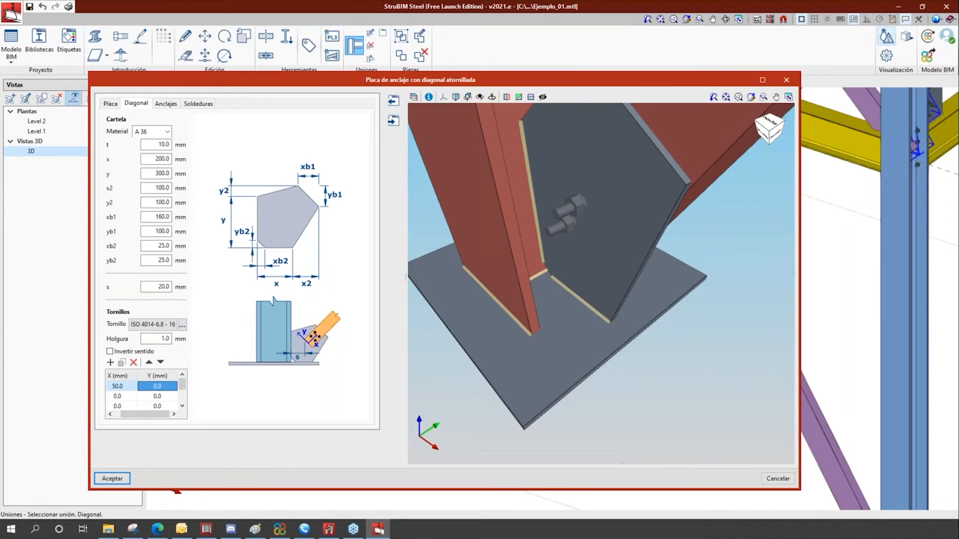
type("35")
key("Tab")
type("50")
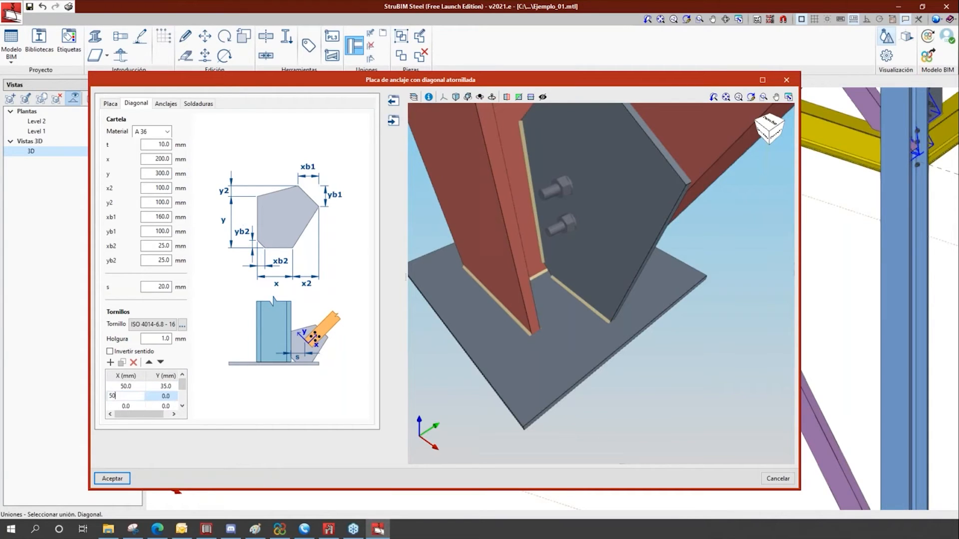
key("Tab")
type("-35")
key("Tab")
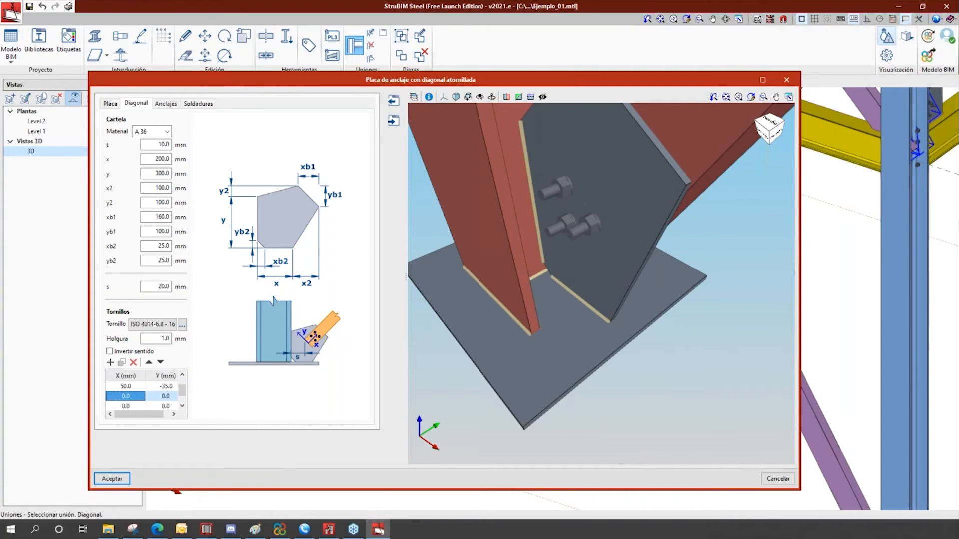
Place the third and fourth diagonal bolts at X 130, Y 35 mm and X 130, Y -35 mm.
type("130")
key("Tab")
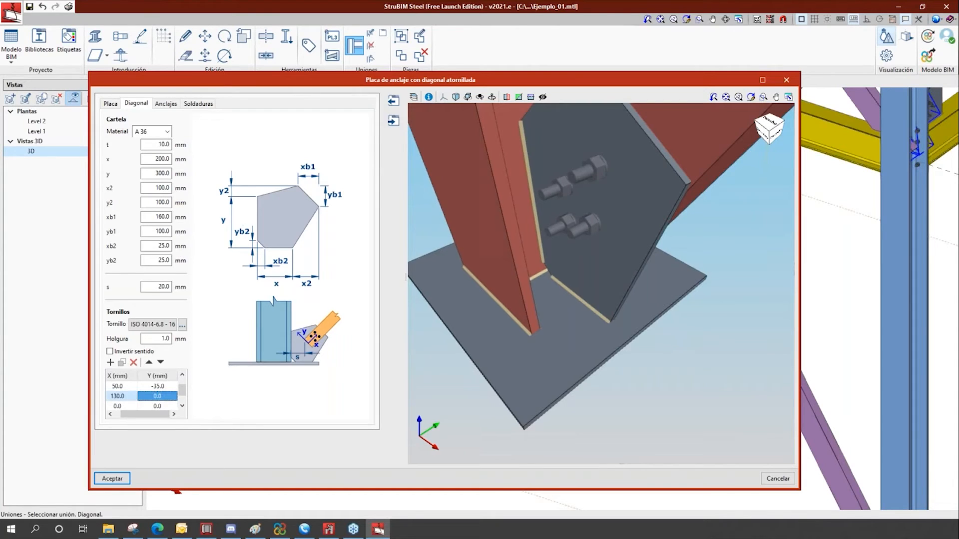
type("35")
key("Tab")
type("130")
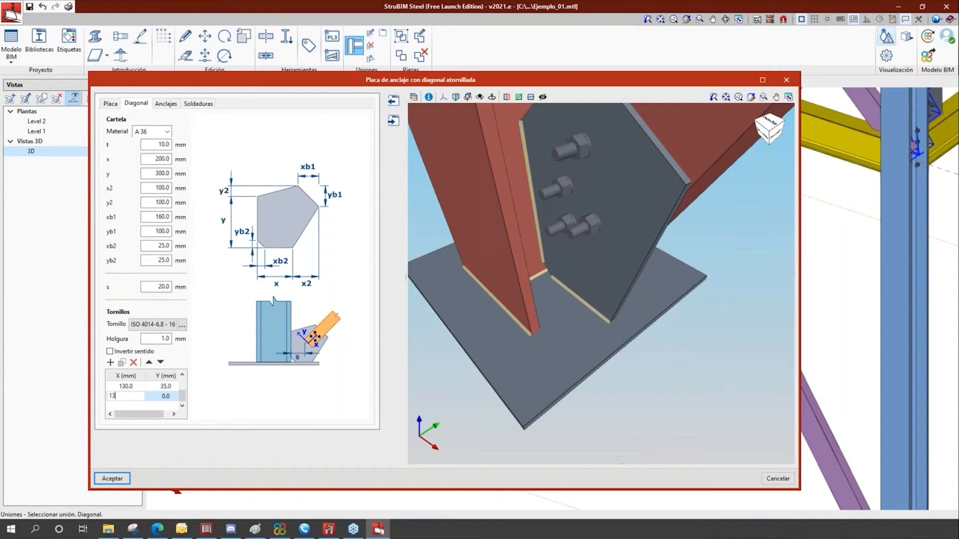
key("Tab")
type("-35")
key("Return")
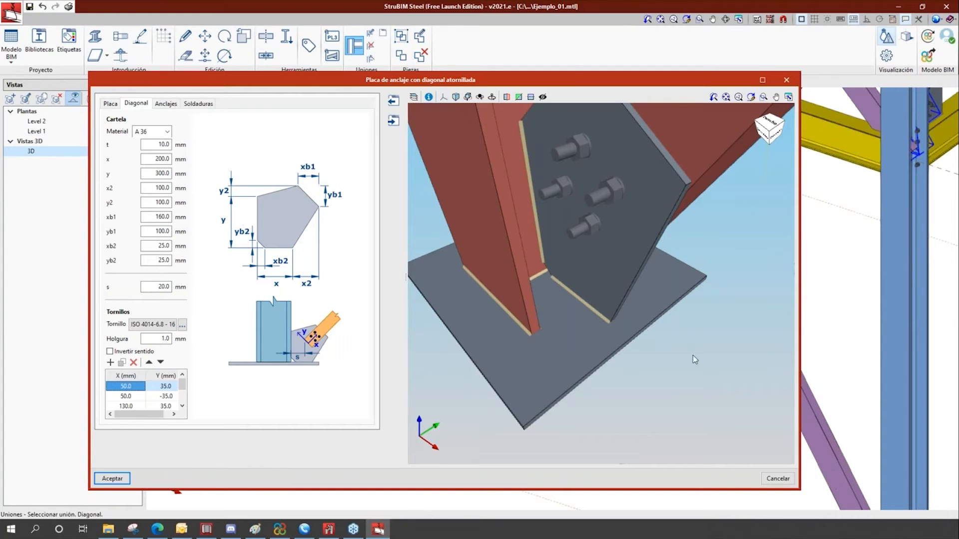
Compare both bolt orientations on the diagonal and enable Invertir sentido to reverse the bolts' direction.
middle_click_drag(653, 348, 709, 349)
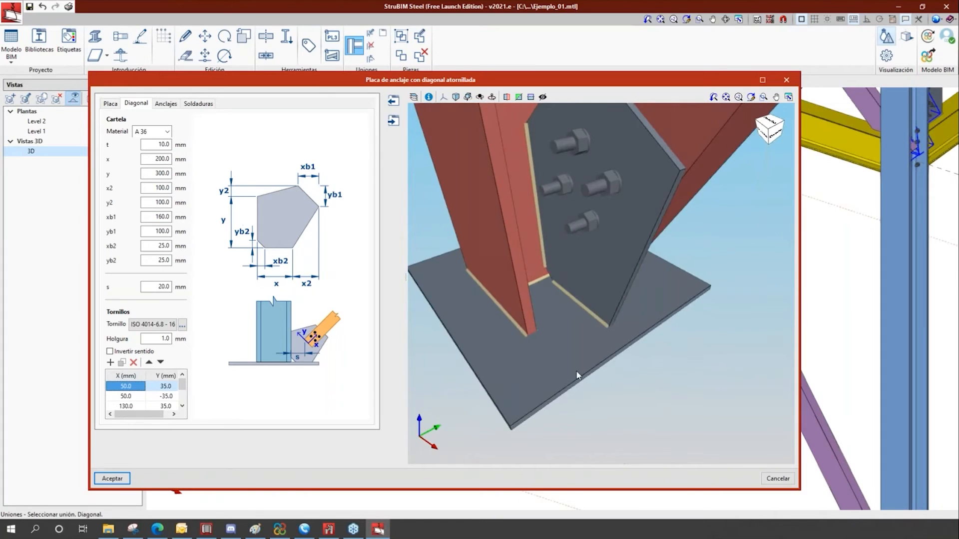
scroll(576, 371, "down", 3)
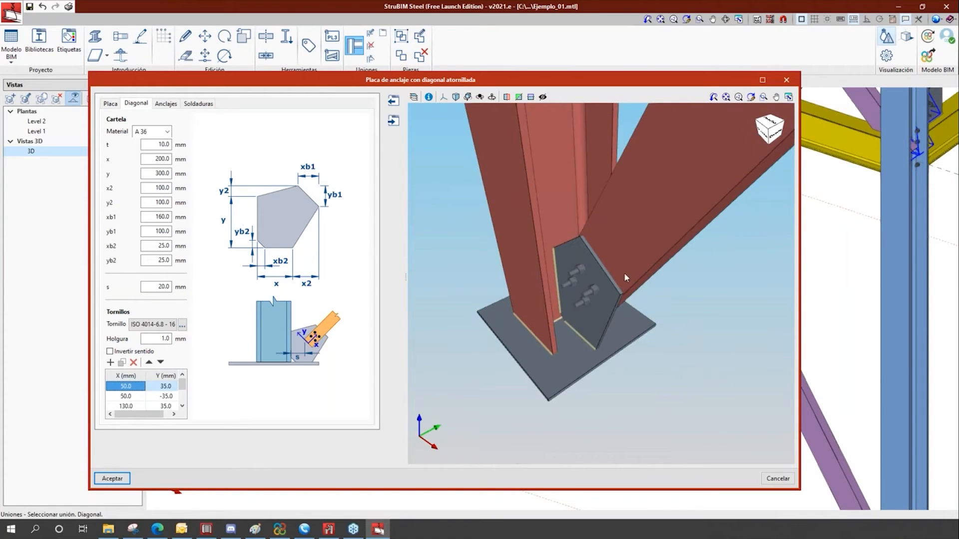
scroll(610, 294, "up", 2)
middle_click_drag(598, 285, 524, 281)
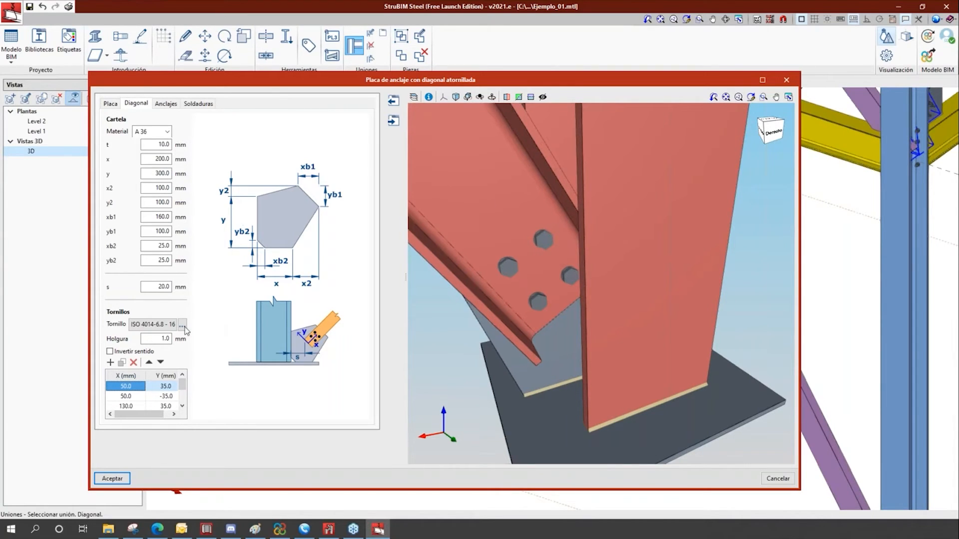
left_click(110, 352)
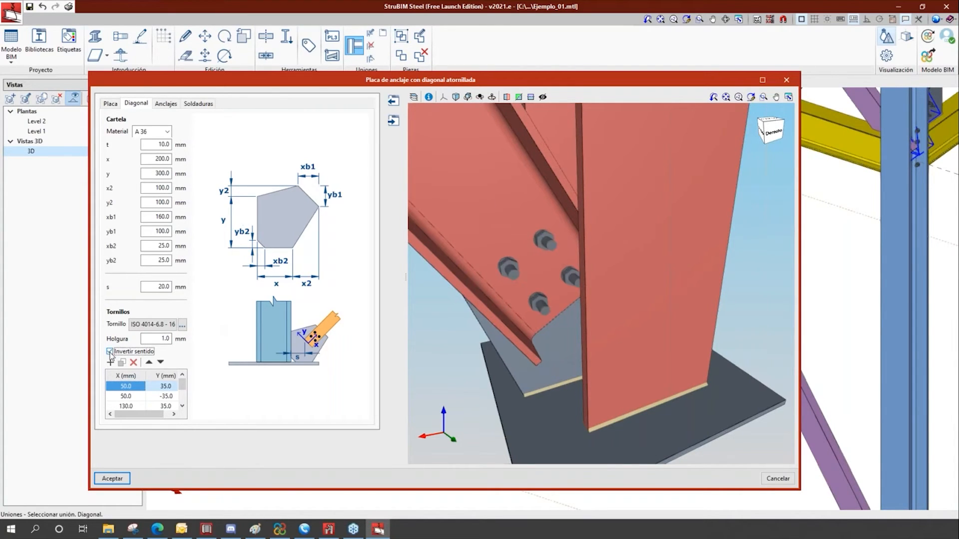
left_click(110, 352)
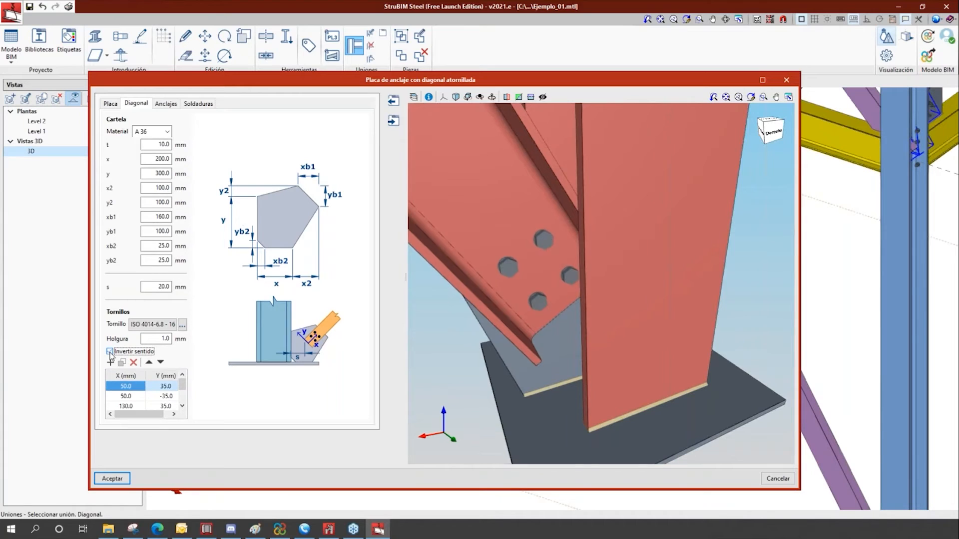
left_click(110, 351)
left_click(110, 352)
left_click(110, 352)
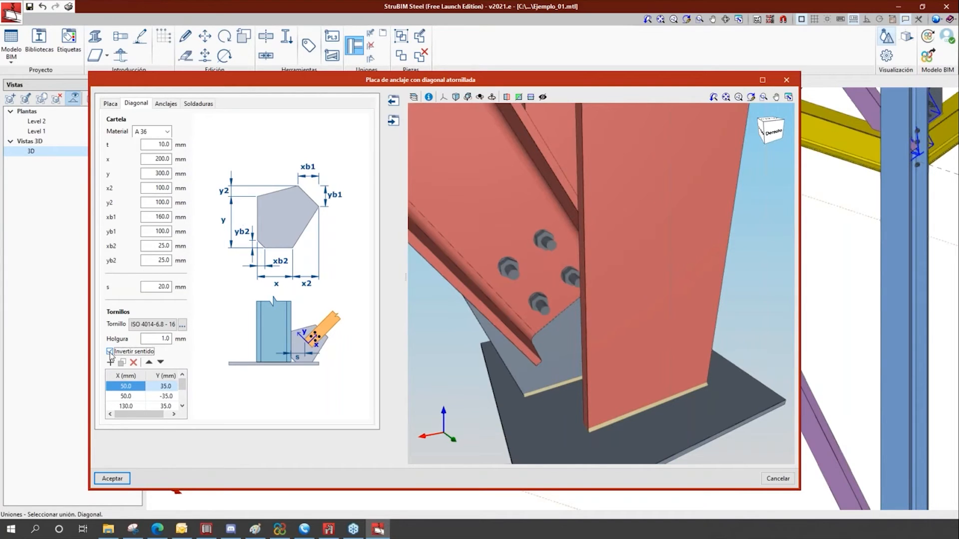
double_click(162, 339)
scroll(476, 358, "down", 4)
middle_click_drag(587, 343, 610, 345)
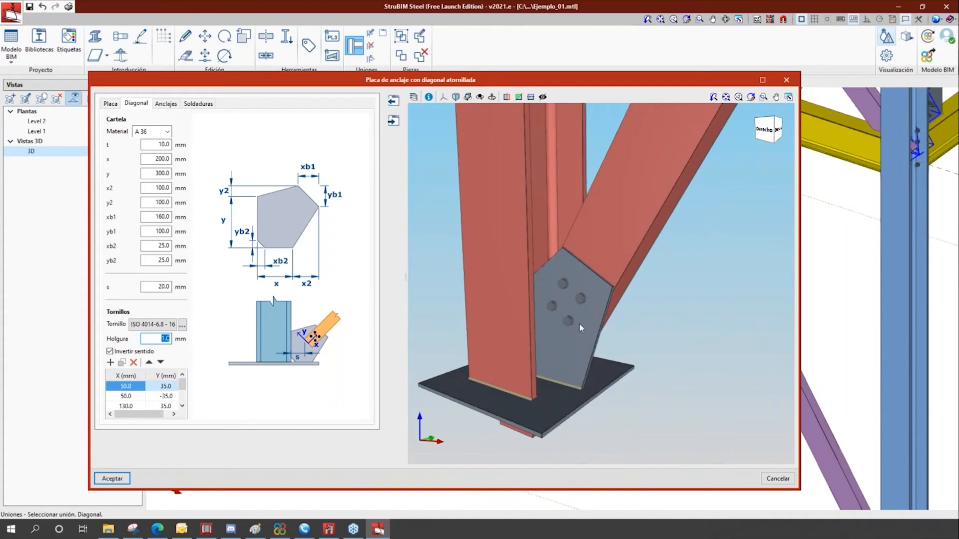
Add four anchor positions to the base plate's anchor table.
left_click(166, 103)
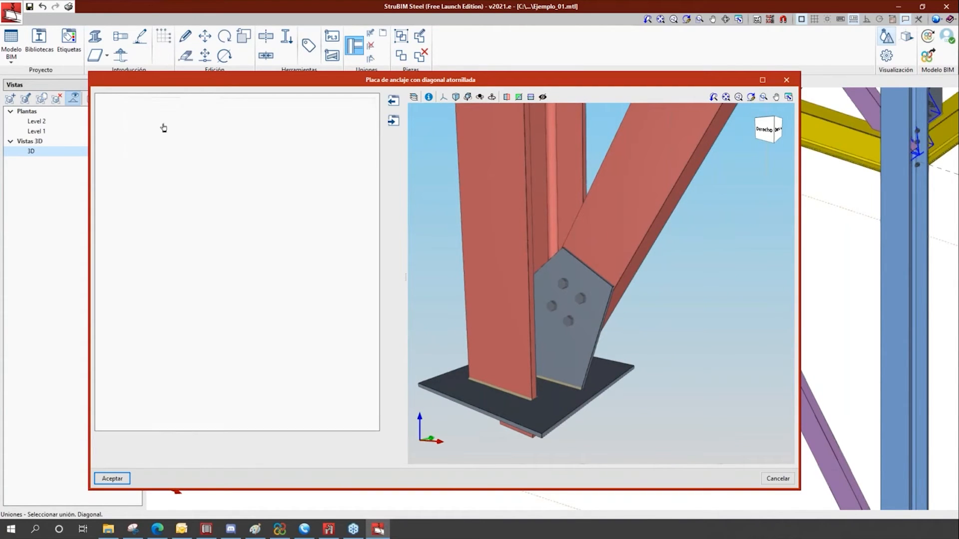
left_click(110, 120)
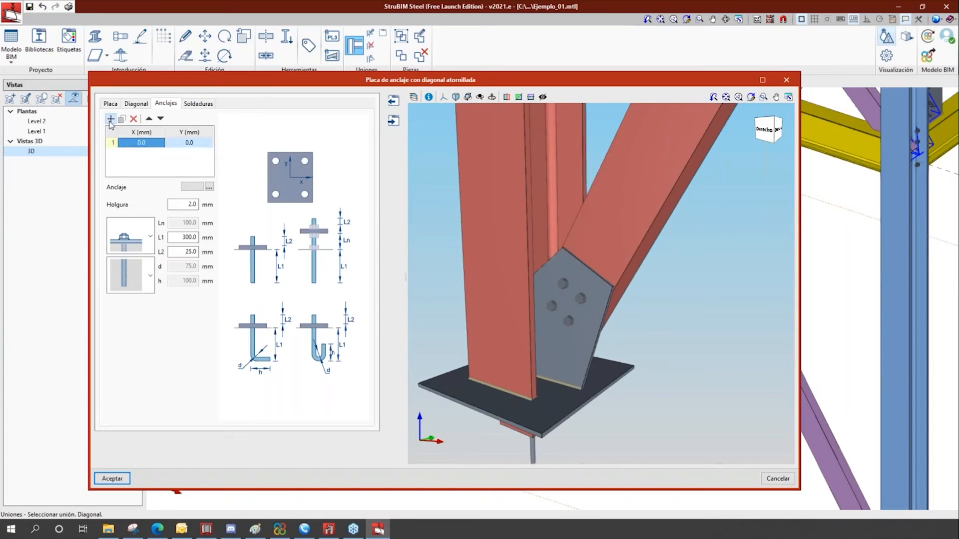
left_click(110, 119)
left_click(110, 120)
left_click(110, 120)
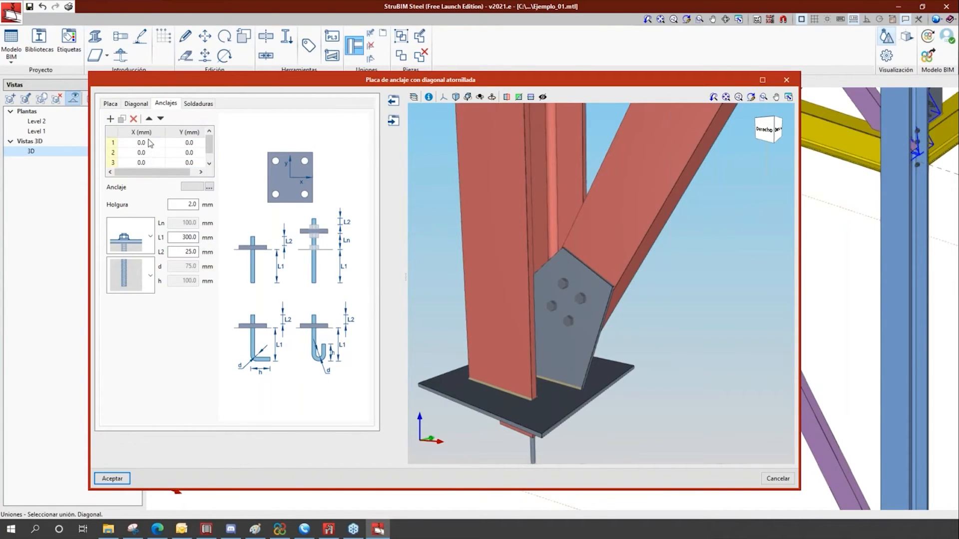
Place the first two anchors at X 160, Y 160 mm and X 160, Y -160 mm.
left_click(150, 144)
type("160")
key("Tab")
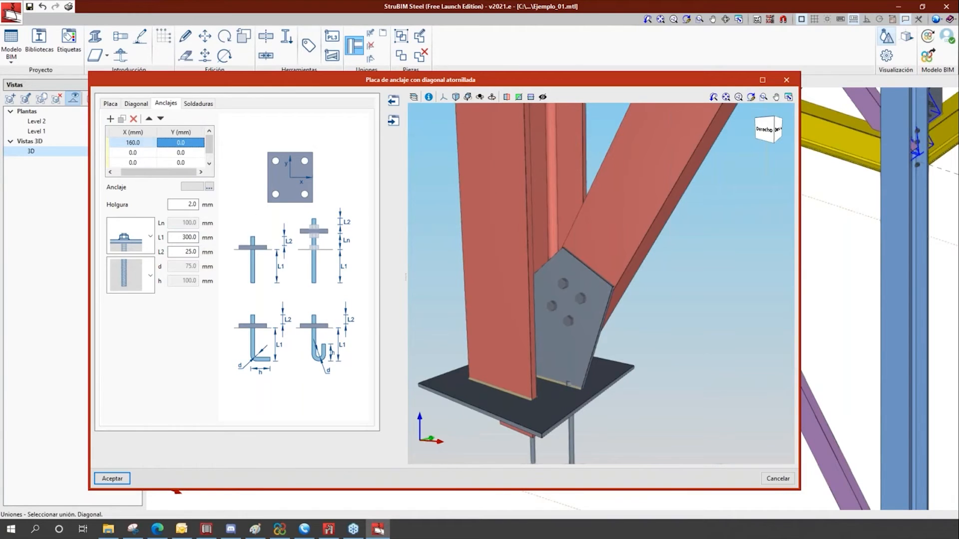
type("160")
key("Tab")
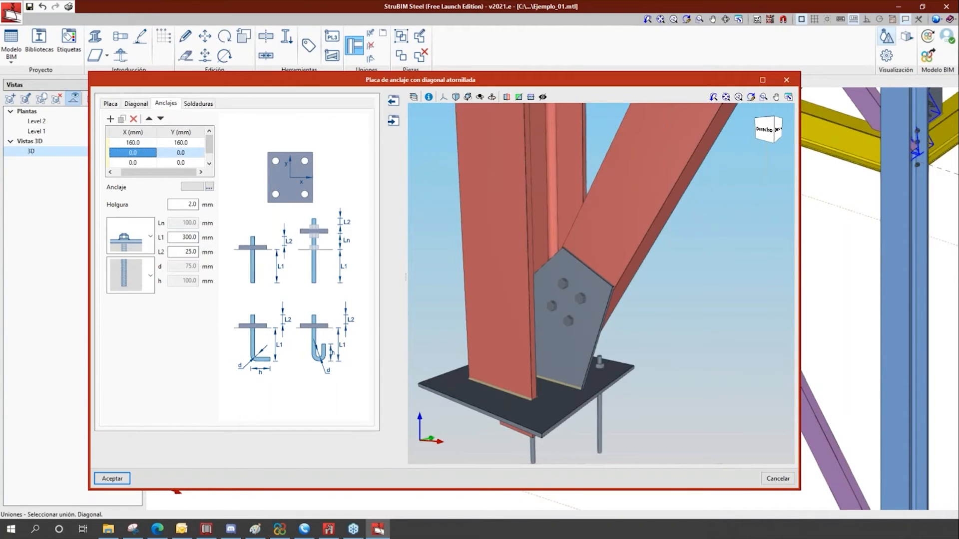
scroll(589, 332, "up", 6)
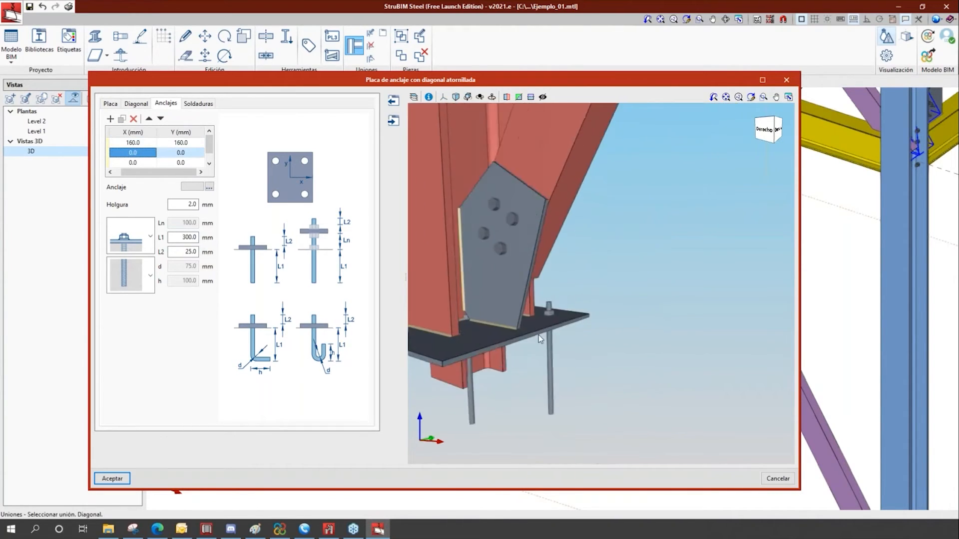
middle_click_drag(546, 325, 533, 299)
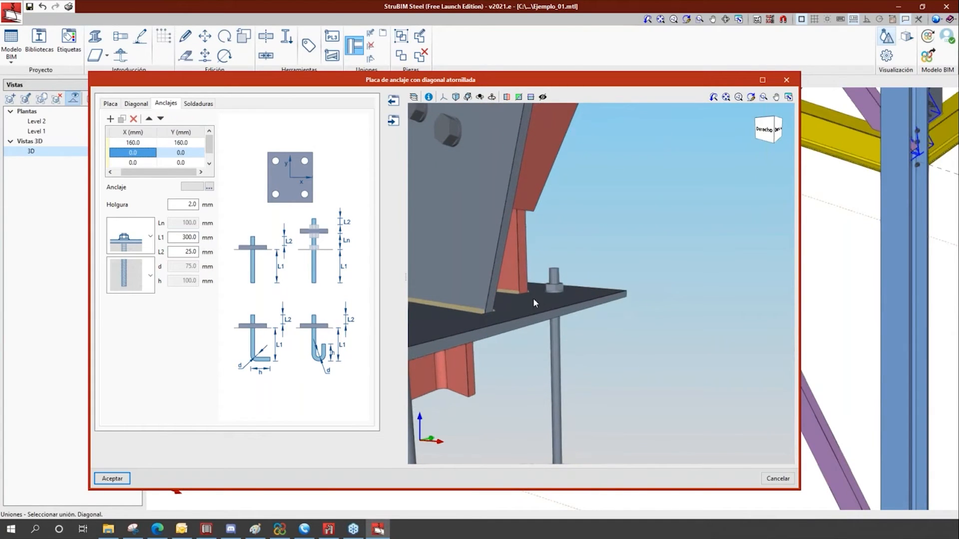
type("160")
key("Tab")
type("-160")
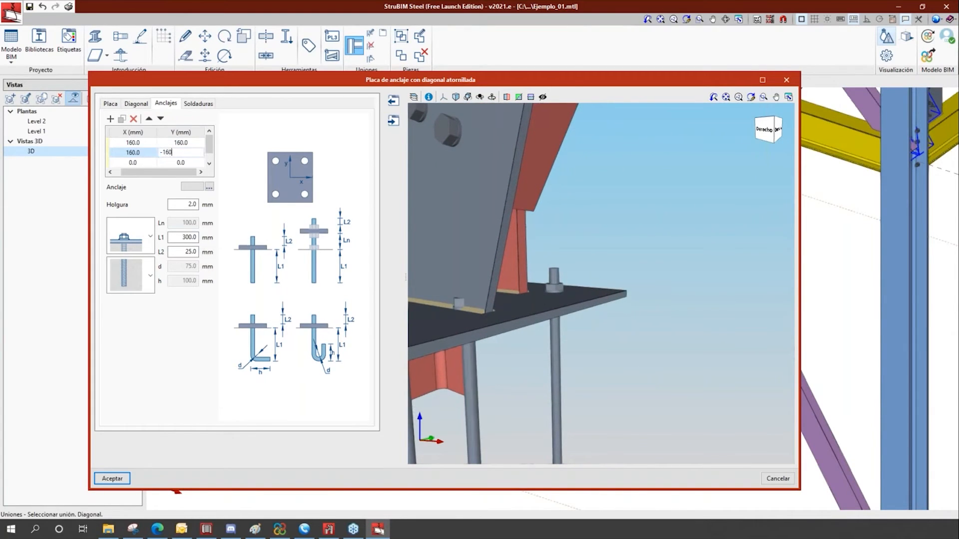
key("Tab")
Place the third and fourth anchors at X -160, Y 160 mm and X -160, Y -160 mm.
type("1")
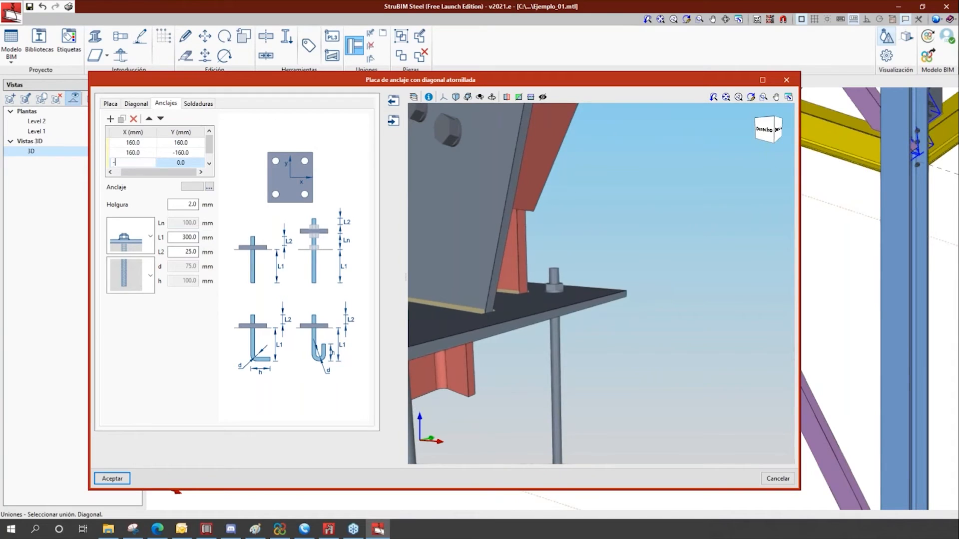
key("Tab")
type("160")
key("Tab")
type("-")
key("Tab")
type("-16")
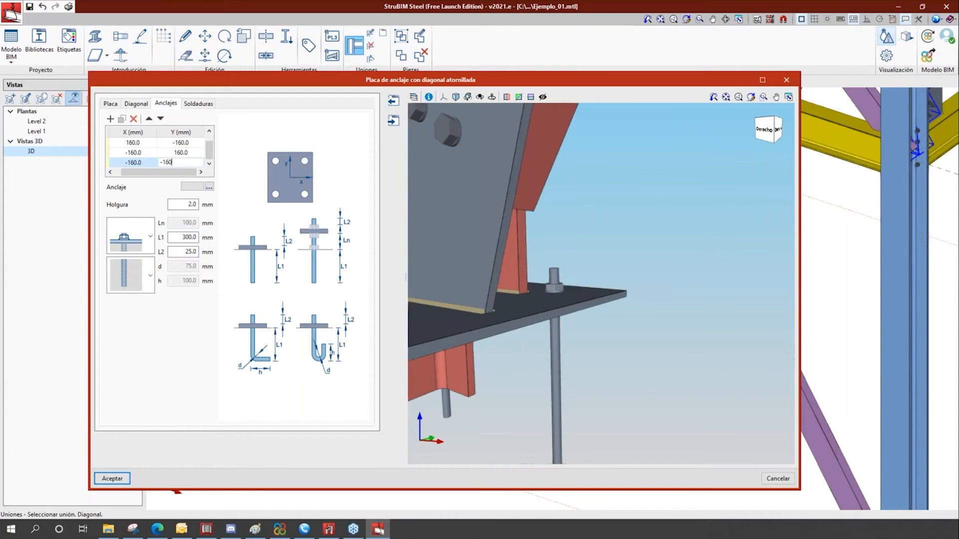
type("0")
key("Return")
Inspect the four anchors under the base plate and review the available upper fixing types.
scroll(592, 363, "down", 5)
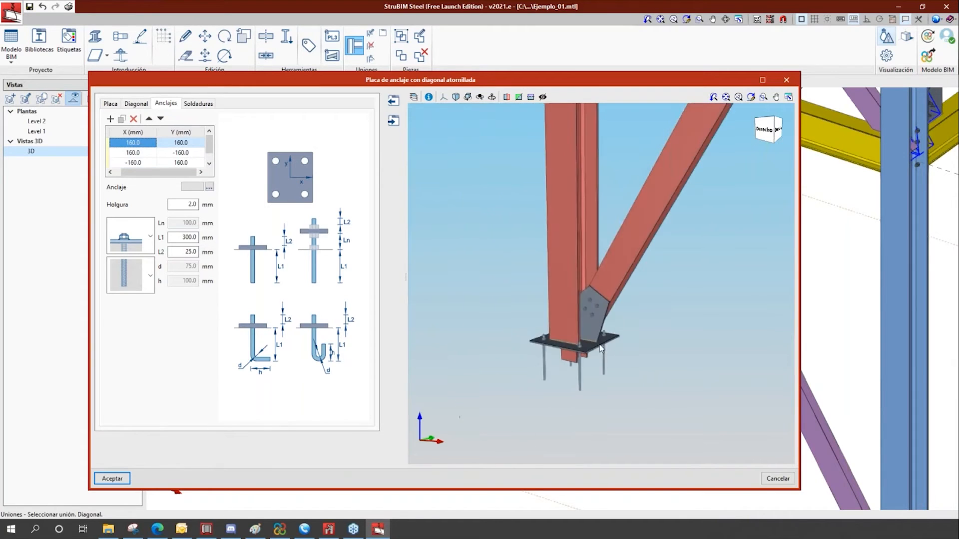
scroll(579, 360, "up", 3)
mouse_move(613, 344)
middle_mouse_down()
mouse_move(668, 336)
mouse_move(626, 344)
middle_mouse_up()
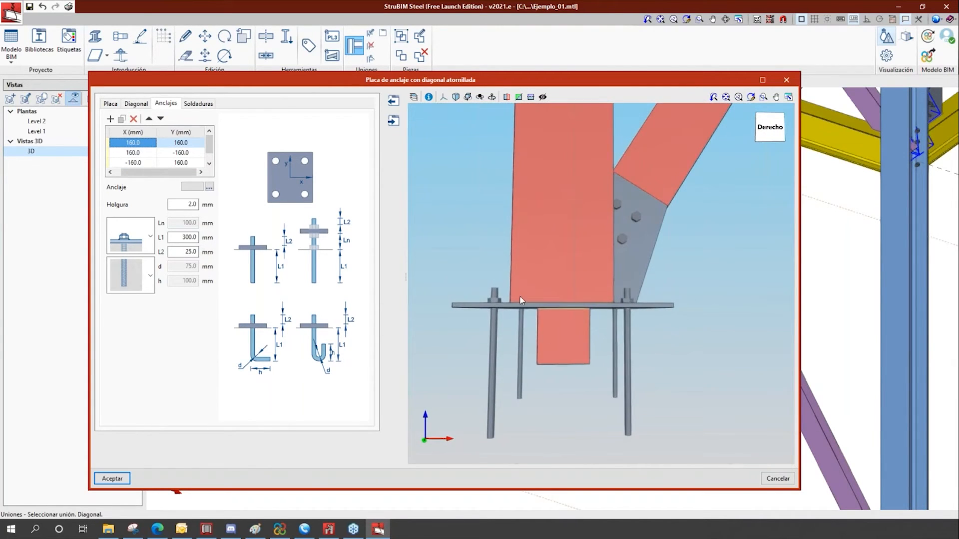
left_click(150, 236)
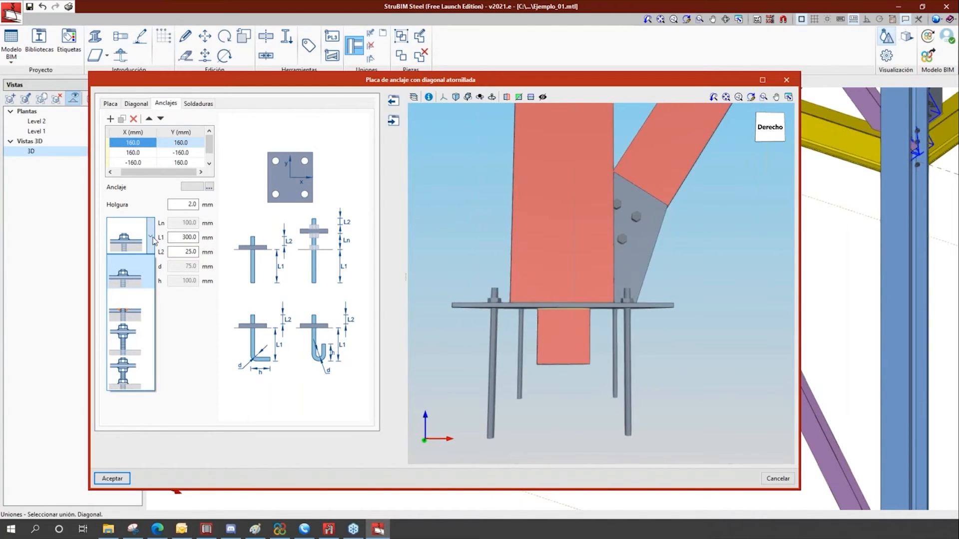
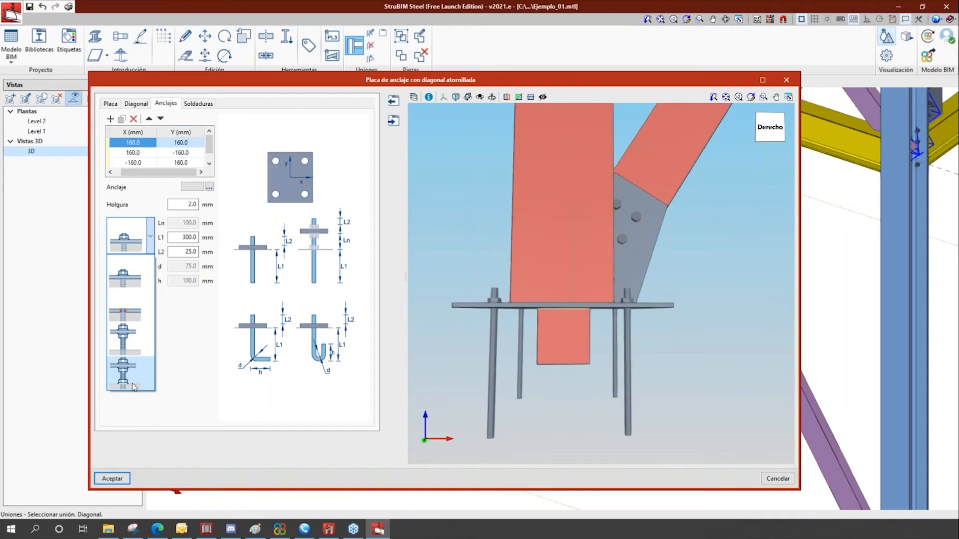
left_click(144, 360)
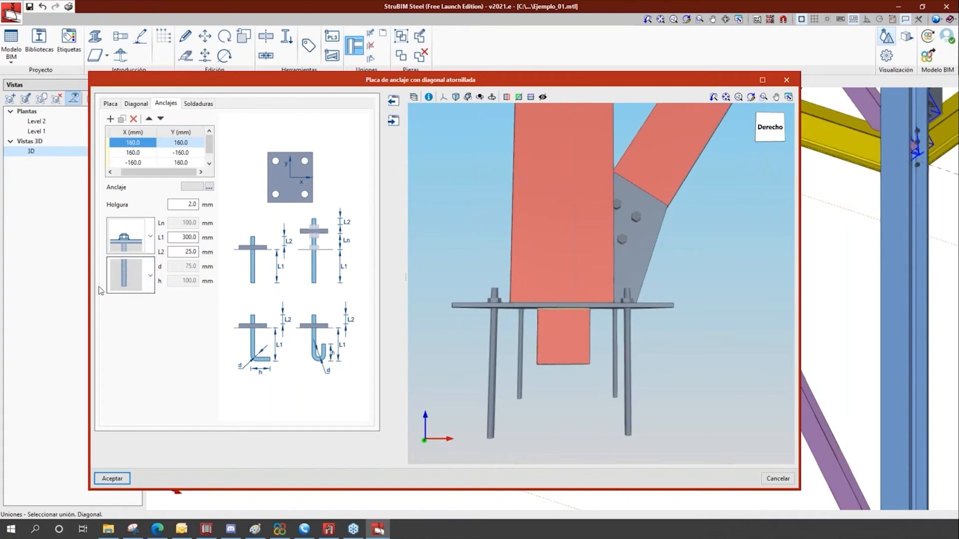
Compare the anchors' lower-end types with nuts, L bend and J hook, and choose the L-shaped bend.
left_click(151, 274)
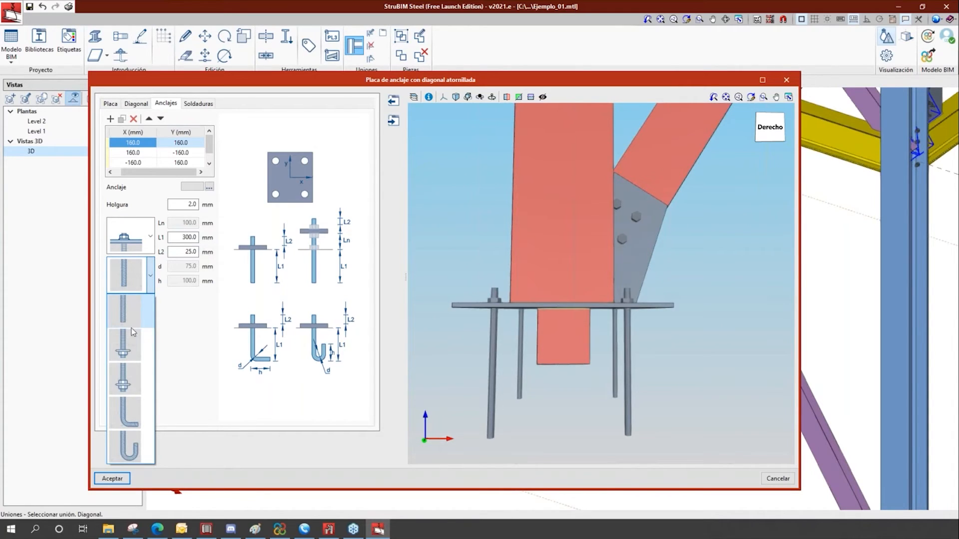
left_click(133, 354)
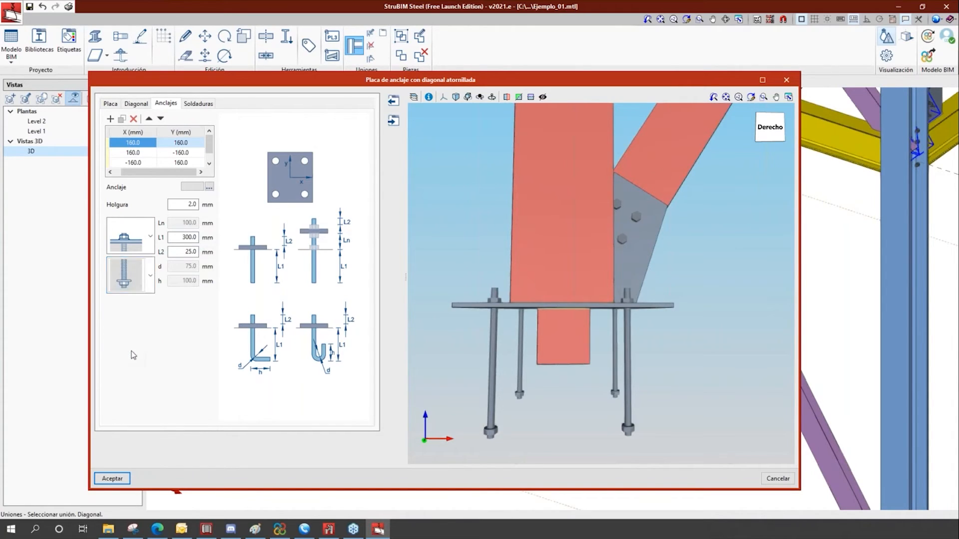
left_click(150, 289)
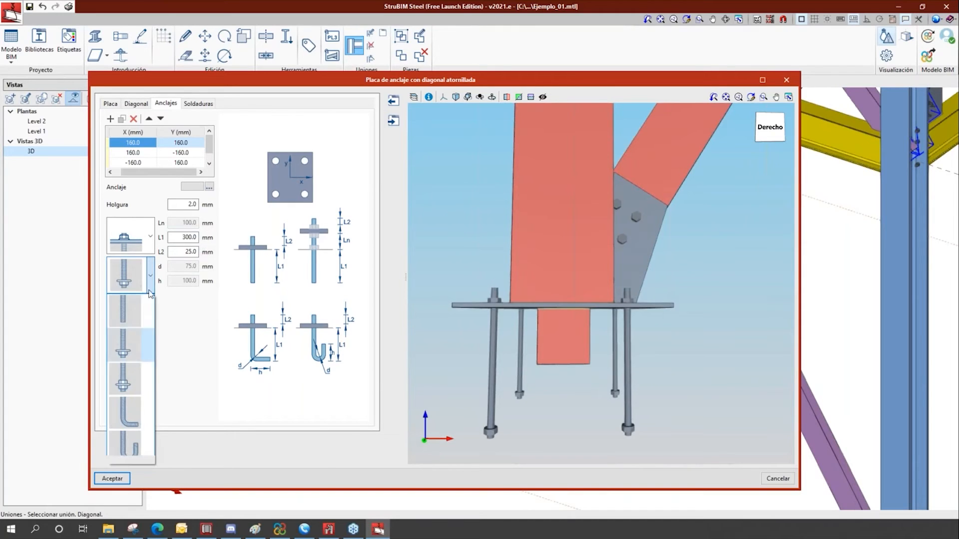
left_click(136, 379)
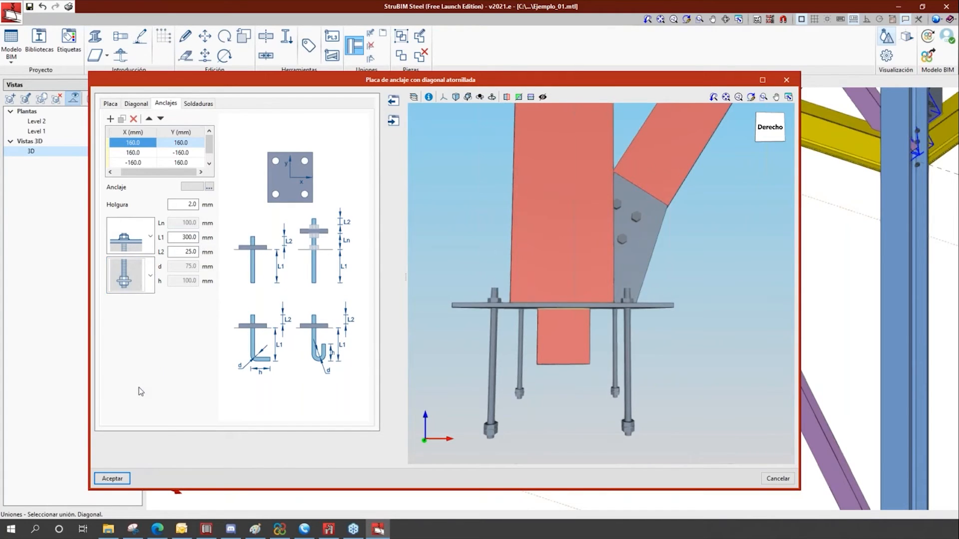
left_click(148, 286)
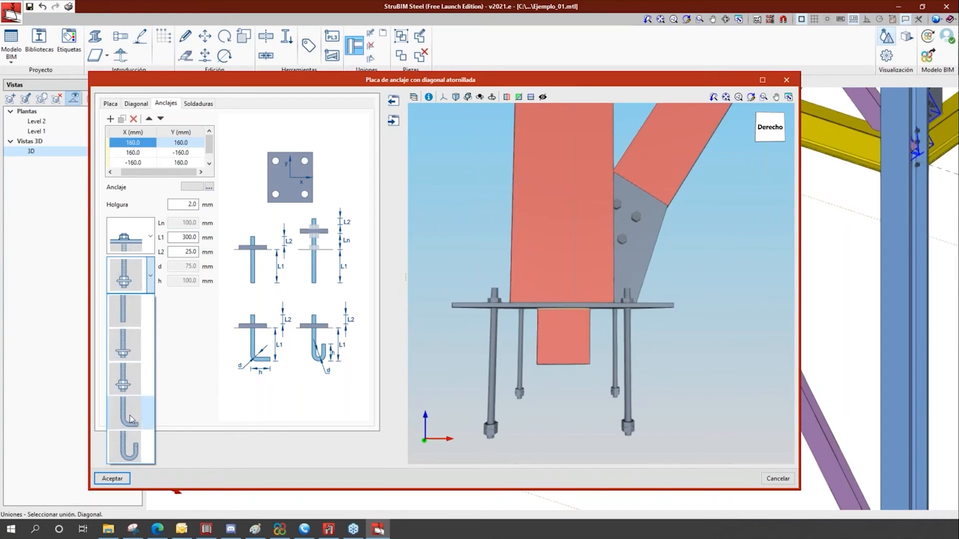
left_click(131, 419)
left_click(150, 291)
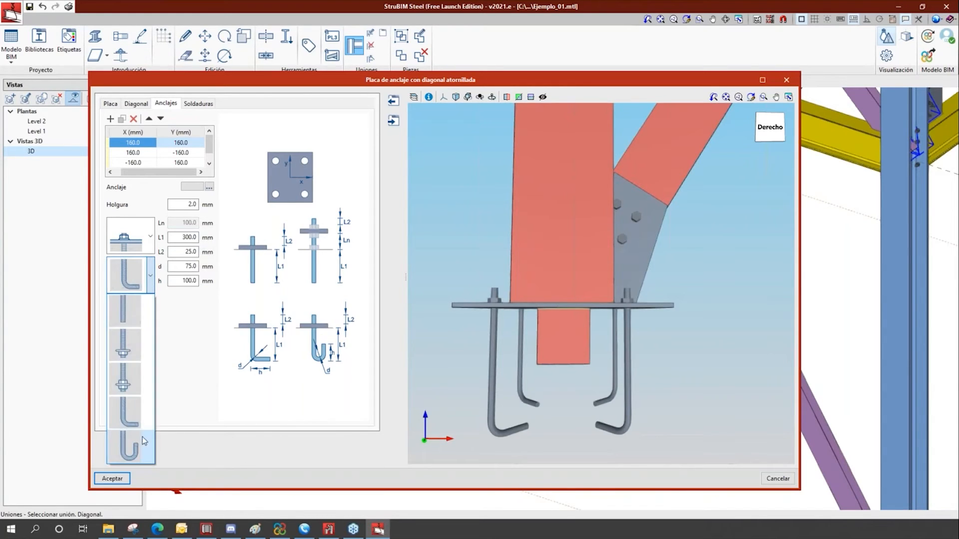
left_click(144, 440)
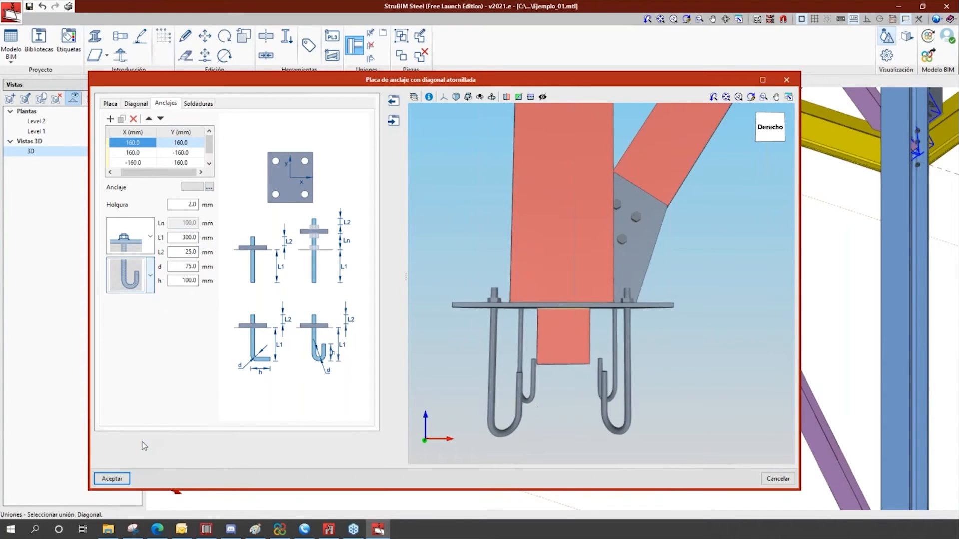
left_click(150, 275)
left_click(131, 412)
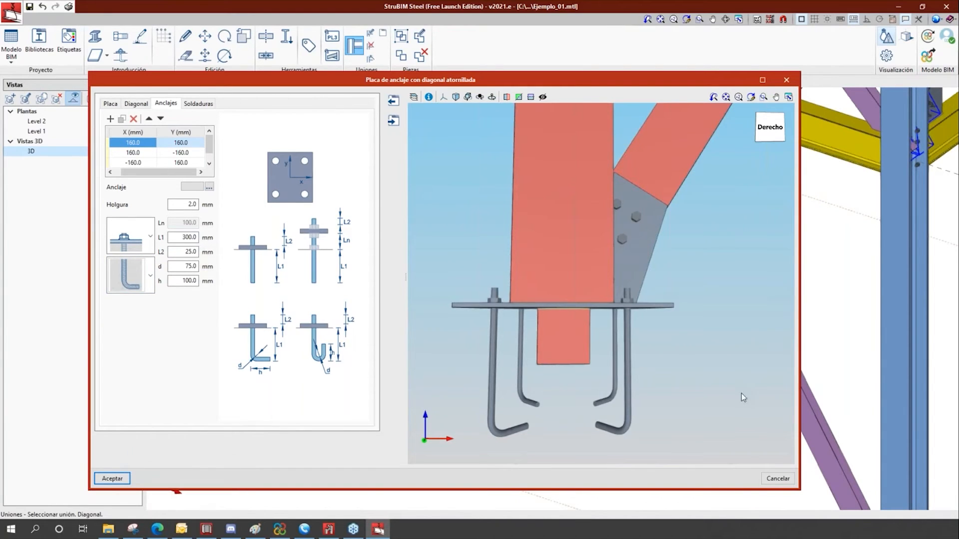
Set the anchors' length L1 below the base plate to 350 mm.
mouse_move(678, 394)
middle_mouse_down()
mouse_move(651, 398)
mouse_move(685, 411)
mouse_move(672, 399)
middle_mouse_up()
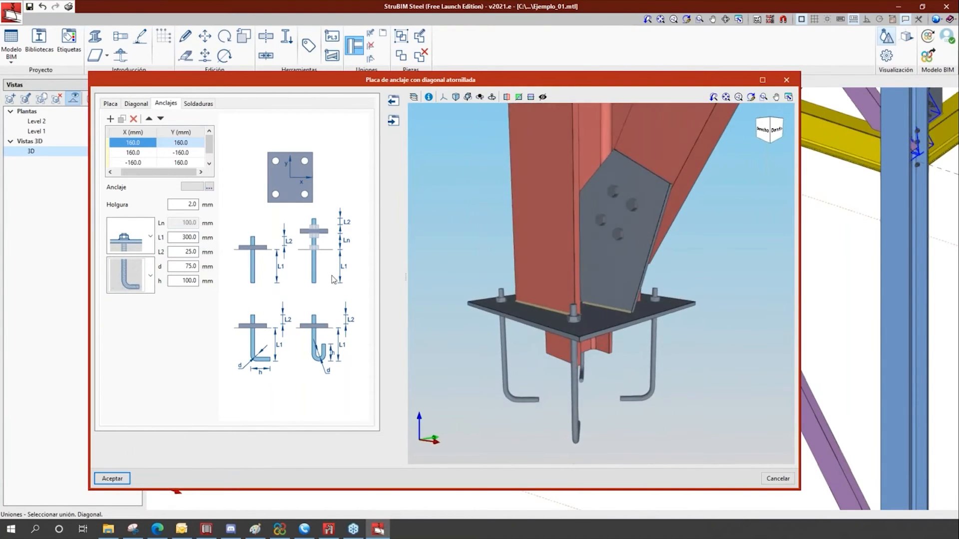
left_click(190, 238)
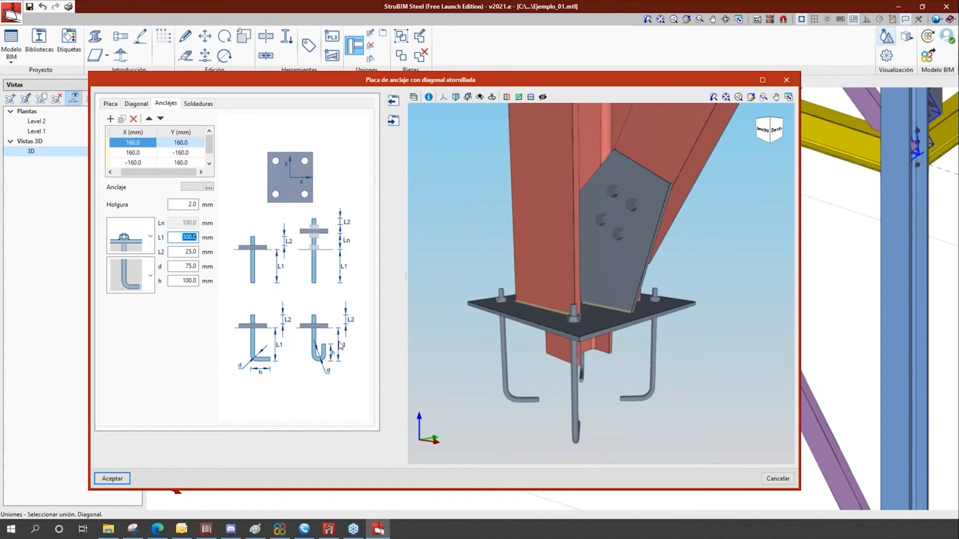
type("350")
key("Tab")
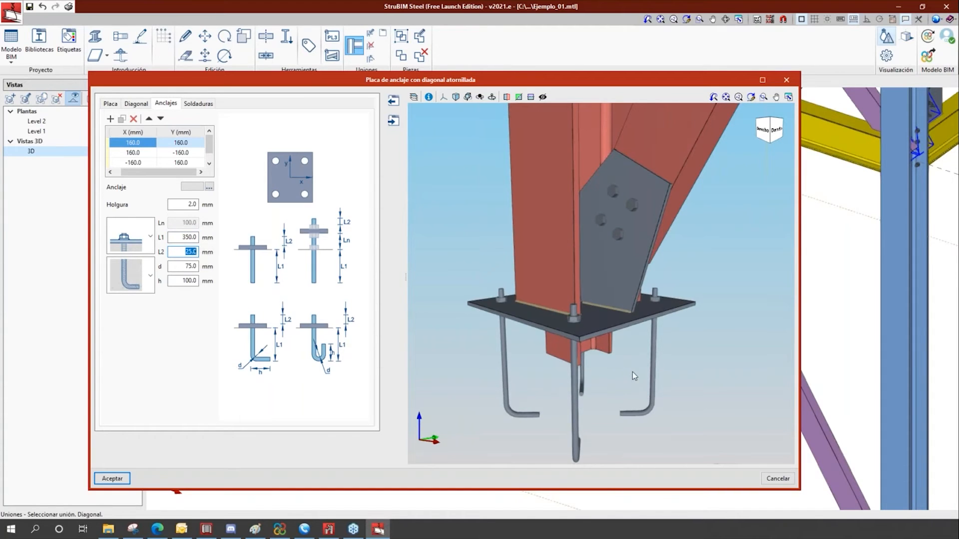
middle_click_drag(523, 352, 499, 368)
Review the weld type options and set weld 1, between the column and the base plate, to 6 mm.
left_click(200, 104)
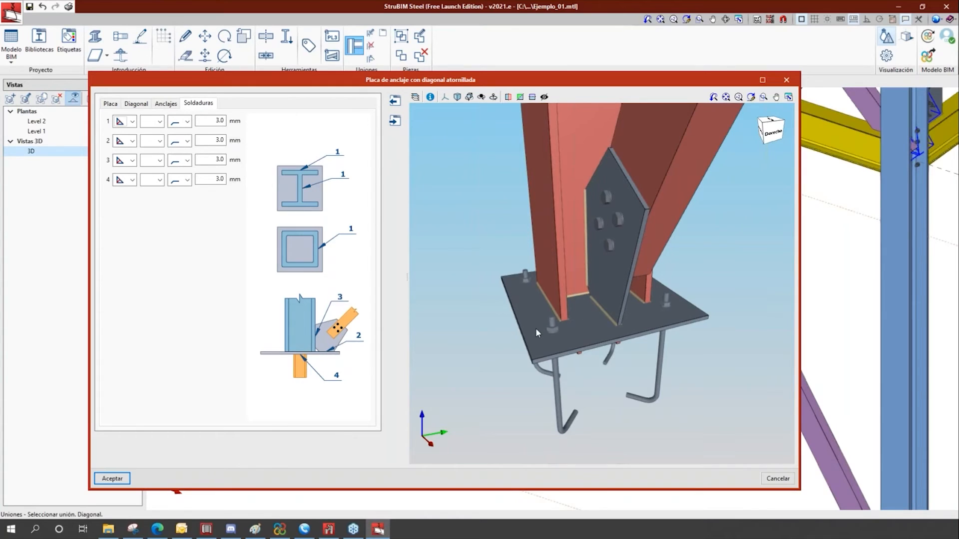
middle_click_drag(562, 303, 568, 325)
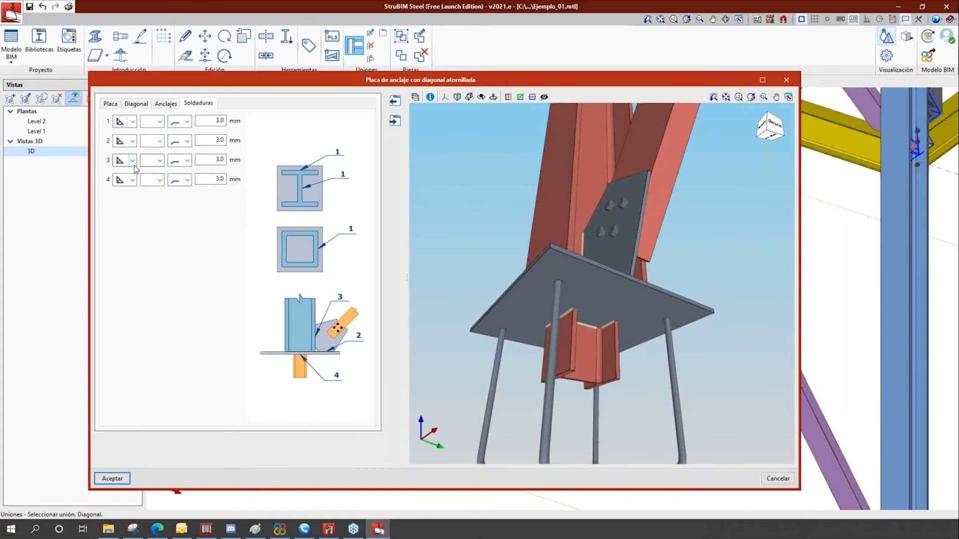
left_click(132, 122)
left_click(125, 133)
left_click(133, 141)
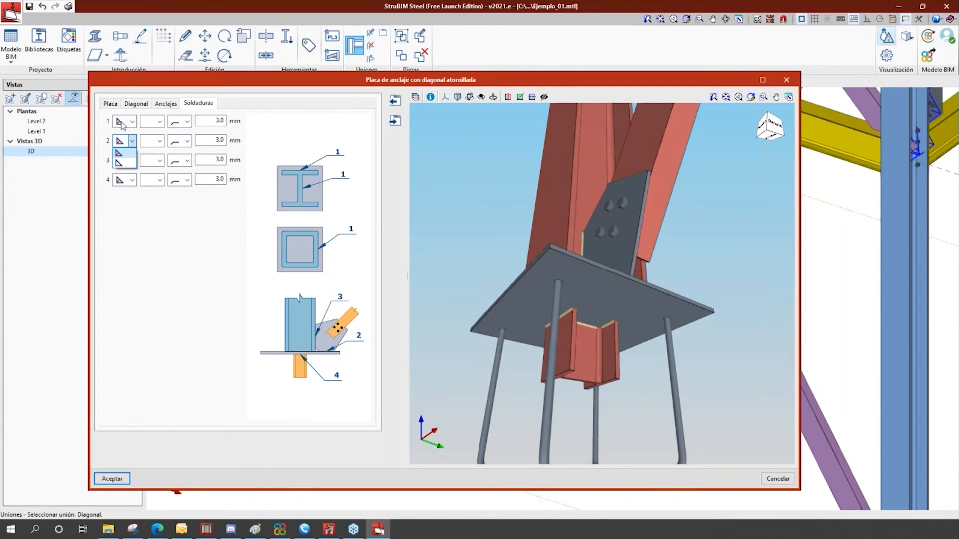
left_click(209, 123)
left_click_drag(210, 123, 249, 128)
middle_click_drag(620, 289, 591, 293)
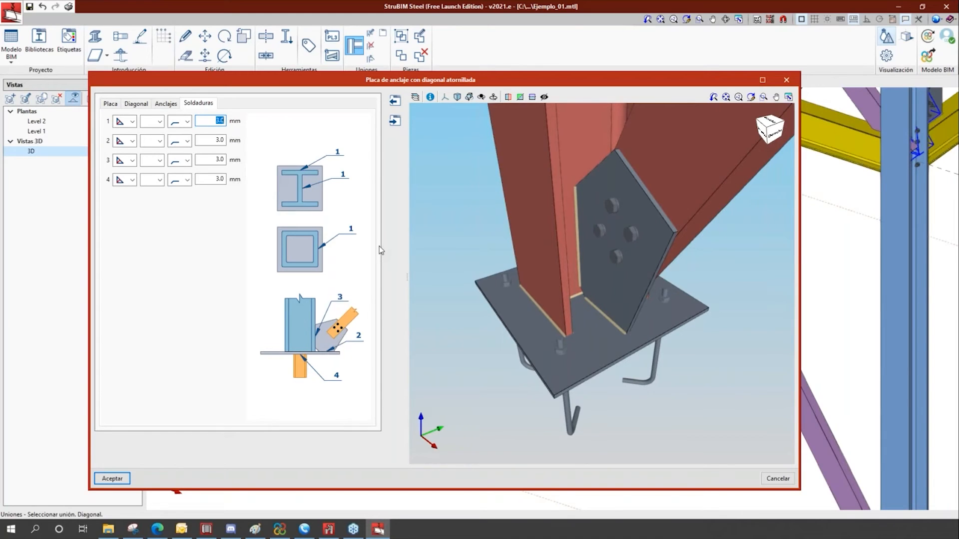
type("6")
key("Tab")
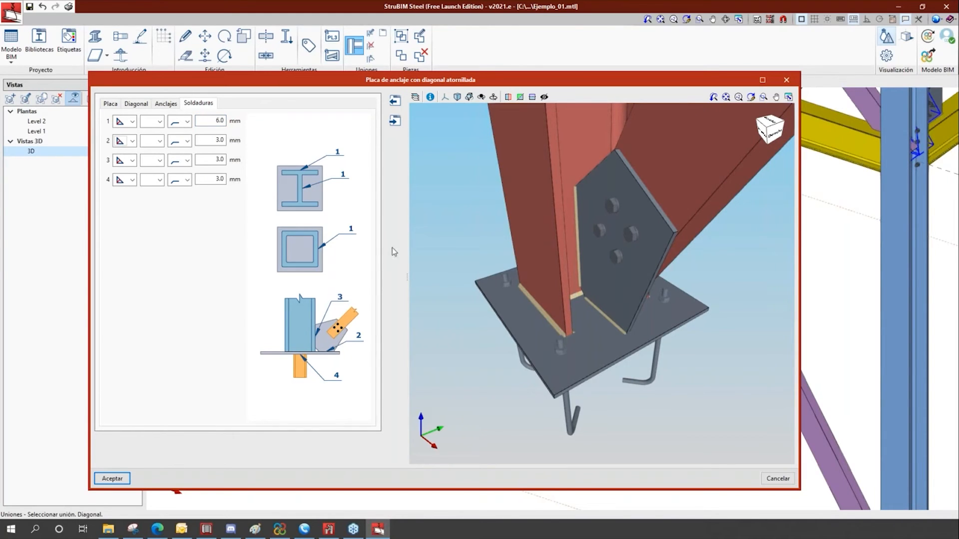
Set welds 2 and 3, joining the gusset plate to the base plate and column, to 5 mm.
double_click(216, 144)
type("5.0")
double_click(215, 159)
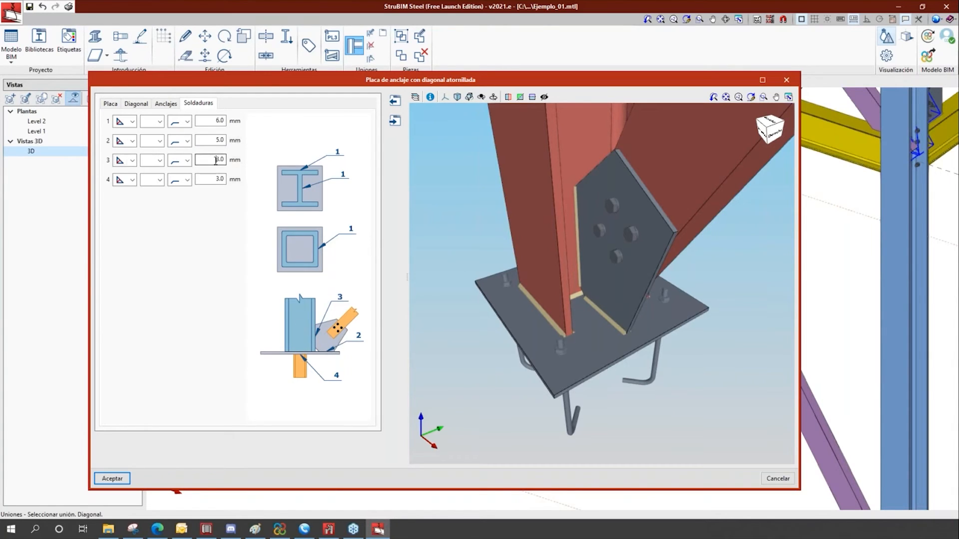
type("5")
key("Tab")
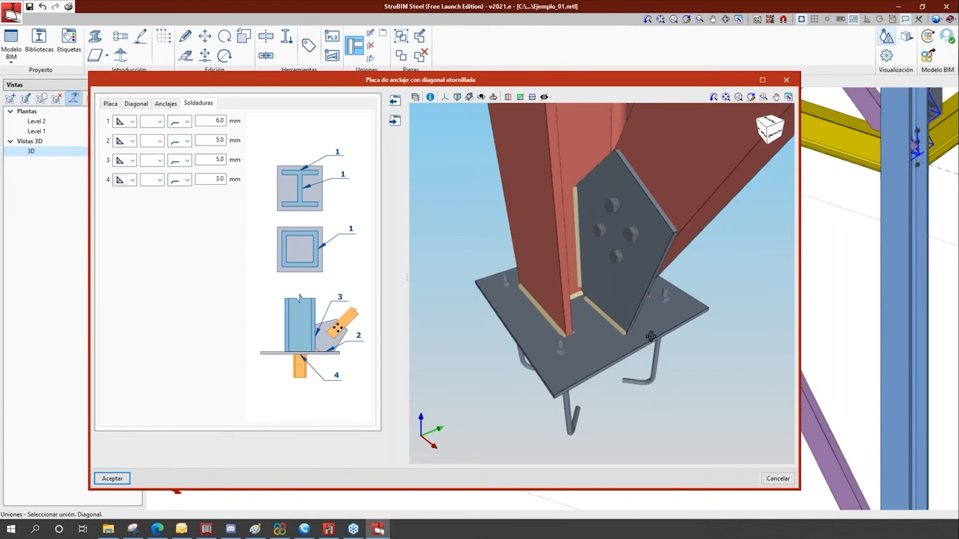
Set weld 4, between the shear key and the base plate, to 5 mm and accept the connection.
middle_click_drag(650, 335, 649, 290, "shift")
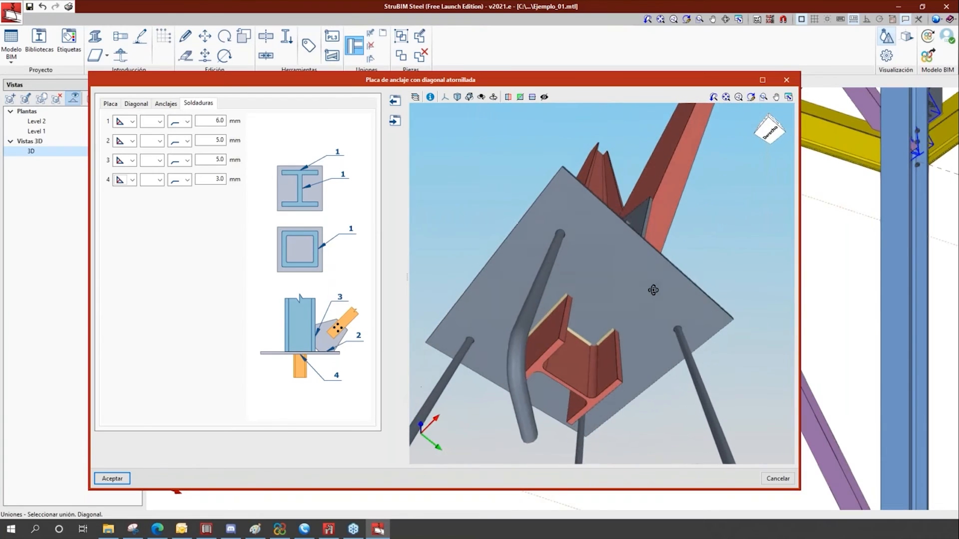
double_click(220, 180)
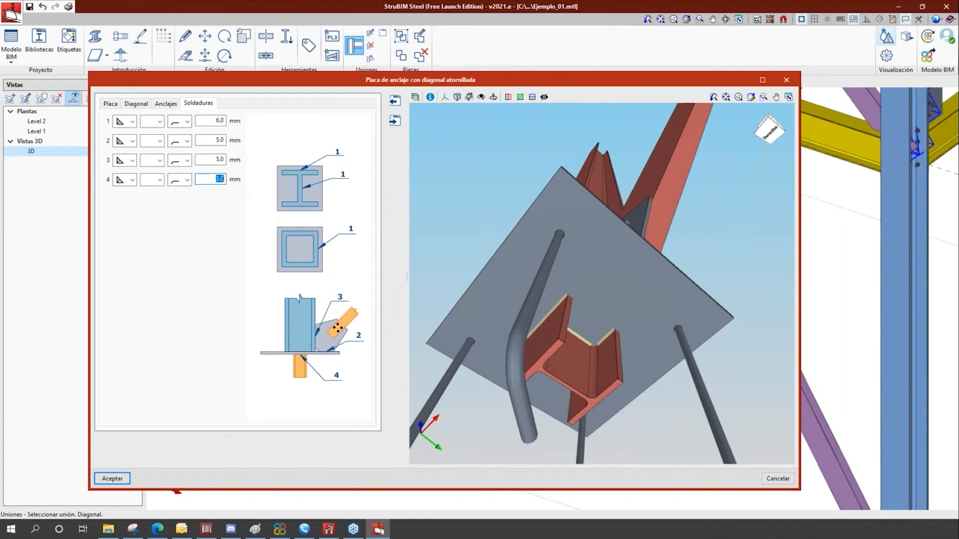
type("5")
key("Tab")
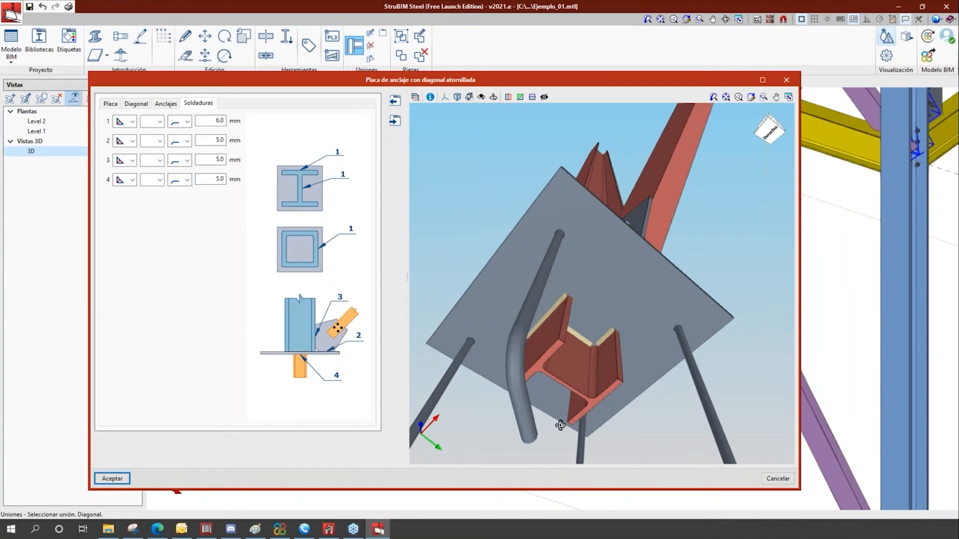
middle_click_drag(556, 424, 578, 487, "shift")
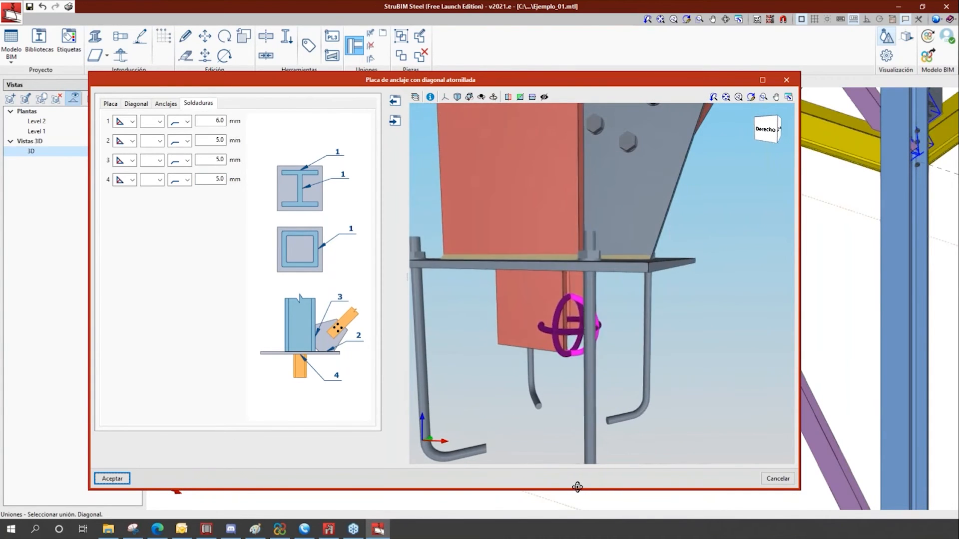
left_click(112, 478)
Insert the same anchor plate with bolted diagonal at the remaining front column base, using its column and diagonal, and accept the existing settings.
scroll(350, 404, "down", 3)
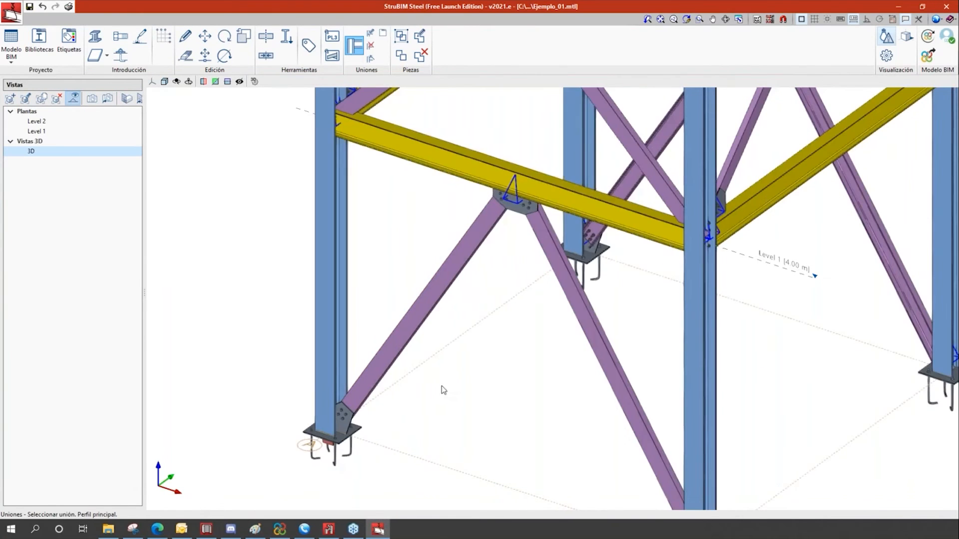
scroll(309, 365, "down", 2)
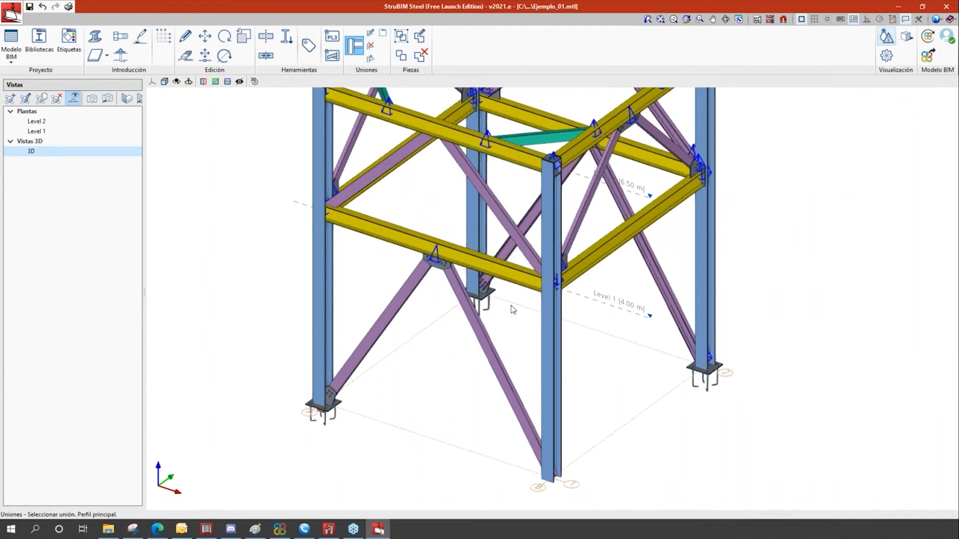
left_click(553, 436)
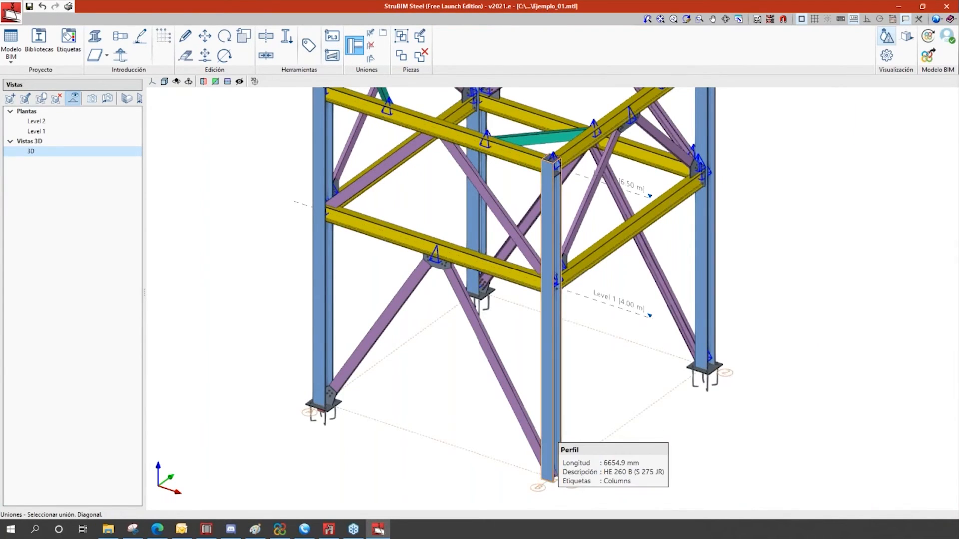
left_click(529, 439)
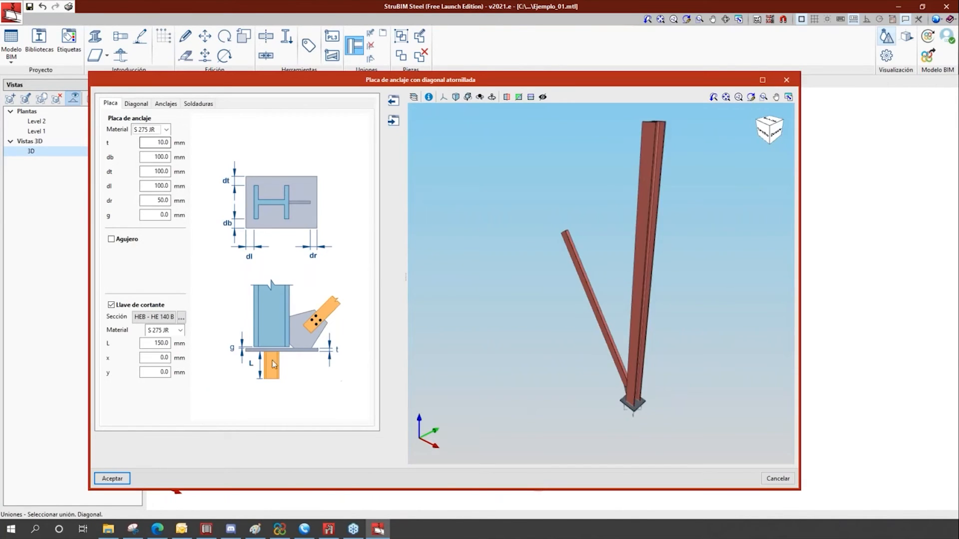
scroll(750, 427, "up", 2)
scroll(579, 404, "up", 7)
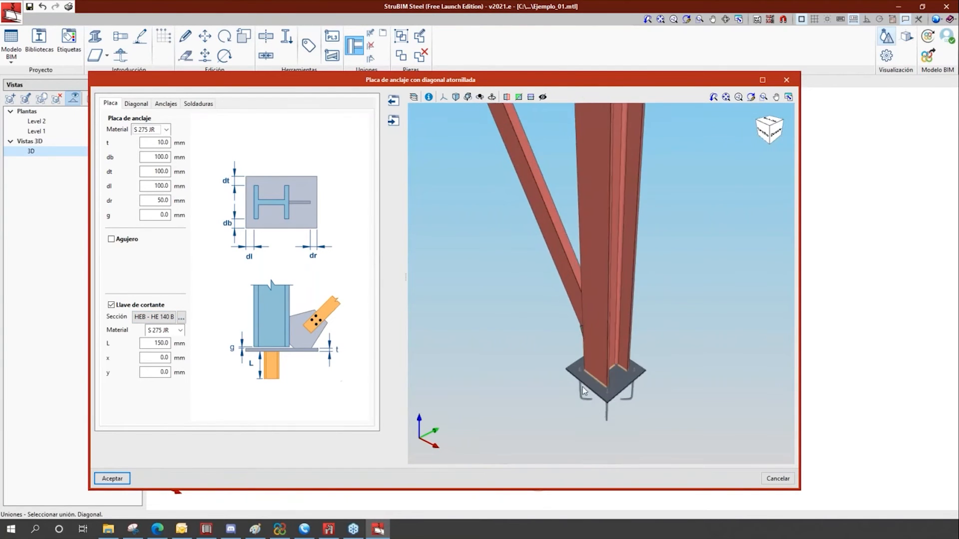
middle_click_drag(644, 386, 674, 307)
scroll(645, 283, "down", 6)
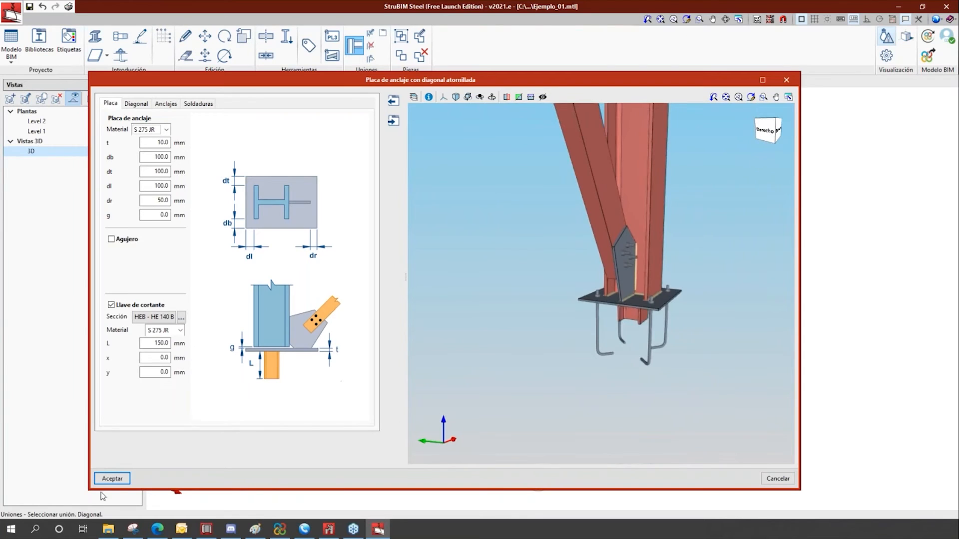
left_click(116, 482)
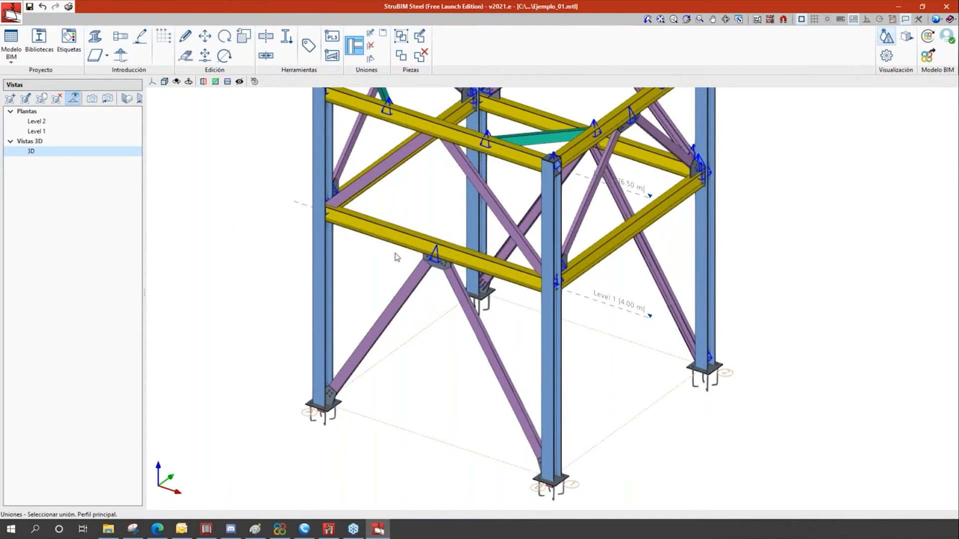
middle_click_drag(419, 220, 442, 261)
scroll(433, 192, "up", 4)
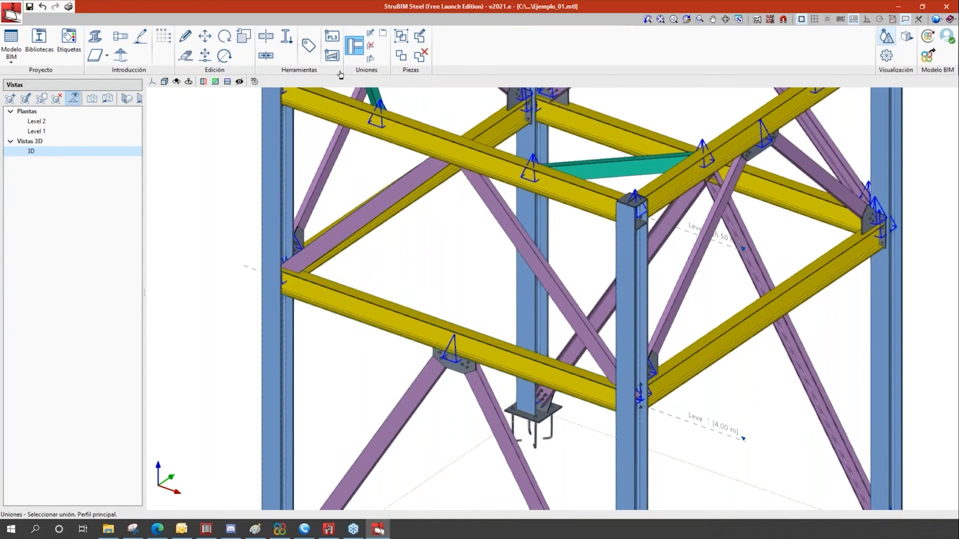
Start a bolted main profile and diagonal connection between the front Level 1 beam and the diagonal meeting its end without a gusset.
left_click(356, 54)
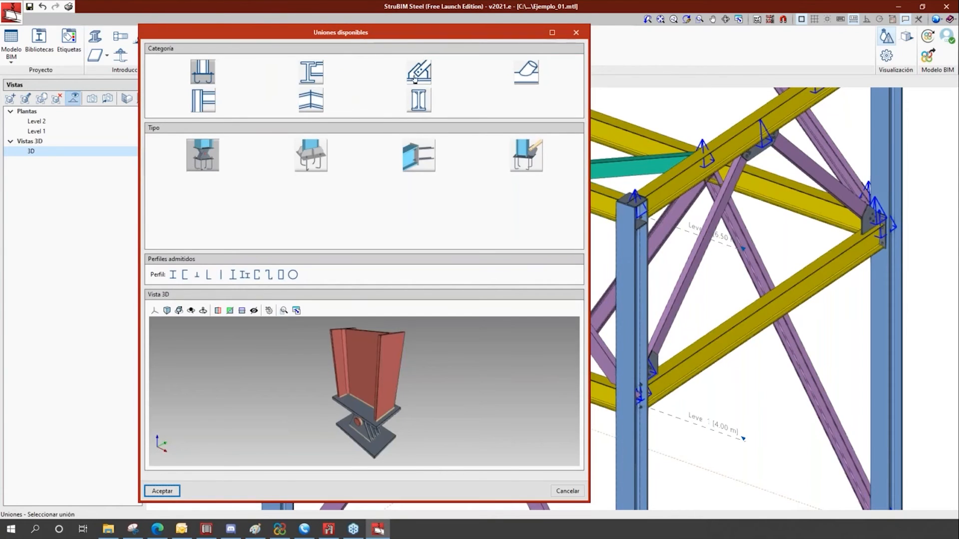
left_click(414, 78)
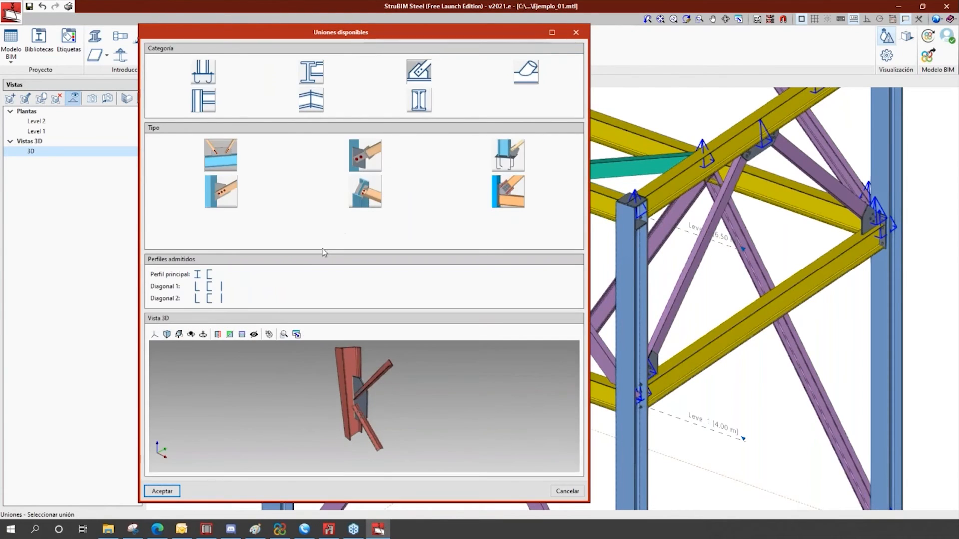
left_click(222, 194)
left_click_drag(353, 438, 389, 425)
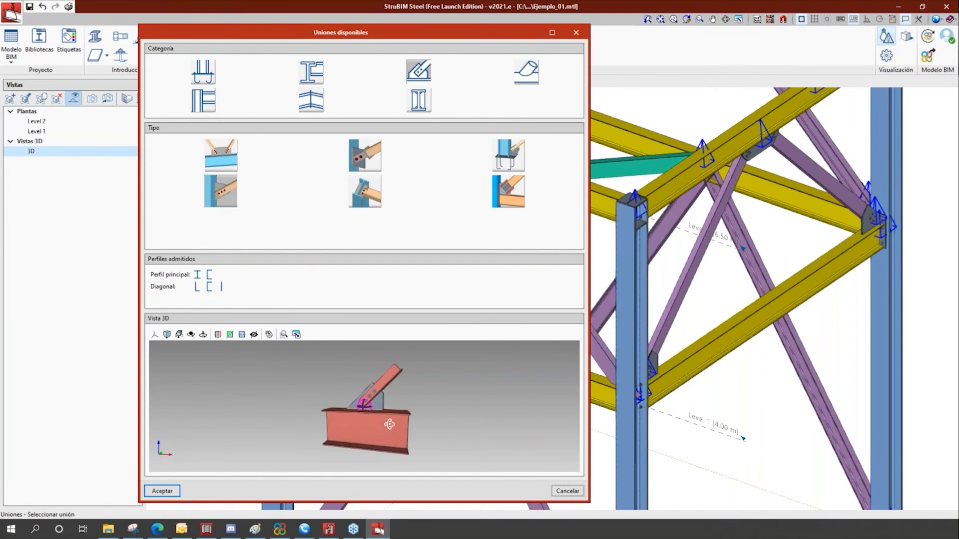
scroll(332, 386, "up", 6)
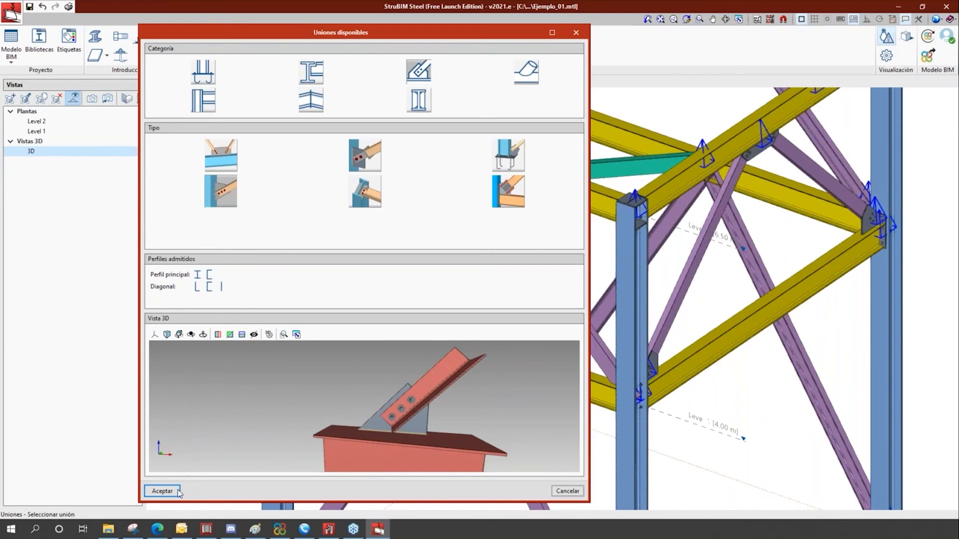
left_click(162, 491)
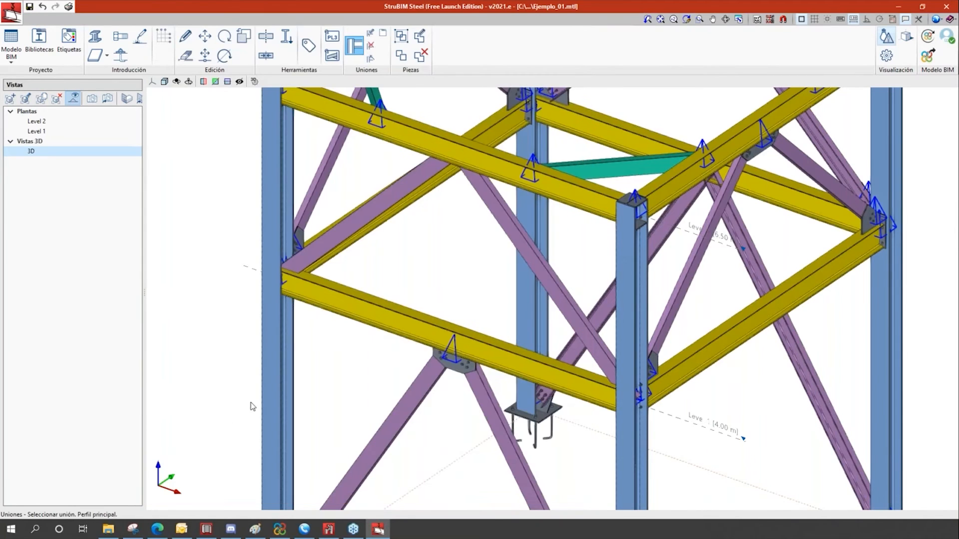
left_click(339, 298)
left_click(348, 233)
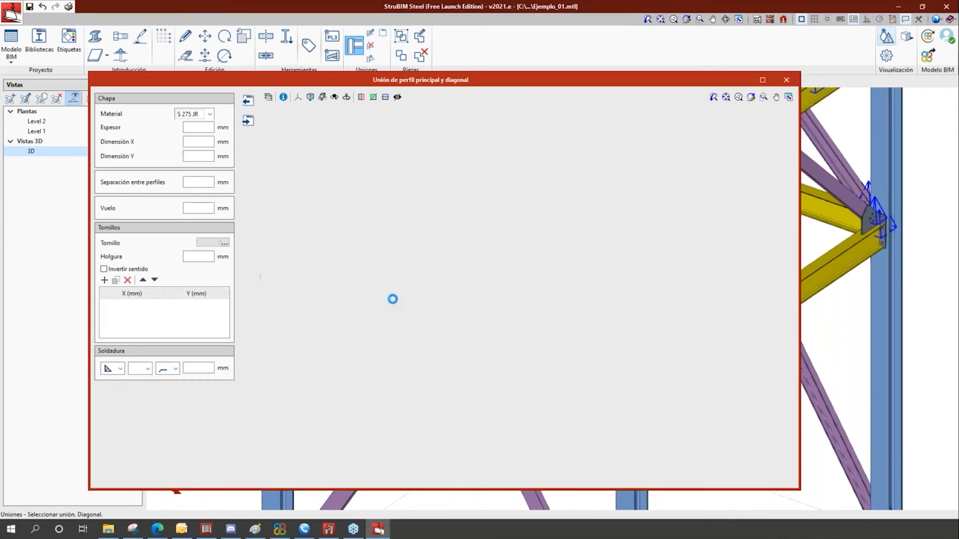
Set the gusset plate dimensions to 480 mm in X and 350 mm in Y.
scroll(430, 294, "up", 5)
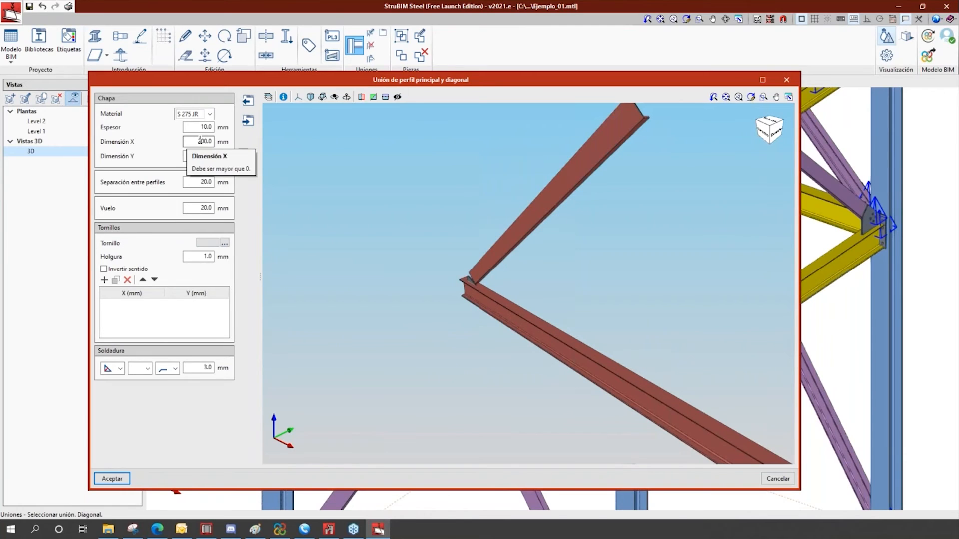
double_click(199, 140)
type("480")
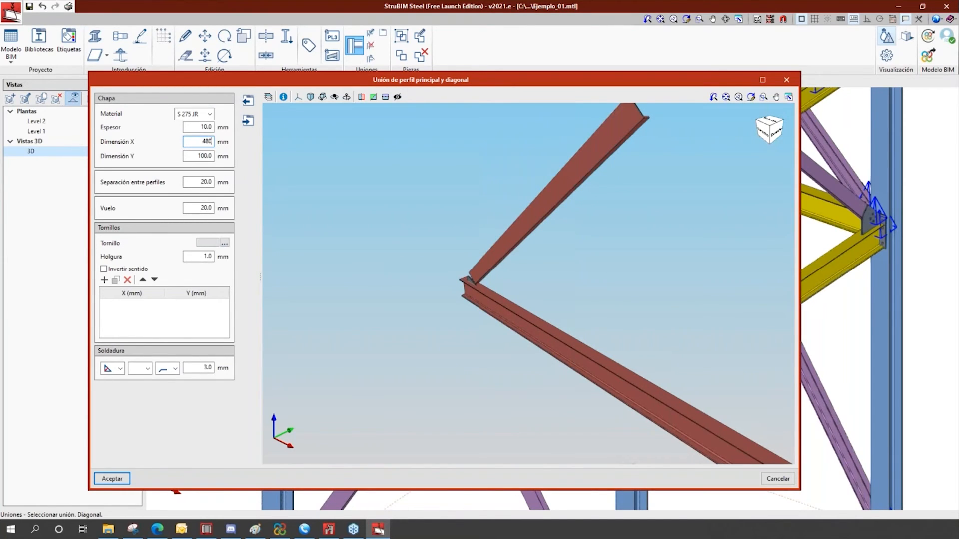
key("Tab")
type("350")
key("Tab")
scroll(439, 267, "up", 4)
middle_click_drag(410, 275, 300, 258, "shift")
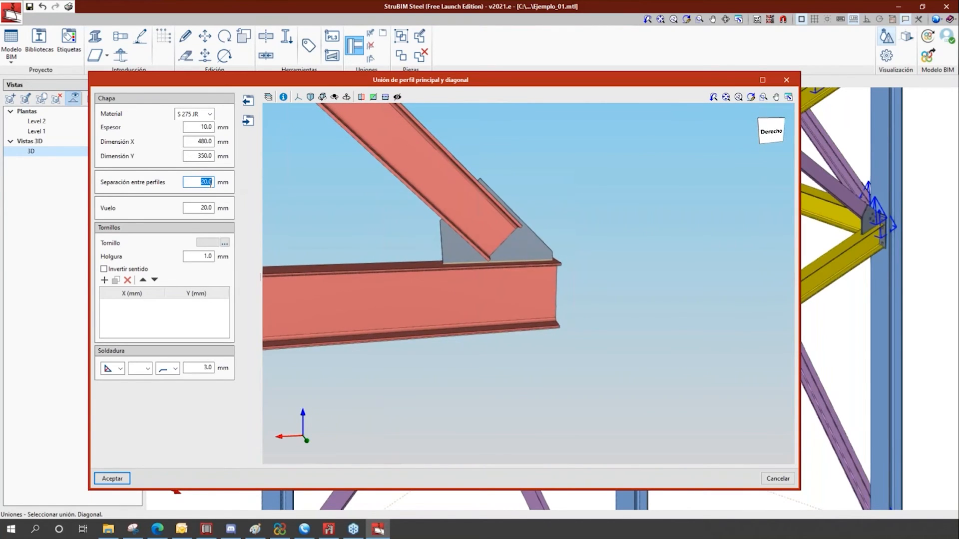
Try a 10 mm overhang for the gusset plate and restore it to 20 mm.
double_click(198, 209)
type("10.0")
key("Tab")
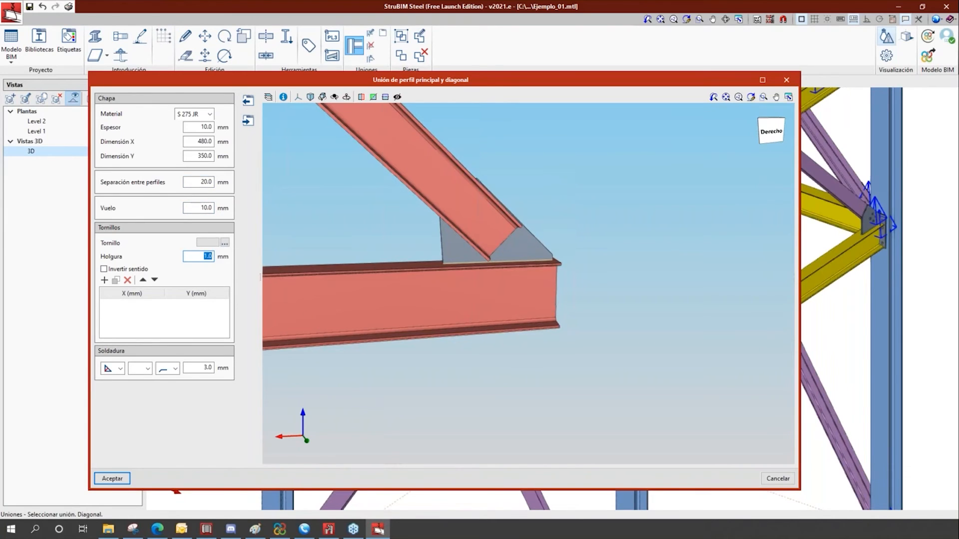
double_click(202, 208)
type("20.0")
key("Tab")
Choose ISO 4014-8.8 bolts with an 18 mm nominal diameter and add four bolt entries to the connection.
left_click(224, 242)
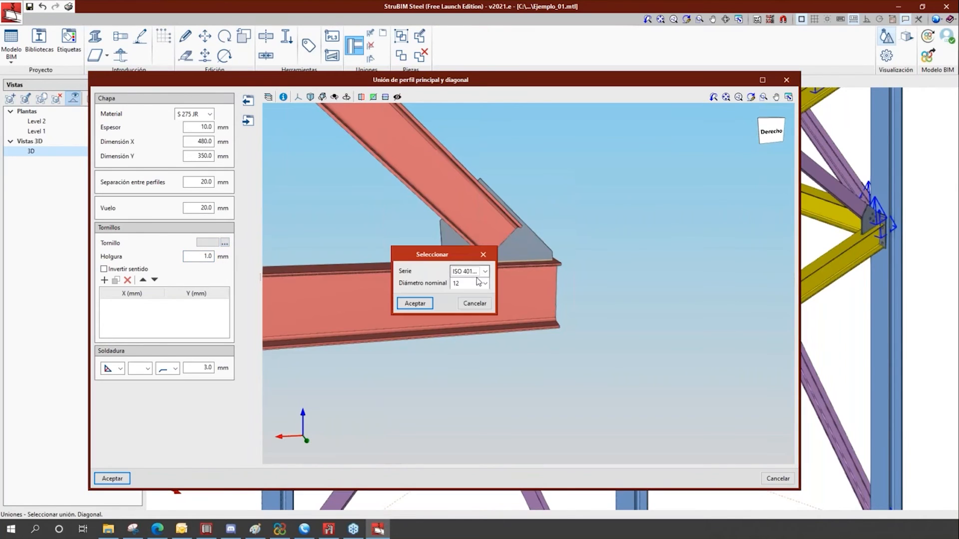
left_click(484, 284)
left_click(471, 319)
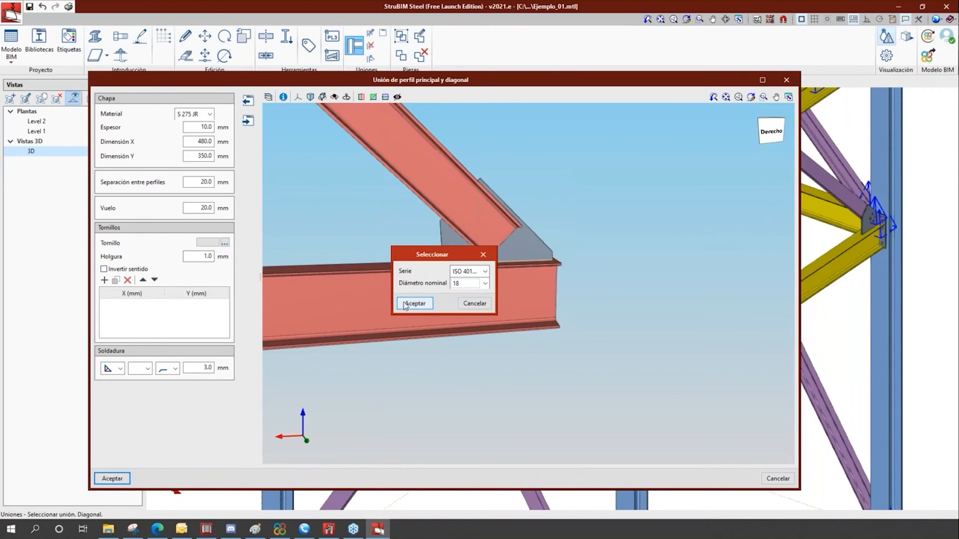
left_click(414, 303)
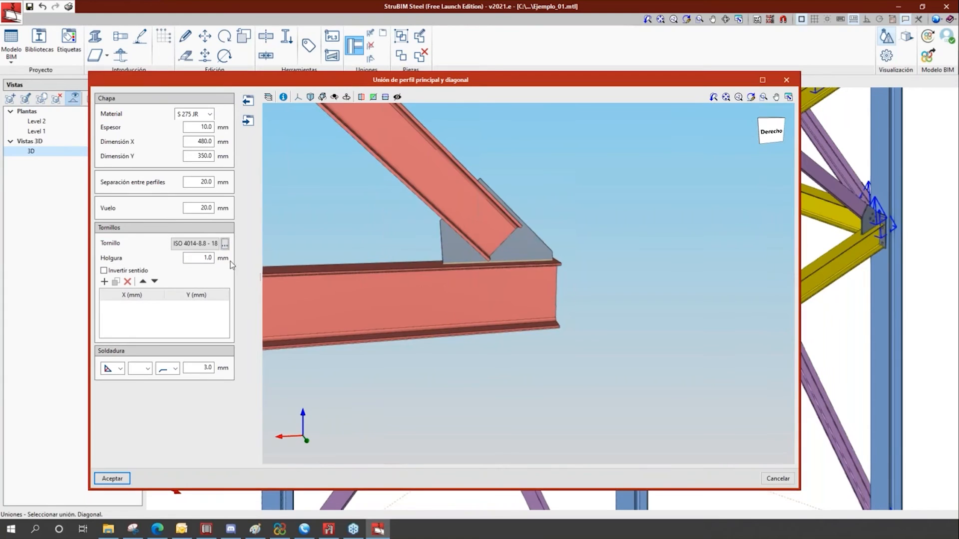
left_click(105, 282)
left_click(104, 282)
left_click(105, 282)
left_click(105, 284)
scroll(155, 319, "up", 1)
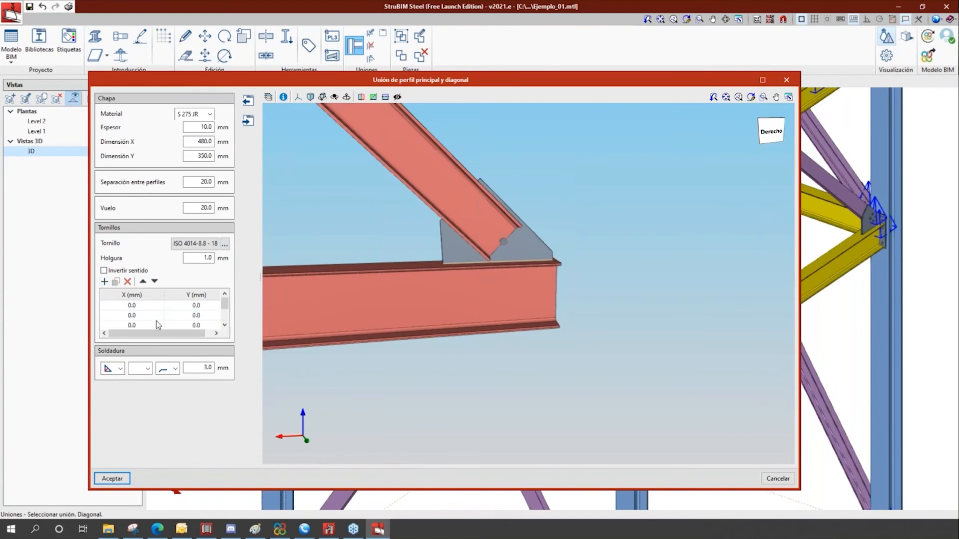
Position the first two bolts at X 50 mm, with Y 30 mm and Y -30 mm.
left_click(155, 305)
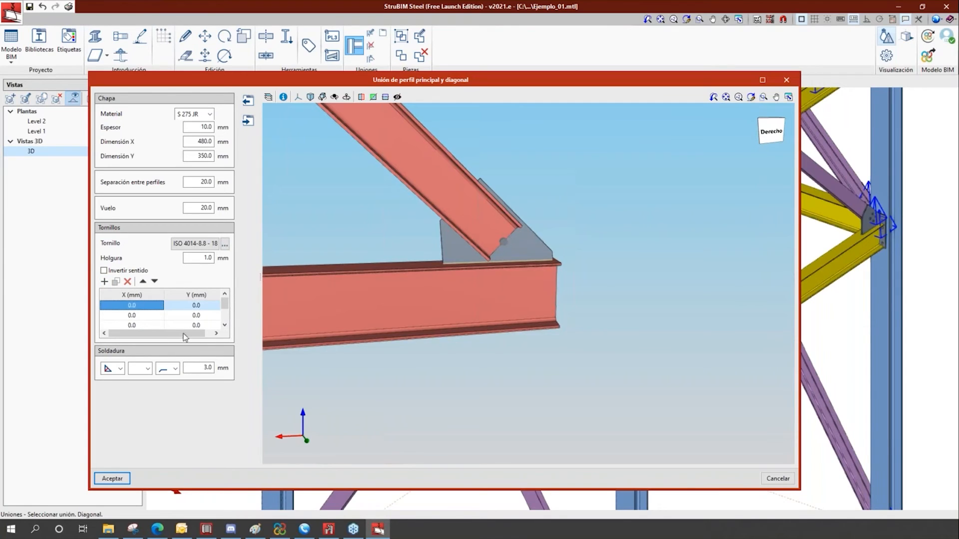
type("50")
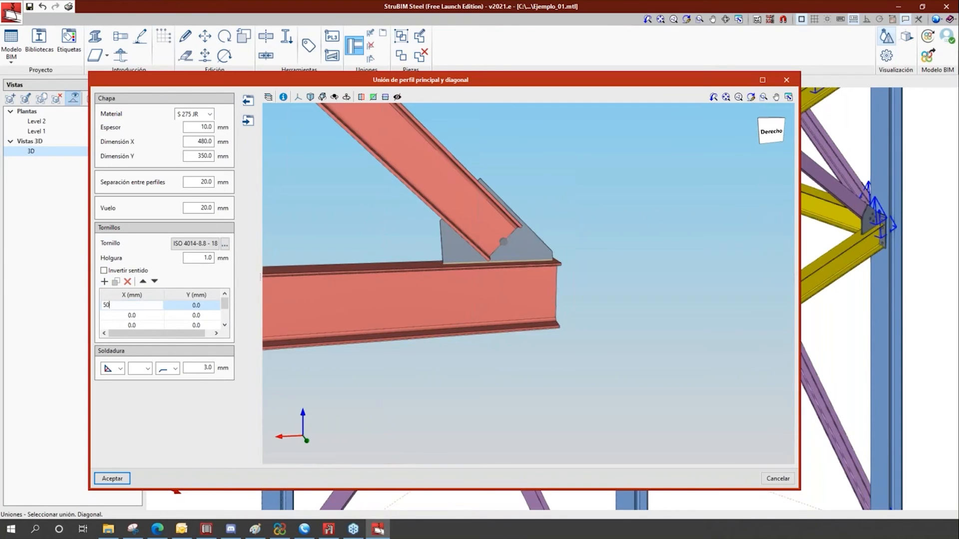
key("Tab")
type("30")
key("Return")
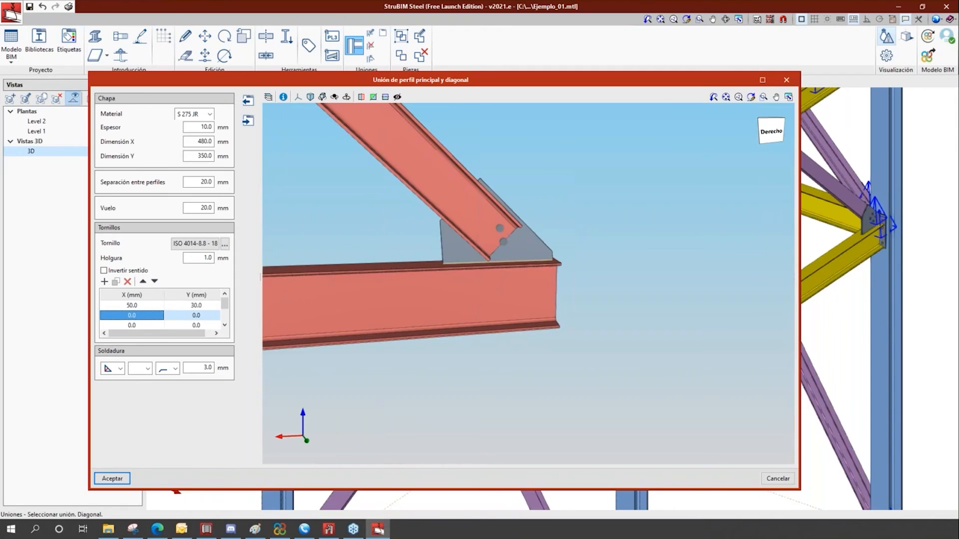
type("50")
key("Tab")
type("-30")
key("Return")
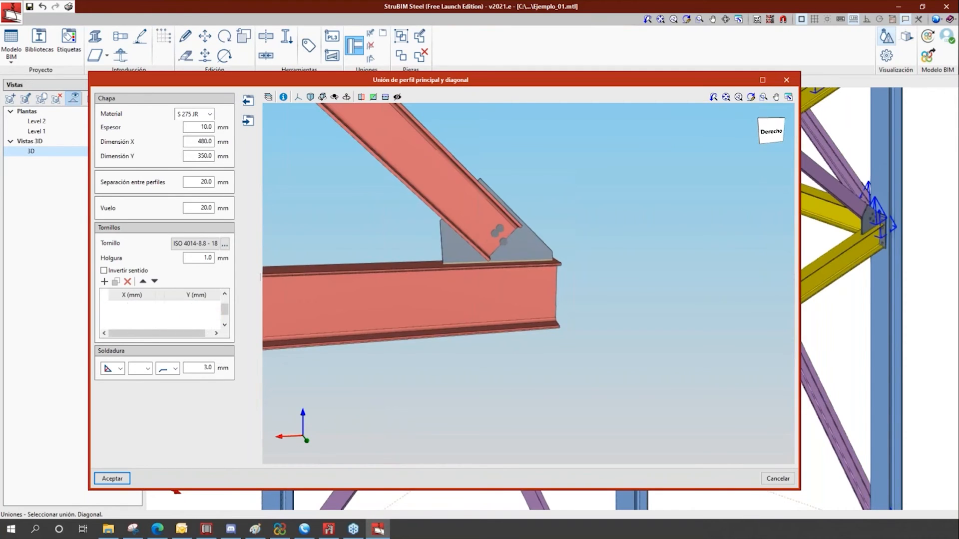
Position the third and fourth bolts at X 130 mm, with Y 30 mm and Y -30 mm.
type("13")
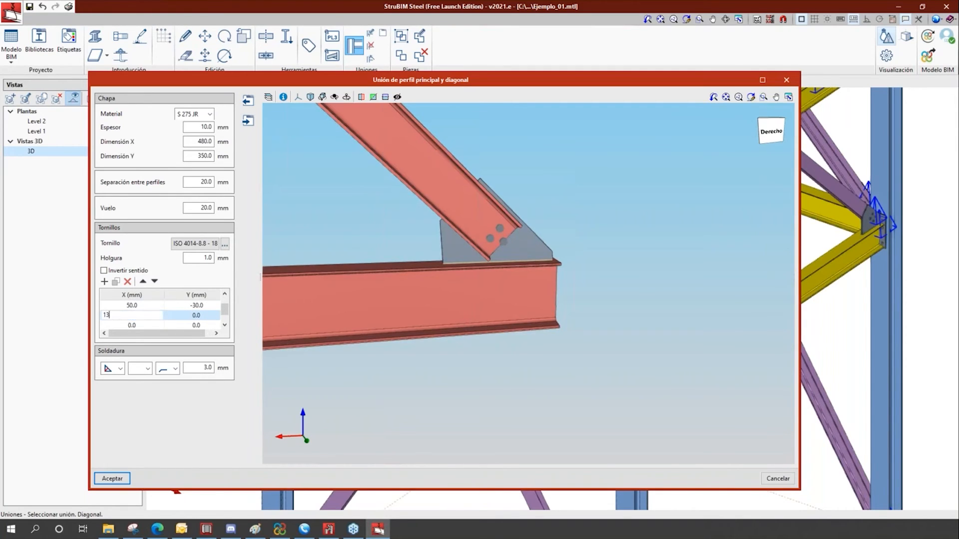
type("0")
key("Tab")
type("30")
key("Return")
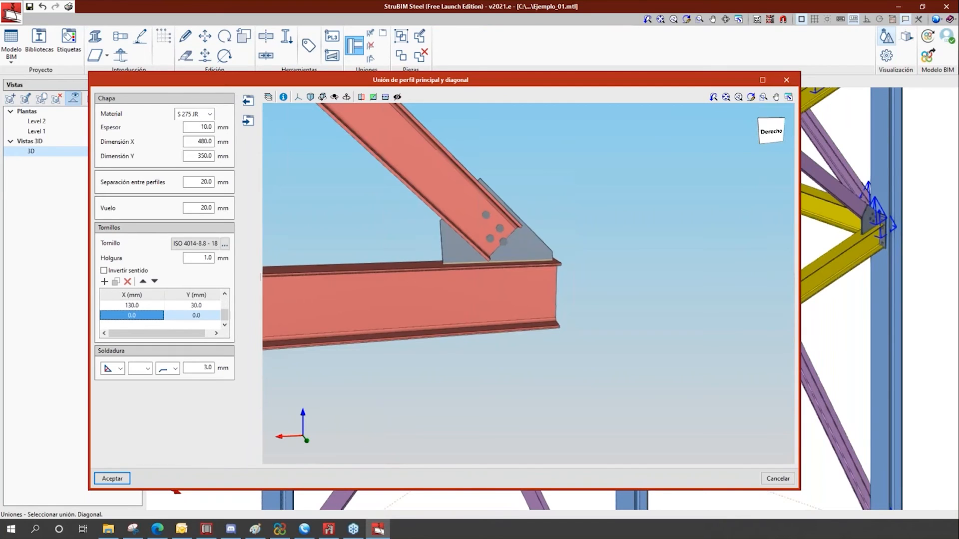
type("130")
key("Tab")
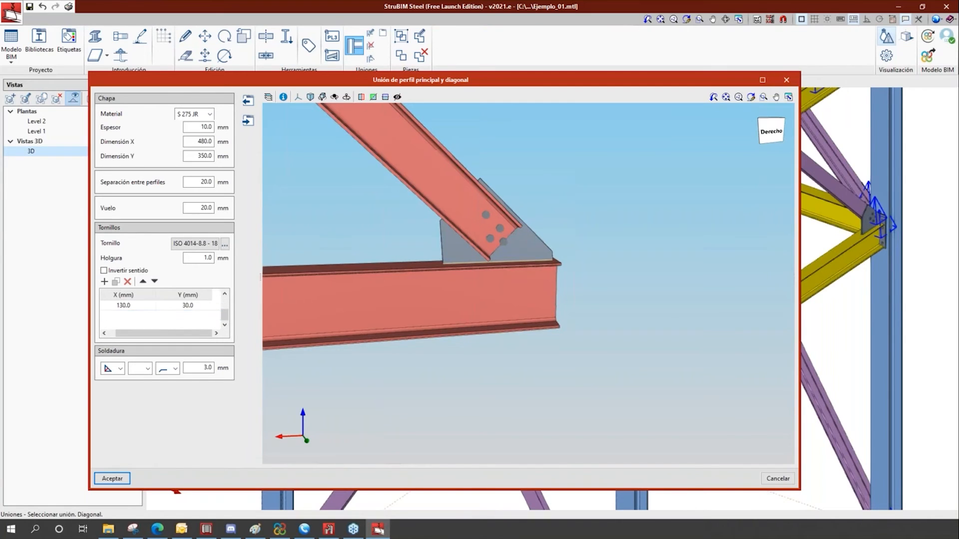
type("-")
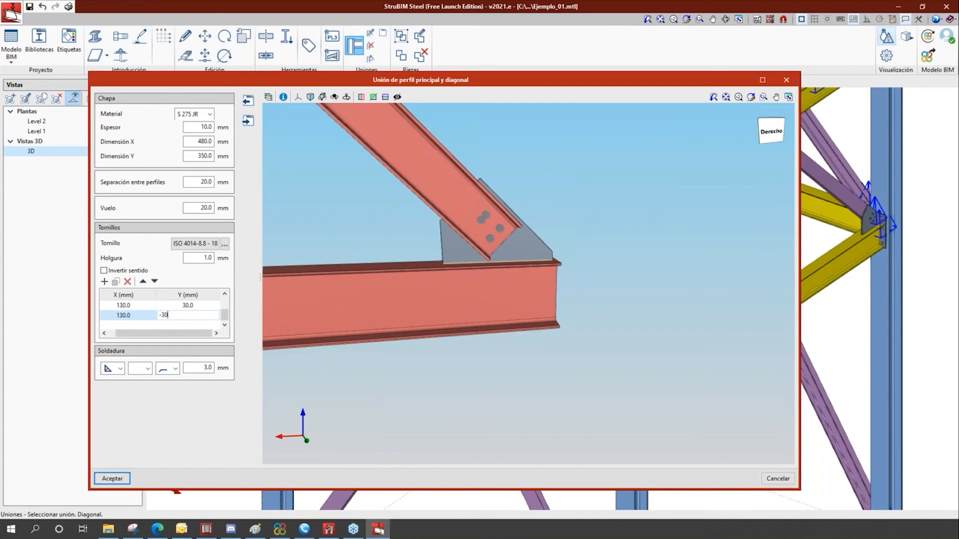
type("30")
key("Return")
Set the weld between the gusset plate and the beam to 5 mm and accept the connection.
middle_click_drag(353, 252, 434, 269, "shift")
scroll(486, 280, "up", 6)
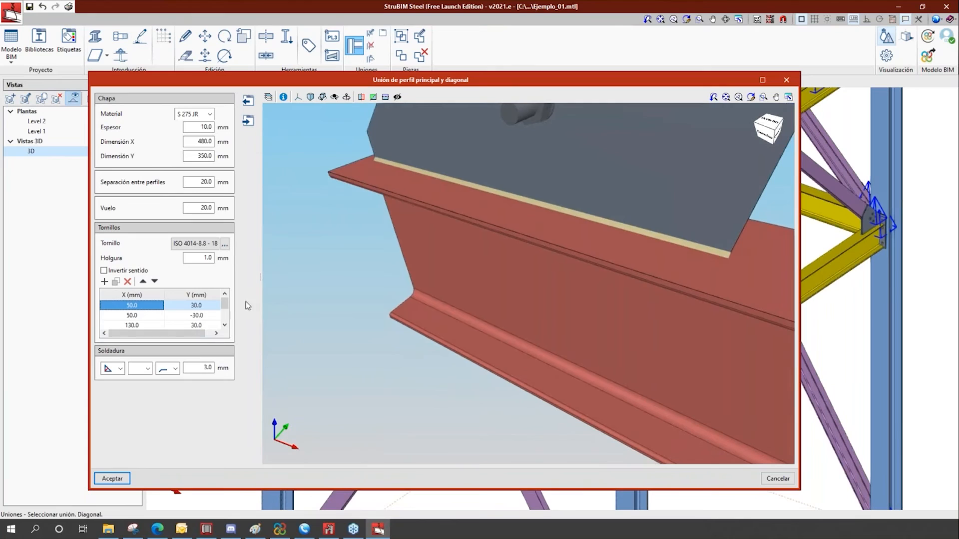
double_click(195, 371)
type("5.0")
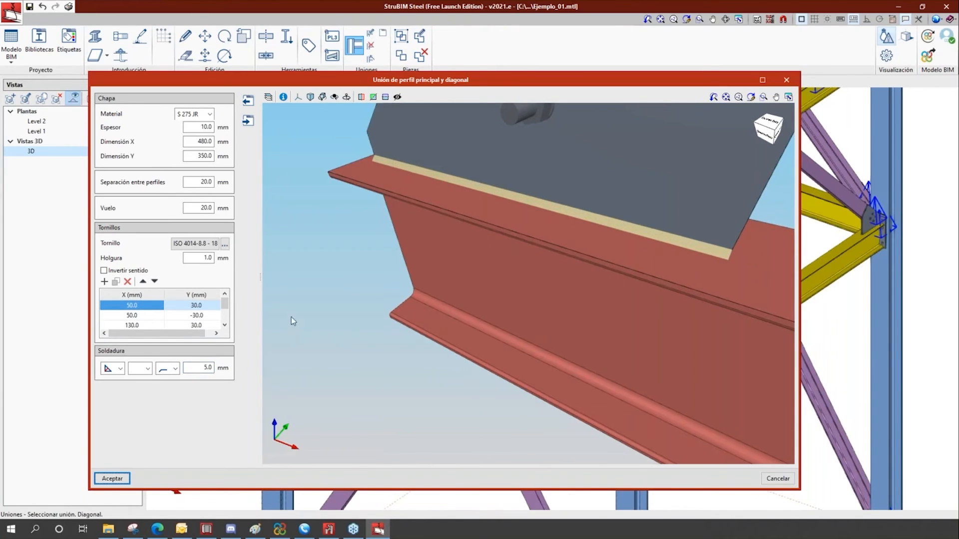
middle_click_drag(429, 356, 410, 354, "shift")
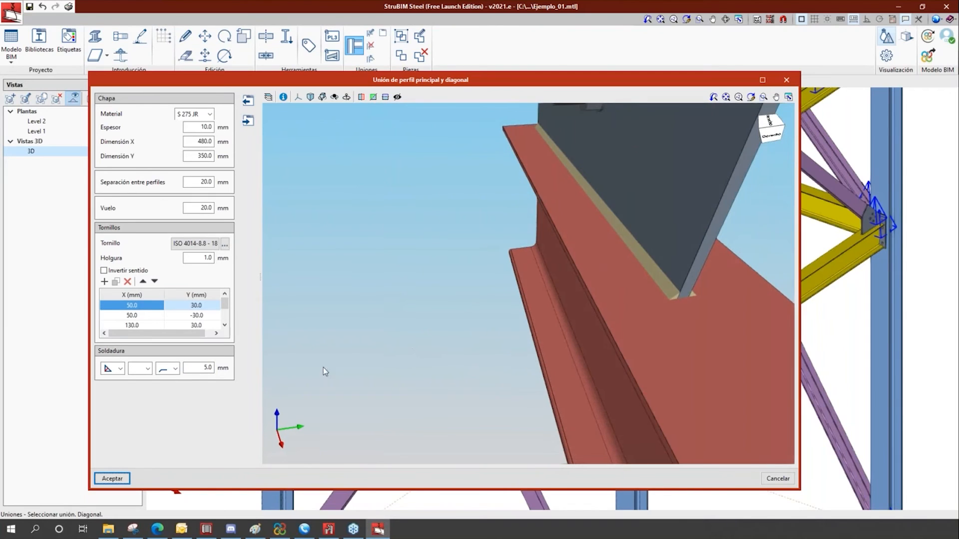
left_click(112, 478)
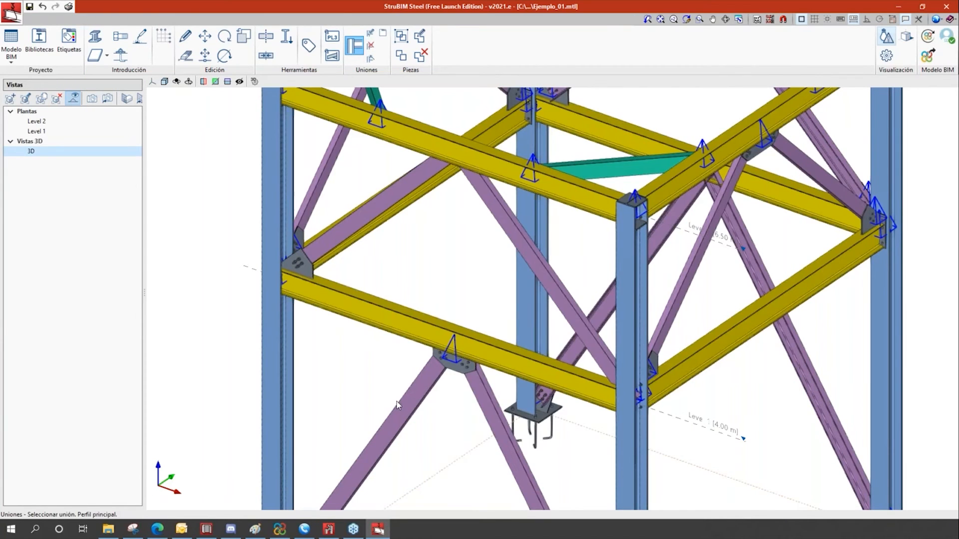
Insert the same gusset connection at the opposite end of the front Level 1 beam with its diagonal, and check the plate and bolts.
middle_click_drag(466, 391, 488, 394, "shift")
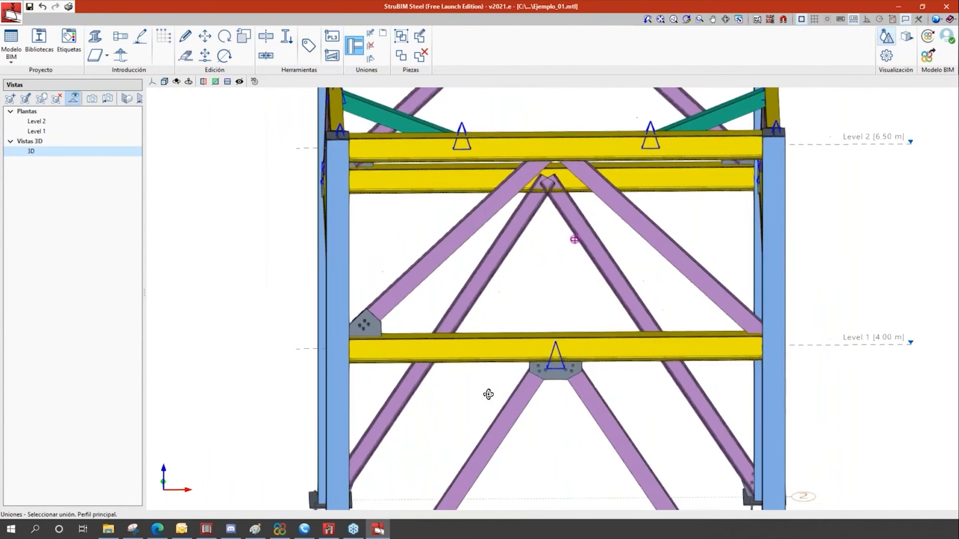
left_click(719, 343)
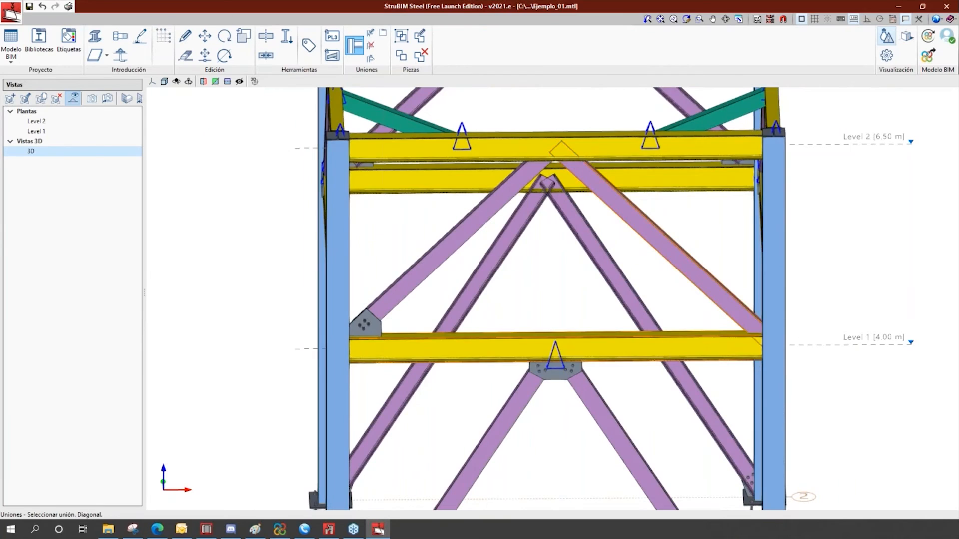
left_click(719, 295)
scroll(638, 383, "up", 5)
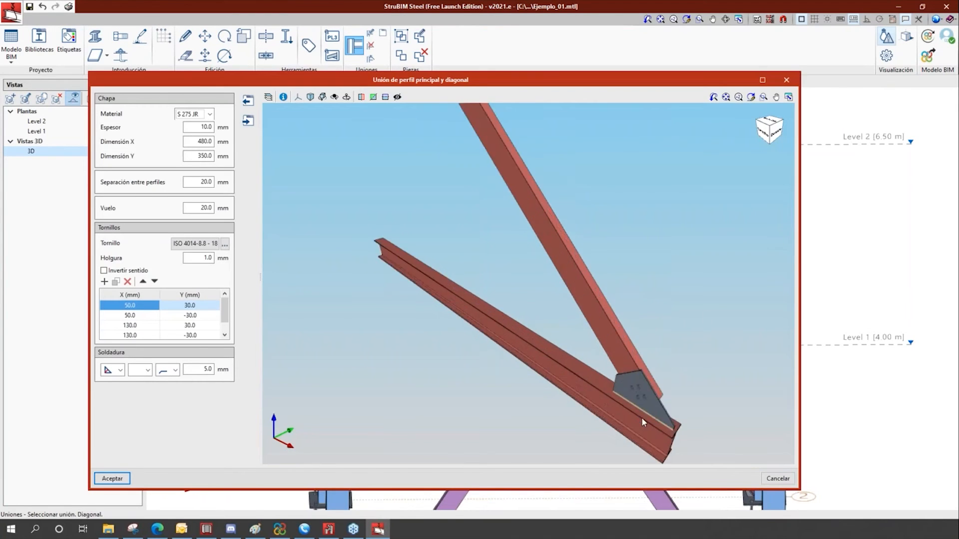
middle_click_drag(665, 398, 633, 392)
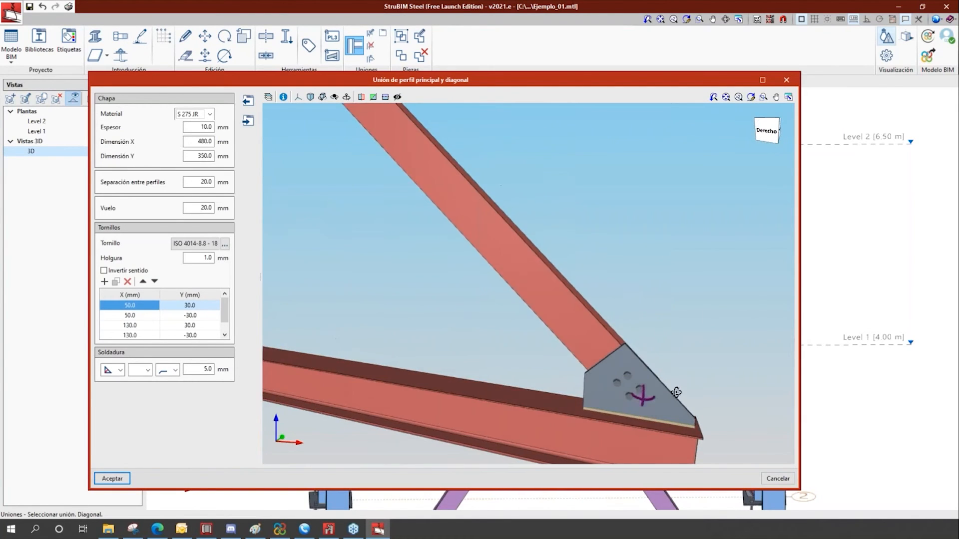
middle_click_drag(636, 319, 644, 389)
scroll(428, 292, "up", 2)
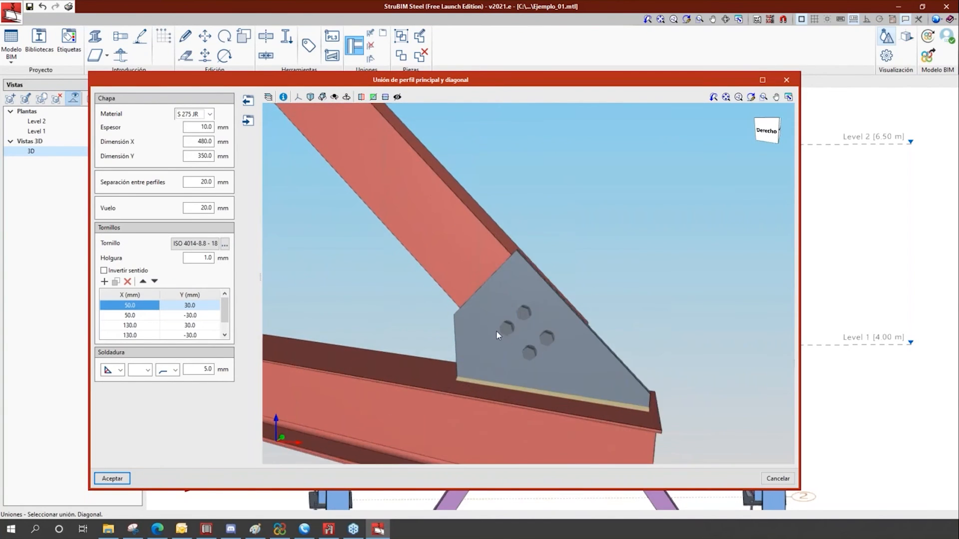
scroll(509, 342, "up", 1)
mouse_move(579, 390)
middle_mouse_down("shift")
mouse_move(578, 364)
mouse_move(609, 296)
mouse_move(569, 317)
mouse_move(577, 338)
middle_mouse_up("shift")
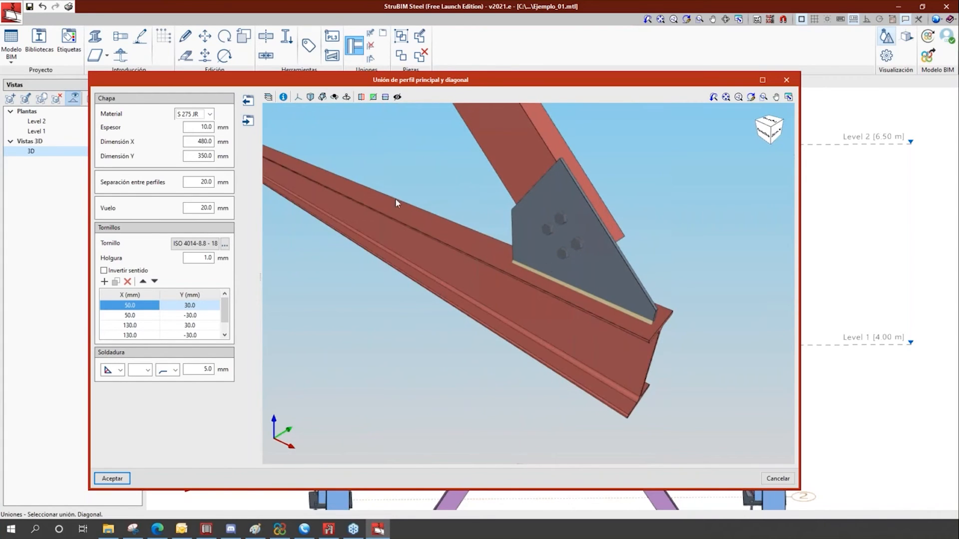
Look at the option for exporting the connection to the library, cancel the export and accept the connection with its existing settings.
left_click(247, 122)
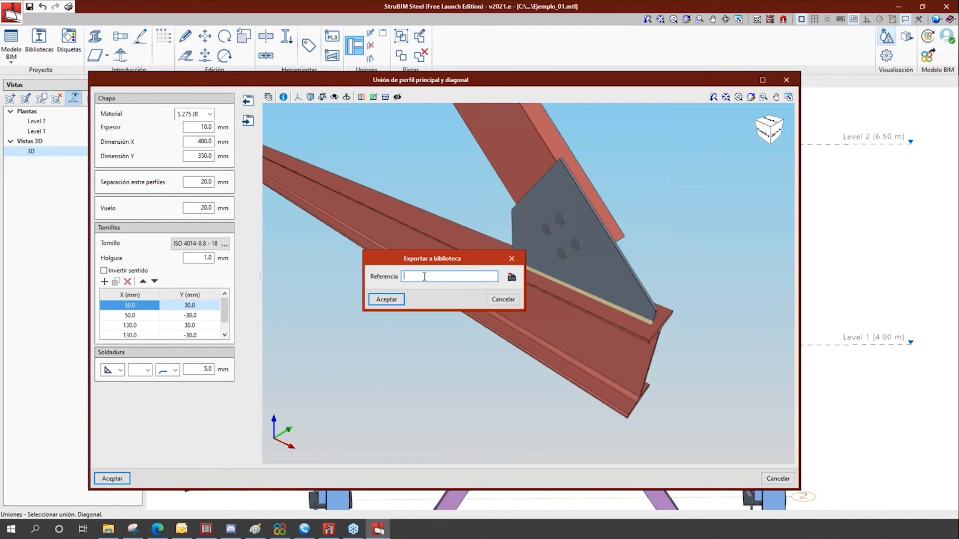
left_click(503, 299)
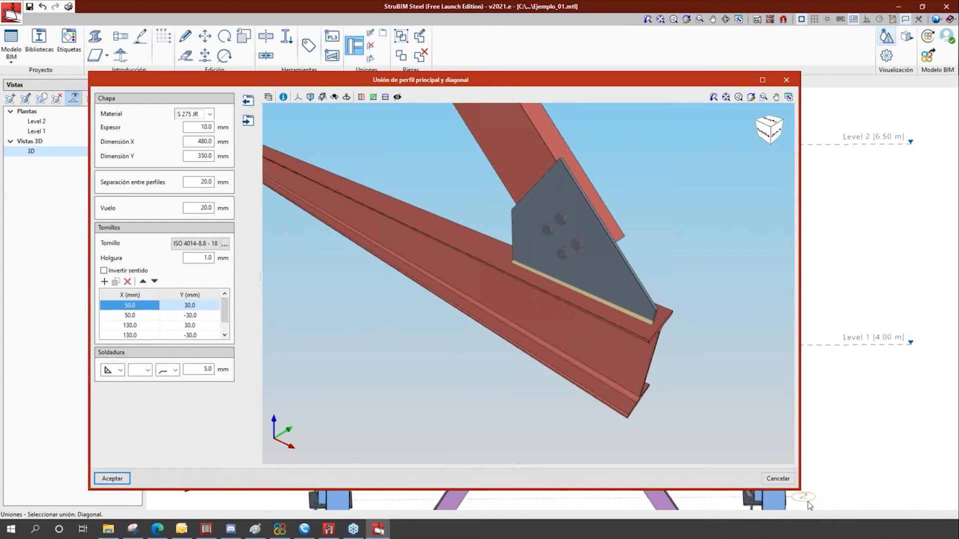
left_click(113, 478)
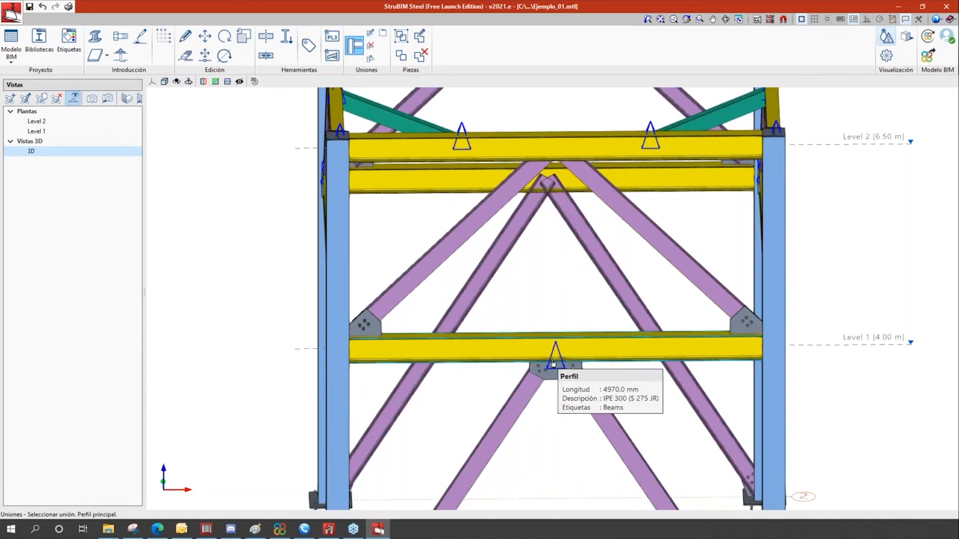
Export the gusset connection at the middle of the front Level 1 beam to the library as "Webinar 3" and accept the connection.
left_click(370, 32)
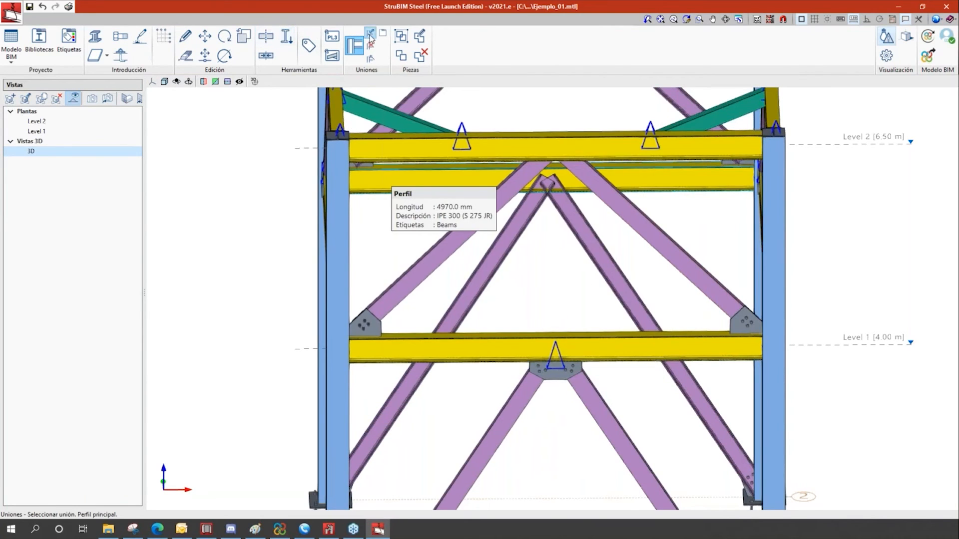
left_click(558, 349)
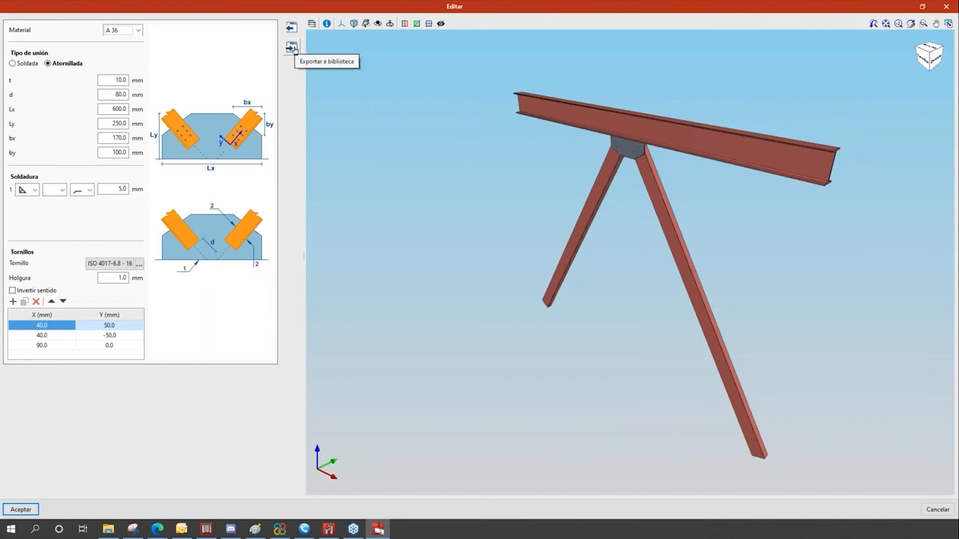
left_click(291, 47)
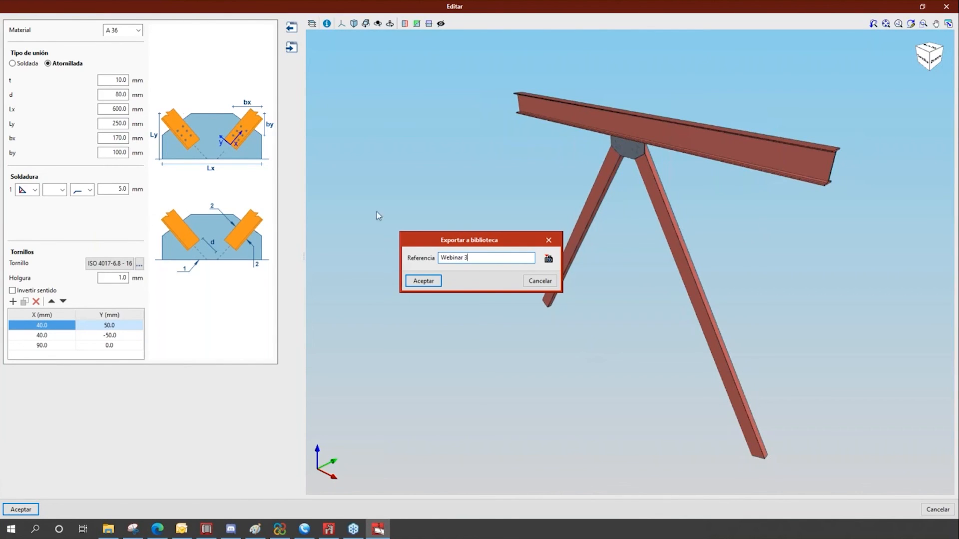
left_click(422, 282)
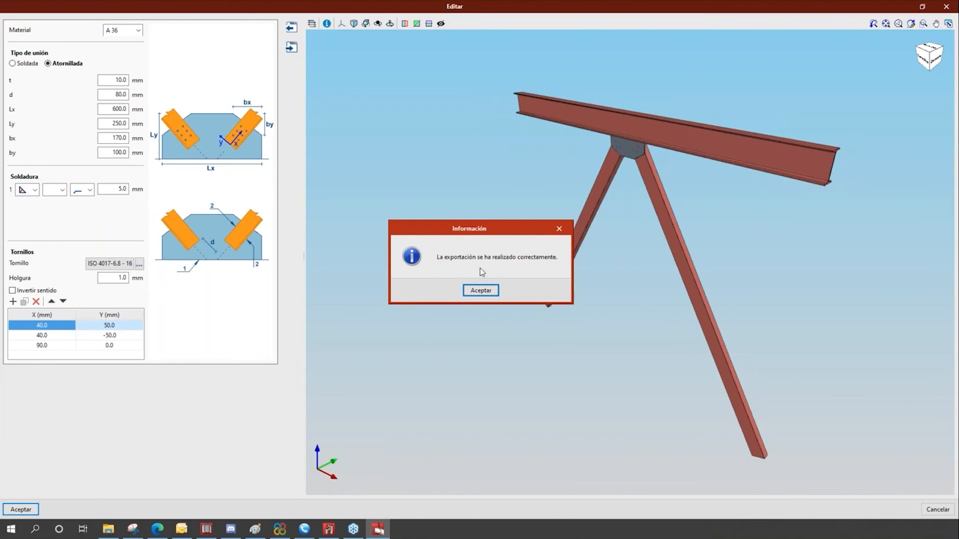
left_click(481, 291)
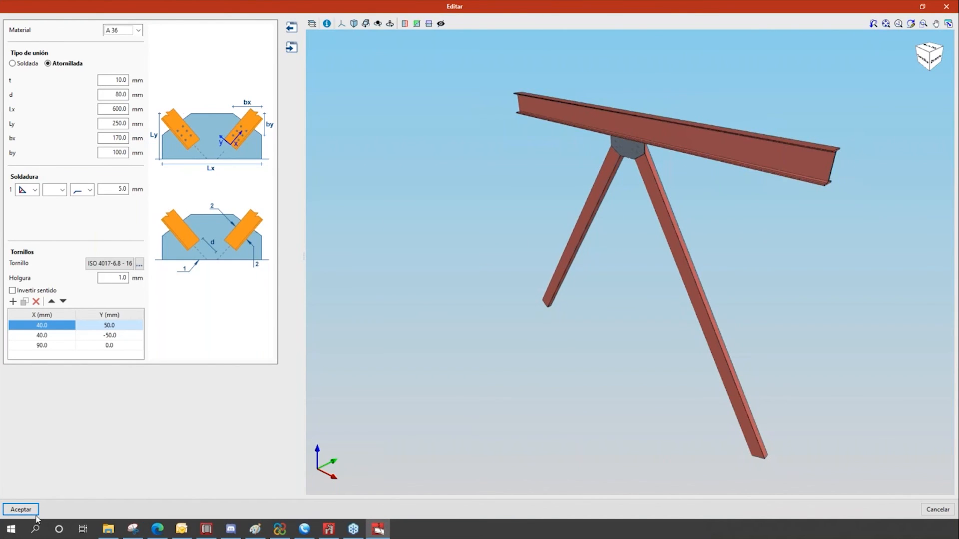
left_click(21, 509)
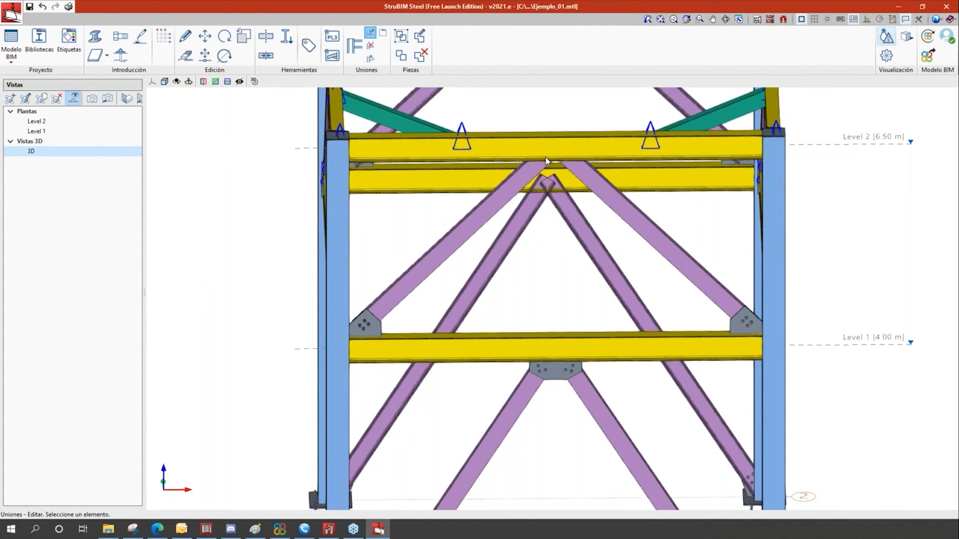
Insert a diagonal-type connection for a main profile and two diagonals between the front Level 2 beam and its two braces.
middle_click_drag(546, 160, 568, 240)
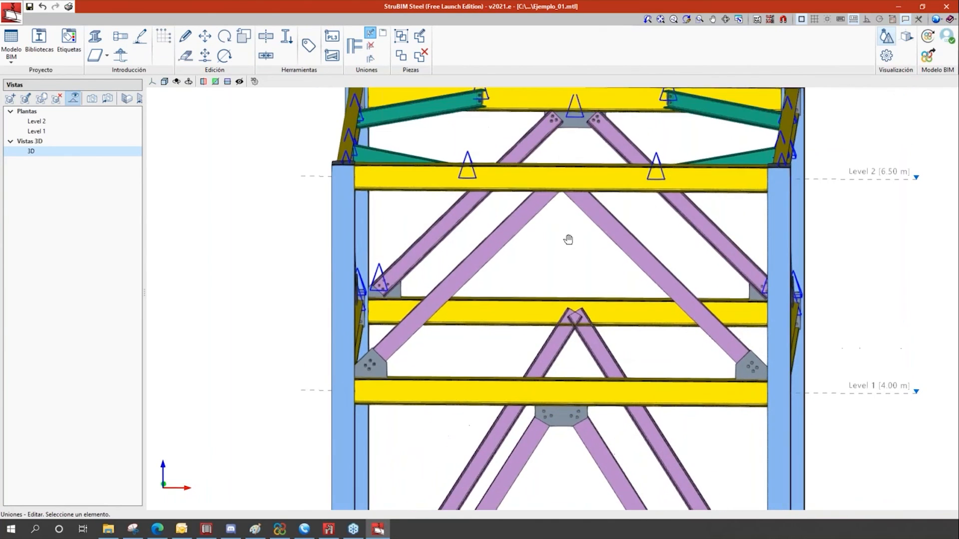
left_click(244, 36)
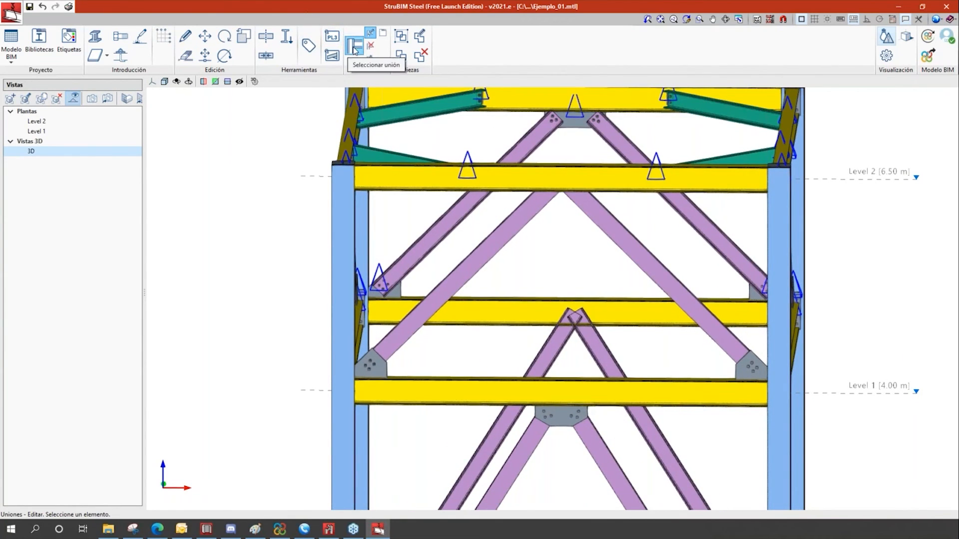
left_click(354, 47)
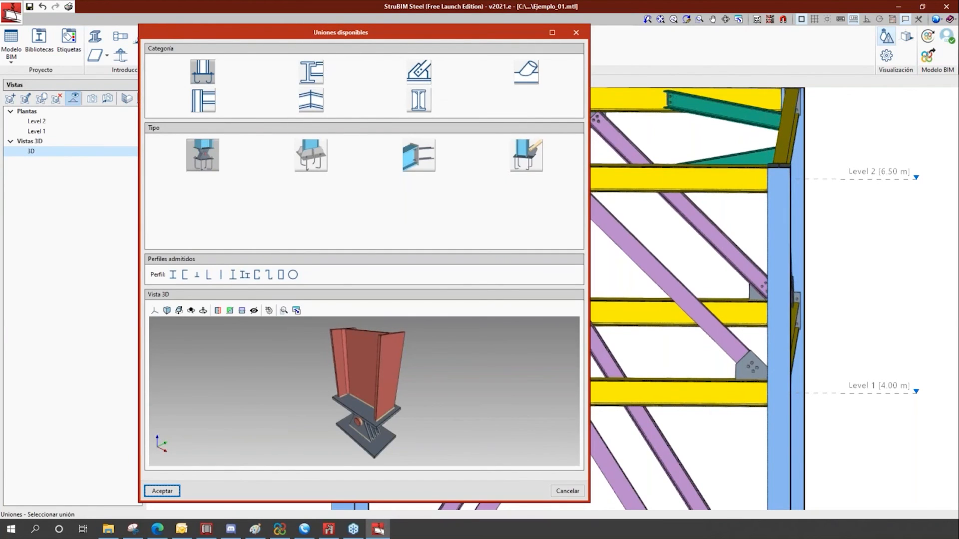
left_click(422, 75)
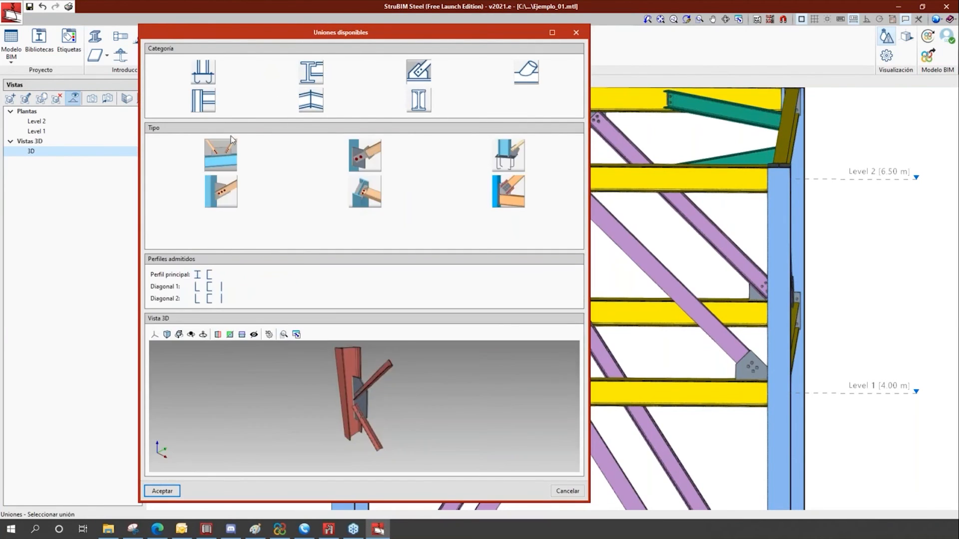
left_click(168, 496)
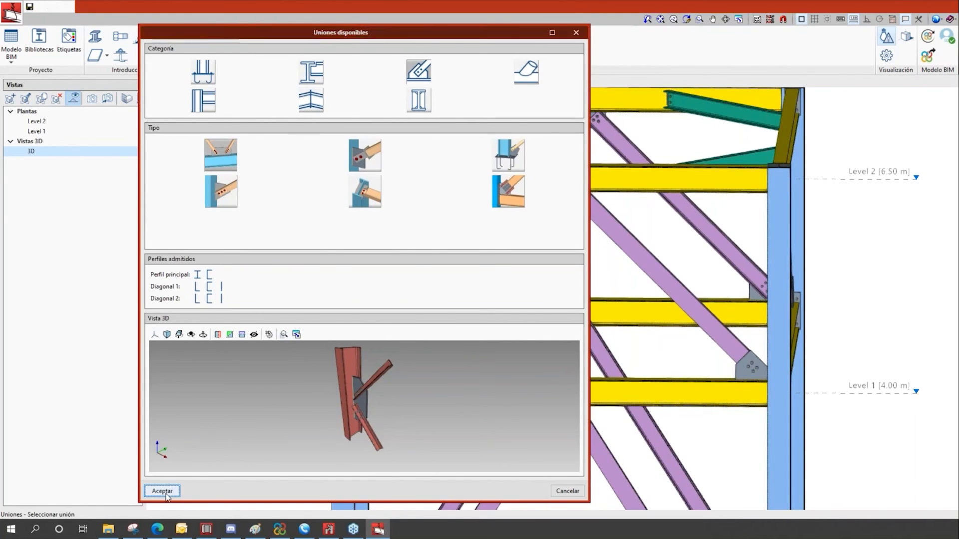
left_click(604, 178)
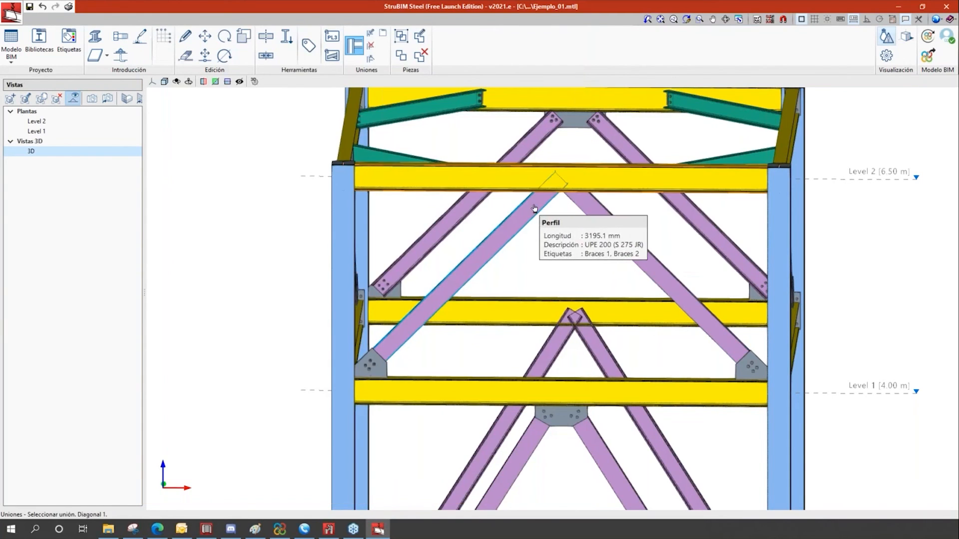
left_click(534, 209)
left_click(595, 208)
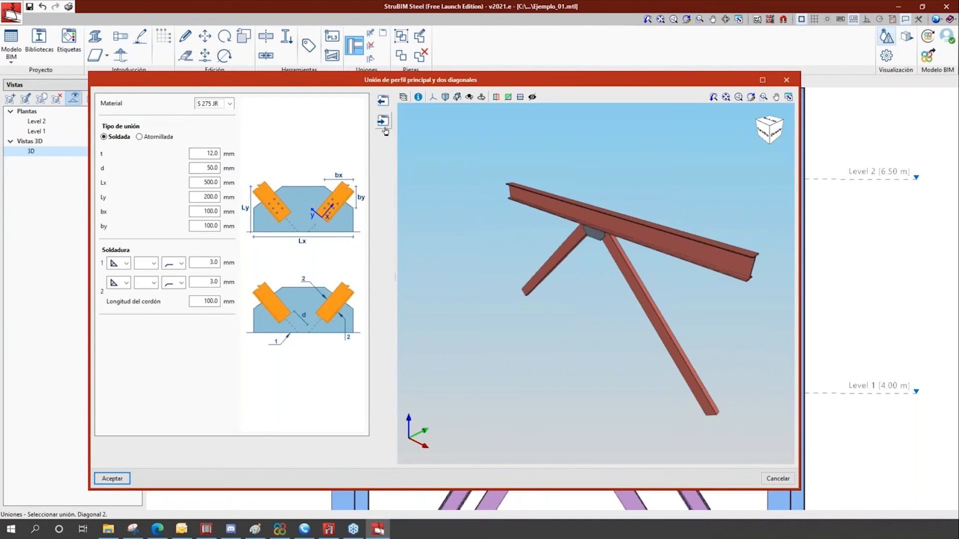
Import the "Webinar 3" settings from the library into the new two-diagonal connection.
left_click(383, 101)
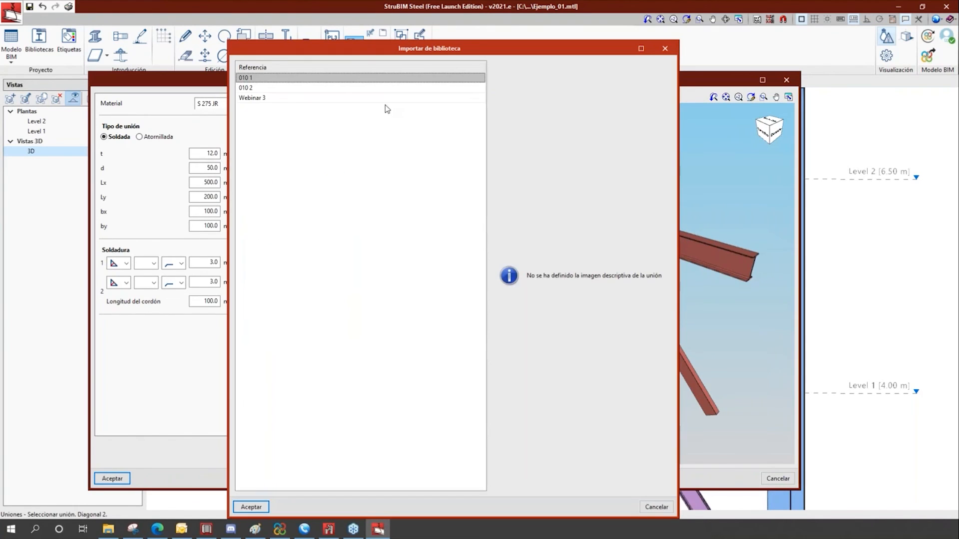
left_click(254, 88)
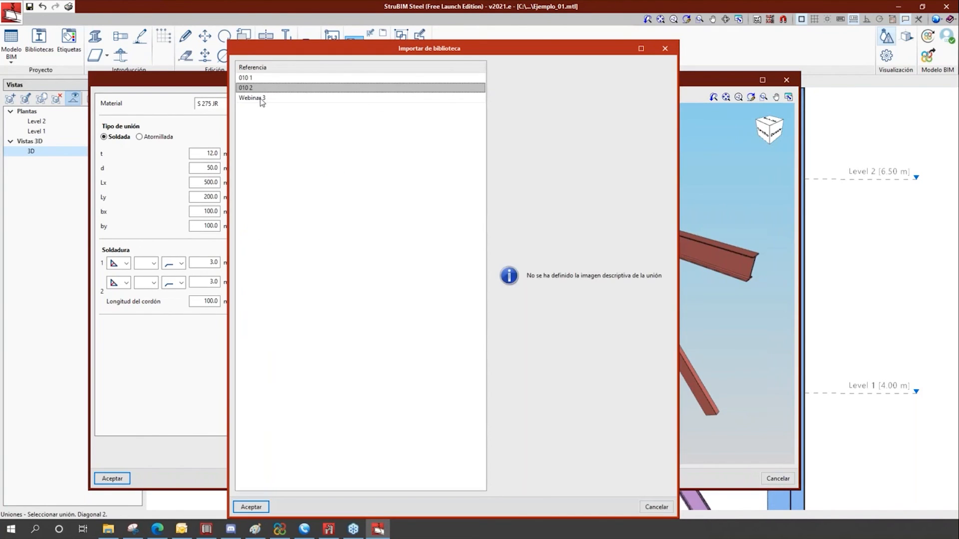
left_click(261, 100)
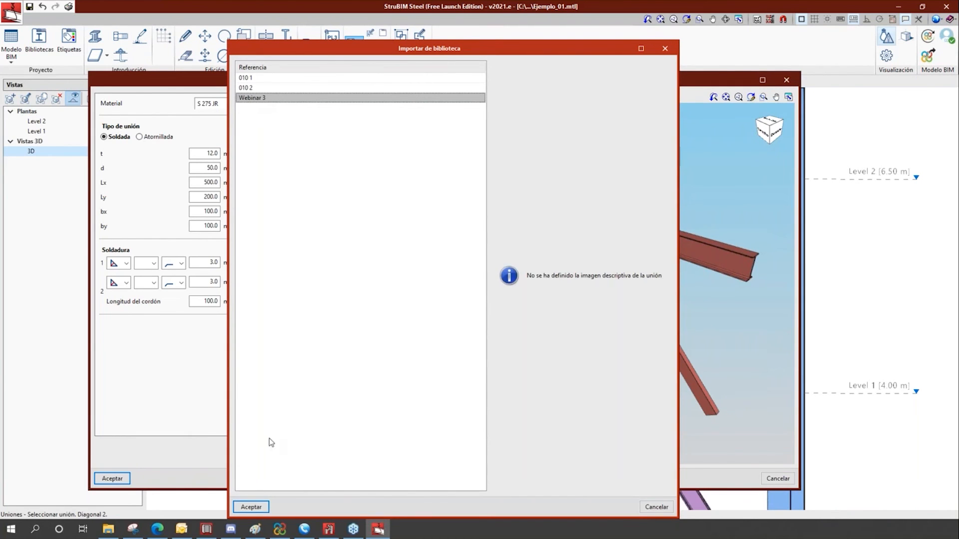
left_click(252, 508)
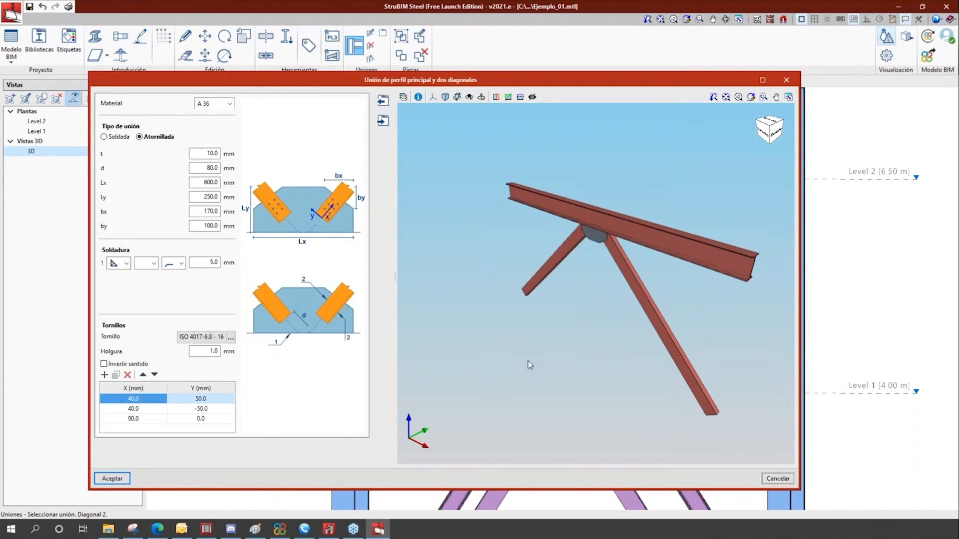
Set the gusset plate length Lx to 750 mm and accept the connection.
scroll(600, 257, "up", 6)
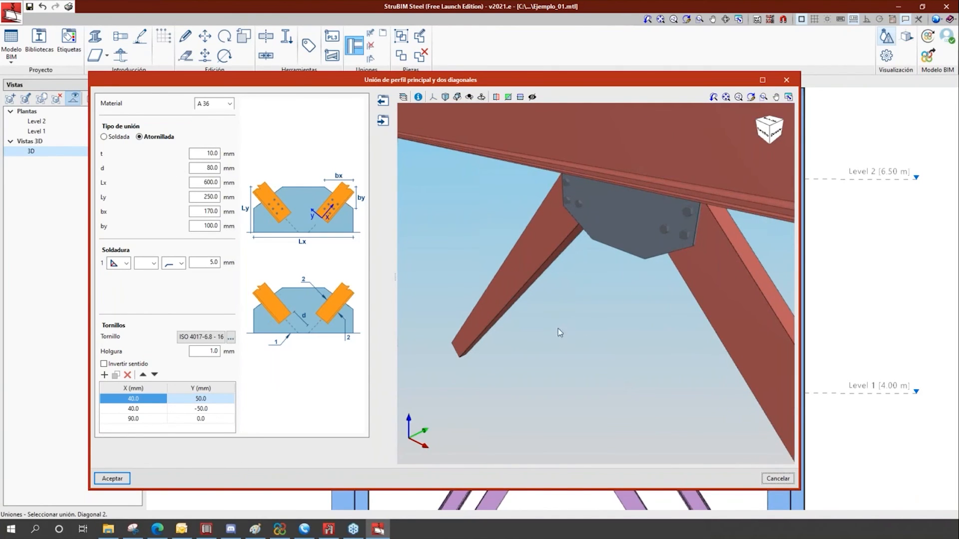
middle_click_drag(575, 338, 540, 138)
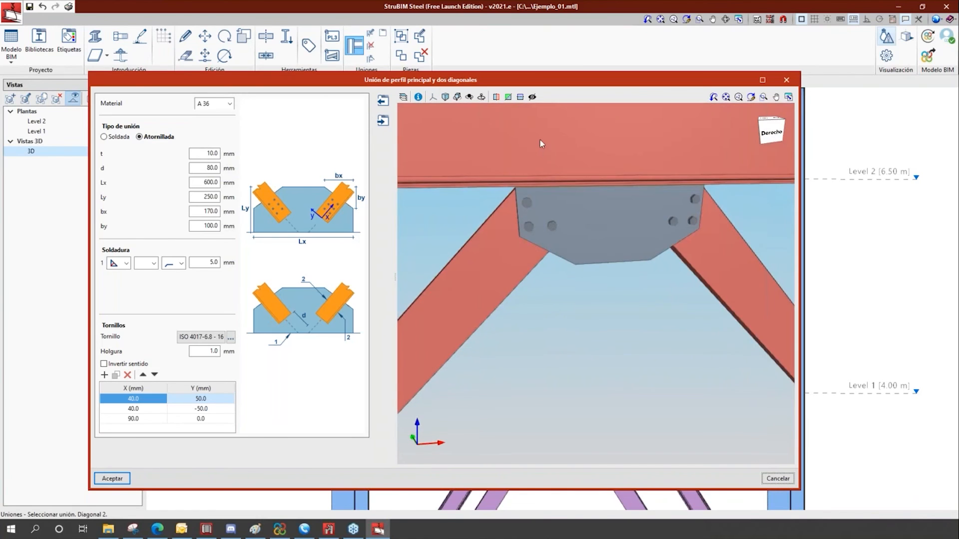
double_click(204, 182)
key("Tab")
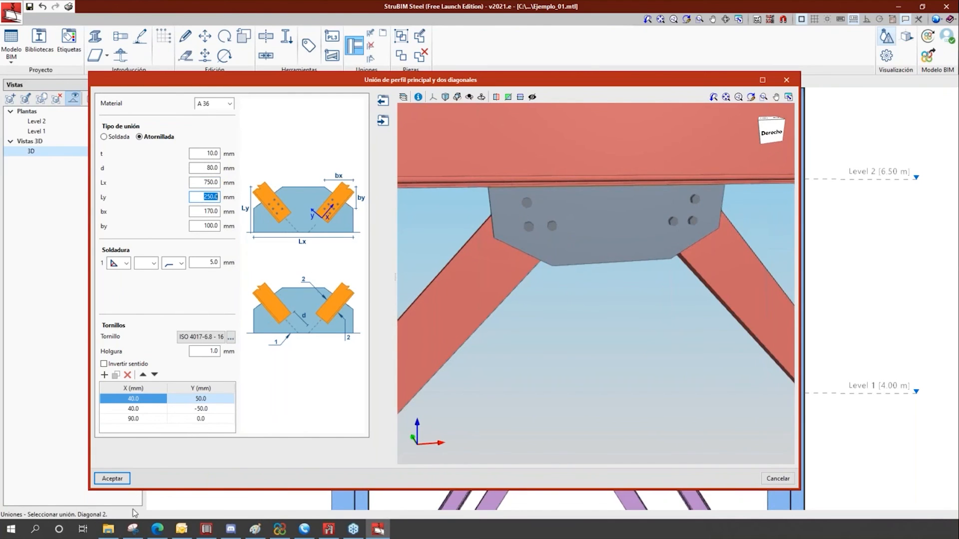
left_click(113, 478)
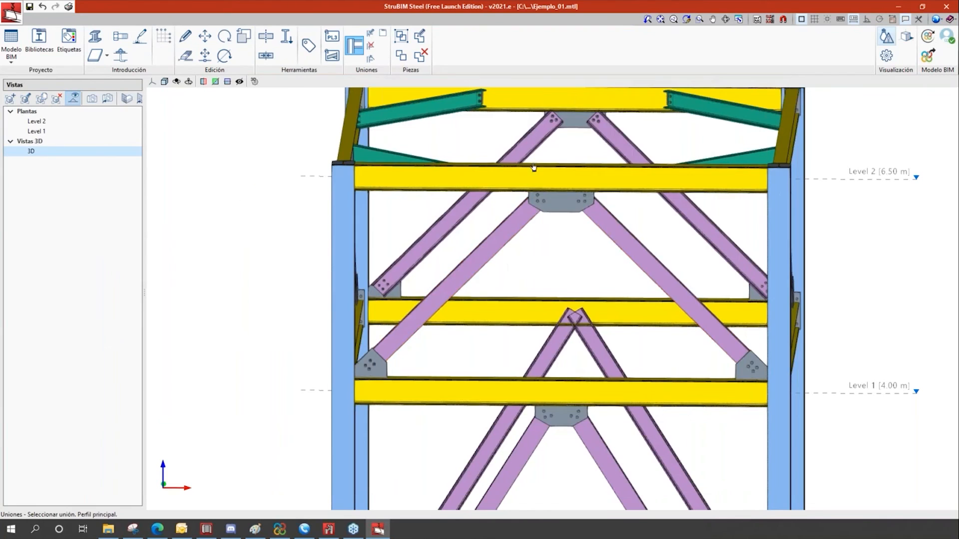
Edit the two-diagonal connection at the middle of the rear Level 2 beam, setting distance d to 100 mm.
middle_click_drag(557, 169, 538, 214)
left_click(370, 34)
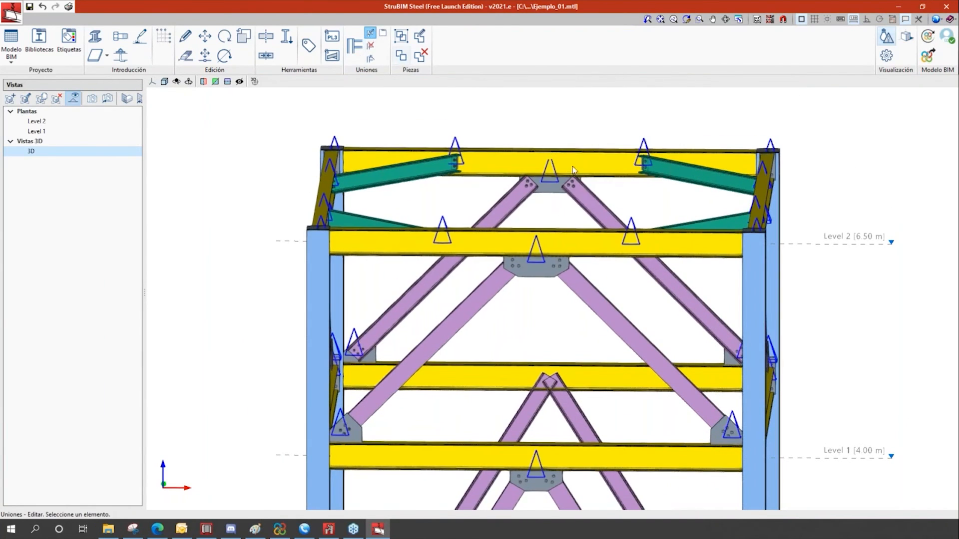
left_click(549, 171)
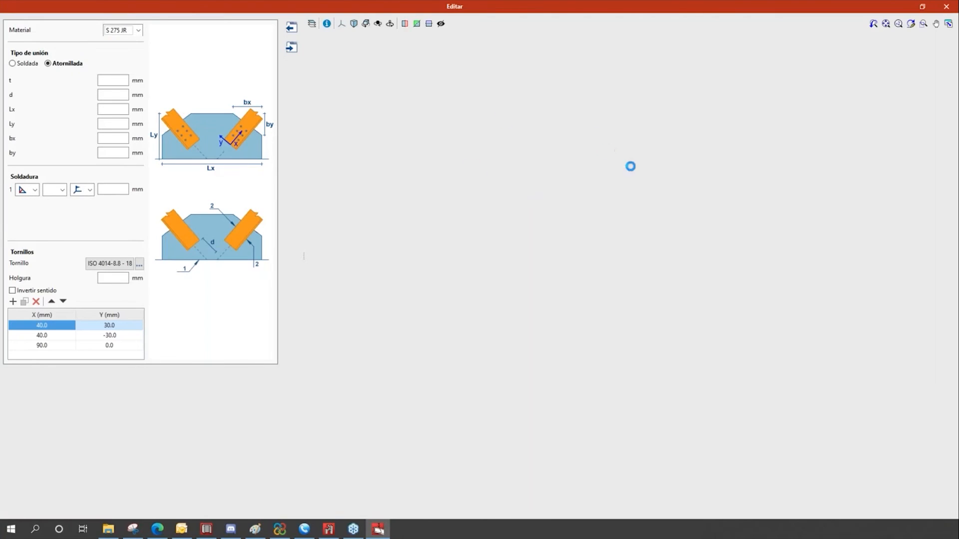
scroll(644, 235, "up", 5)
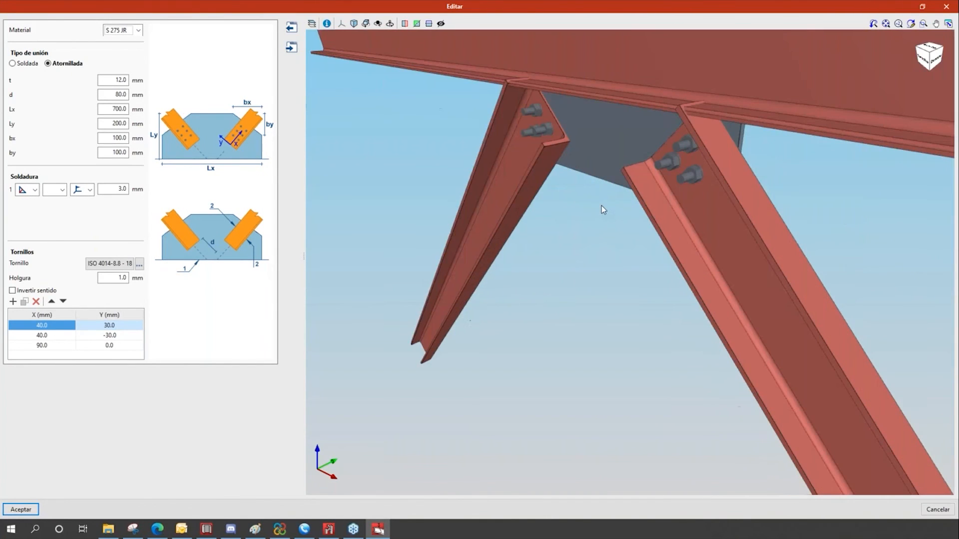
mouse_move(625, 170)
middle_mouse_down()
mouse_move(544, 160)
mouse_move(675, 170)
middle_mouse_up()
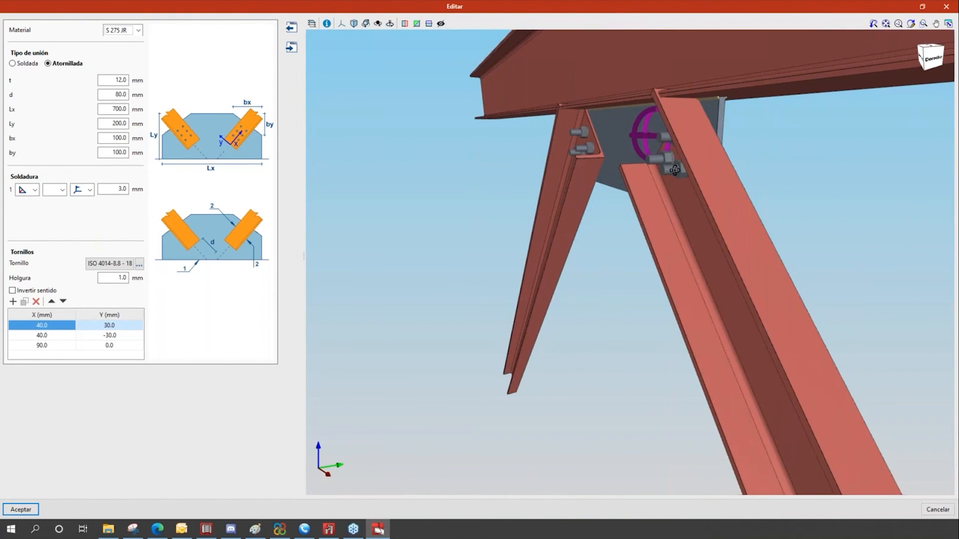
left_click_drag(122, 95, 134, 98)
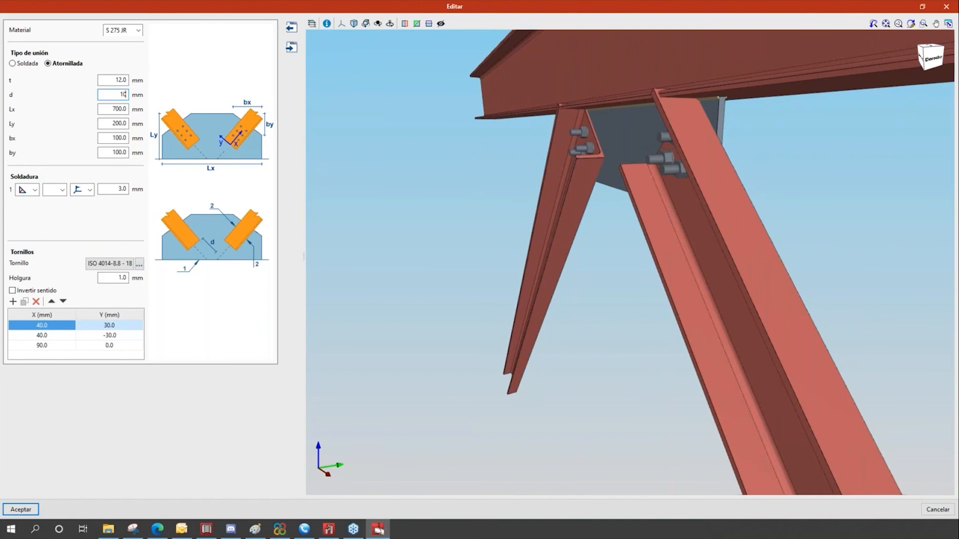
type("100")
key("Tab")
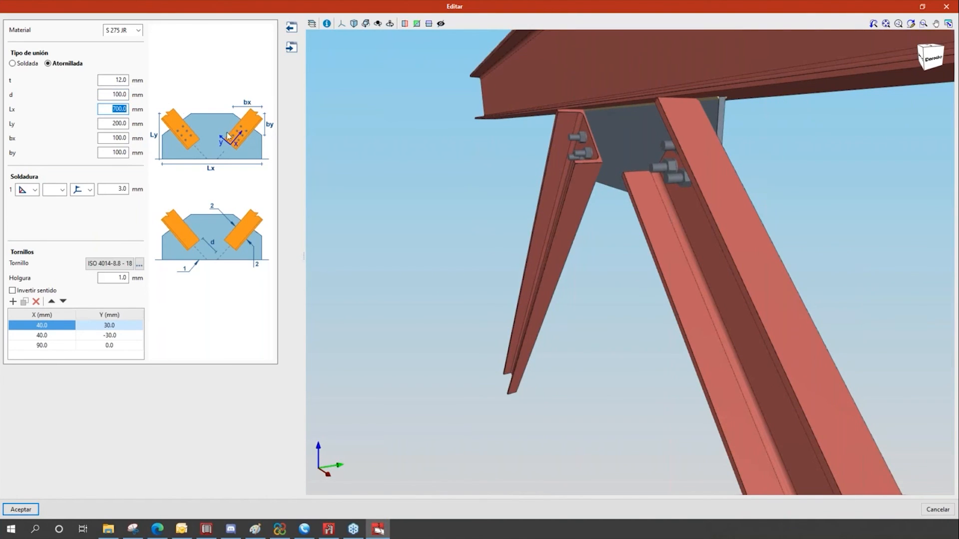
Increase the rear connection's distance d to 110 mm, check the diagonals' clearance from the beam and accept the connection.
double_click(113, 94)
type("110")
key("Tab")
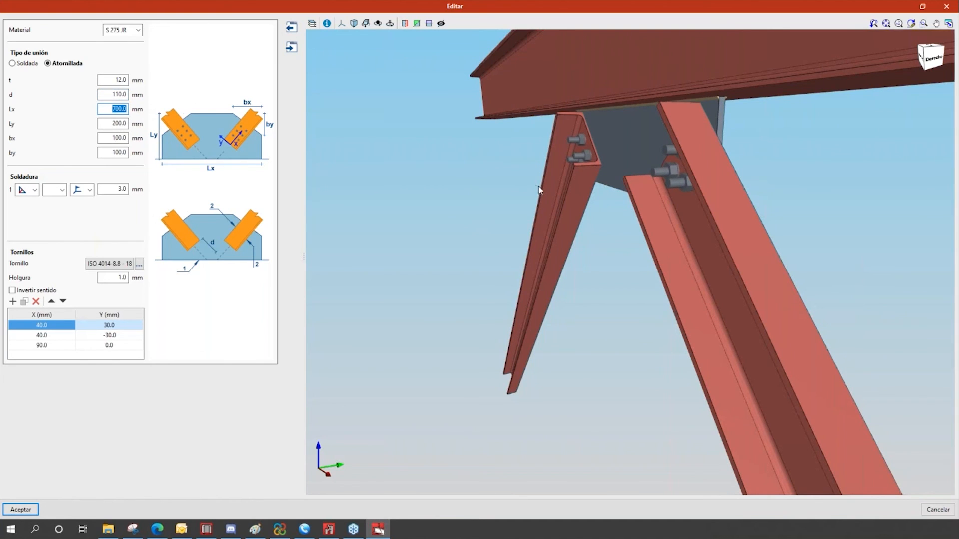
mouse_move(557, 207)
middle_mouse_down()
mouse_move(600, 217)
mouse_move(730, 201)
mouse_move(554, 198)
middle_mouse_up()
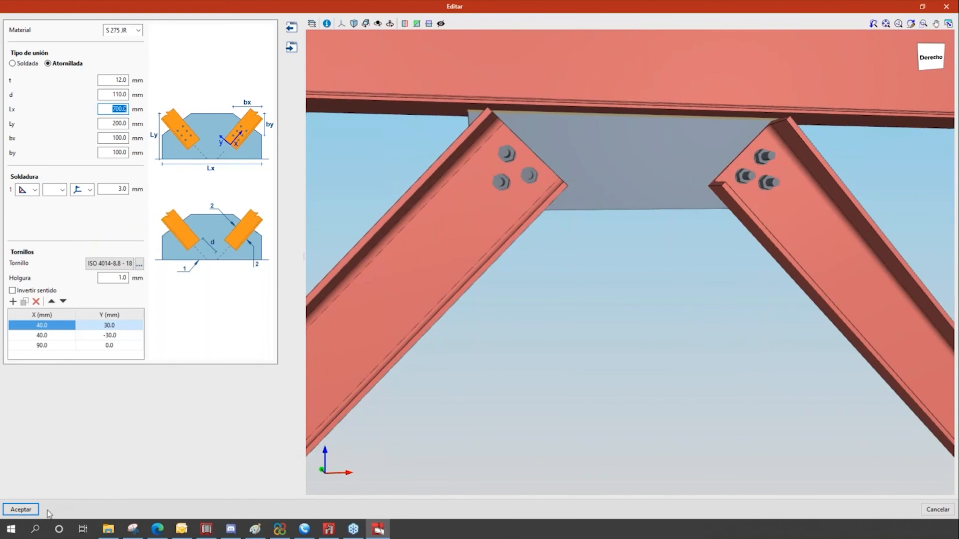
left_click(28, 510)
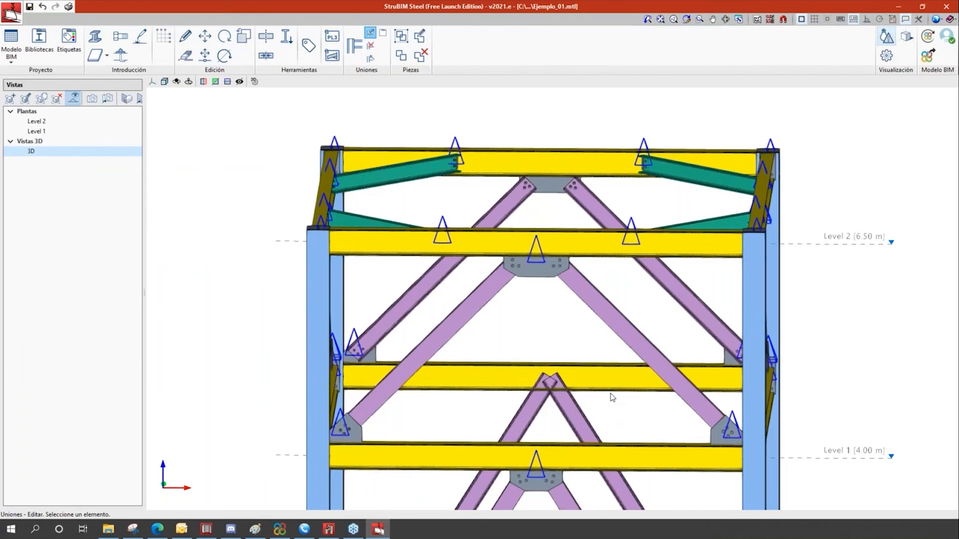
scroll(532, 311, "down", 3)
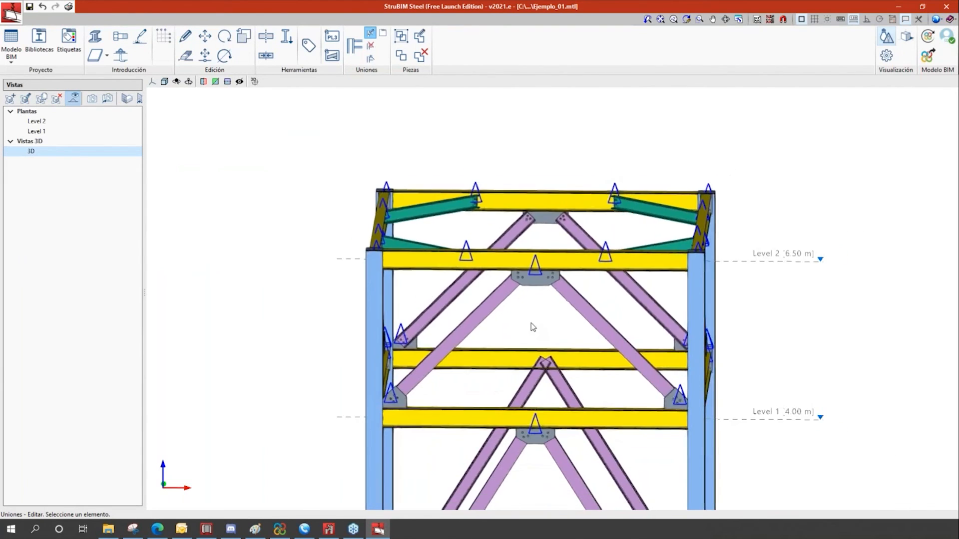
middle_click_drag(528, 312, 468, 179)
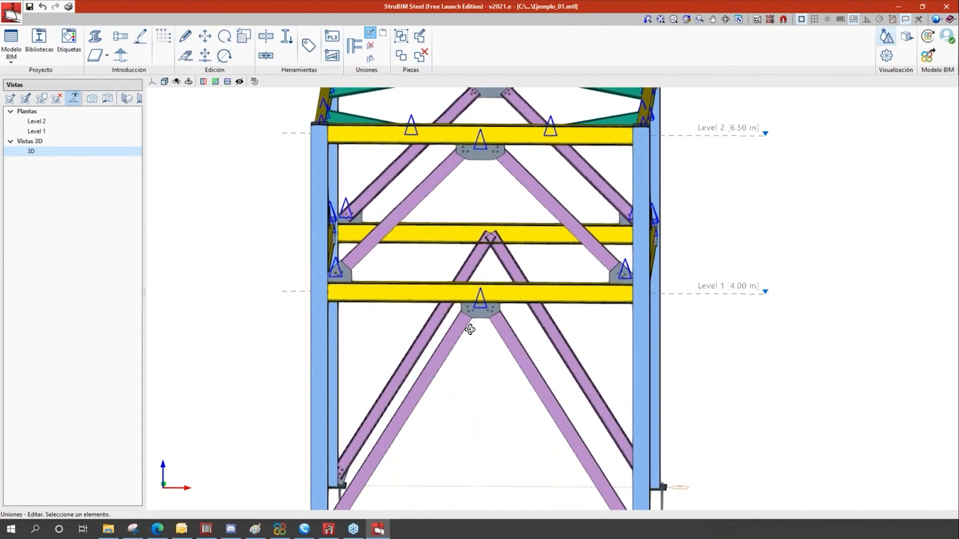
middle_click_drag(470, 330, 339, 379, "shift")
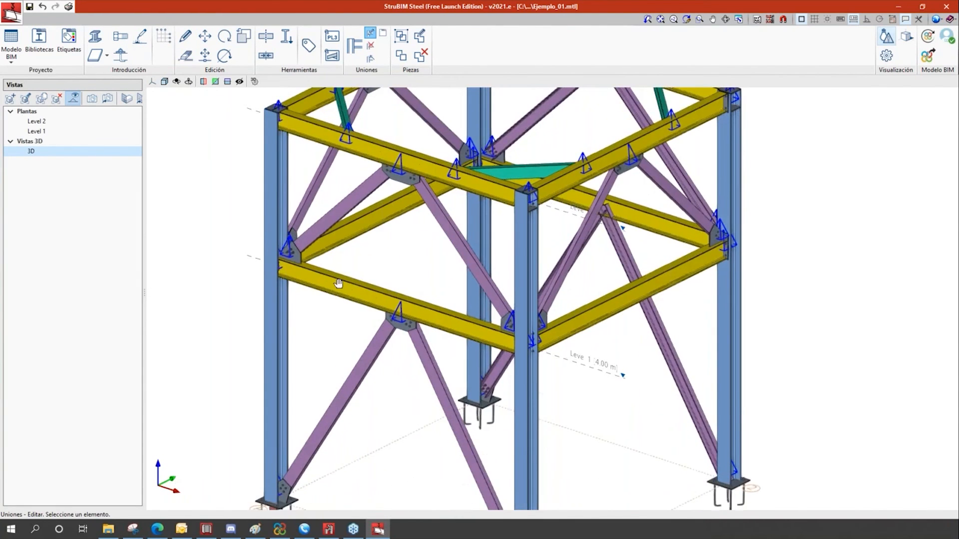
middle_click_drag(338, 284, 350, 195)
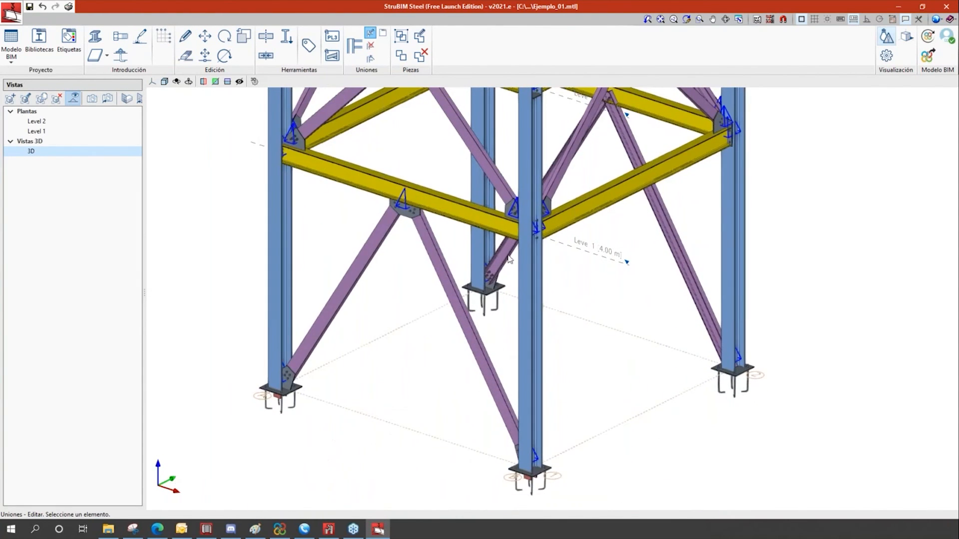
middle_click_drag(444, 234, 452, 328)
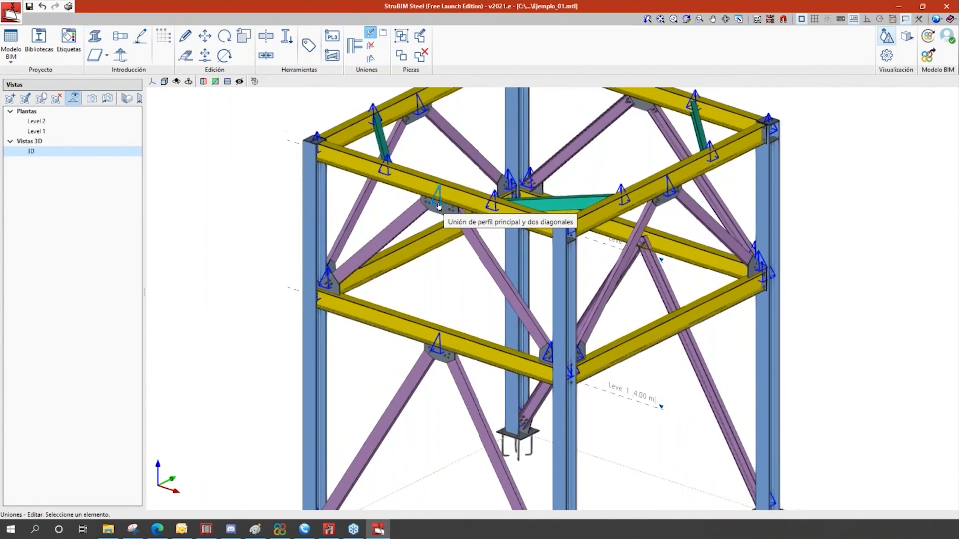
Inspect the diagonal's bolted gusset plate welded to the Level 1 beam beside the column from several angles.
scroll(332, 285, "up", 5)
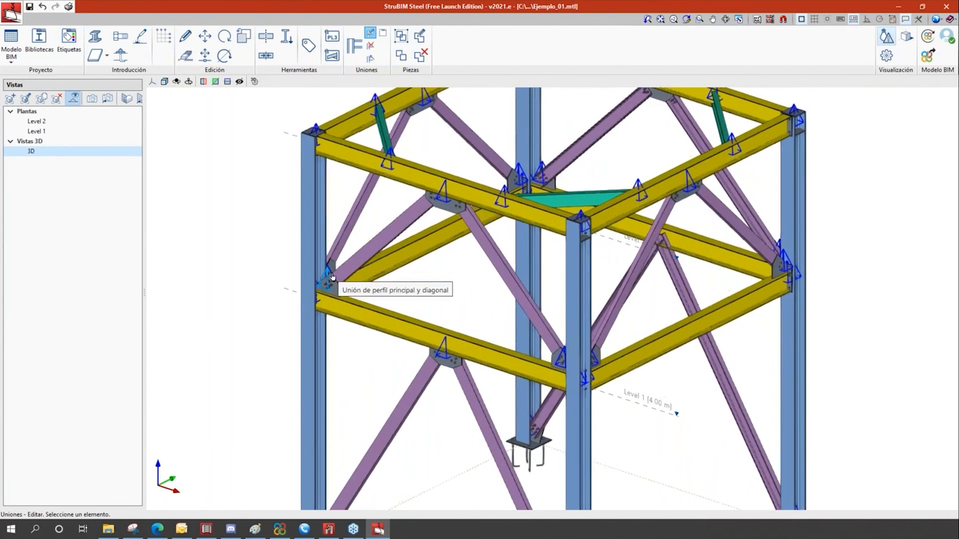
scroll(334, 290, "up", 5)
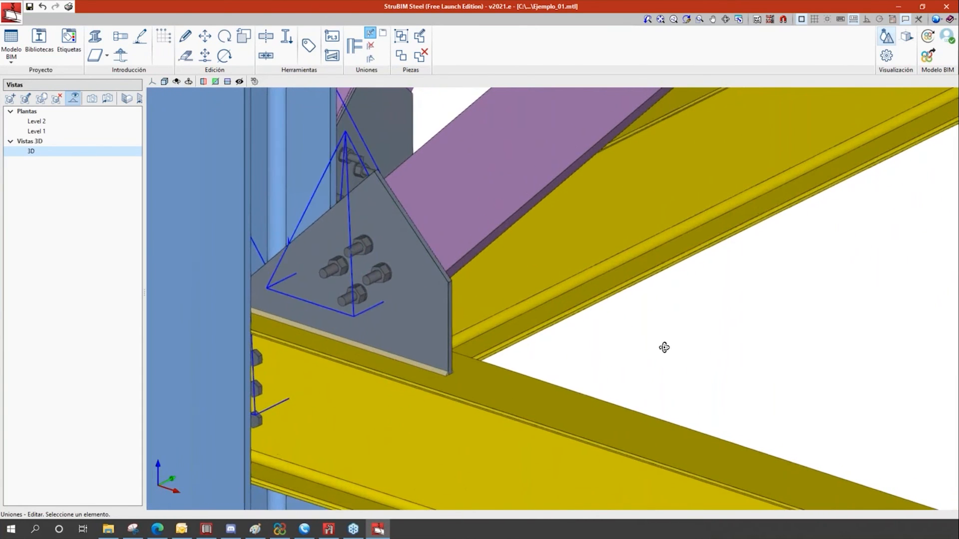
middle_click_drag(664, 347, 390, 331, "shift")
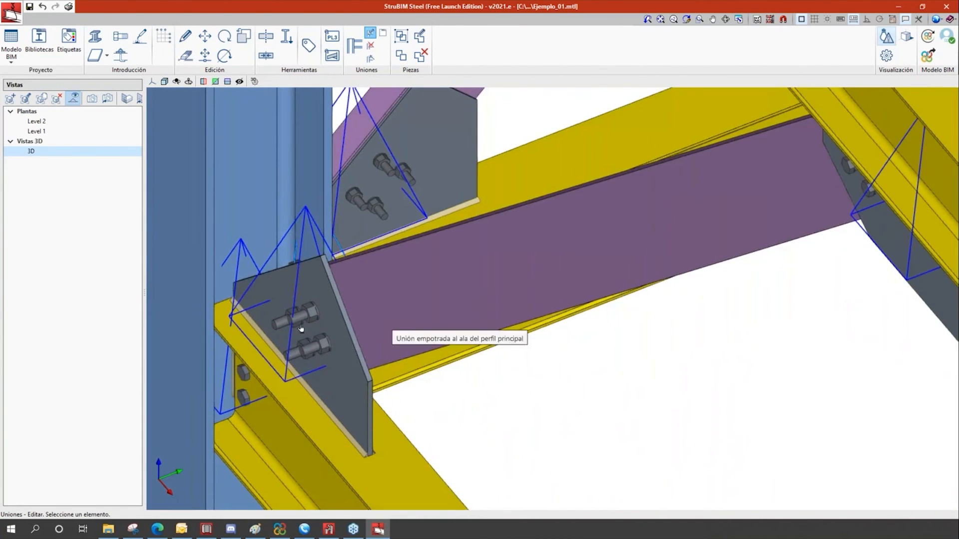
middle_click_drag(480, 389, 501, 232)
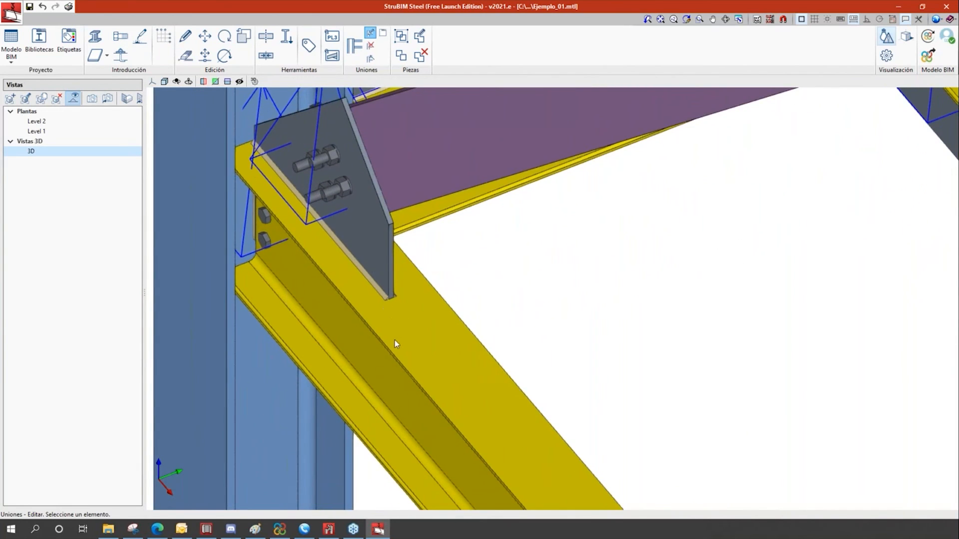
scroll(651, 292, "down", 2)
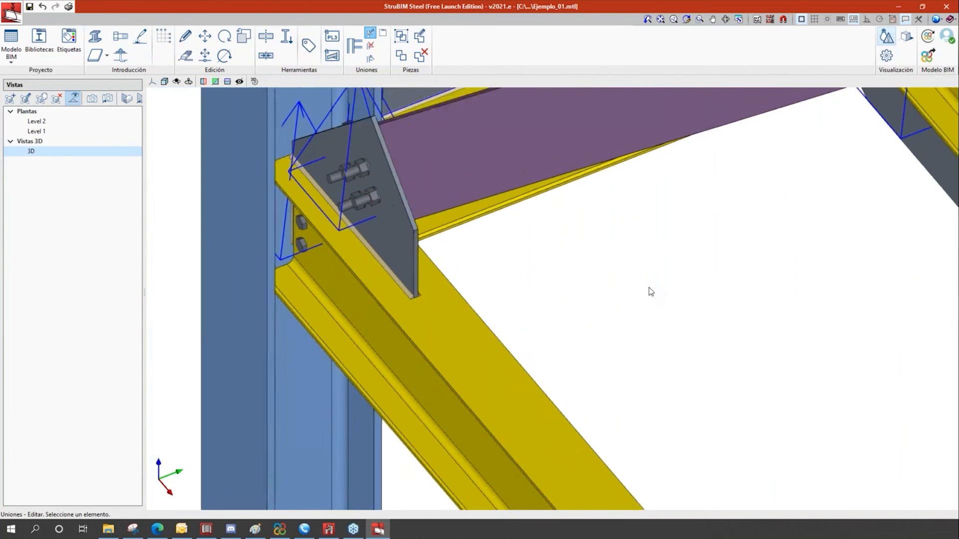
scroll(614, 283, "down", 2)
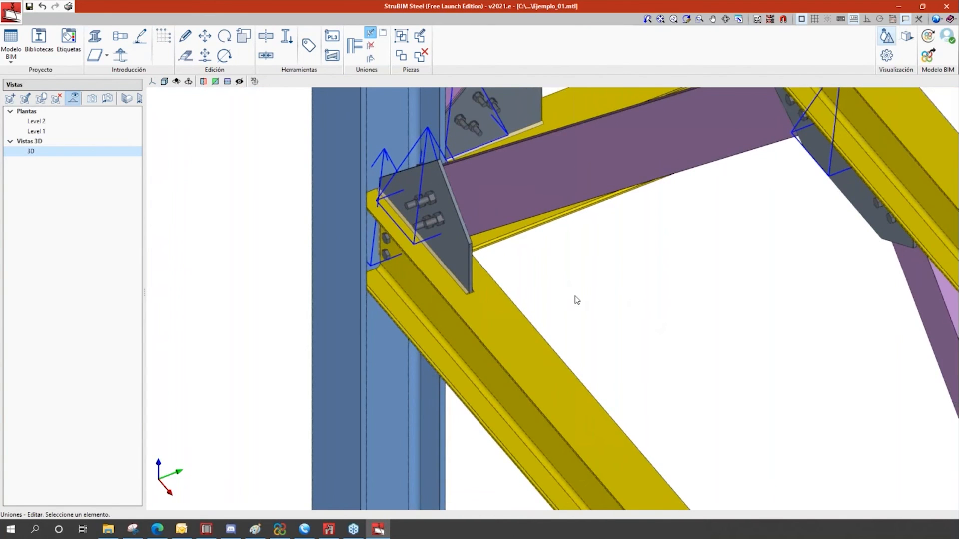
middle_click_drag(586, 287, 582, 285, "shift")
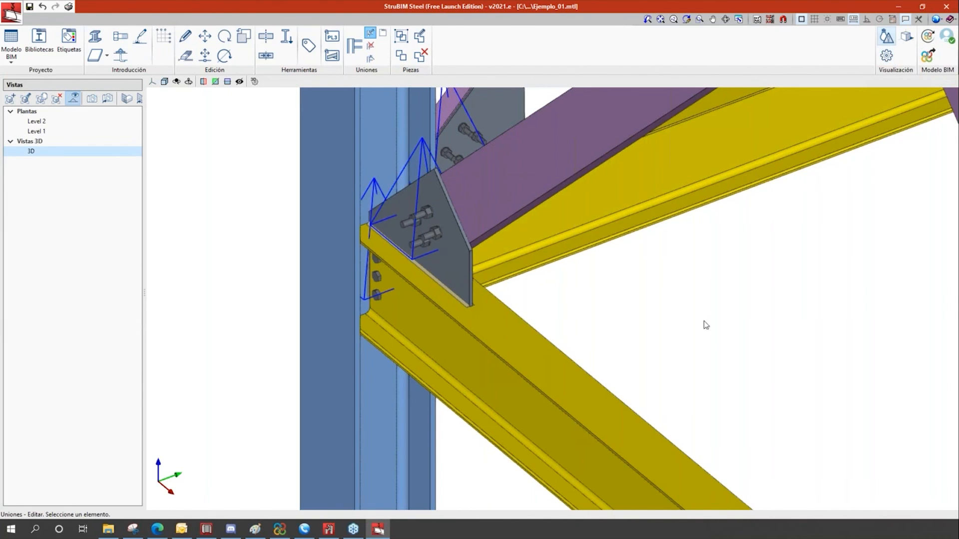
middle_click_drag(706, 307, 665, 288)
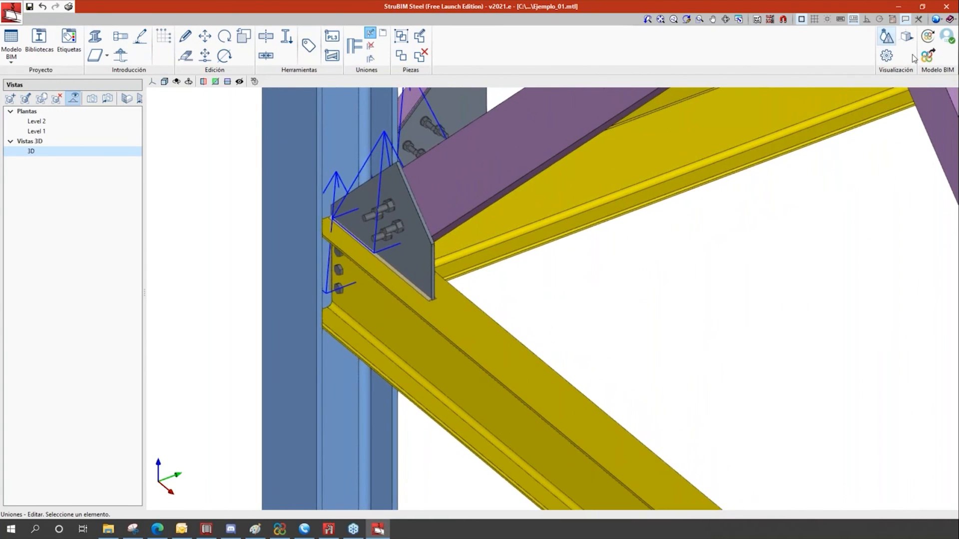
Hide the plates (Placas) and welds (Soldaduras) in the display and capture options and accept.
left_click(887, 56)
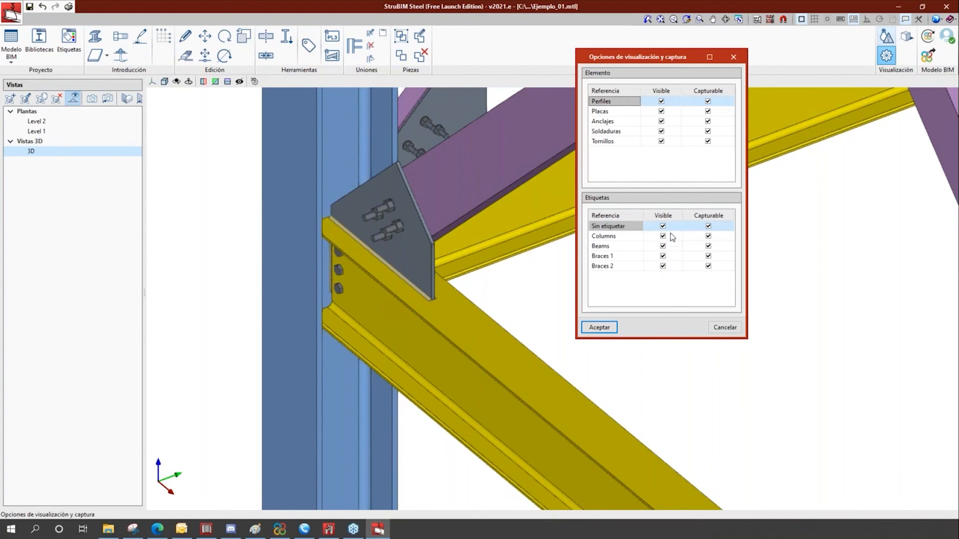
left_click(661, 111)
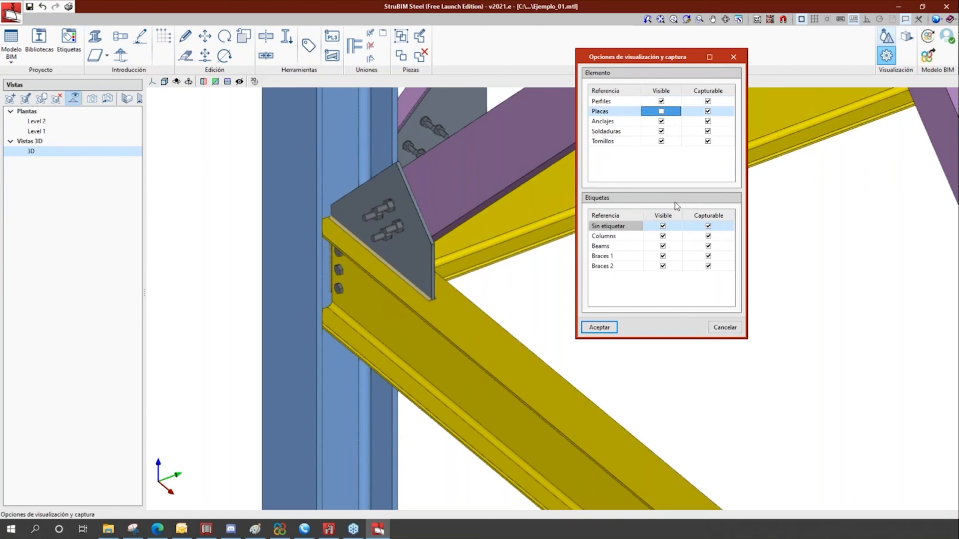
left_click(661, 132)
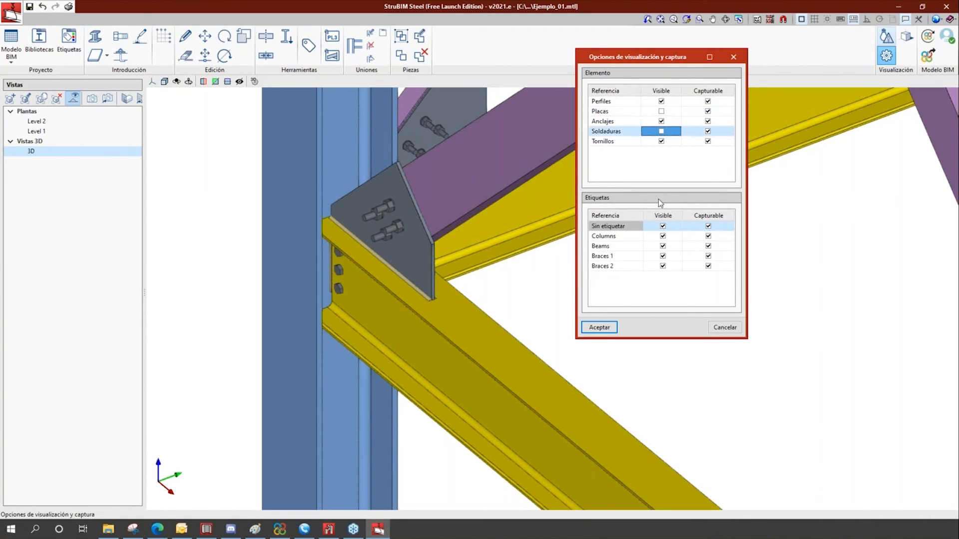
left_click(599, 327)
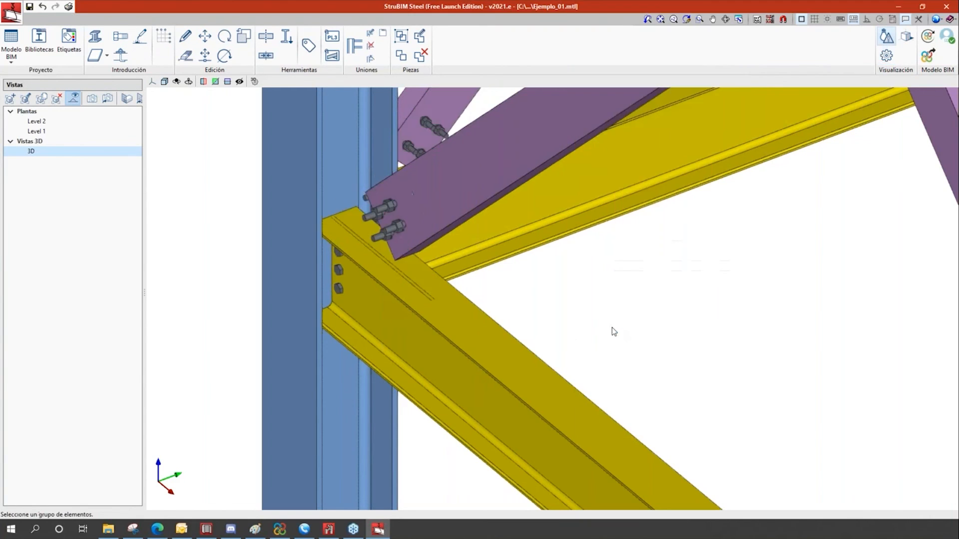
Examine the gusset plate position marks on the top flange of the Level 1 beam, at both column ends.
scroll(424, 299, "up", 3)
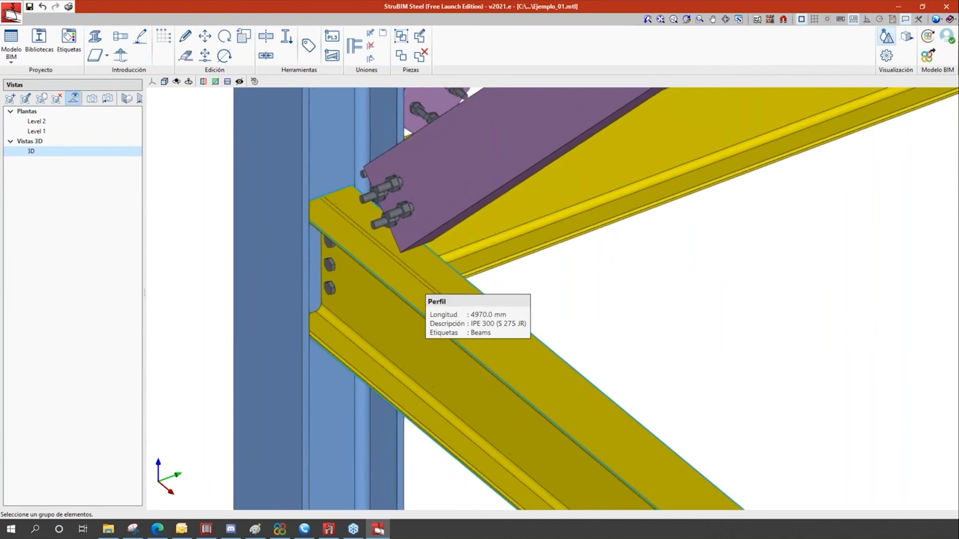
scroll(427, 300, "up", 2)
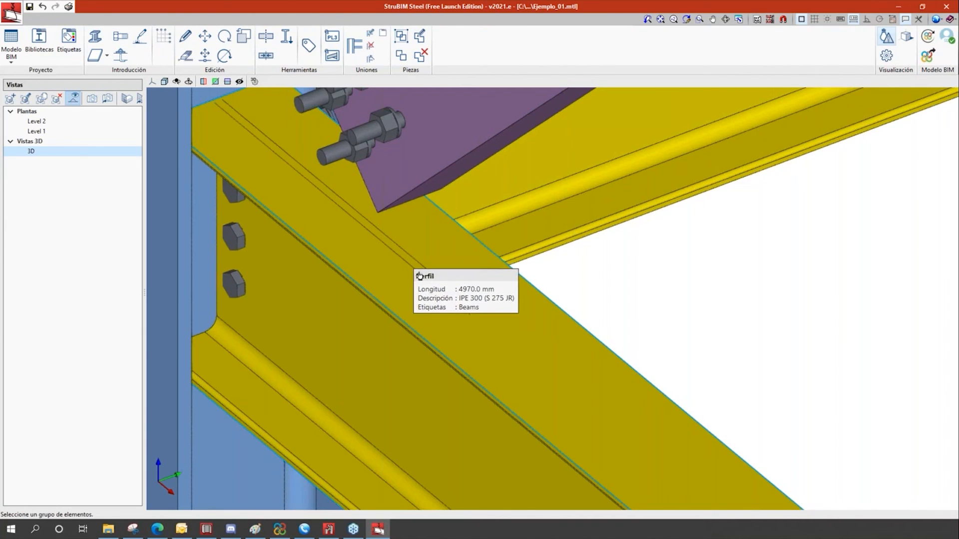
scroll(379, 205, "down", 3)
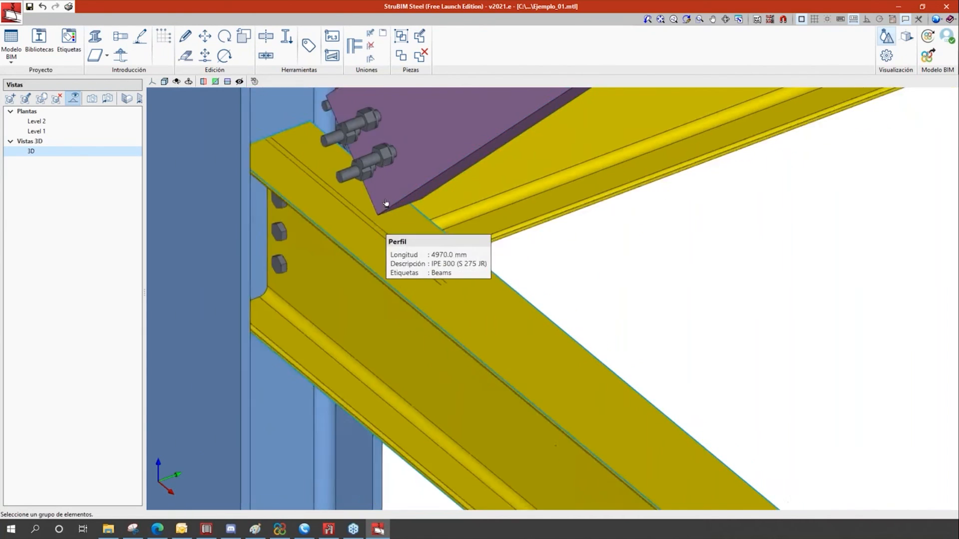
scroll(392, 172, "down", 3)
scroll(360, 175, "down", 1)
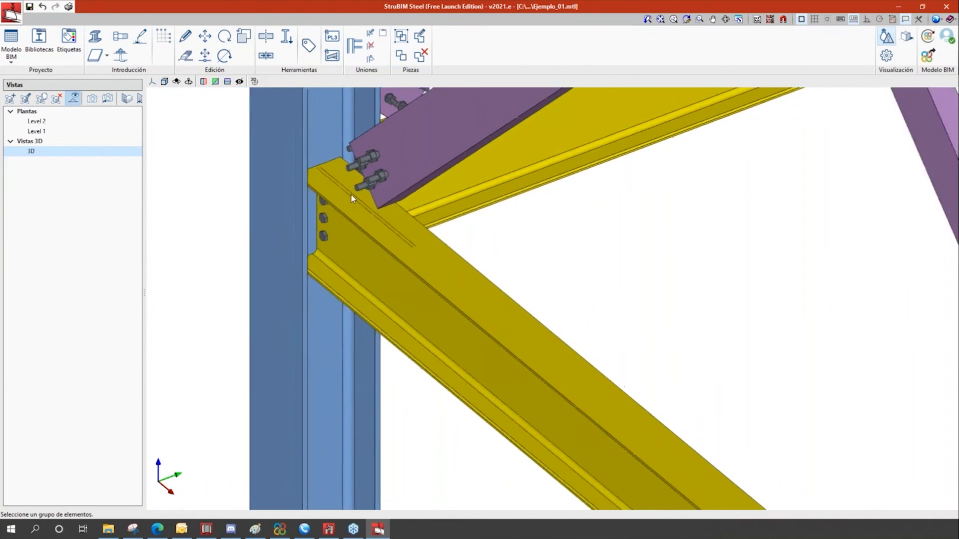
scroll(361, 224, "down", 4)
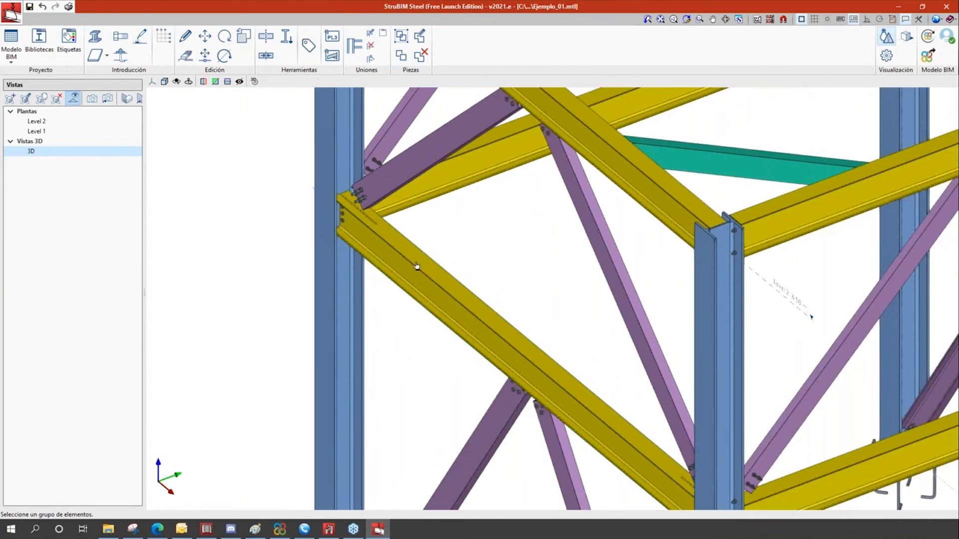
mouse_move(536, 390)
middle_mouse_down()
mouse_move(576, 349)
mouse_move(589, 309)
mouse_move(556, 322)
mouse_move(568, 391)
mouse_move(622, 304)
mouse_move(753, 483)
middle_mouse_up()
scroll(761, 446, "up", 4)
scroll(793, 448, "up", 3)
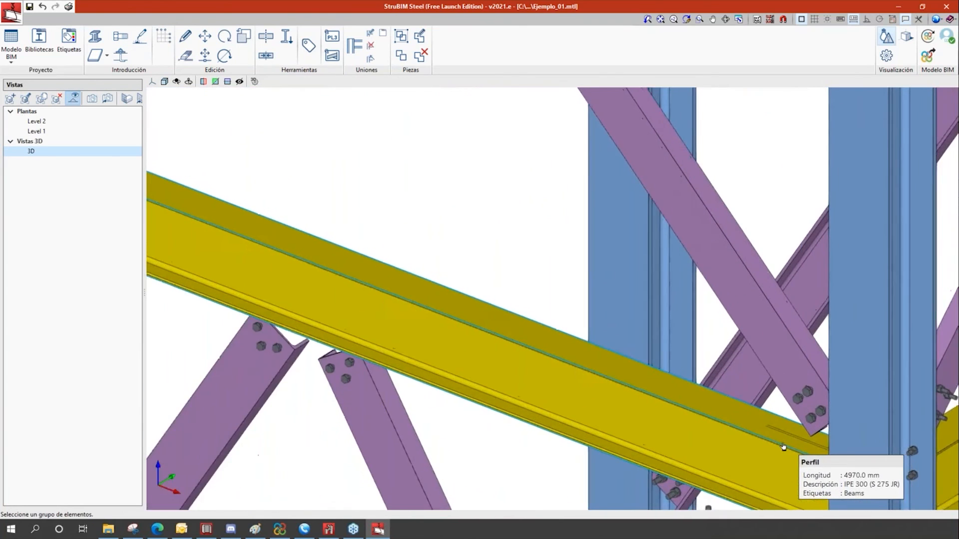
mouse_move(706, 403)
middle_mouse_down()
mouse_move(734, 425)
mouse_move(758, 405)
mouse_move(764, 350)
middle_mouse_up()
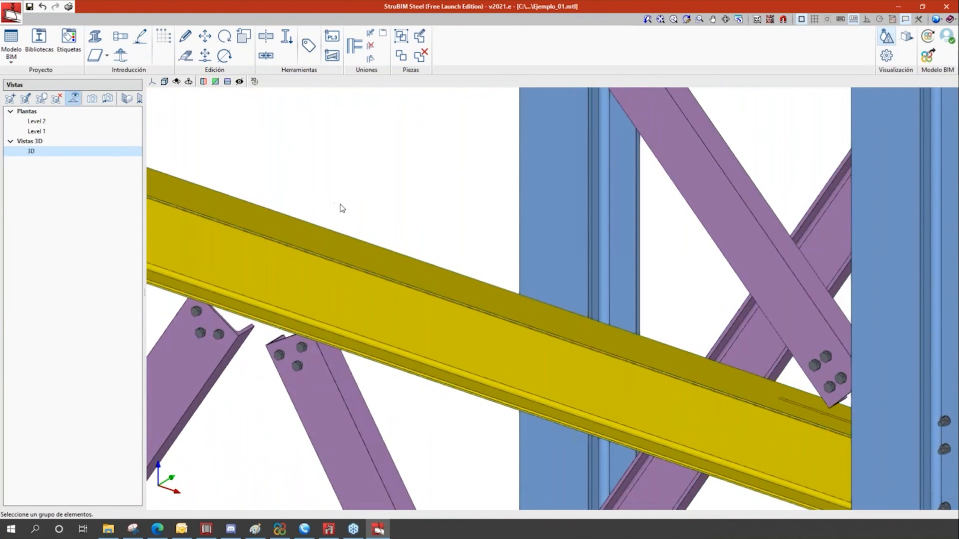
scroll(337, 208, "down", 7)
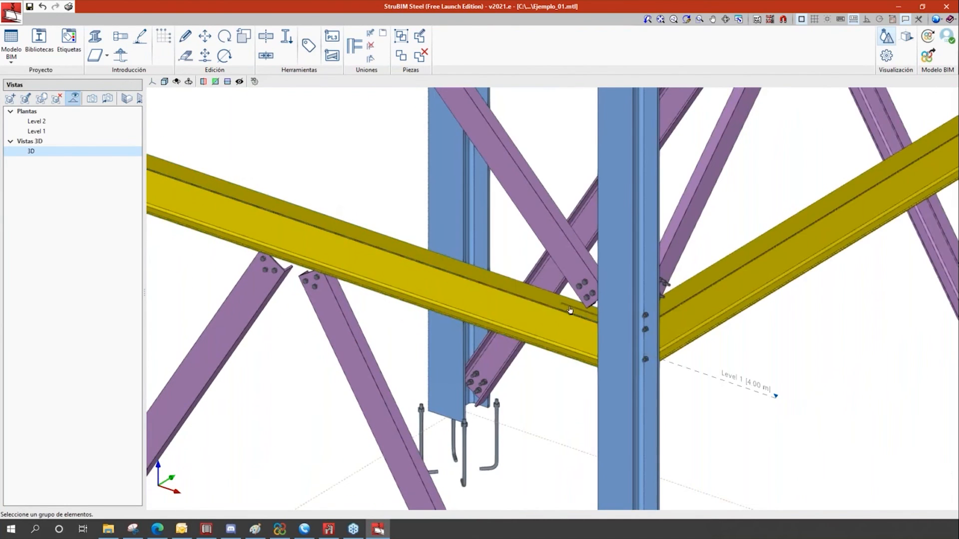
middle_click_drag(334, 137, 460, 227)
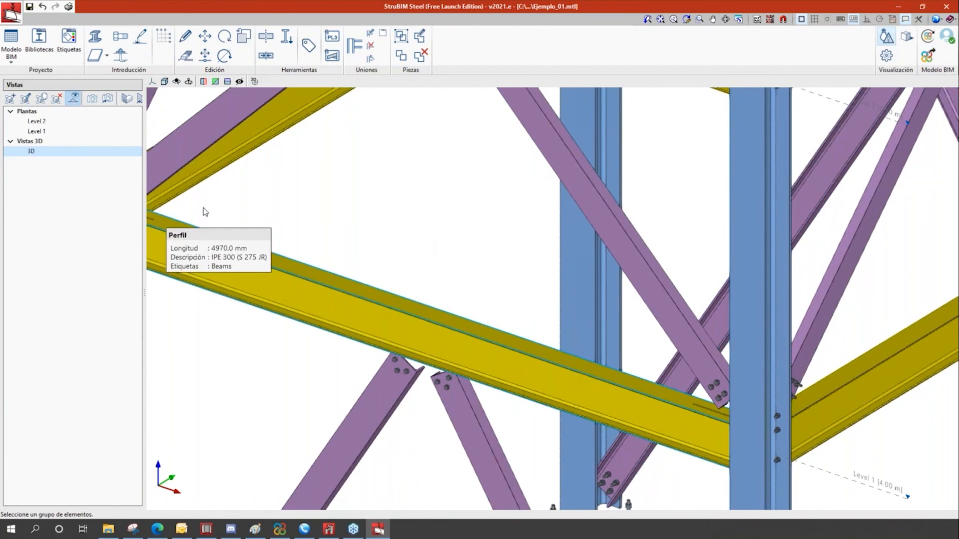
middle_click_drag(206, 209, 300, 248)
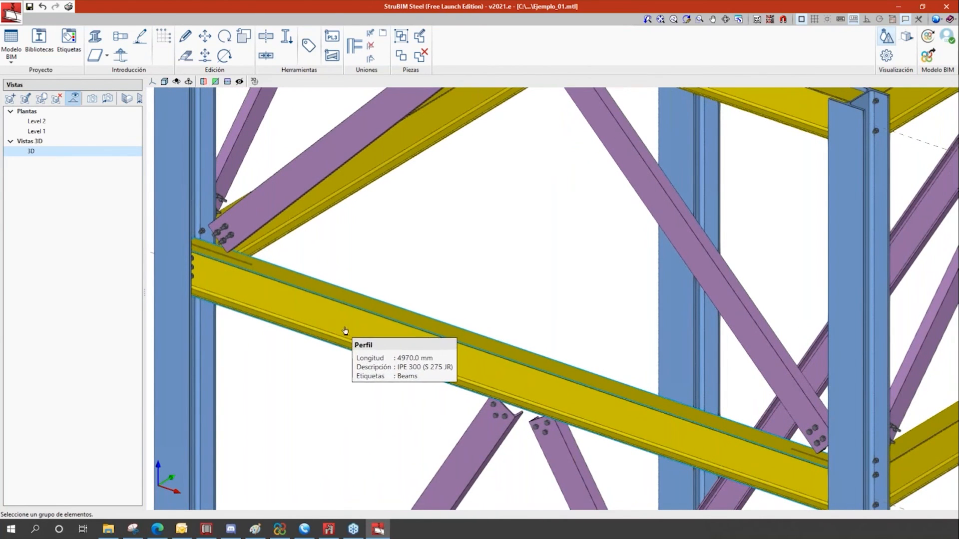
scroll(312, 381, "down", 2)
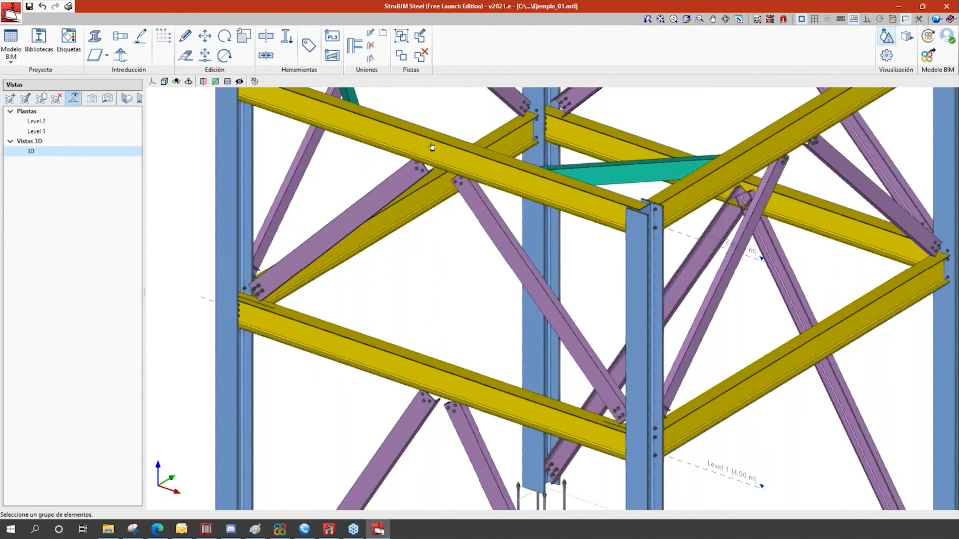
Open the project libraries (Bibliotecas).
left_click(40, 45)
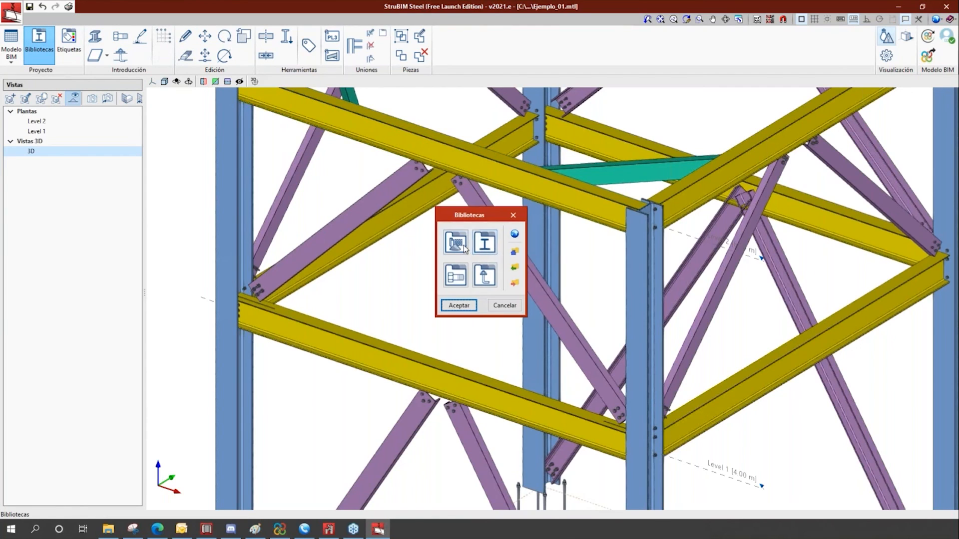